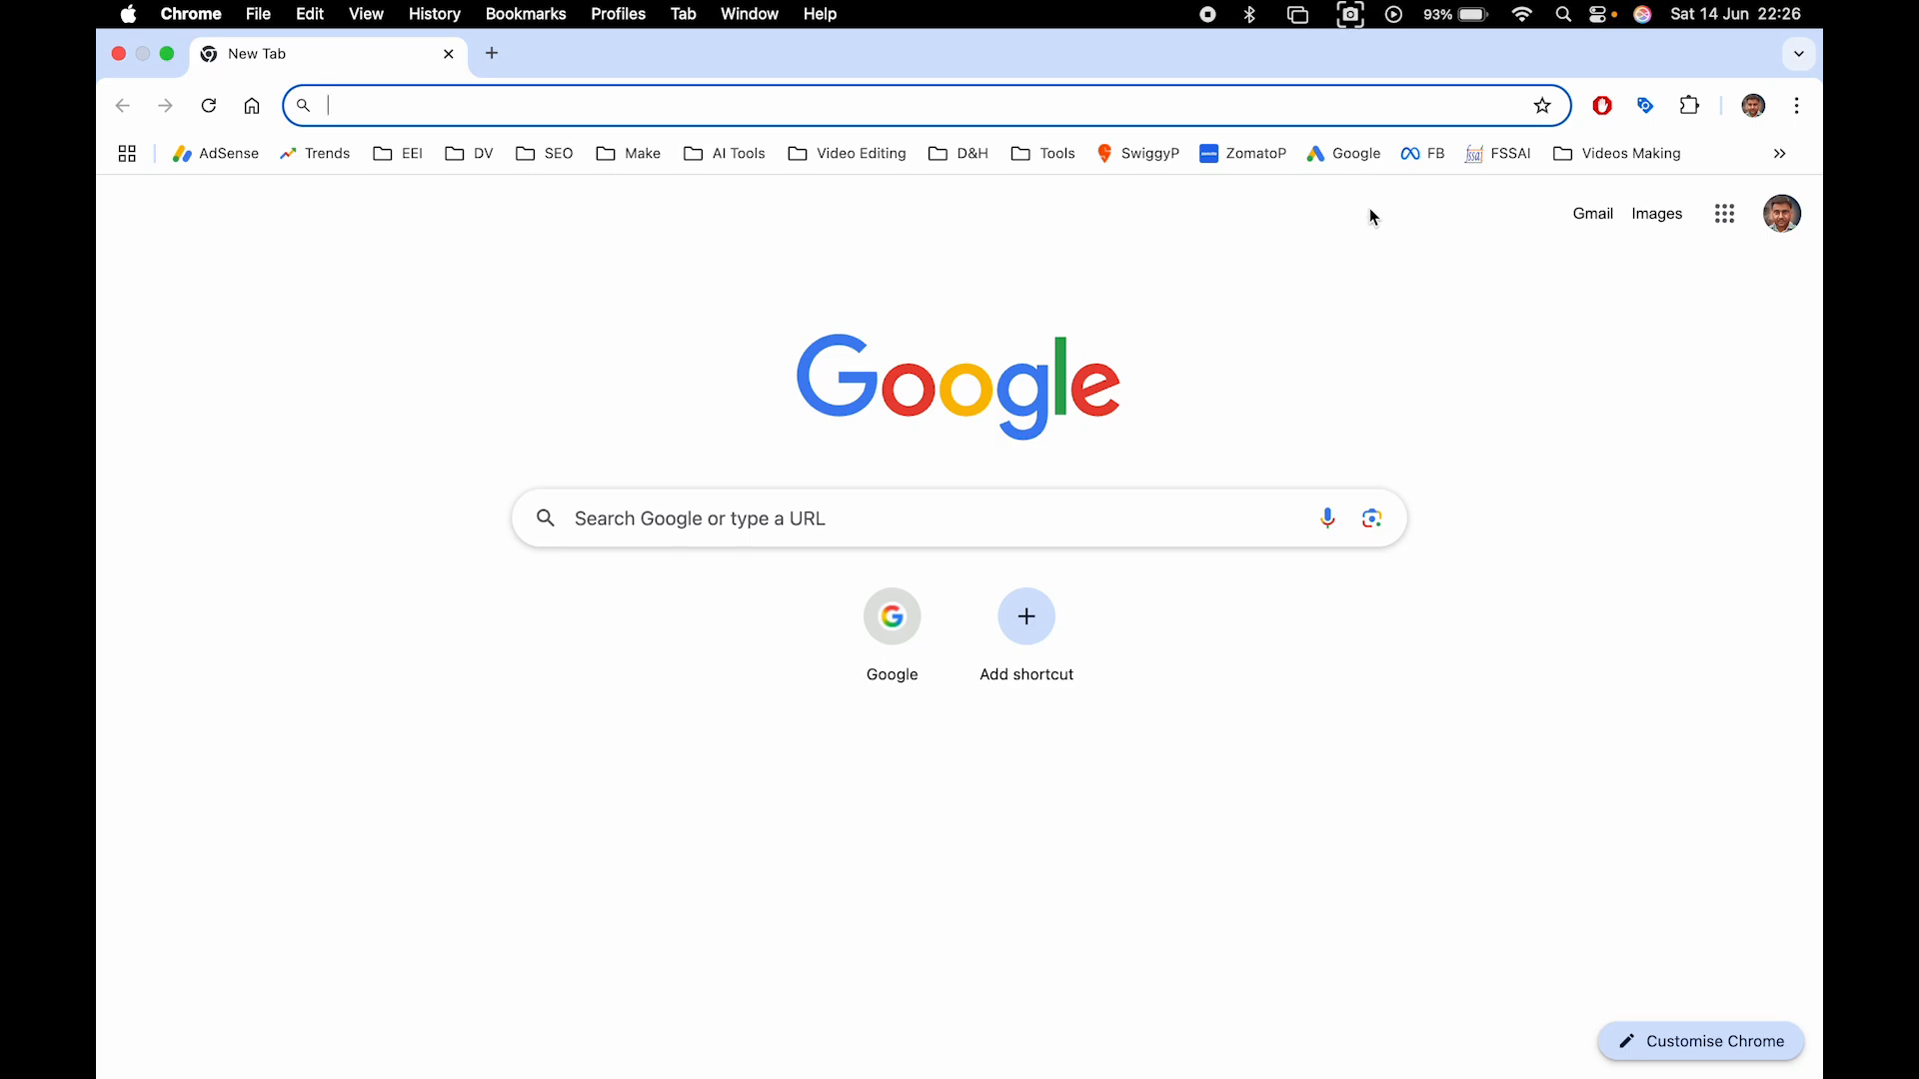
# Open Google Ads and start creating a new campaign
pyautogui.click(1336, 157)
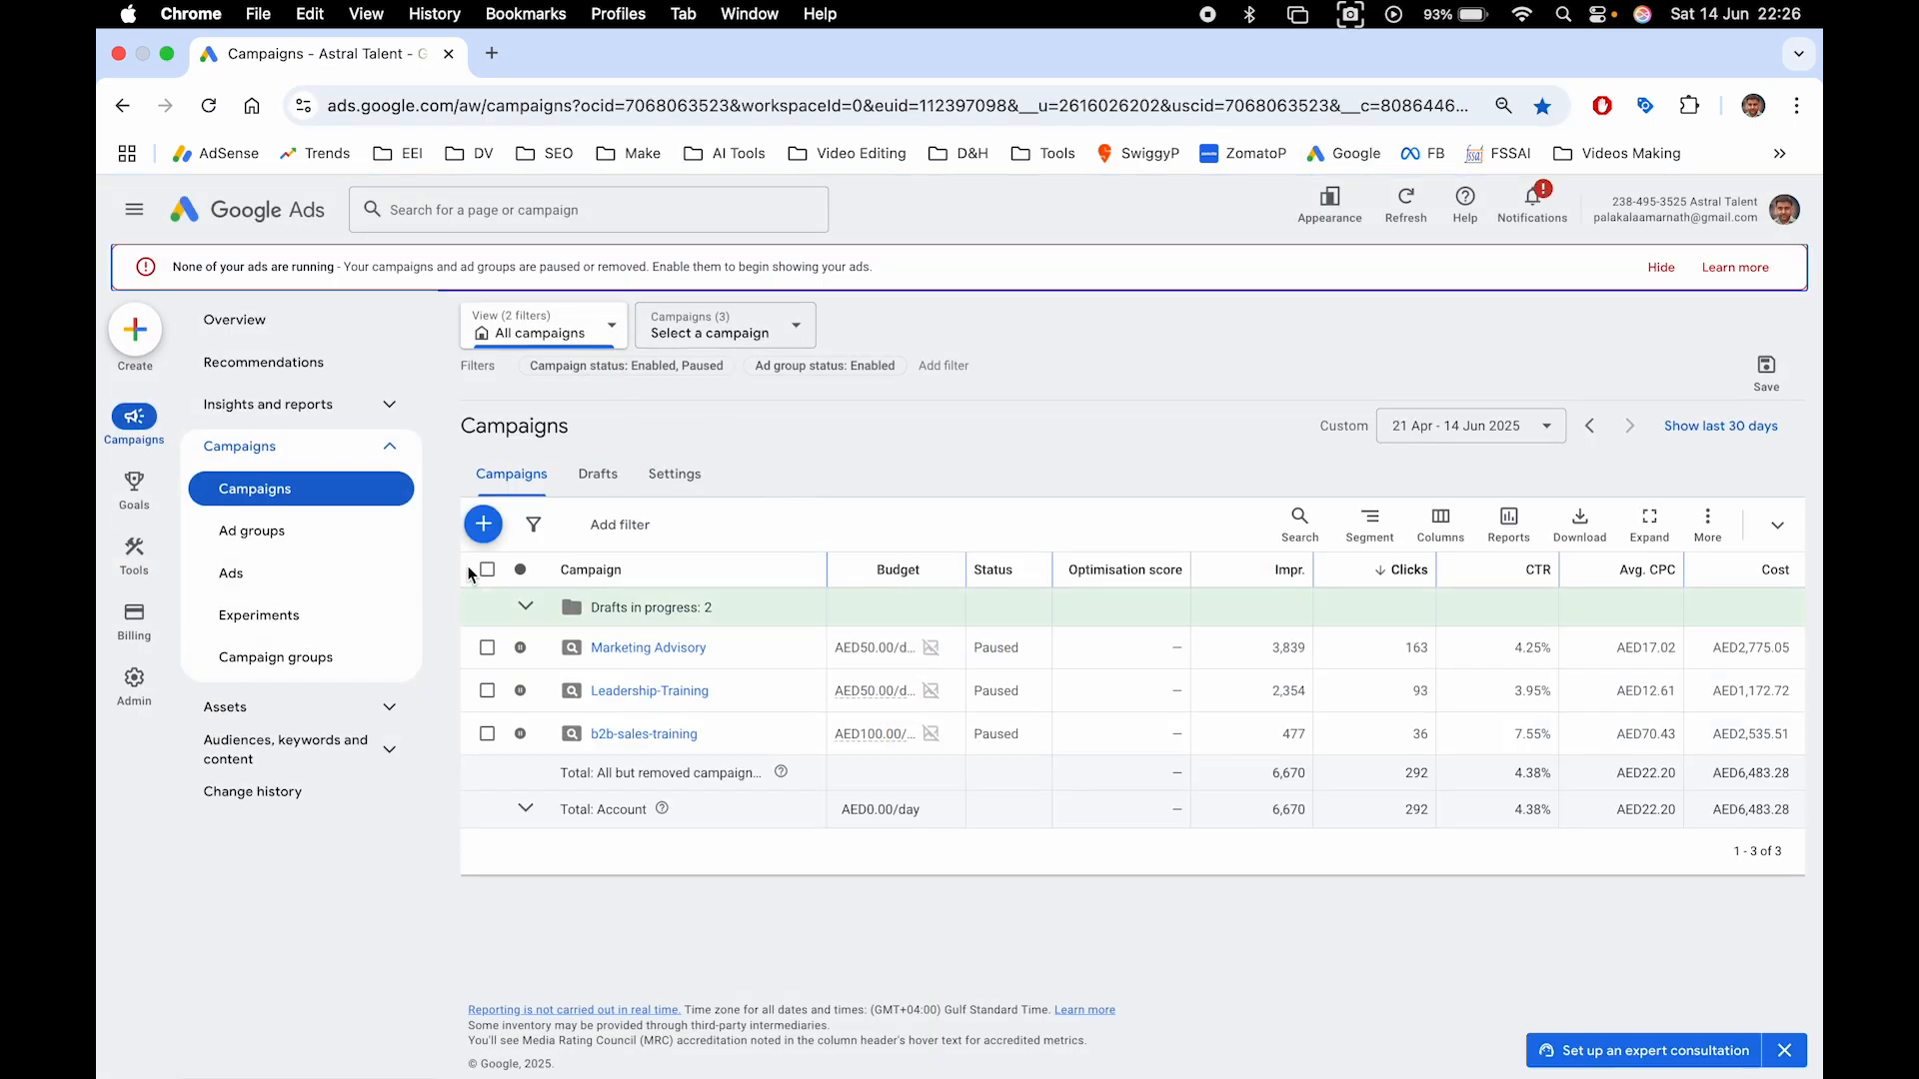
pyautogui.click(483, 523)
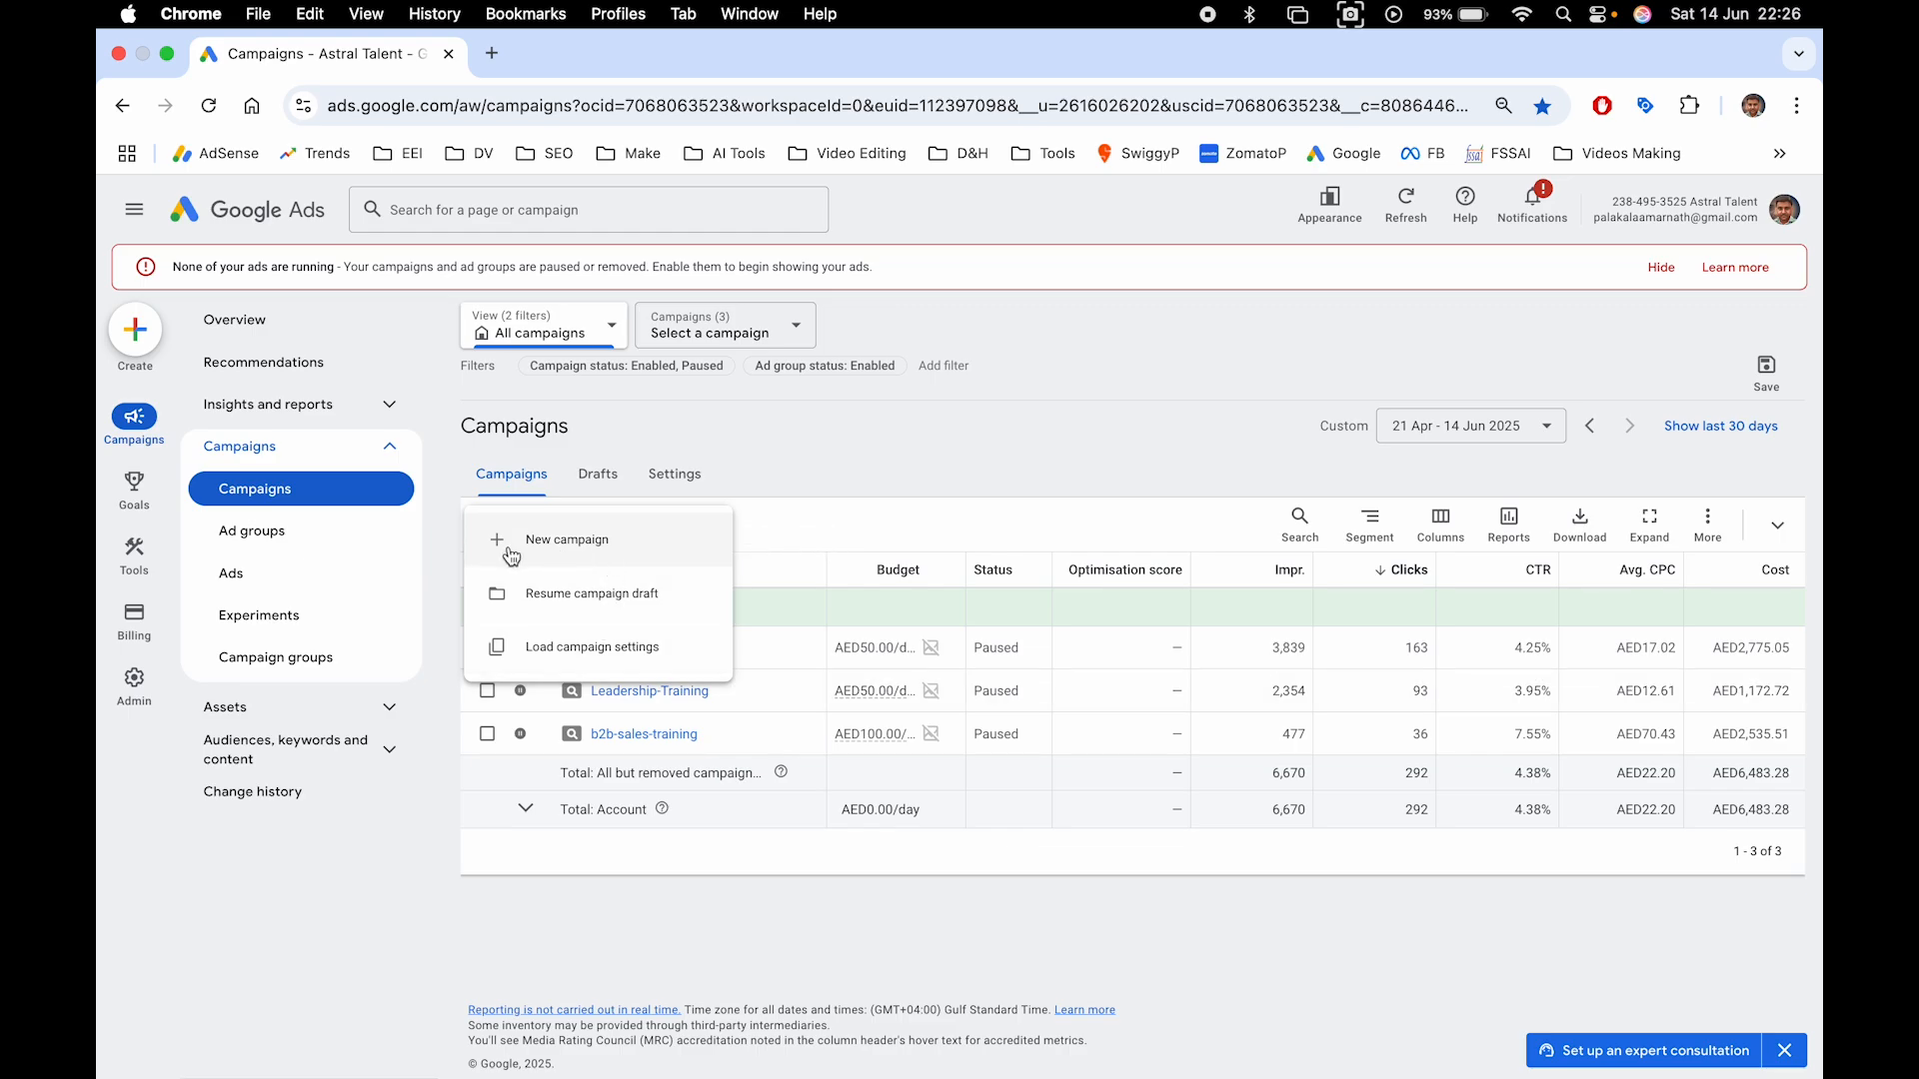
pyautogui.click(554, 543)
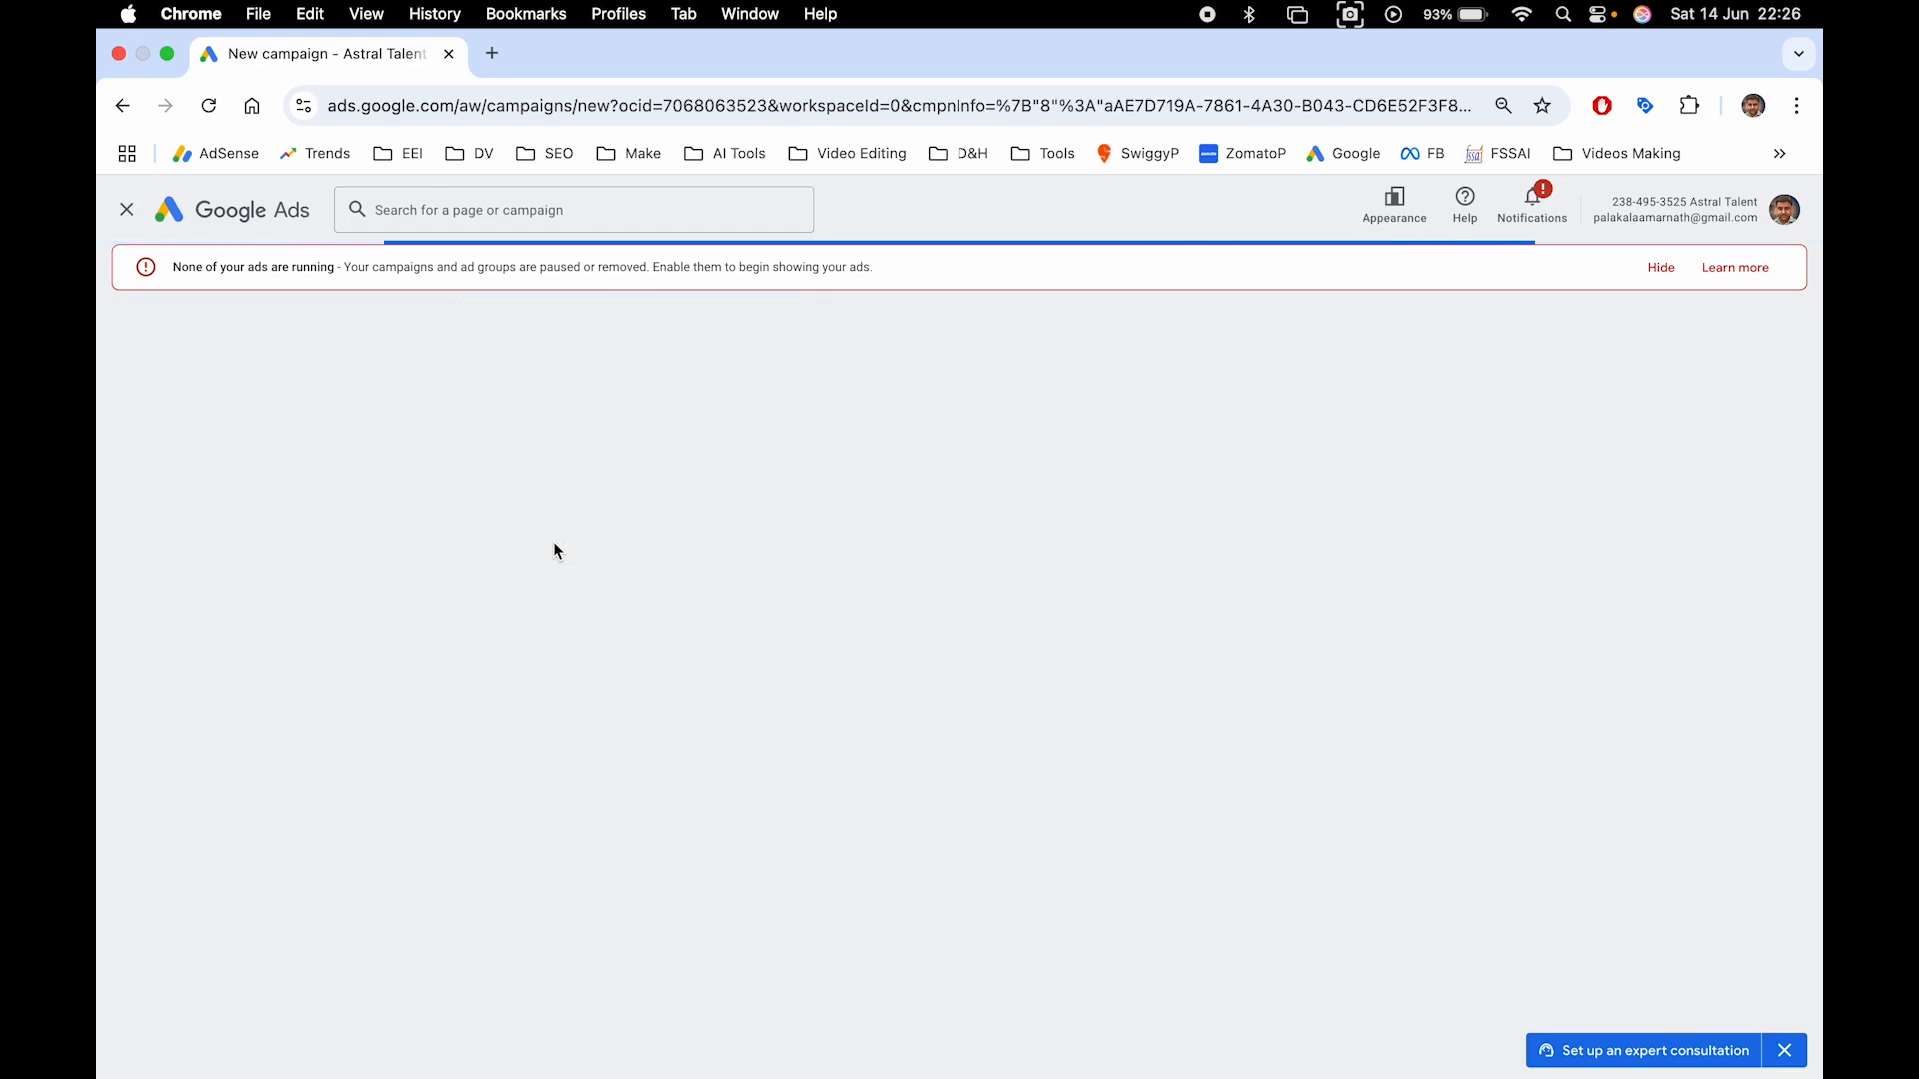
# Choose Leads as the campaign objective and continue with the Submit lead forms conversion goal
pyautogui.click(817, 540)
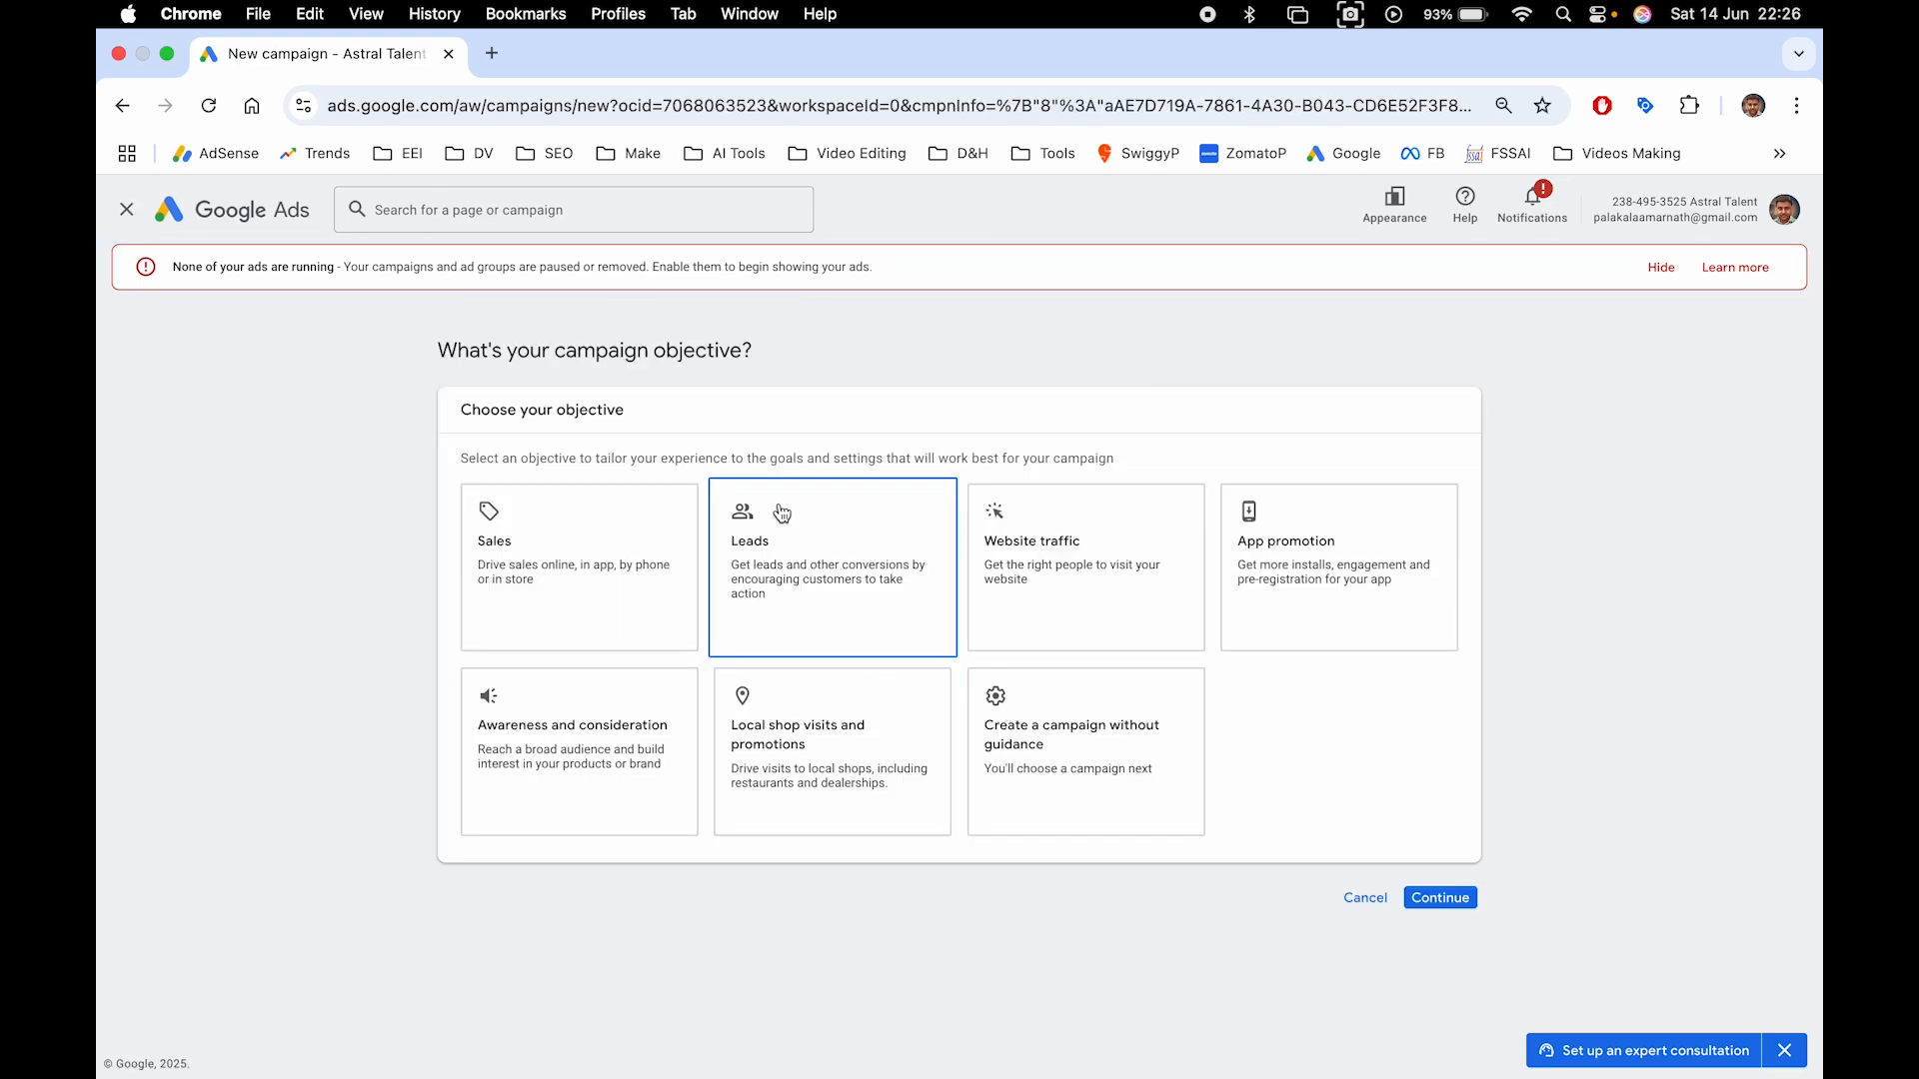
pyautogui.click(827, 562)
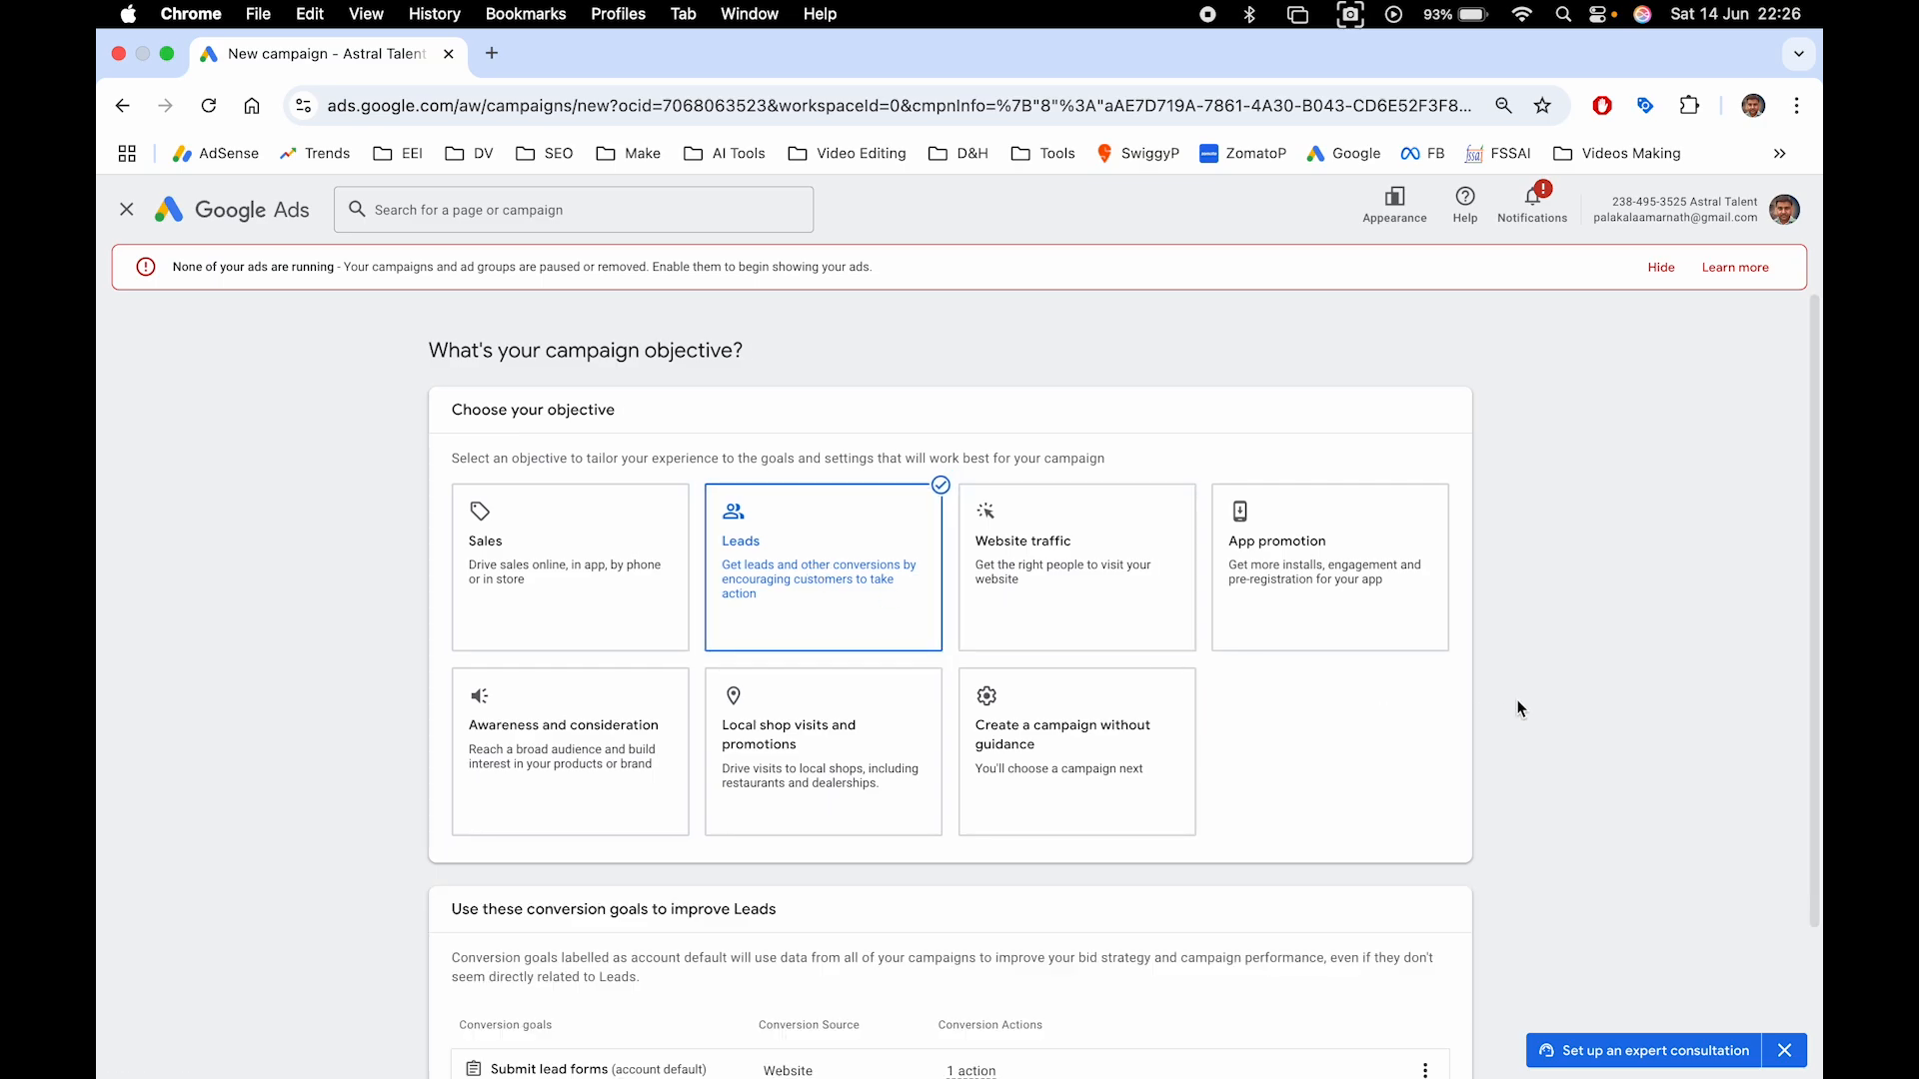
pyautogui.scroll(-3, 1148, 955)
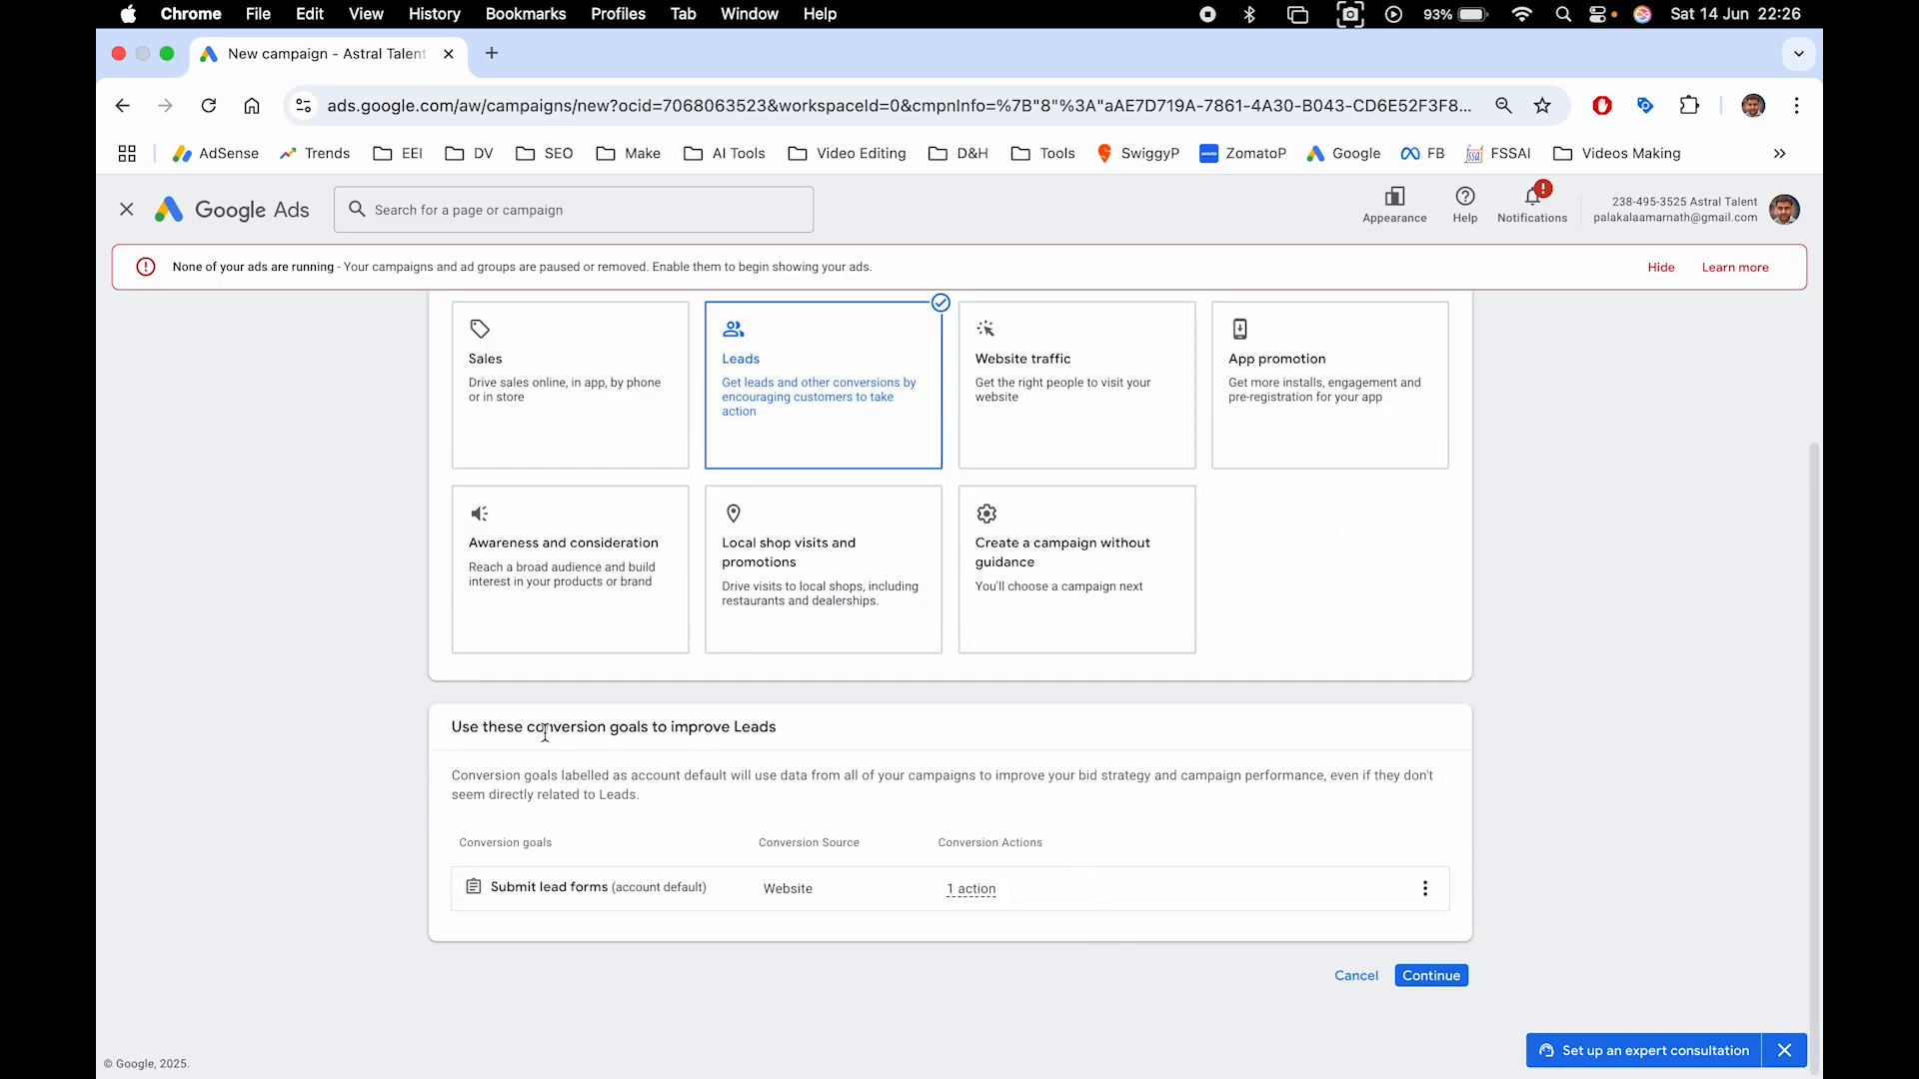
pyautogui.click(1431, 975)
# Select the Search campaign type and set Lead form submissions as the way to reach the goal
pyautogui.scroll(-6, 909, 823)
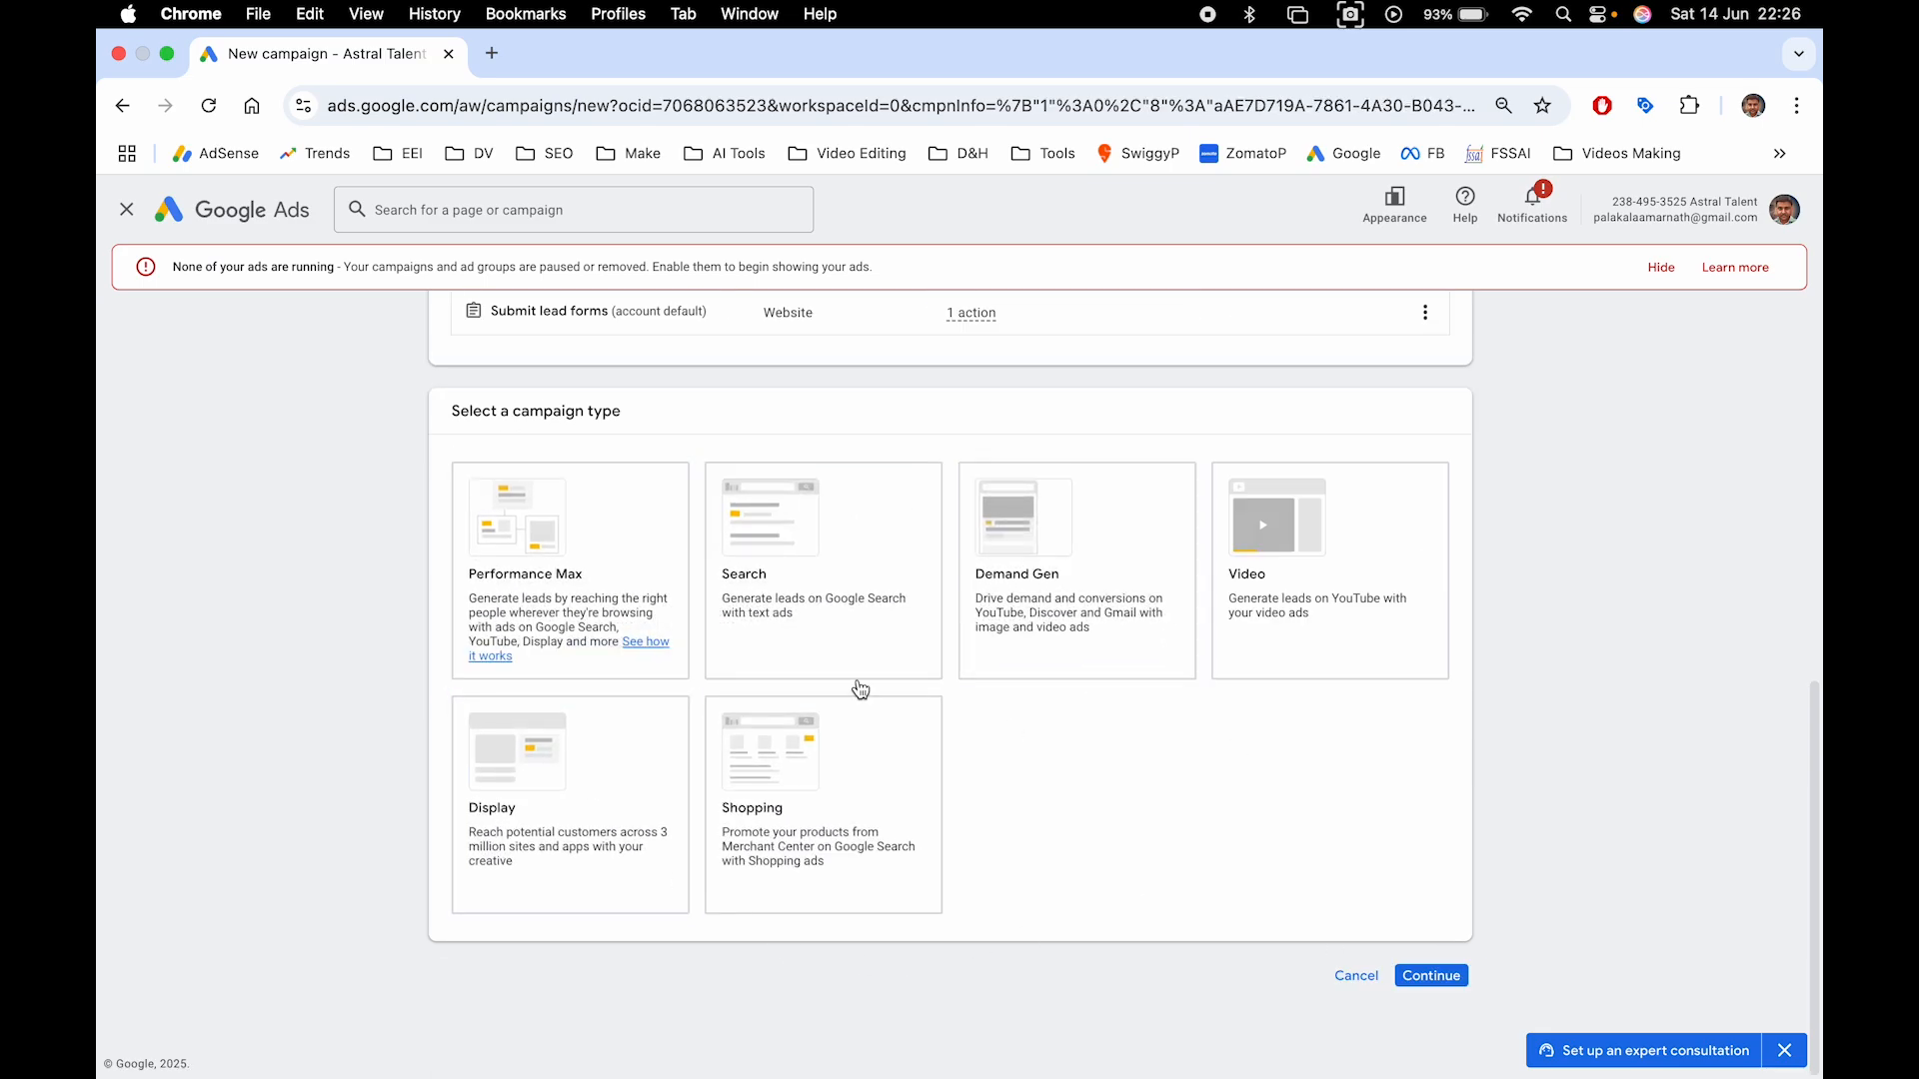
pyautogui.click(818, 545)
pyautogui.click(848, 561)
pyautogui.scroll(-3, 1068, 747)
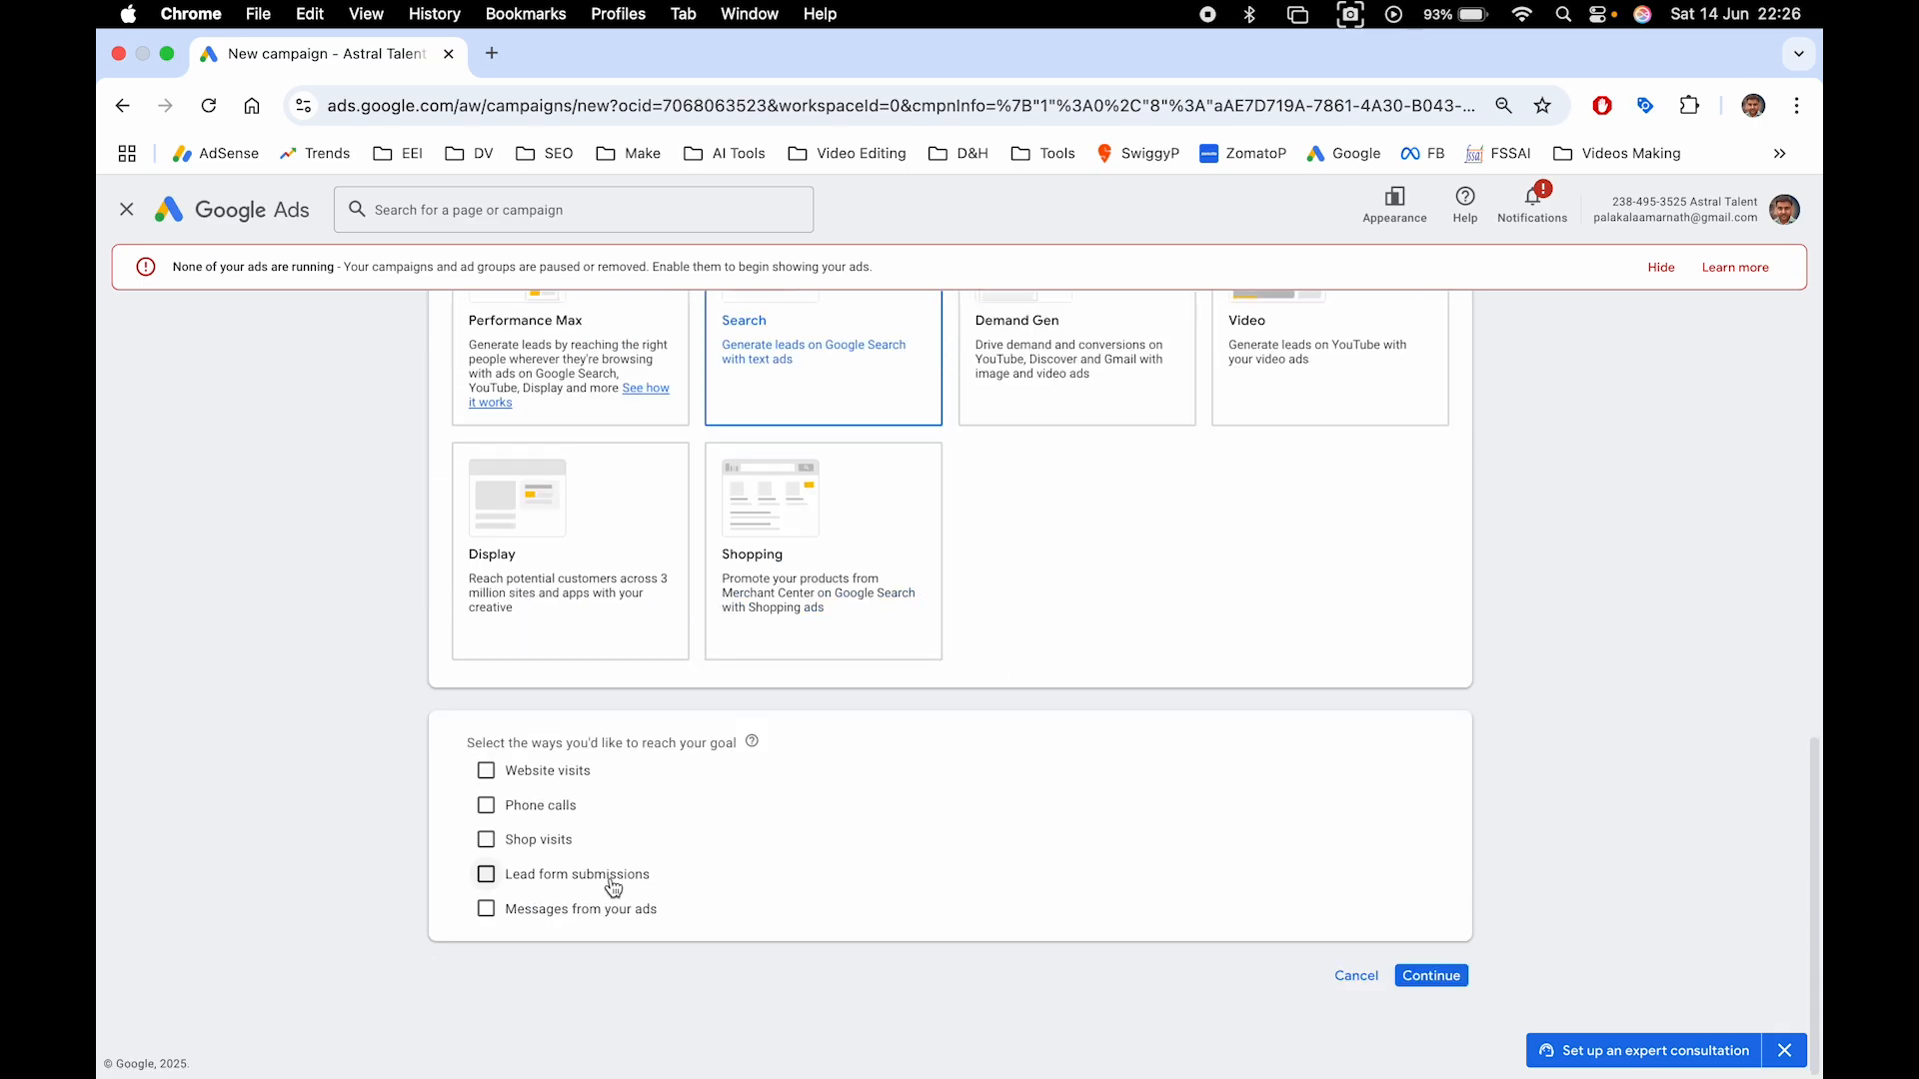
pyautogui.click(487, 876)
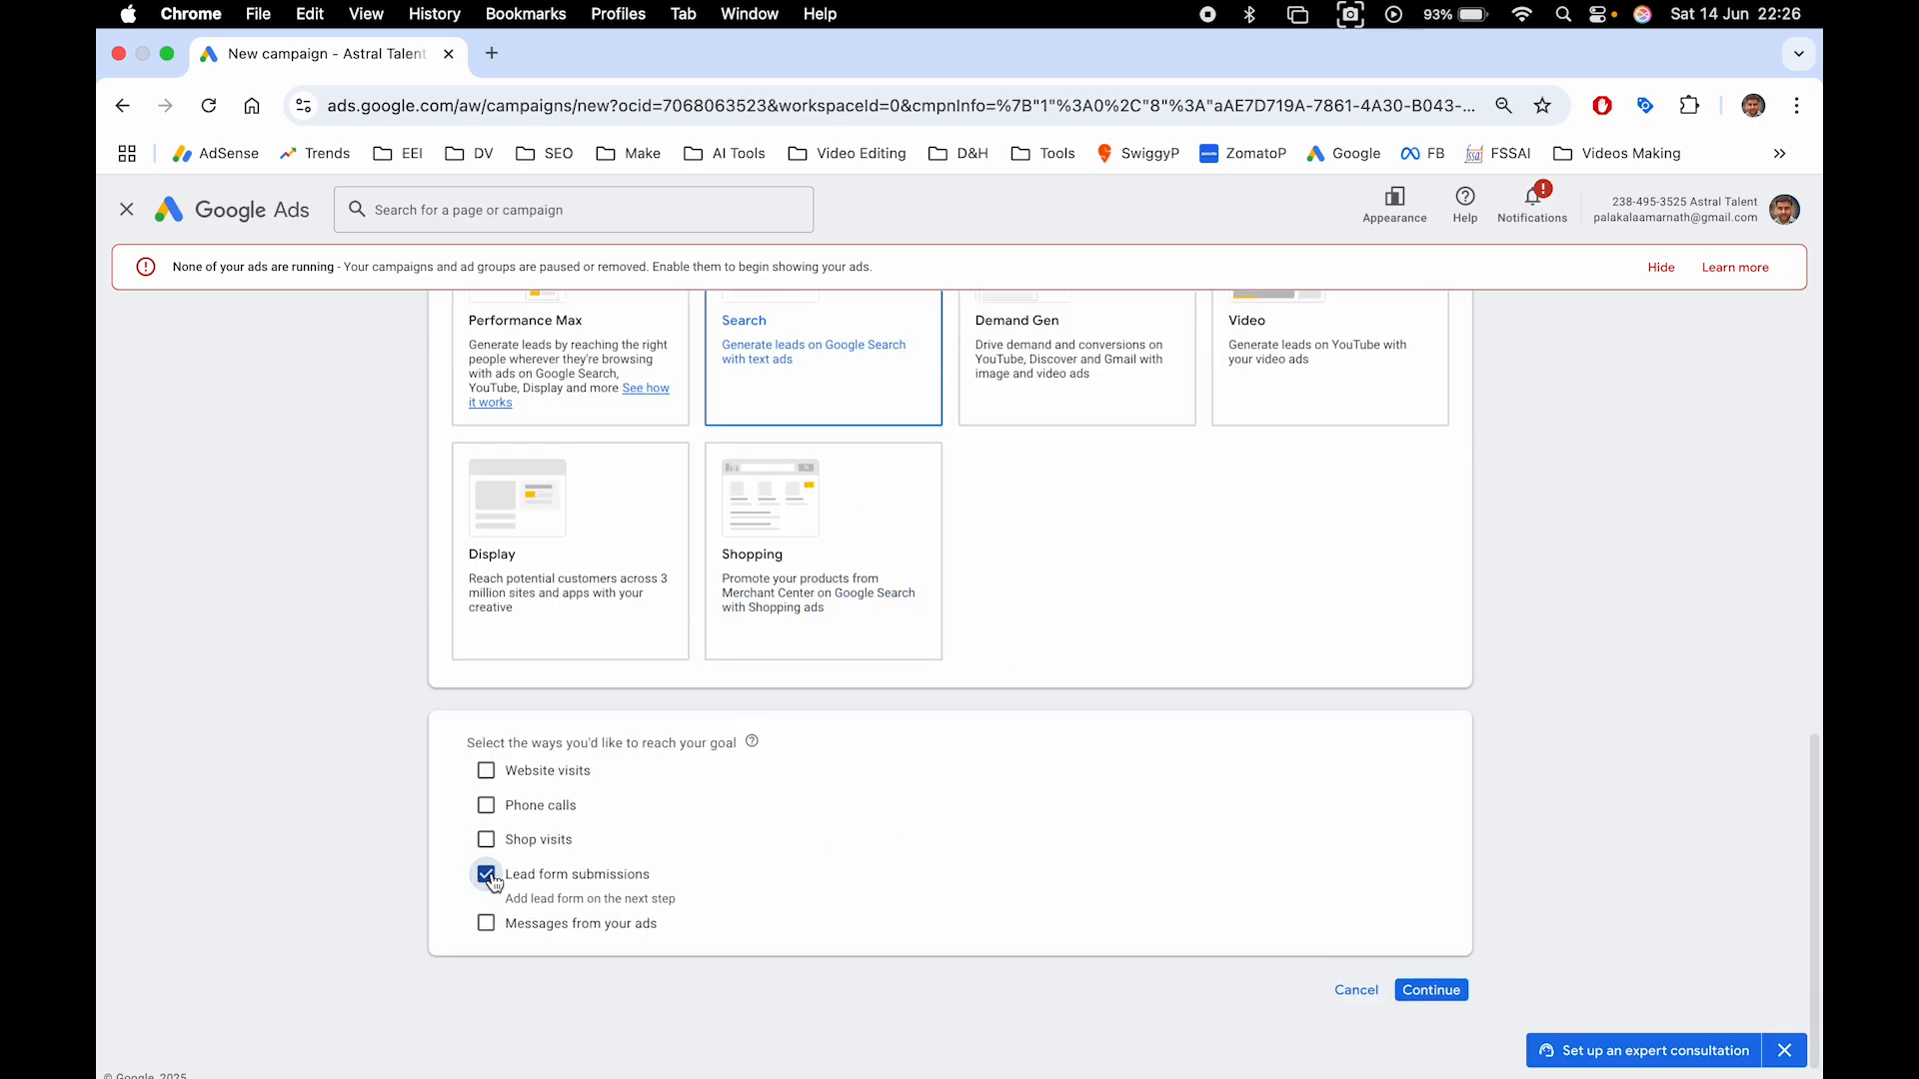
pyautogui.scroll(-1, 943, 916)
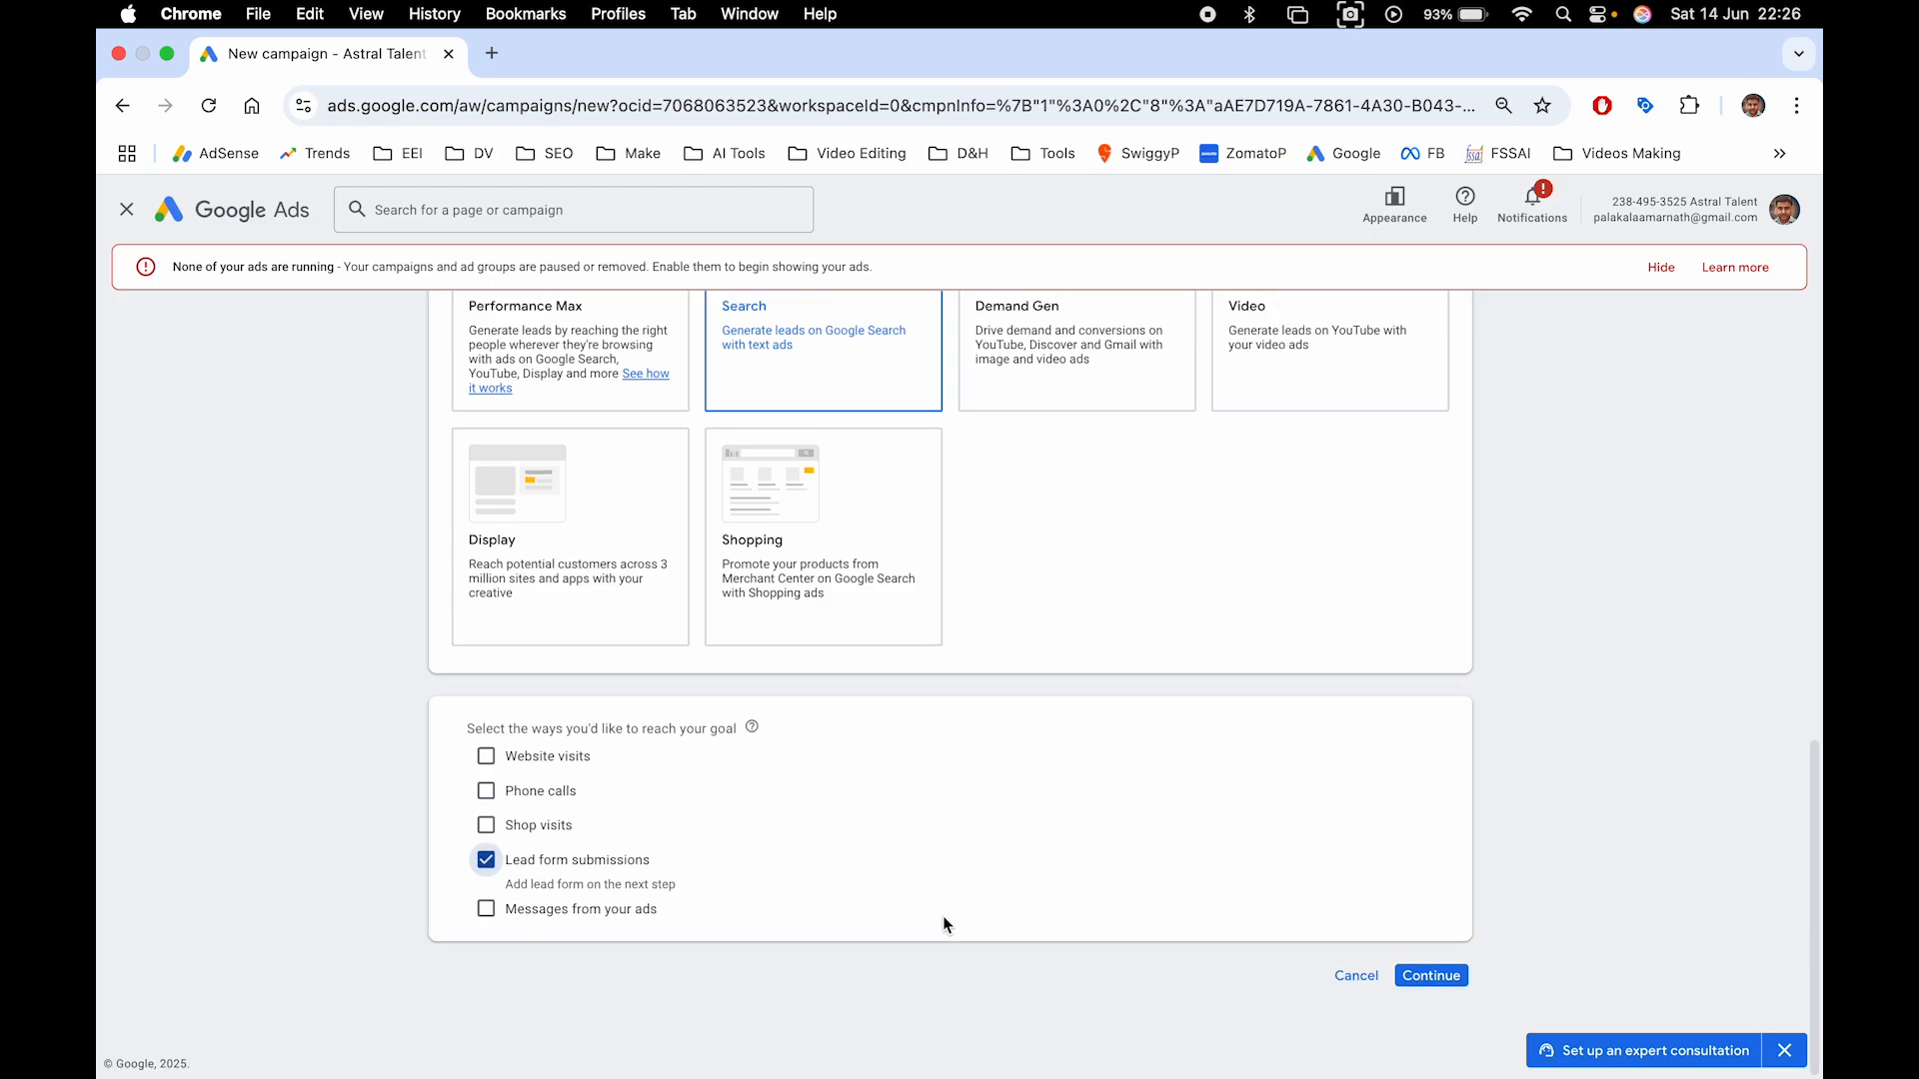
pyautogui.click(1432, 976)
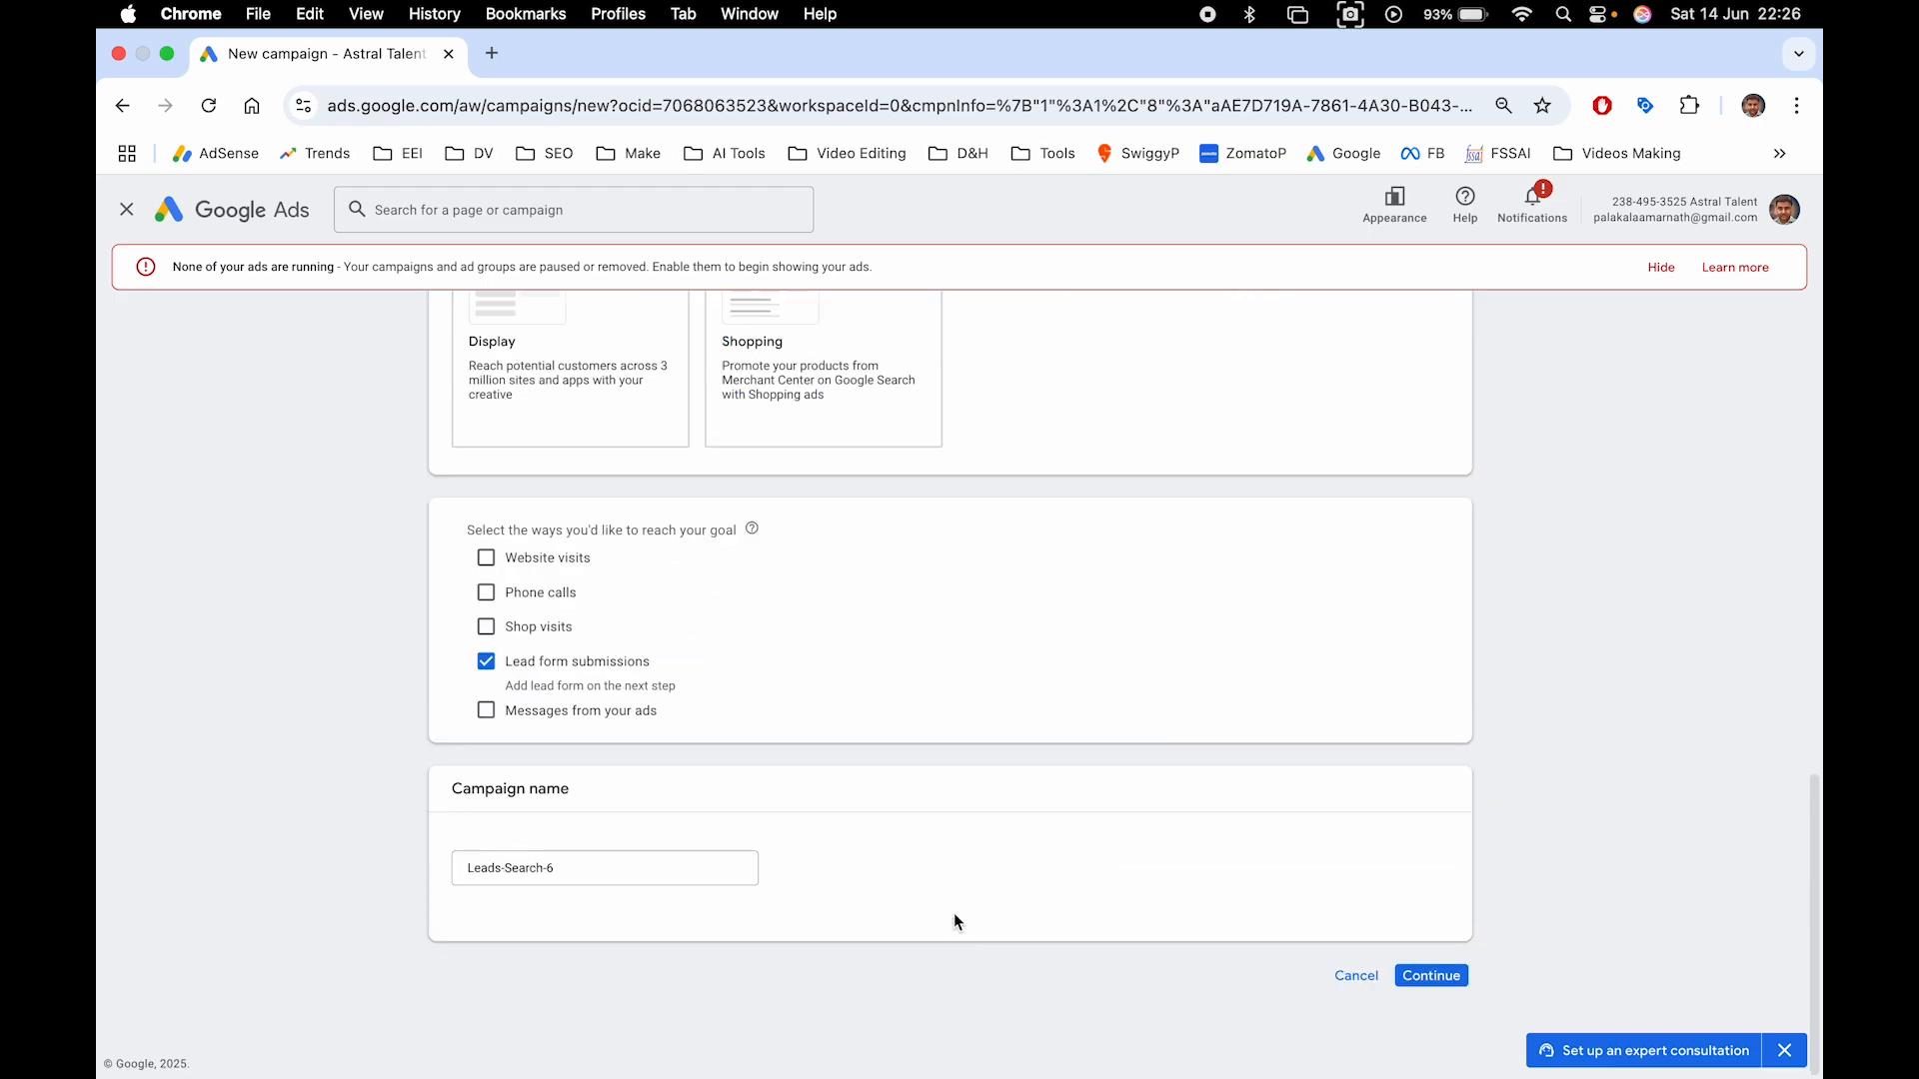
# Name the campaign Brand-Product-Lead-Form-Campaign and start it as new instead of finishing a saved draft
pyautogui.tripleClick(622, 870)
pyautogui.click(643, 866)
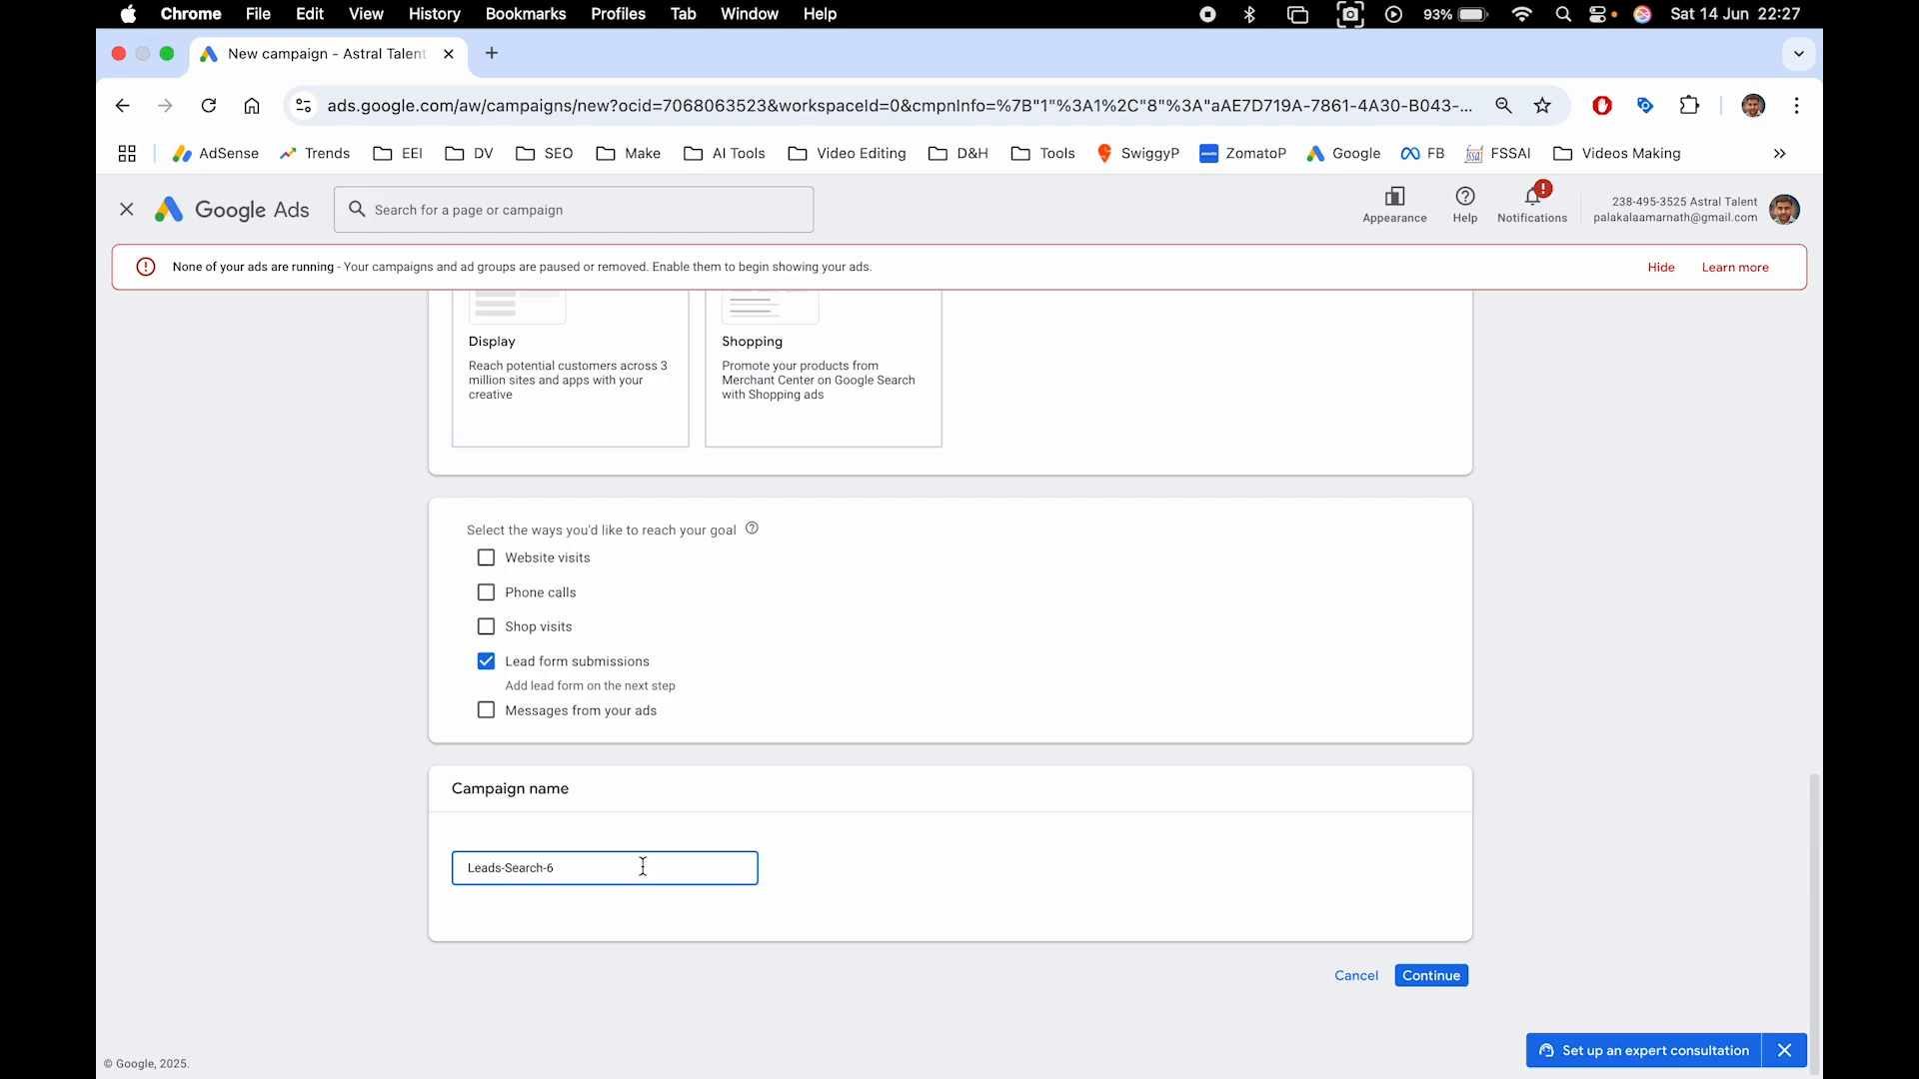
pyautogui.click(863, 866)
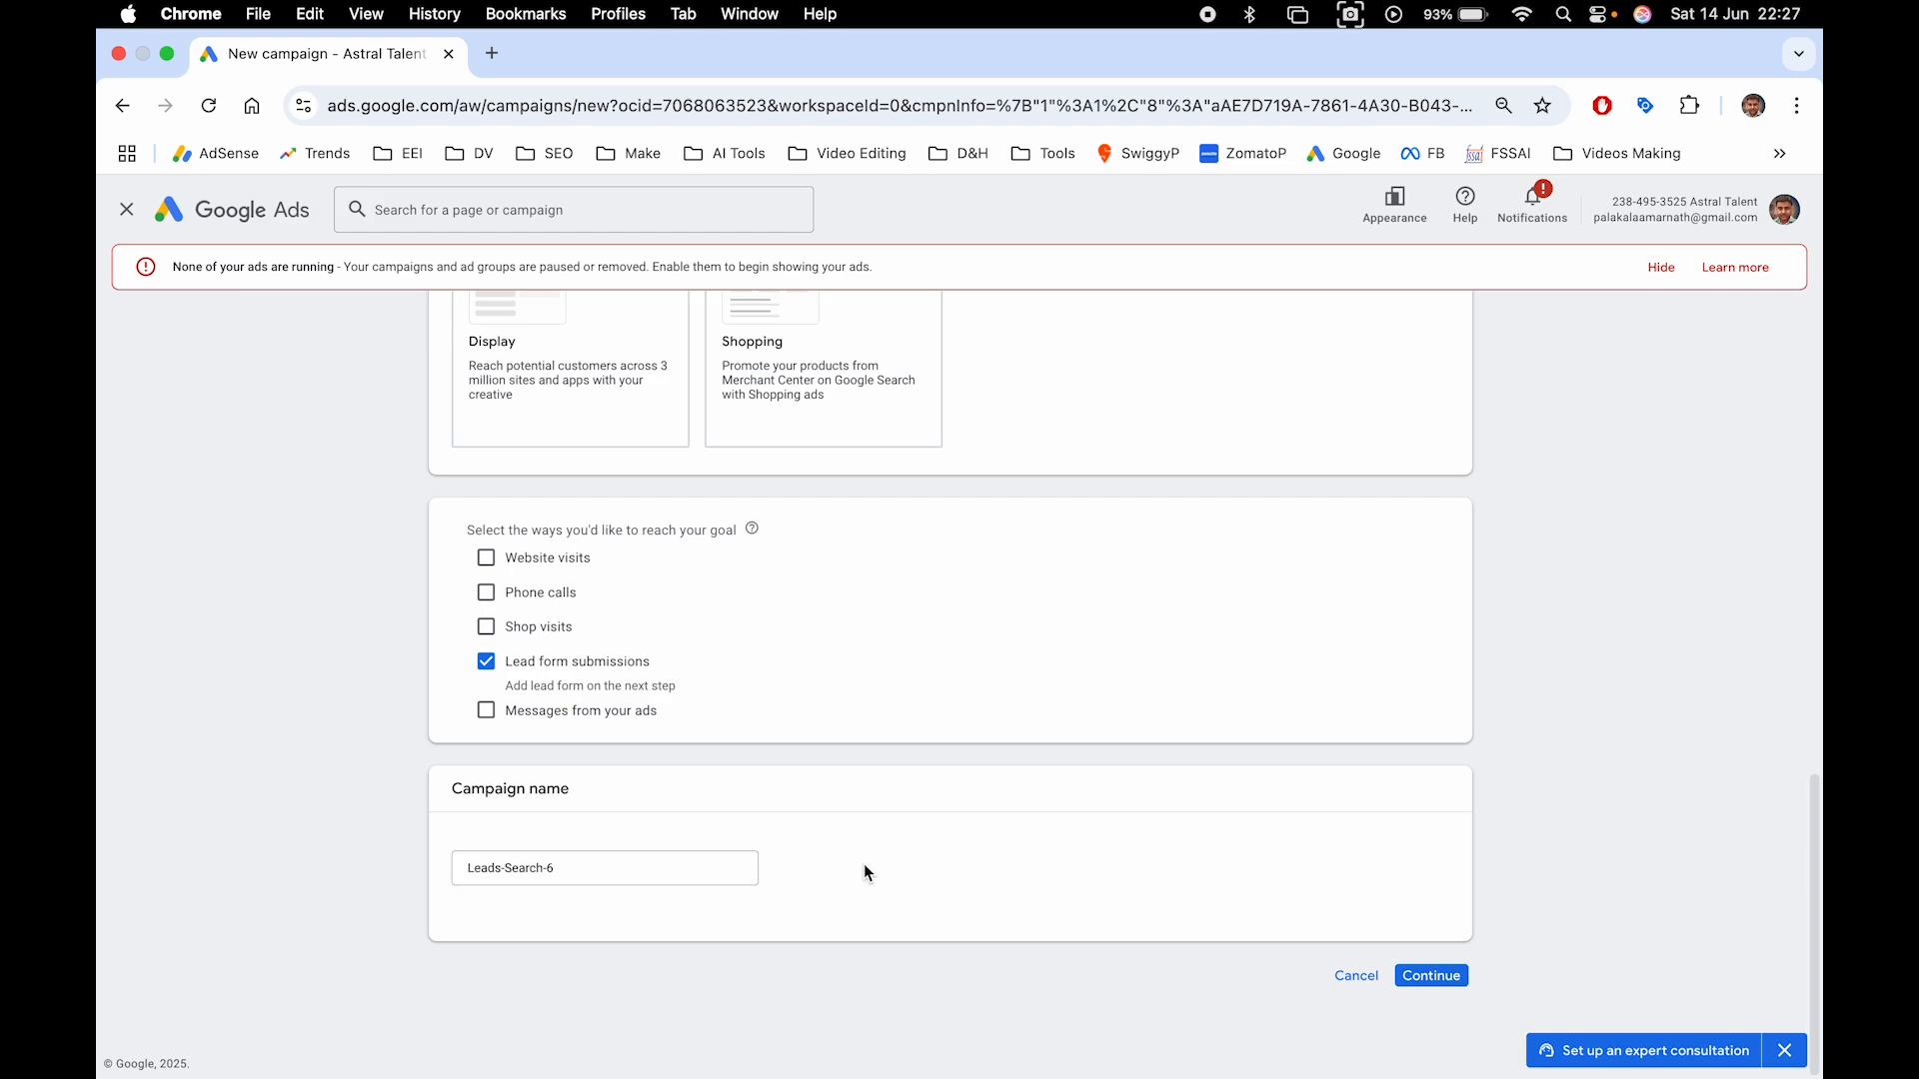
pyautogui.tripleClick(616, 869)
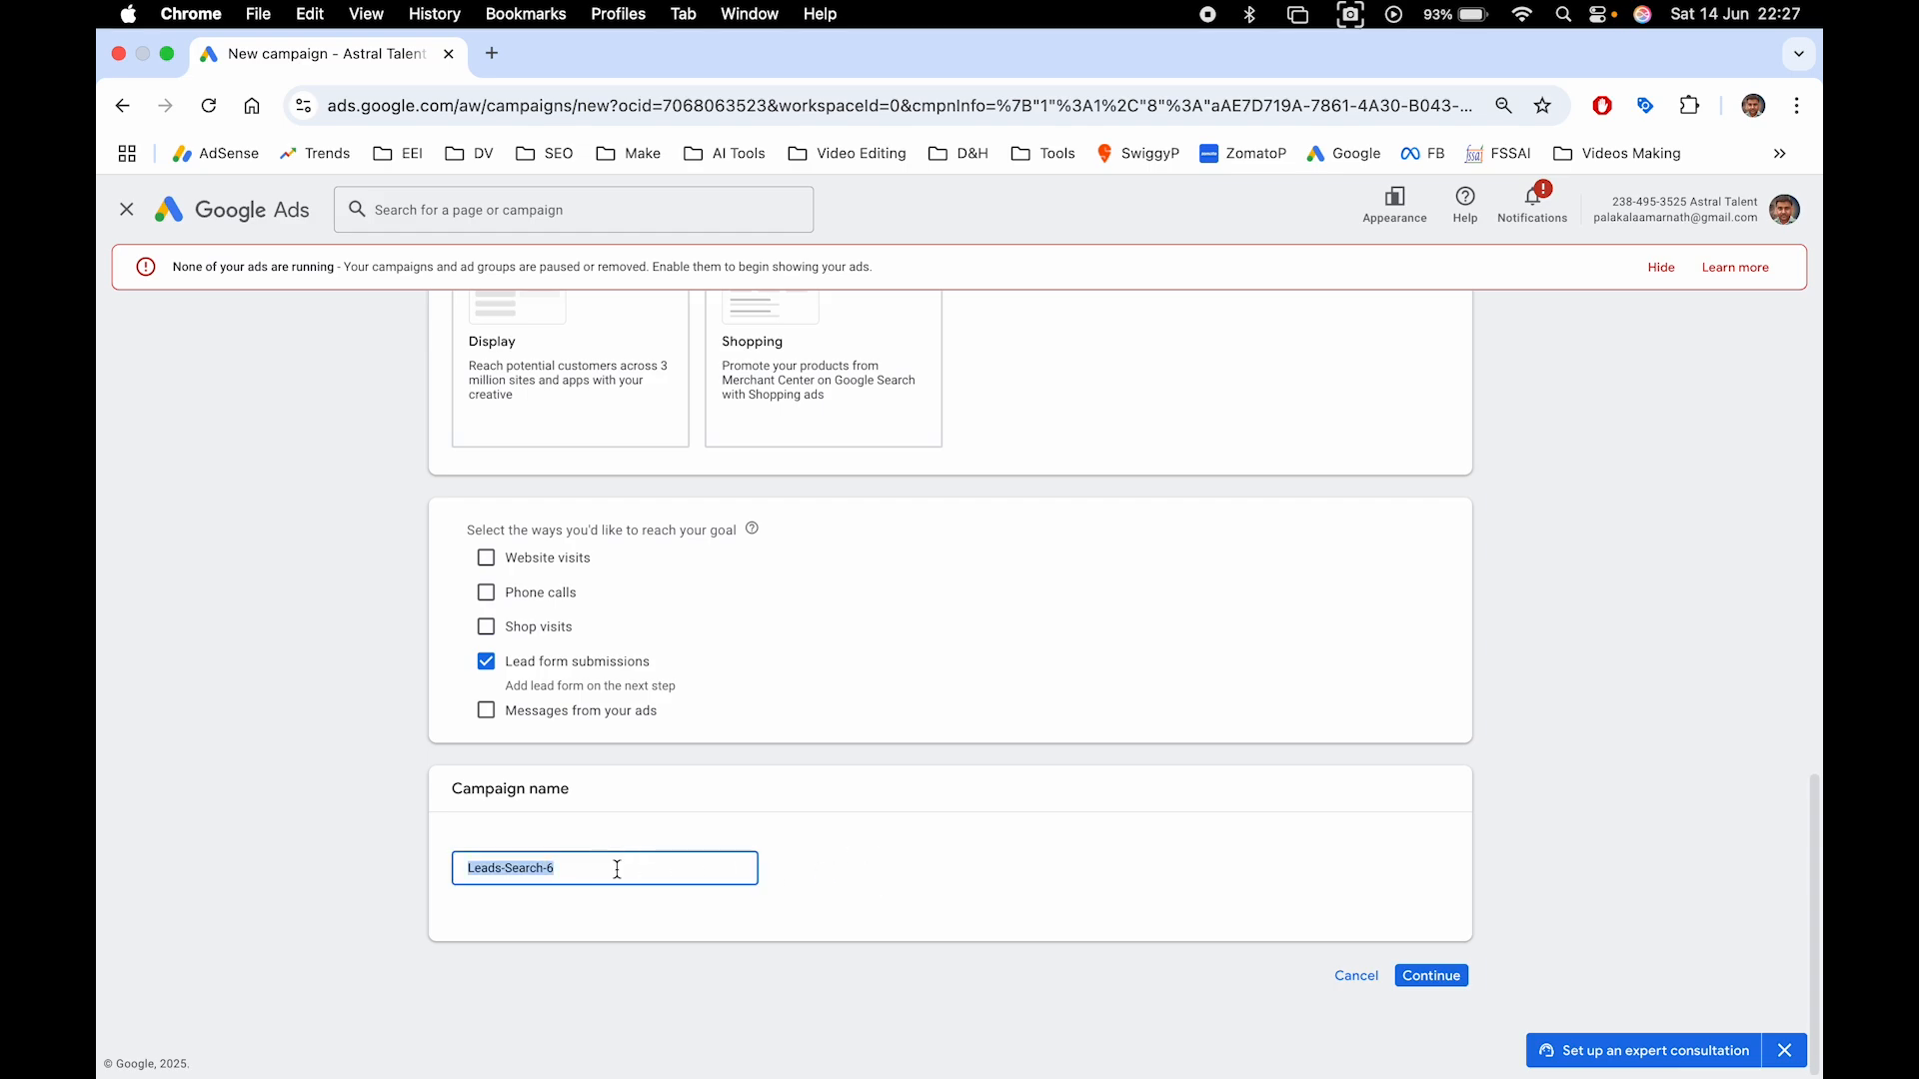
pyautogui.write('Lead-C')
pyautogui.write('ampaign')
pyautogui.write('Brand-P')
pyautogui.write('roduct-Lead-')
pyautogui.write('Form-')
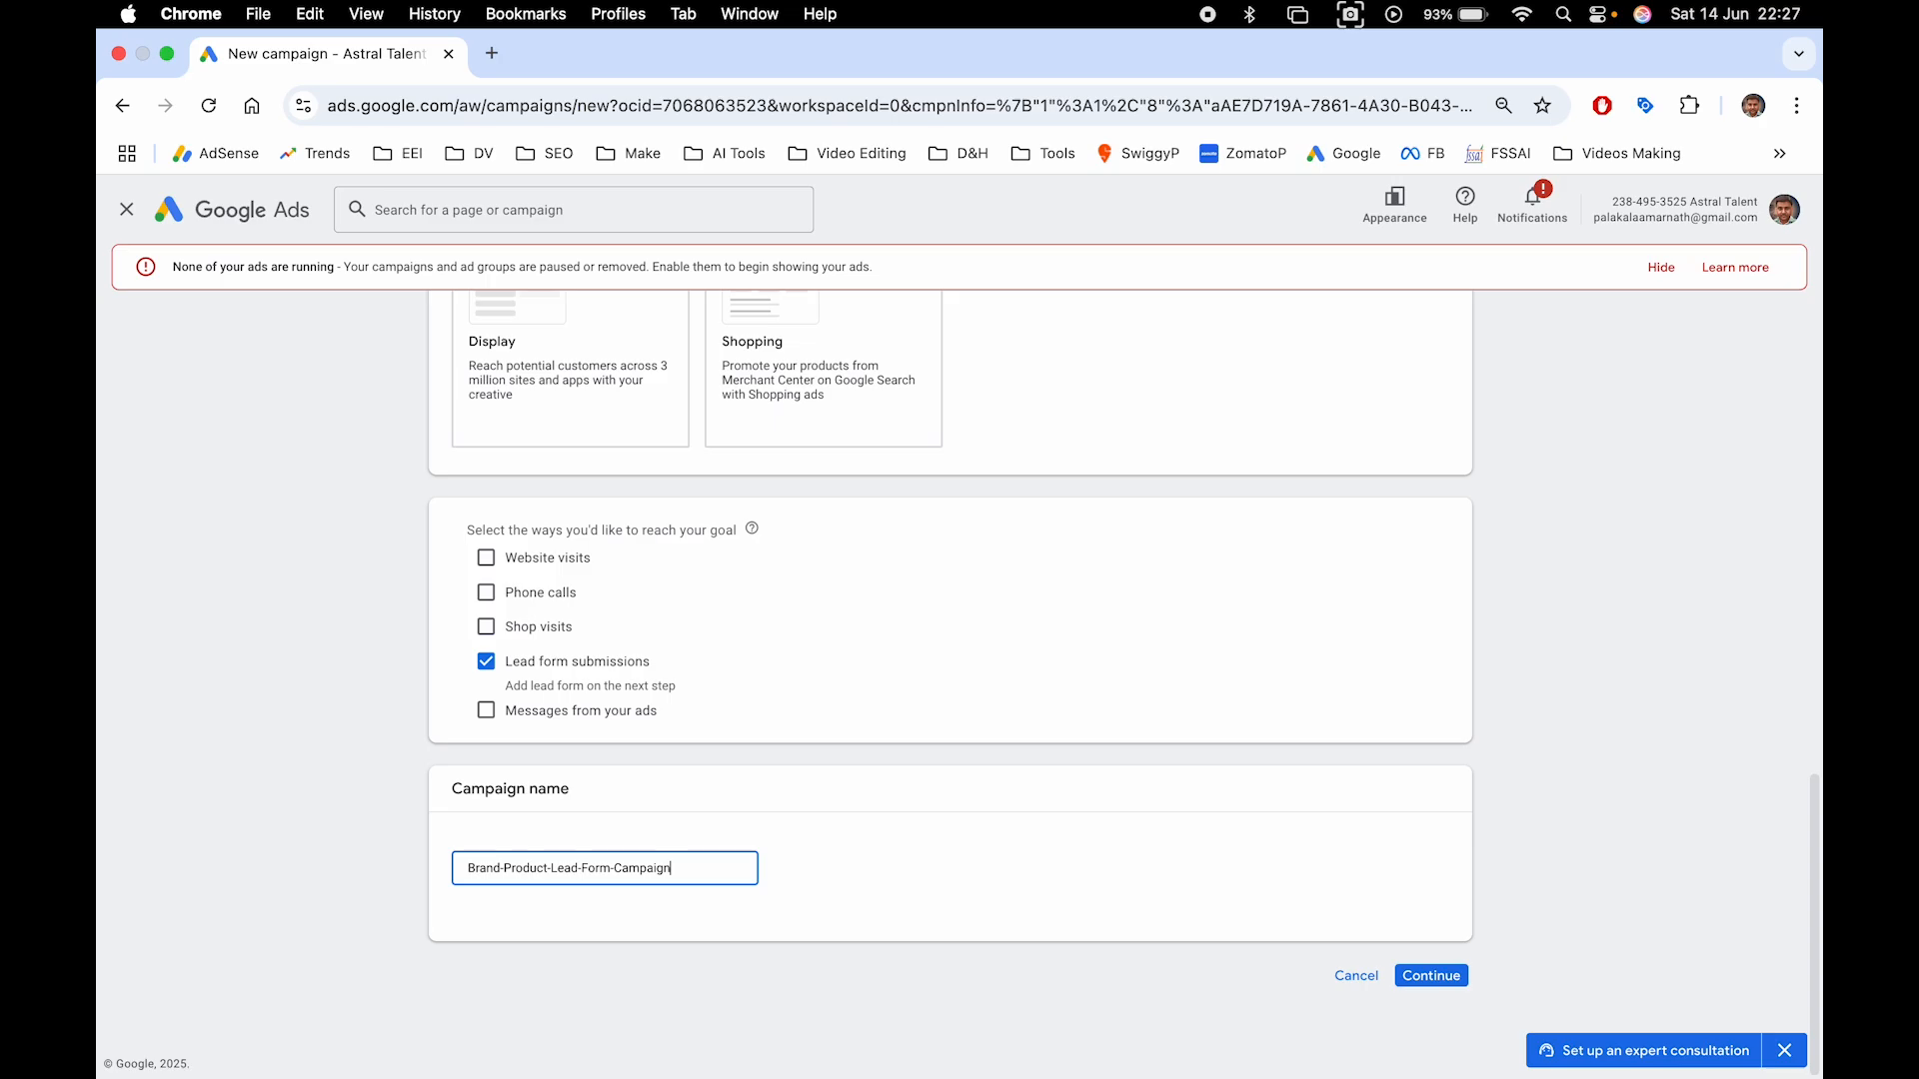
pyautogui.click(1149, 968)
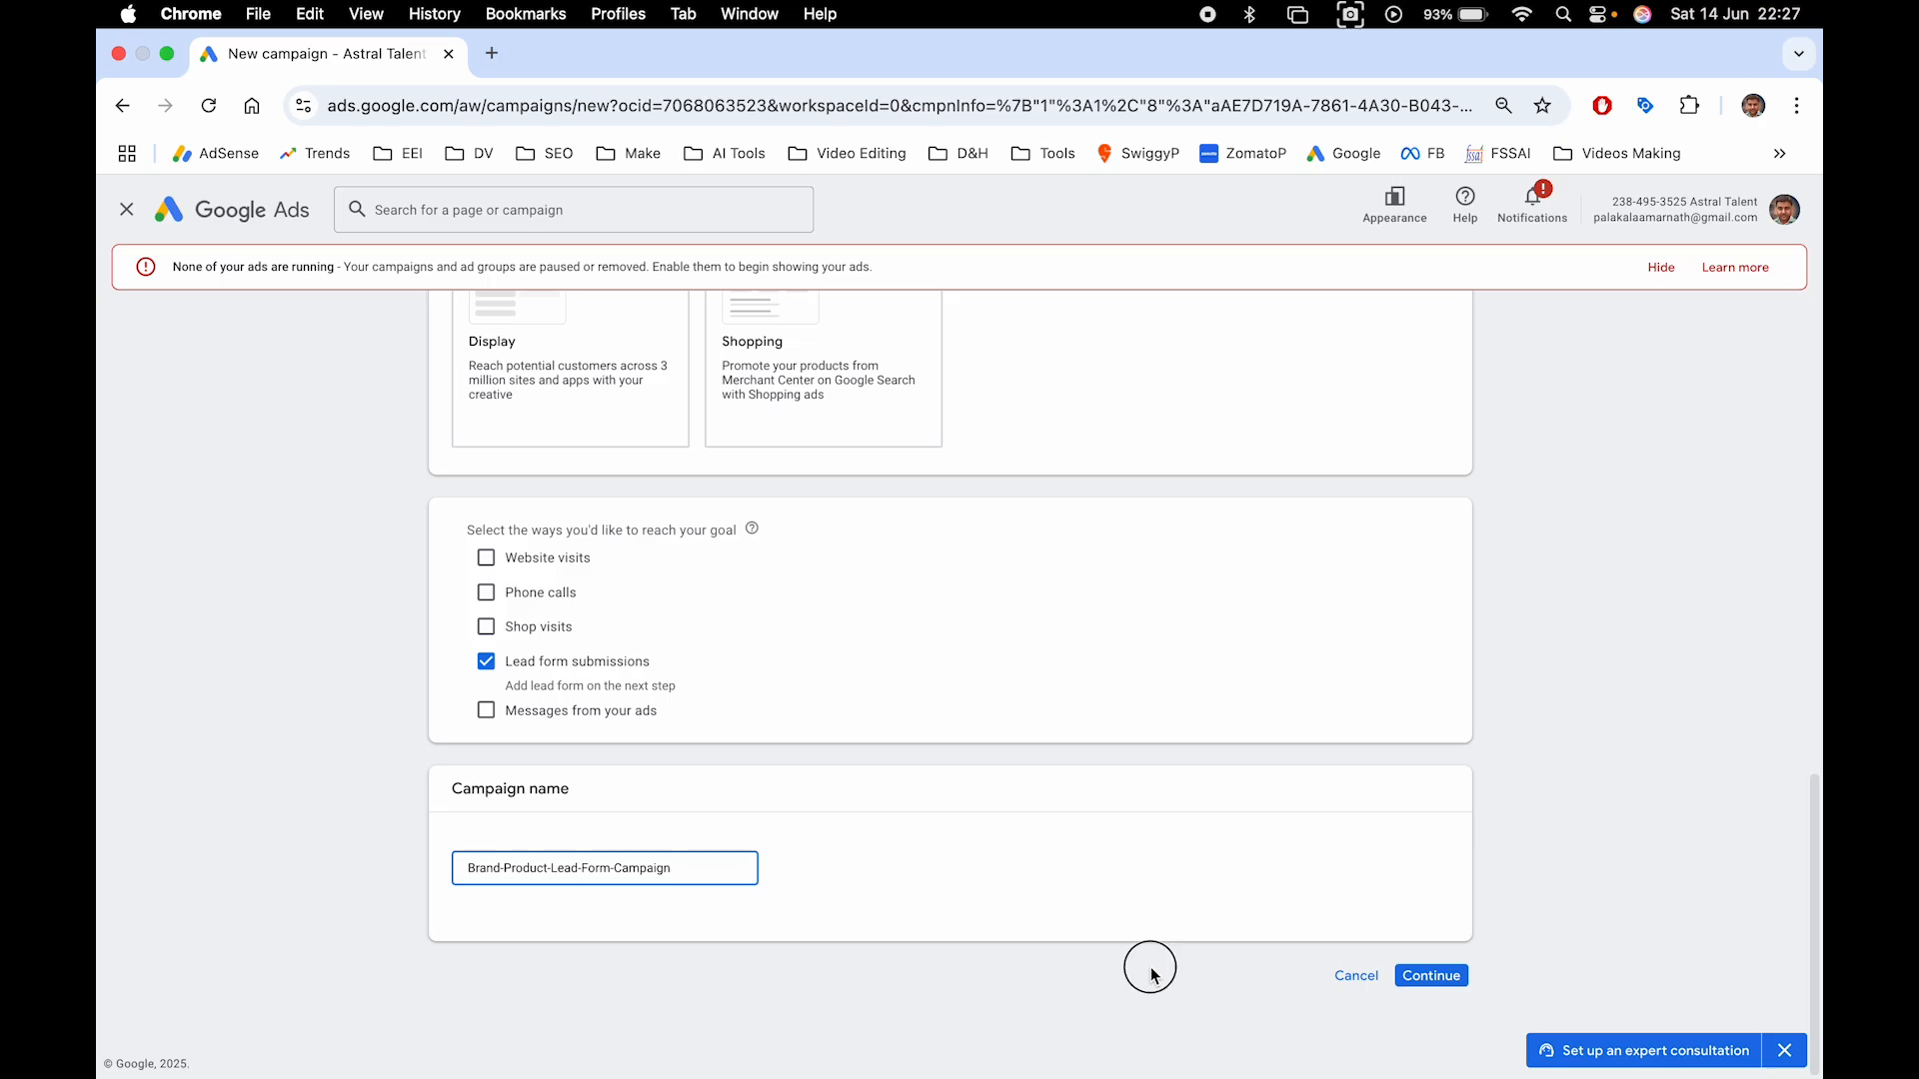
pyautogui.click(1449, 985)
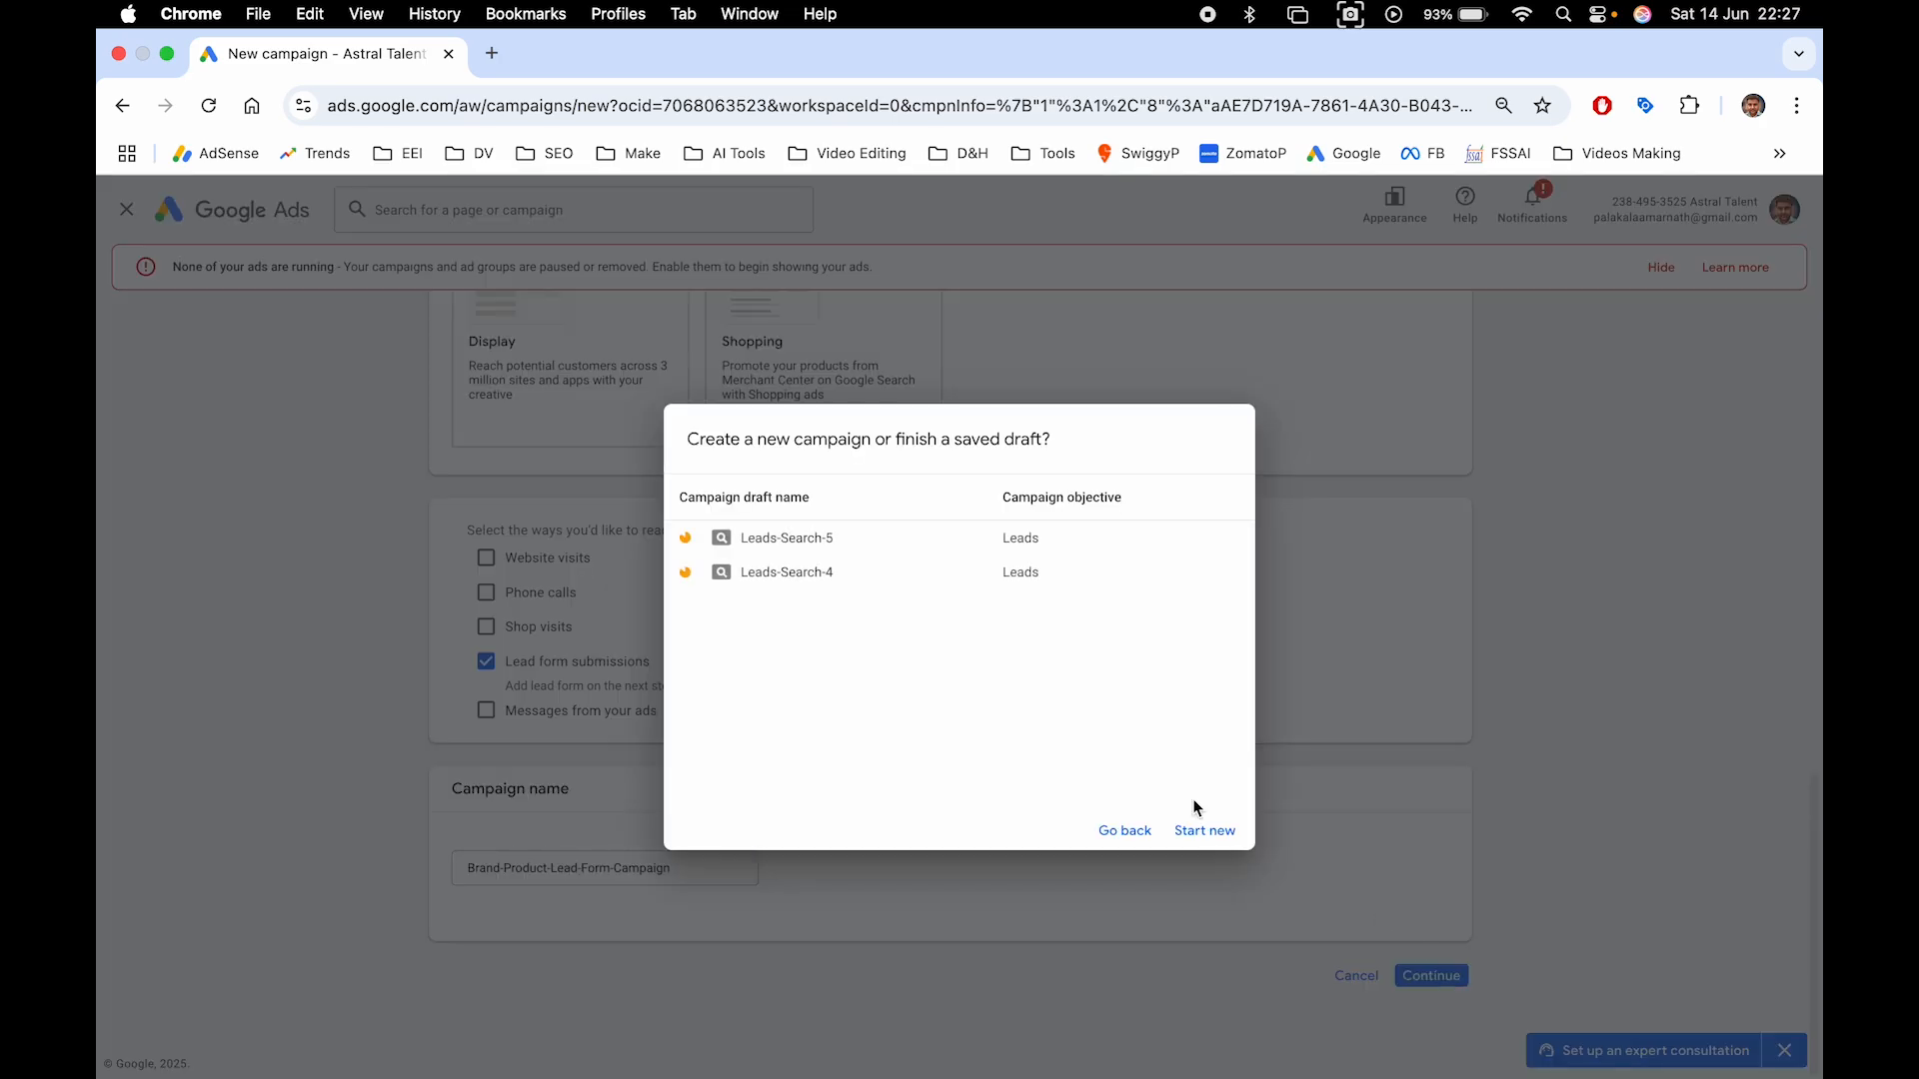
pyautogui.click(1229, 832)
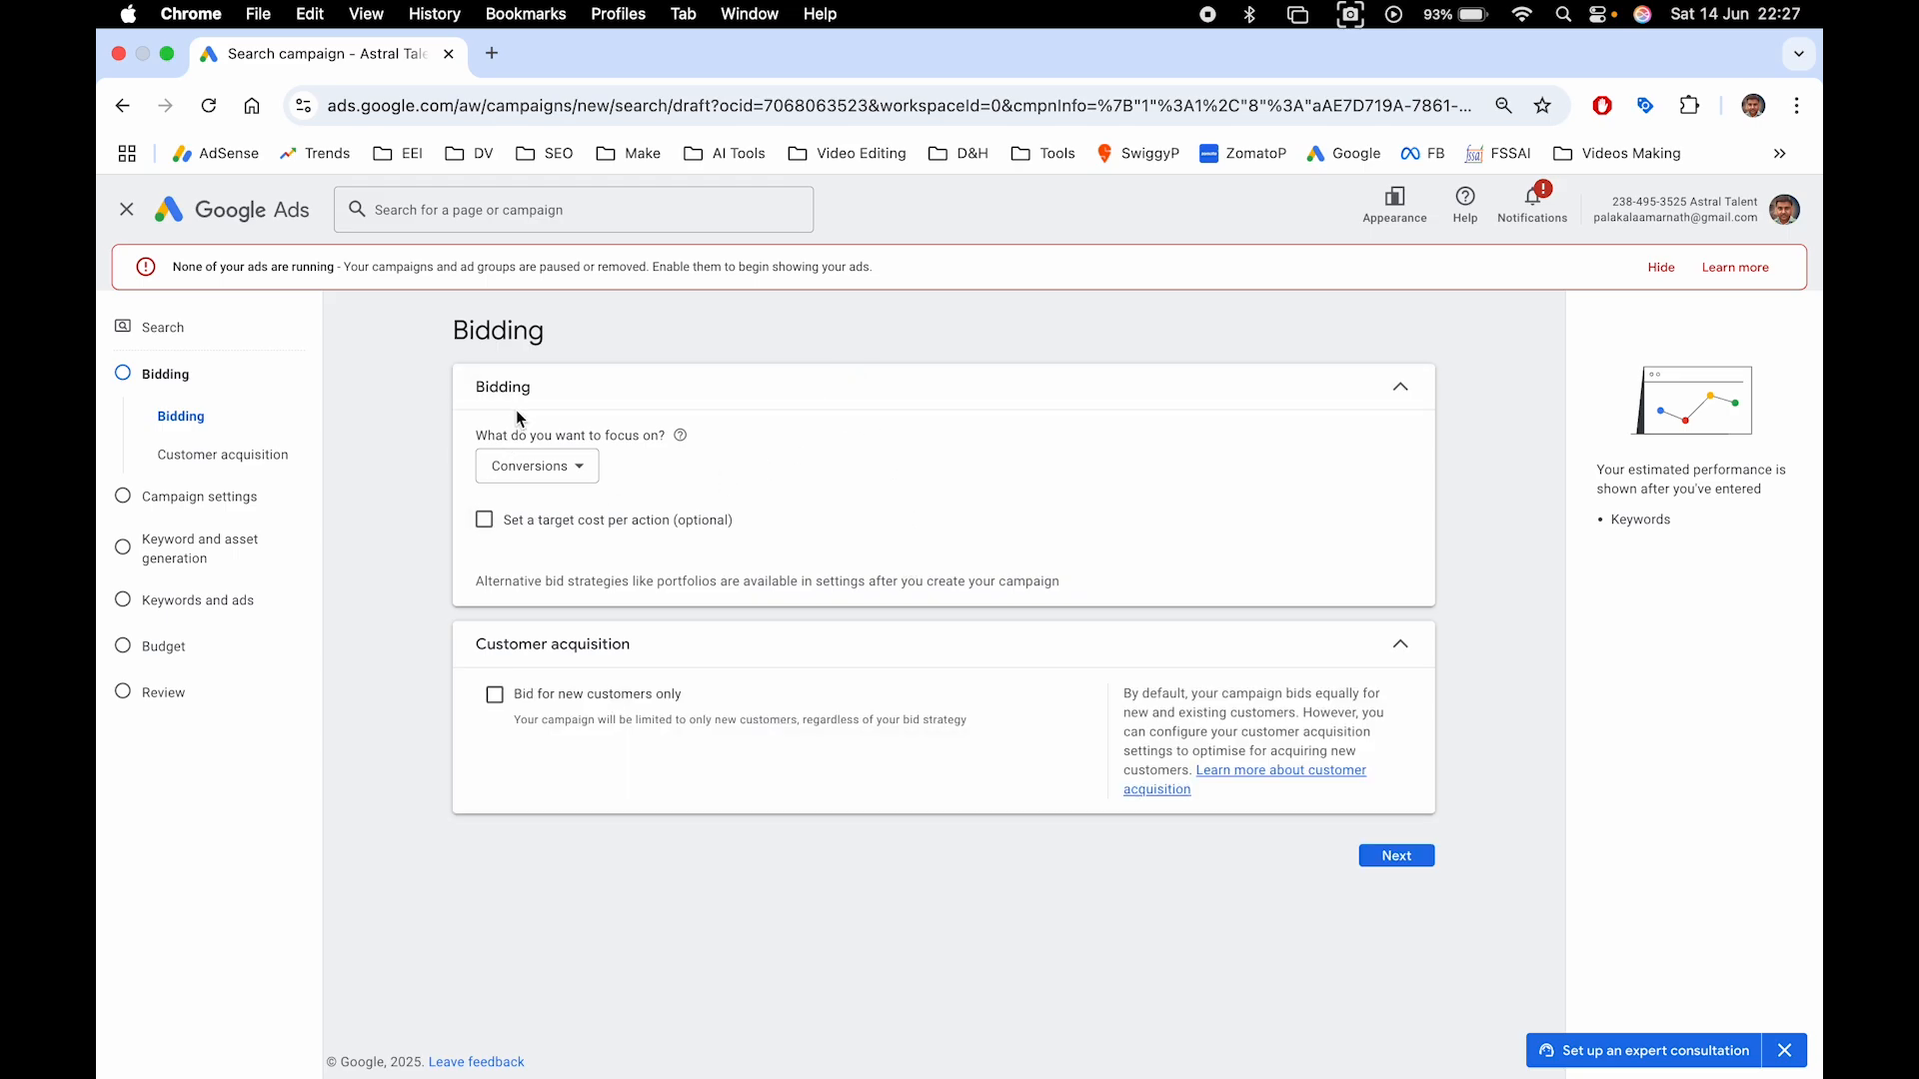
# Set the bidding focus to Clicks and proceed to the campaign settings
pyautogui.click(580, 476)
pyautogui.click(580, 617)
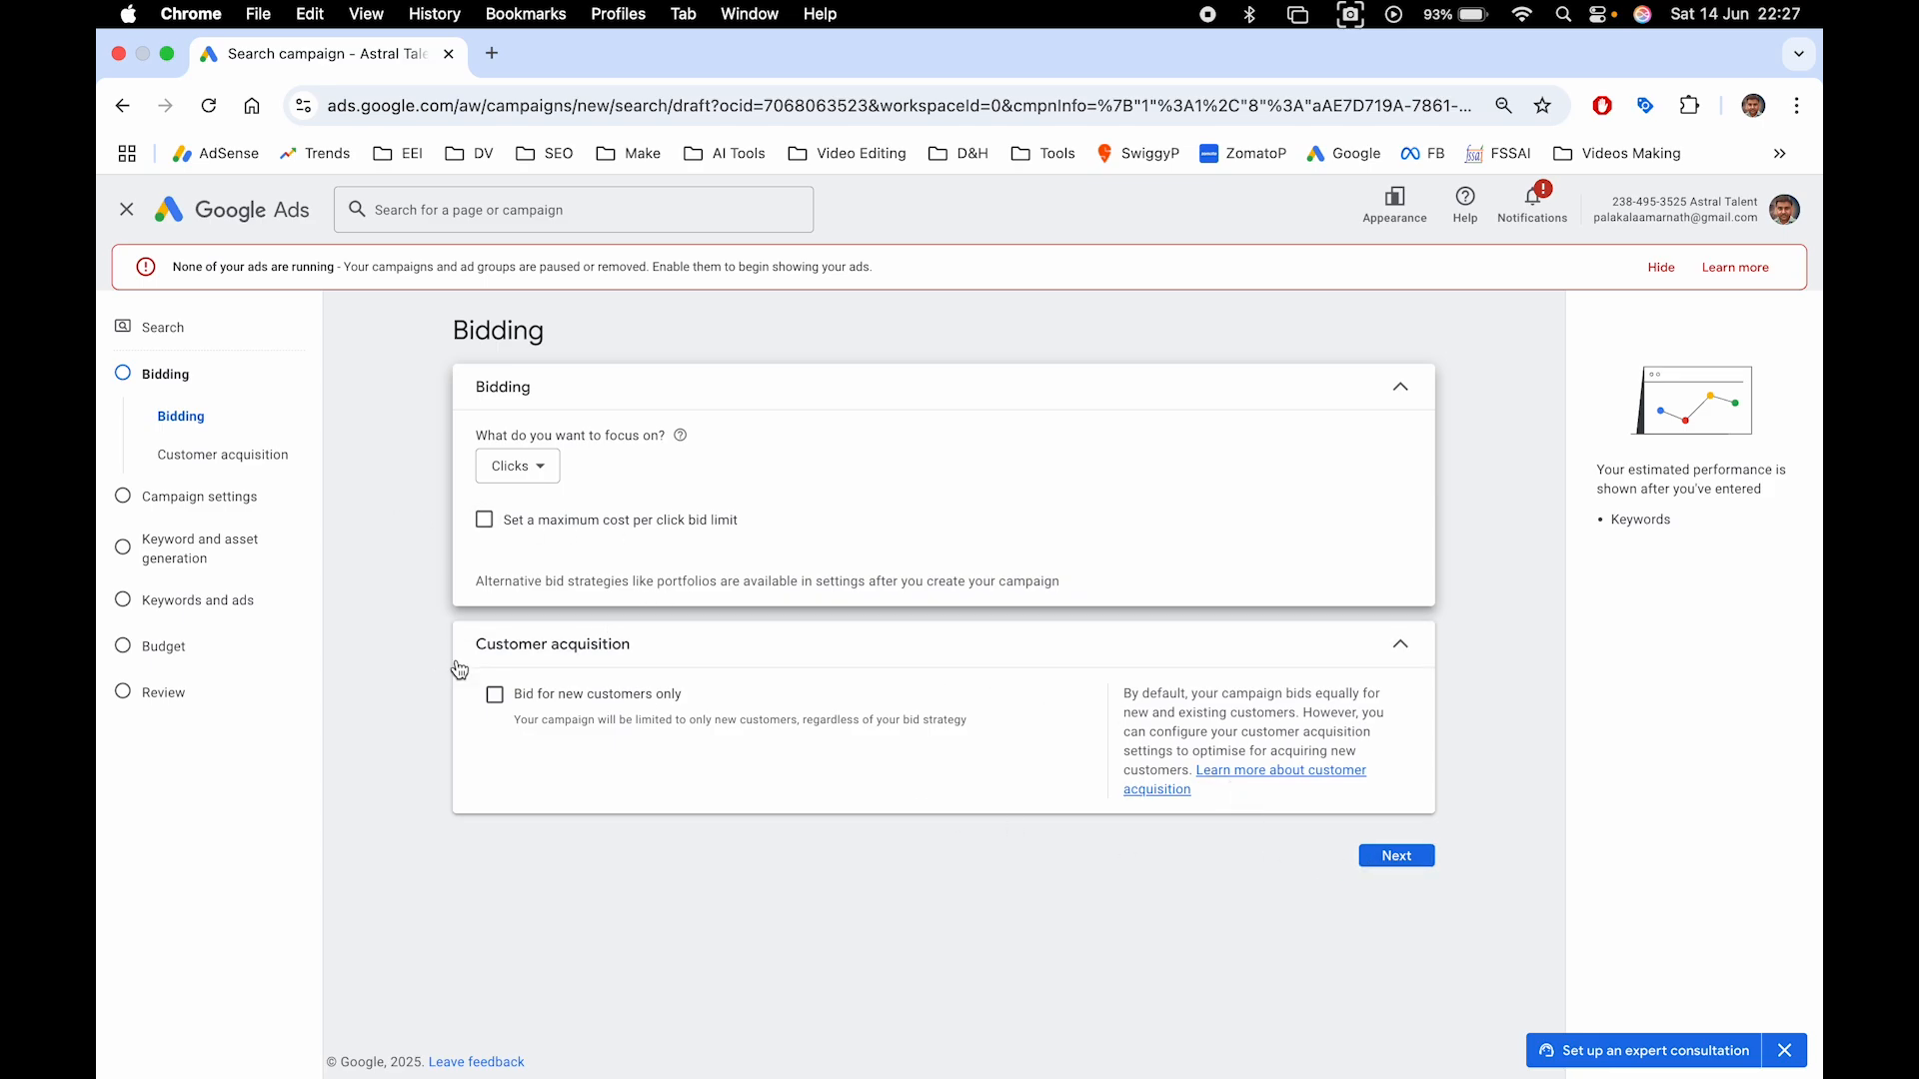
pyautogui.click(1410, 860)
# Exclude both the Google search partners network and the Google Display Network from the campaign
pyautogui.click(476, 470)
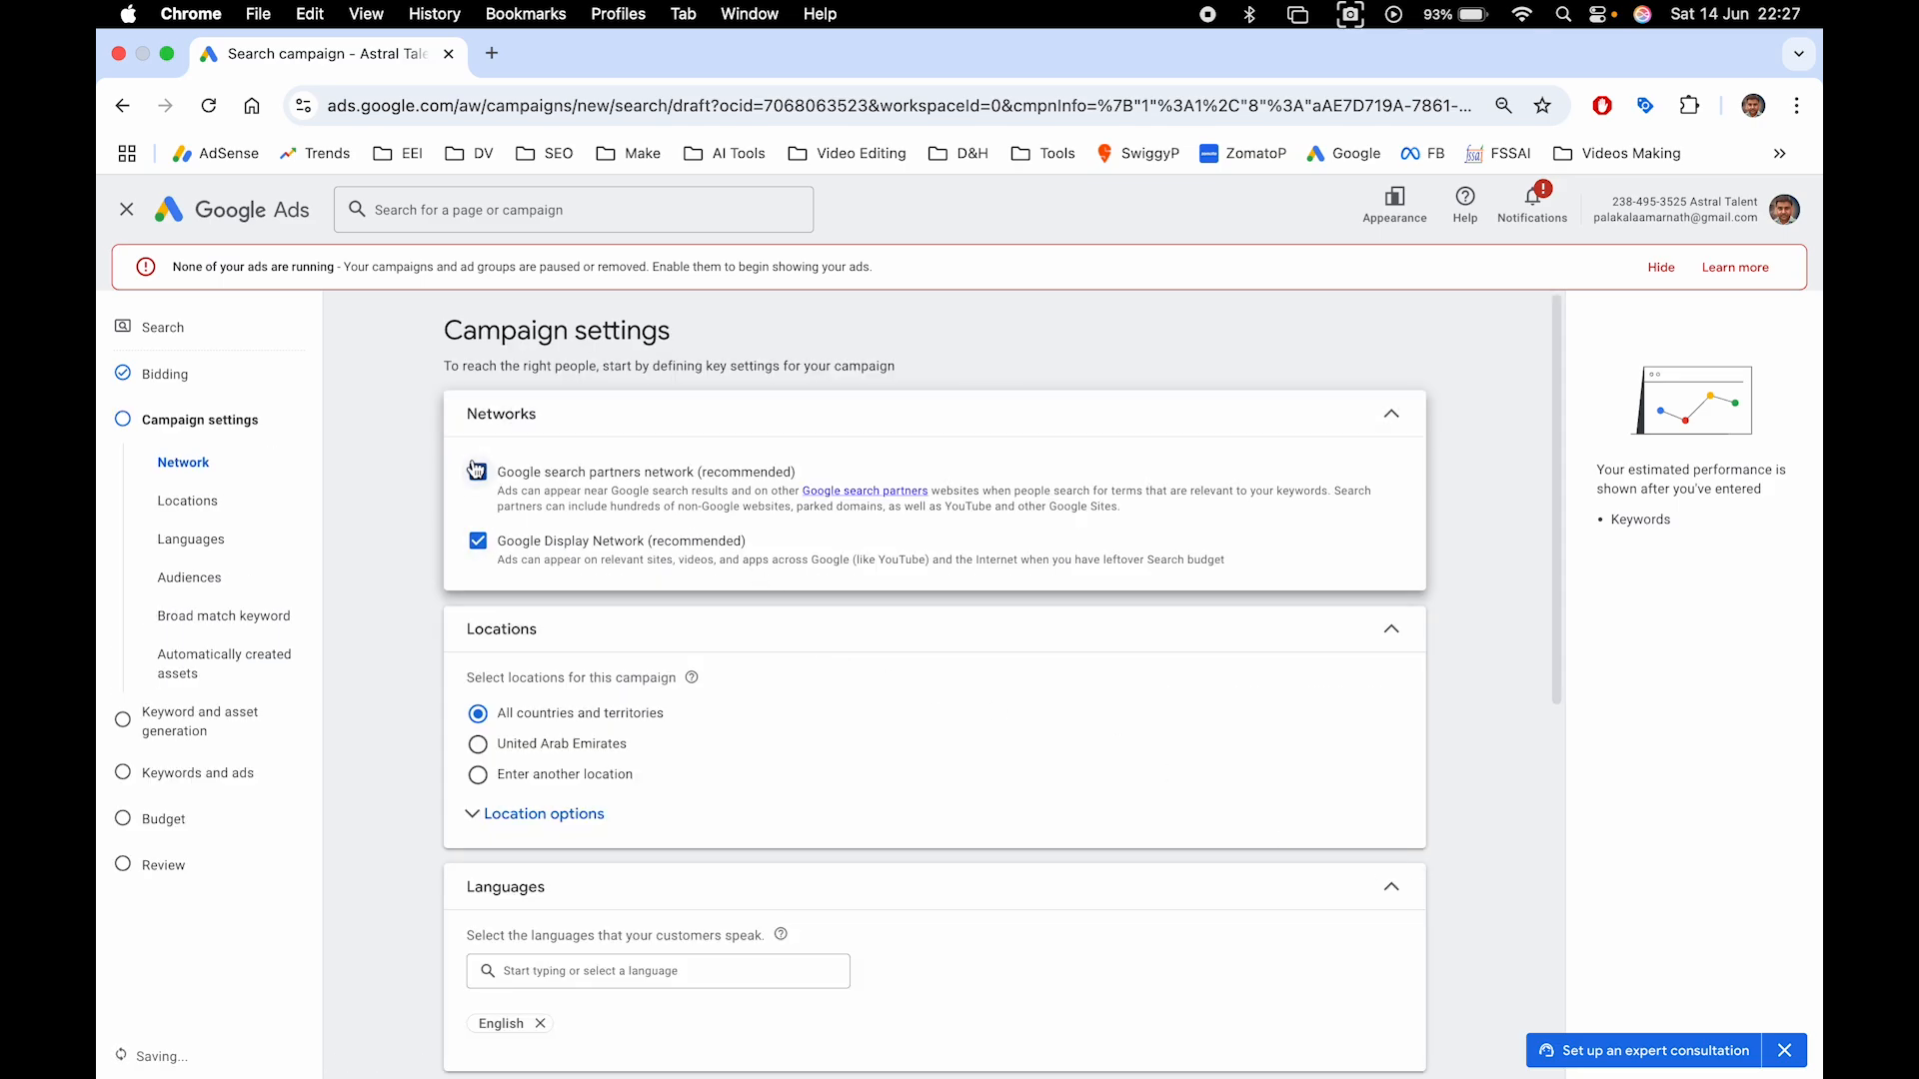
pyautogui.click(476, 470)
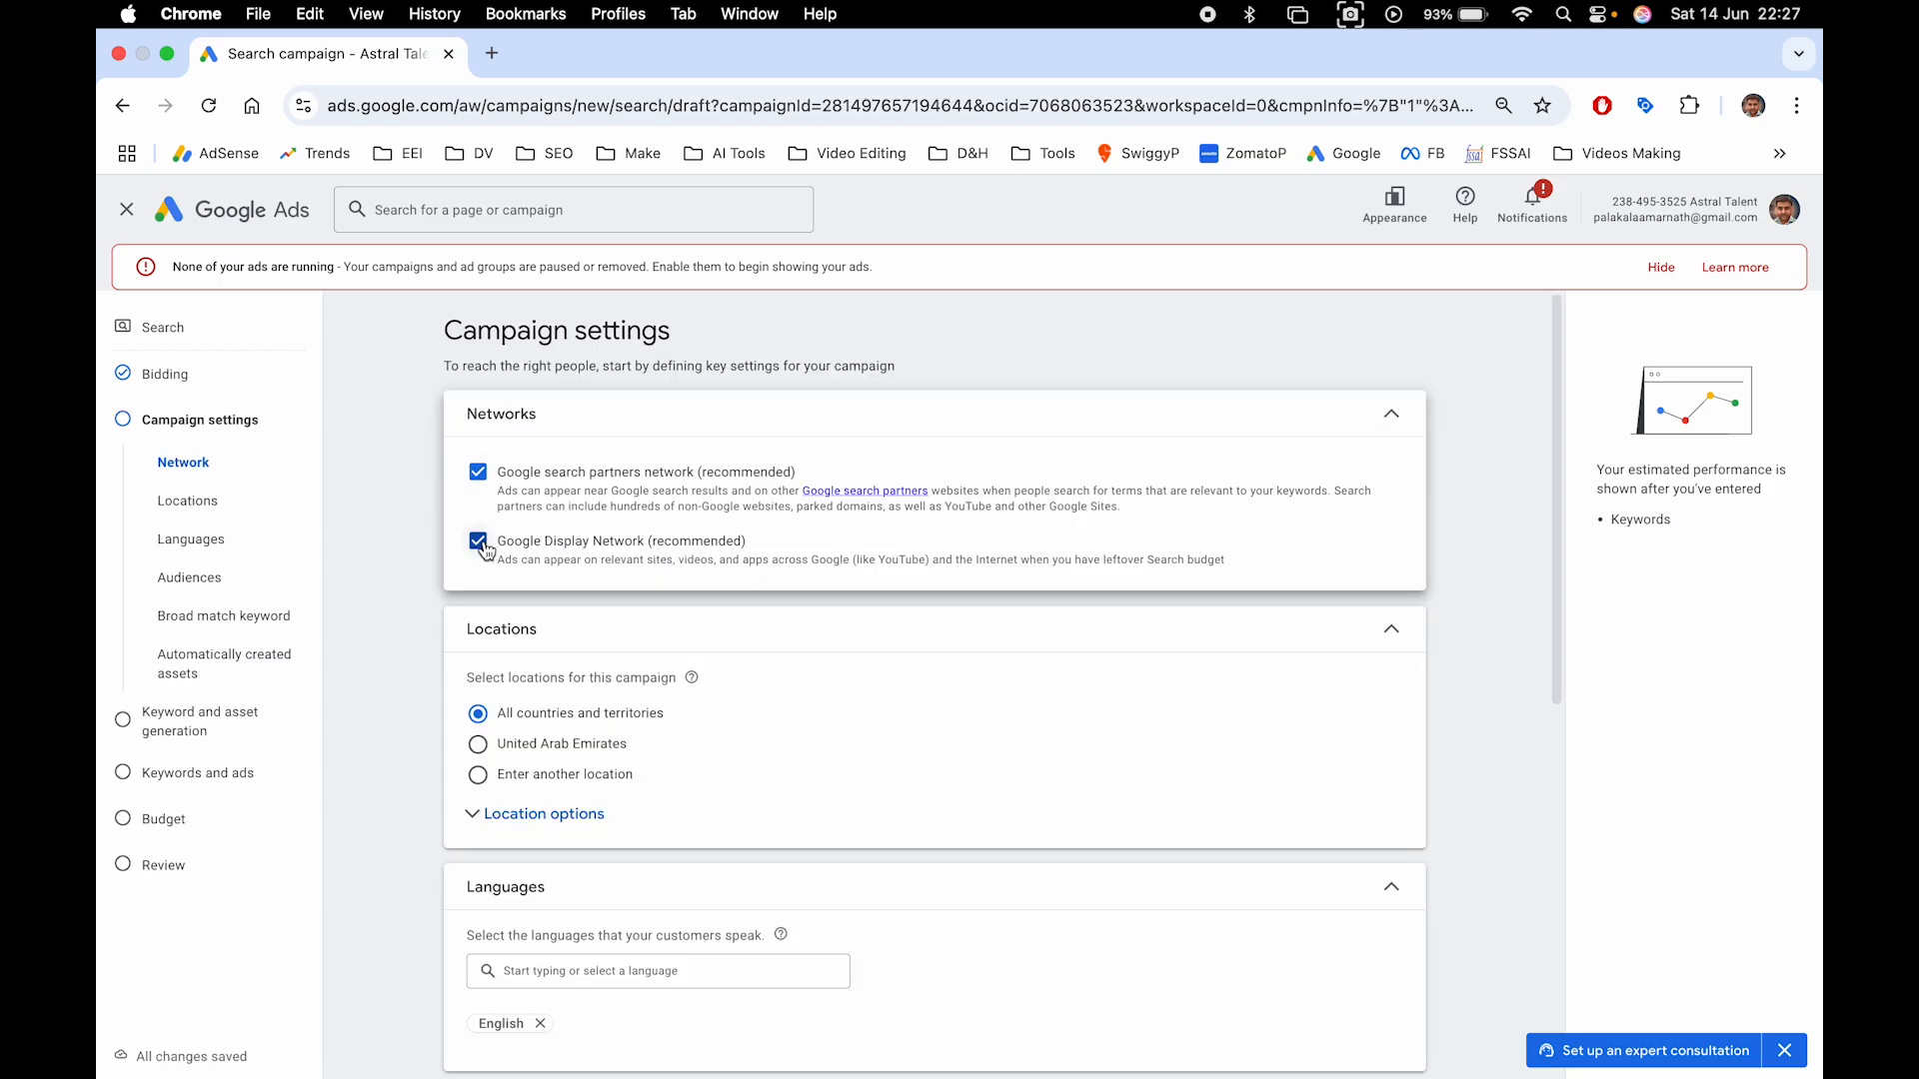
pyautogui.click(480, 545)
pyautogui.click(477, 473)
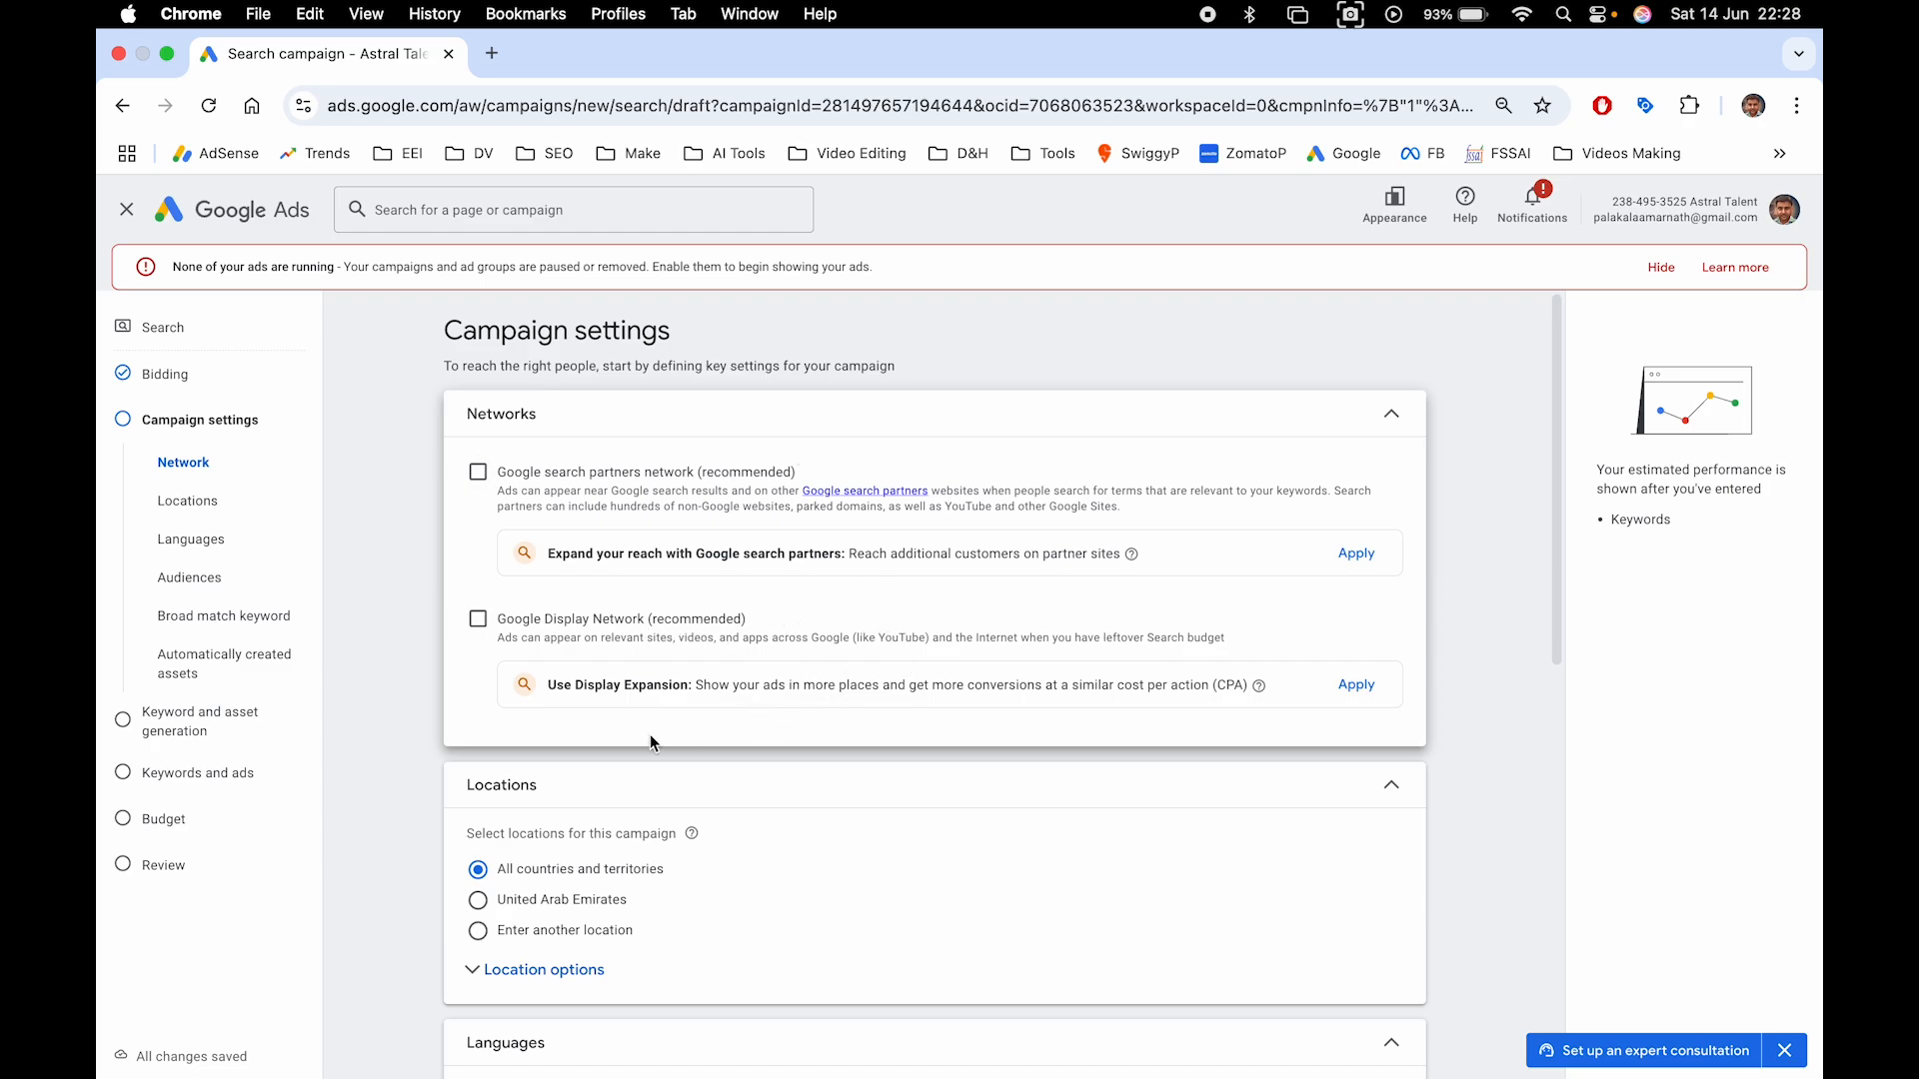
# Expand the location options and target the United States as another location
pyautogui.scroll(-3, 792, 750)
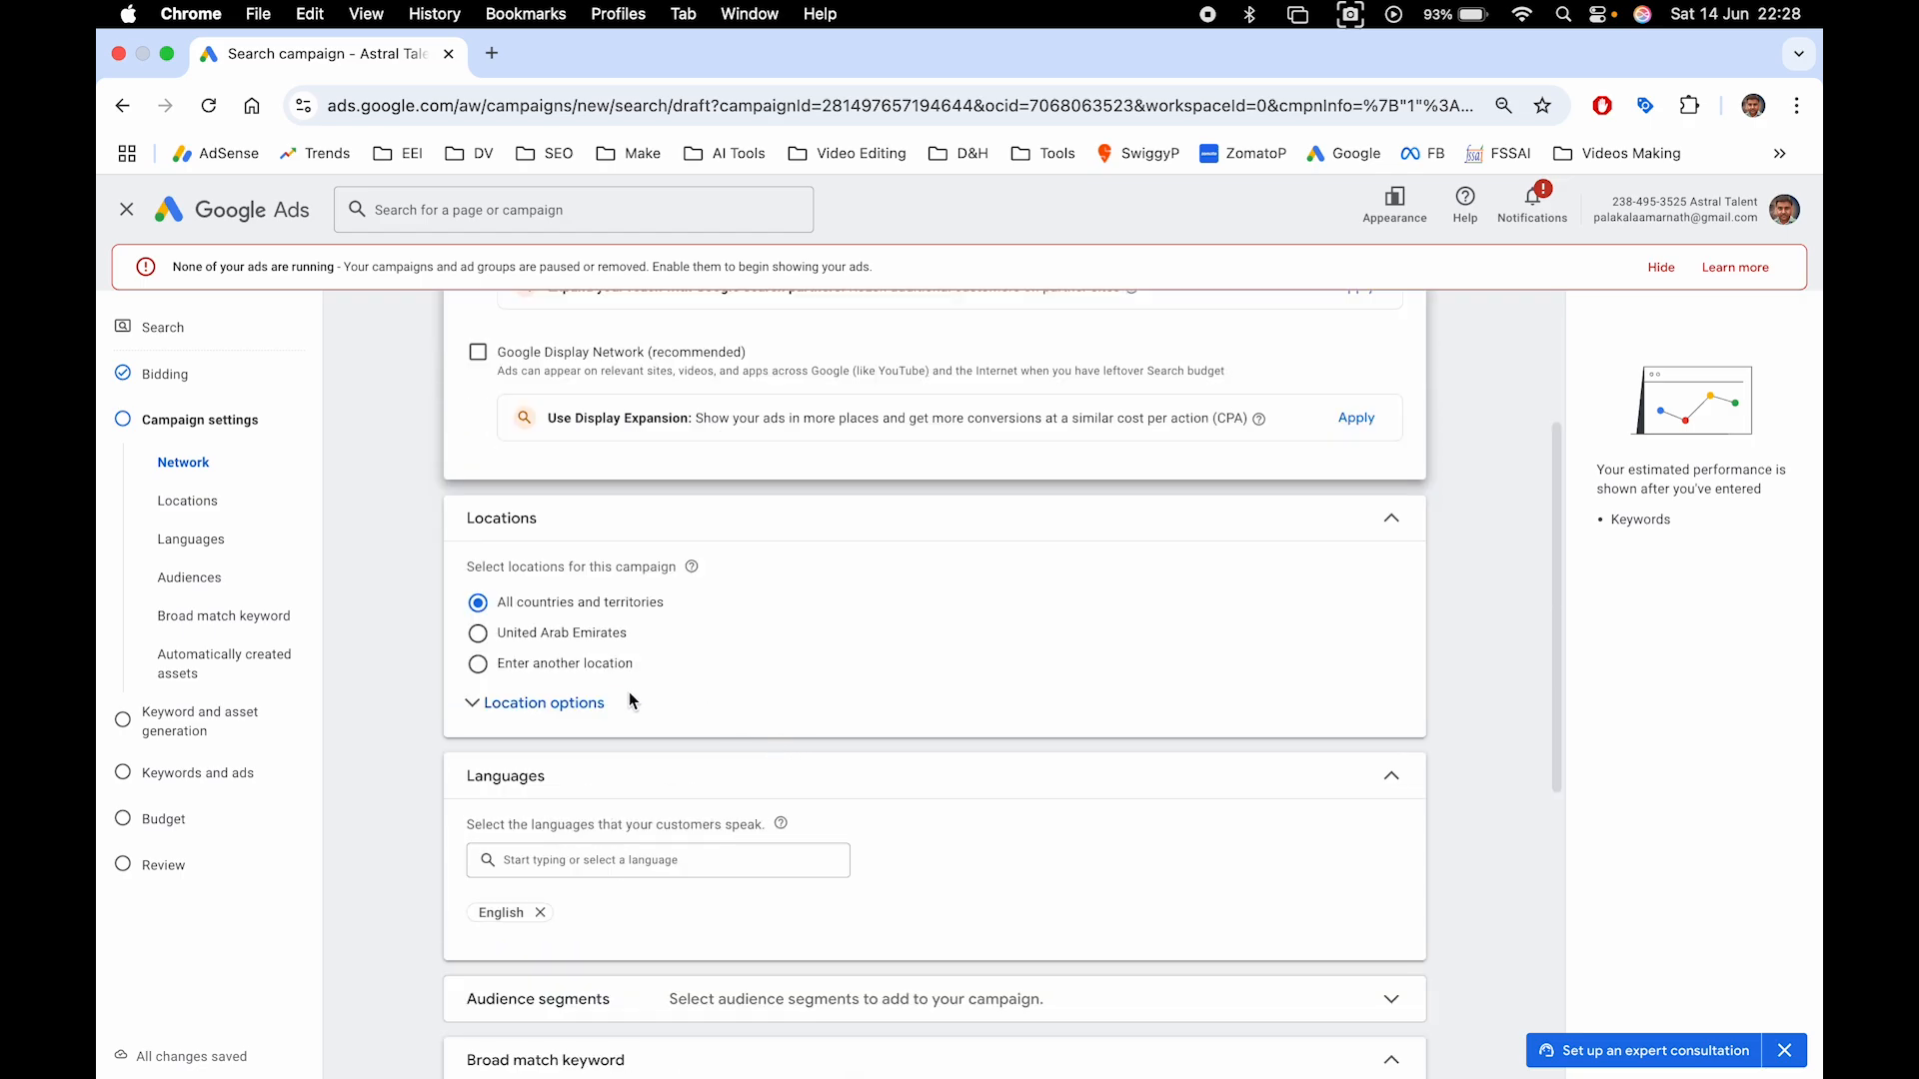
pyautogui.click(548, 705)
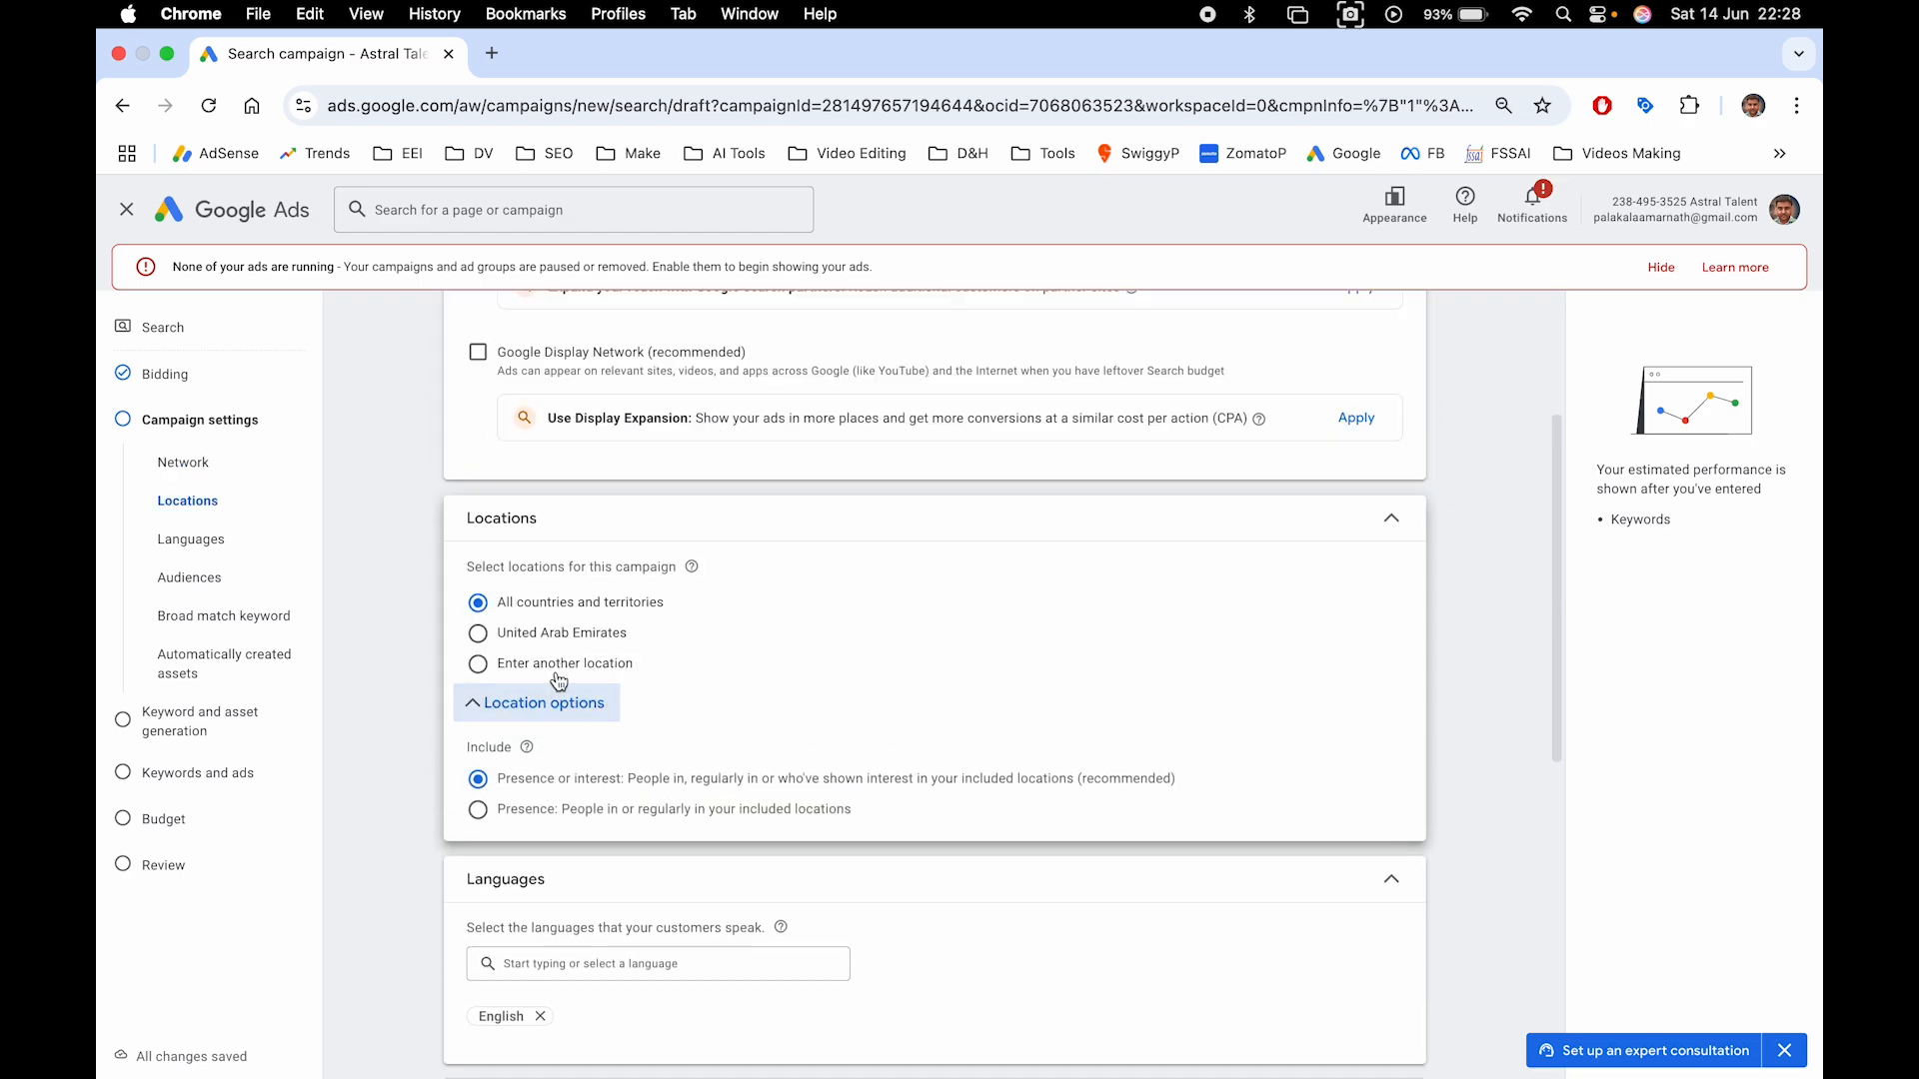
pyautogui.click(479, 664)
pyautogui.click(631, 718)
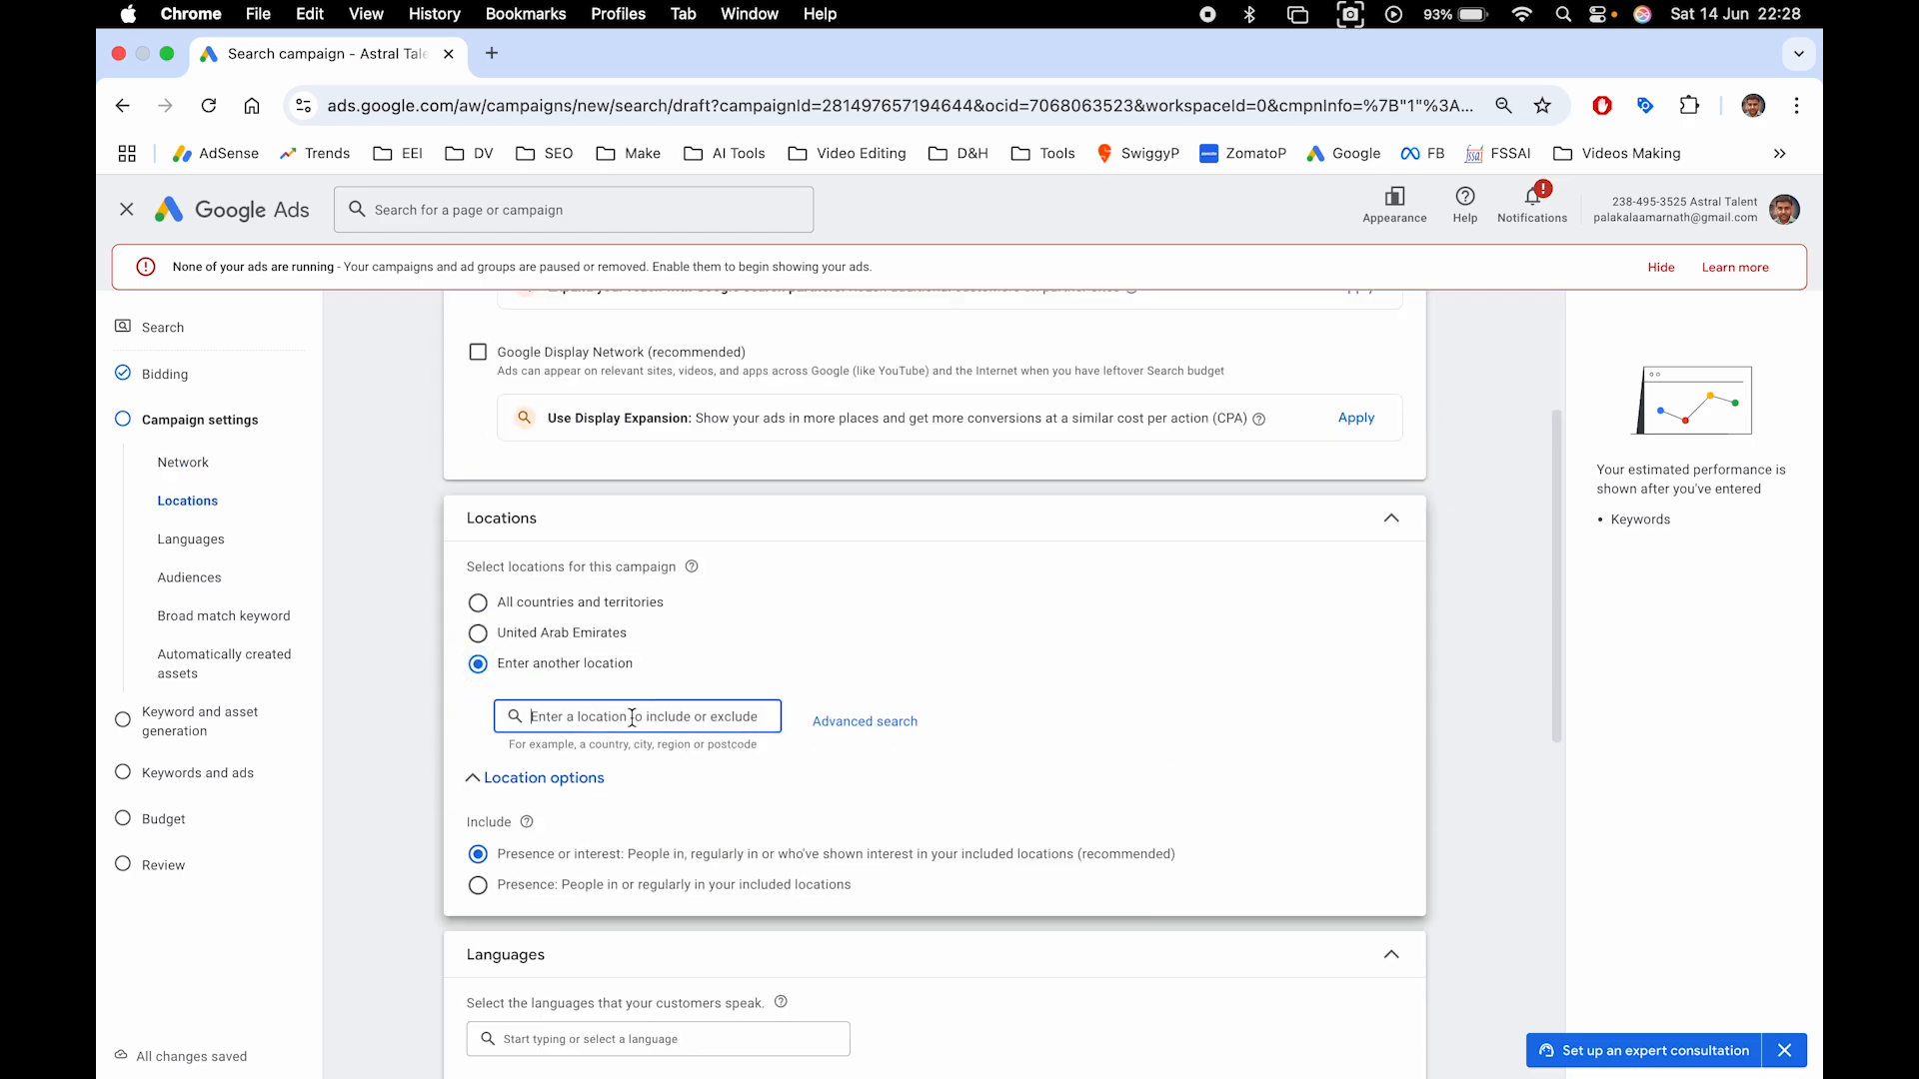
pyautogui.write('united')
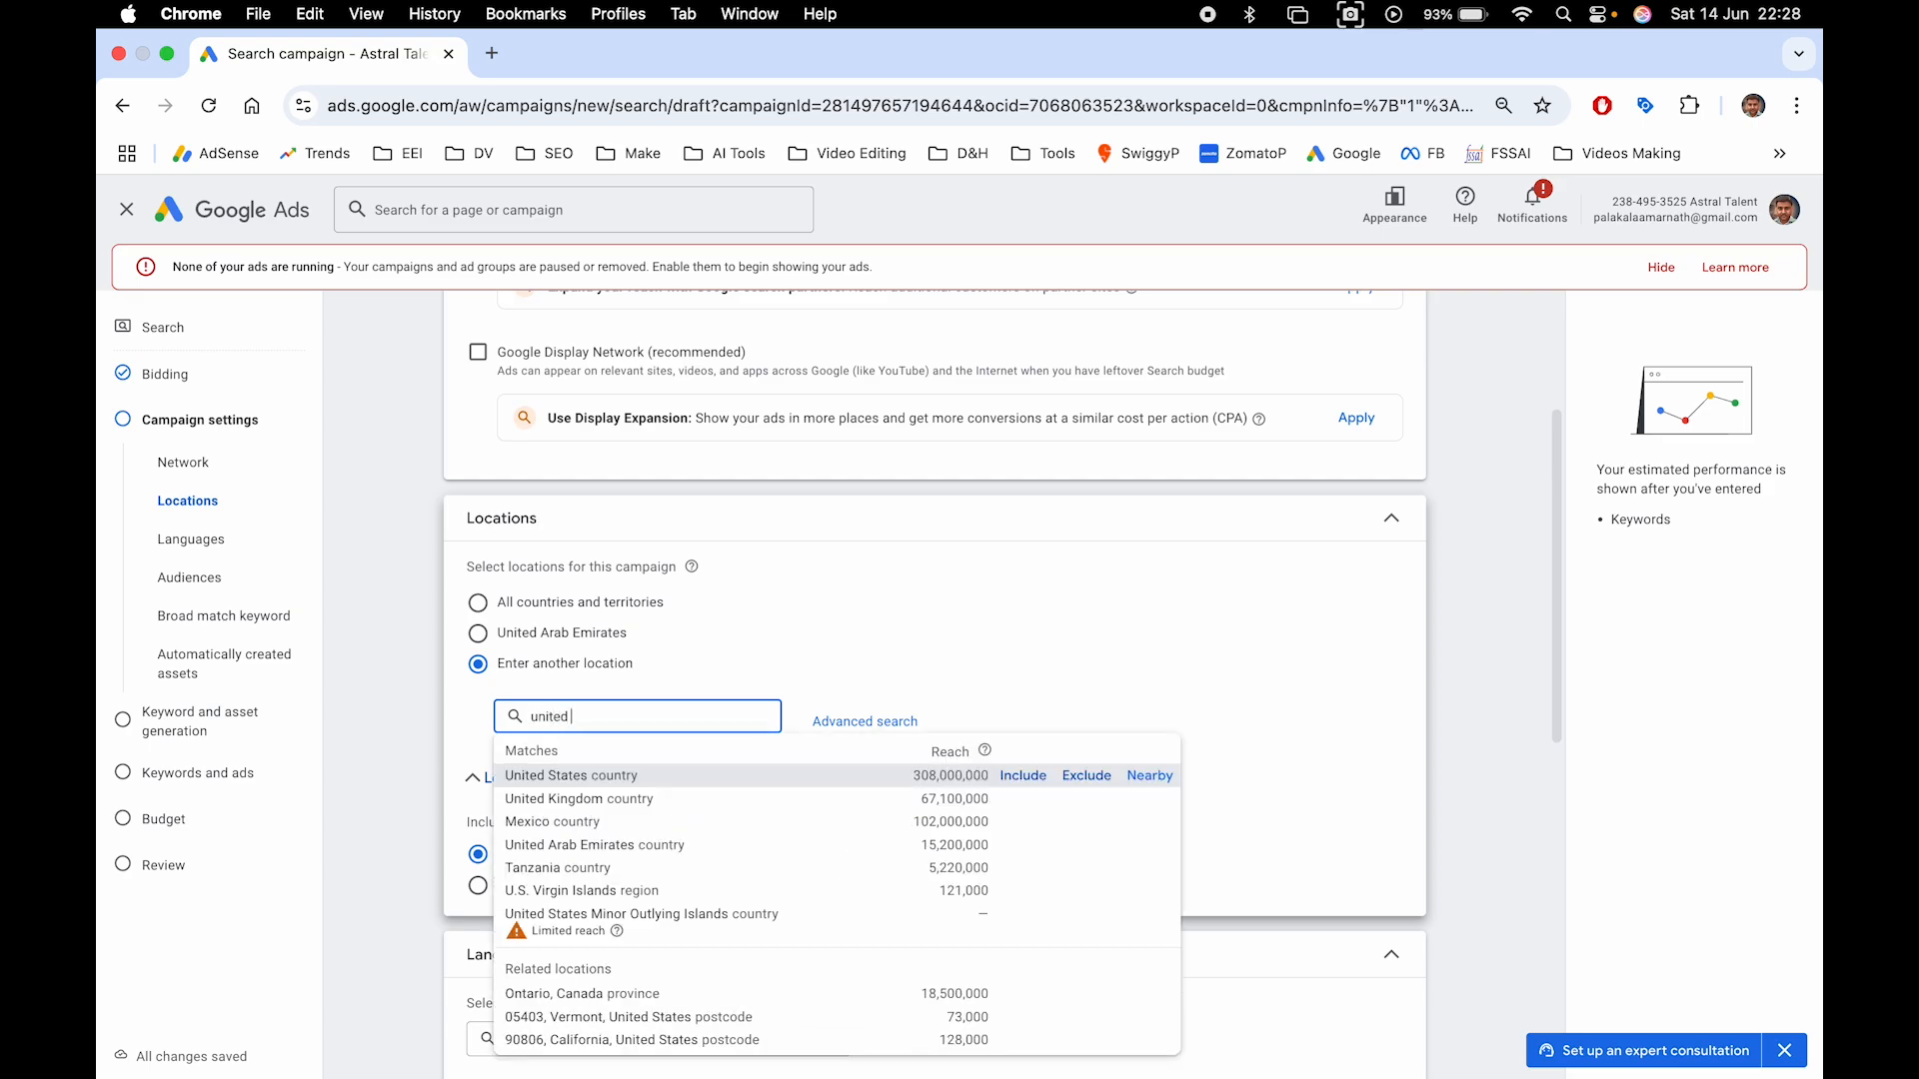
pyautogui.press('Return')
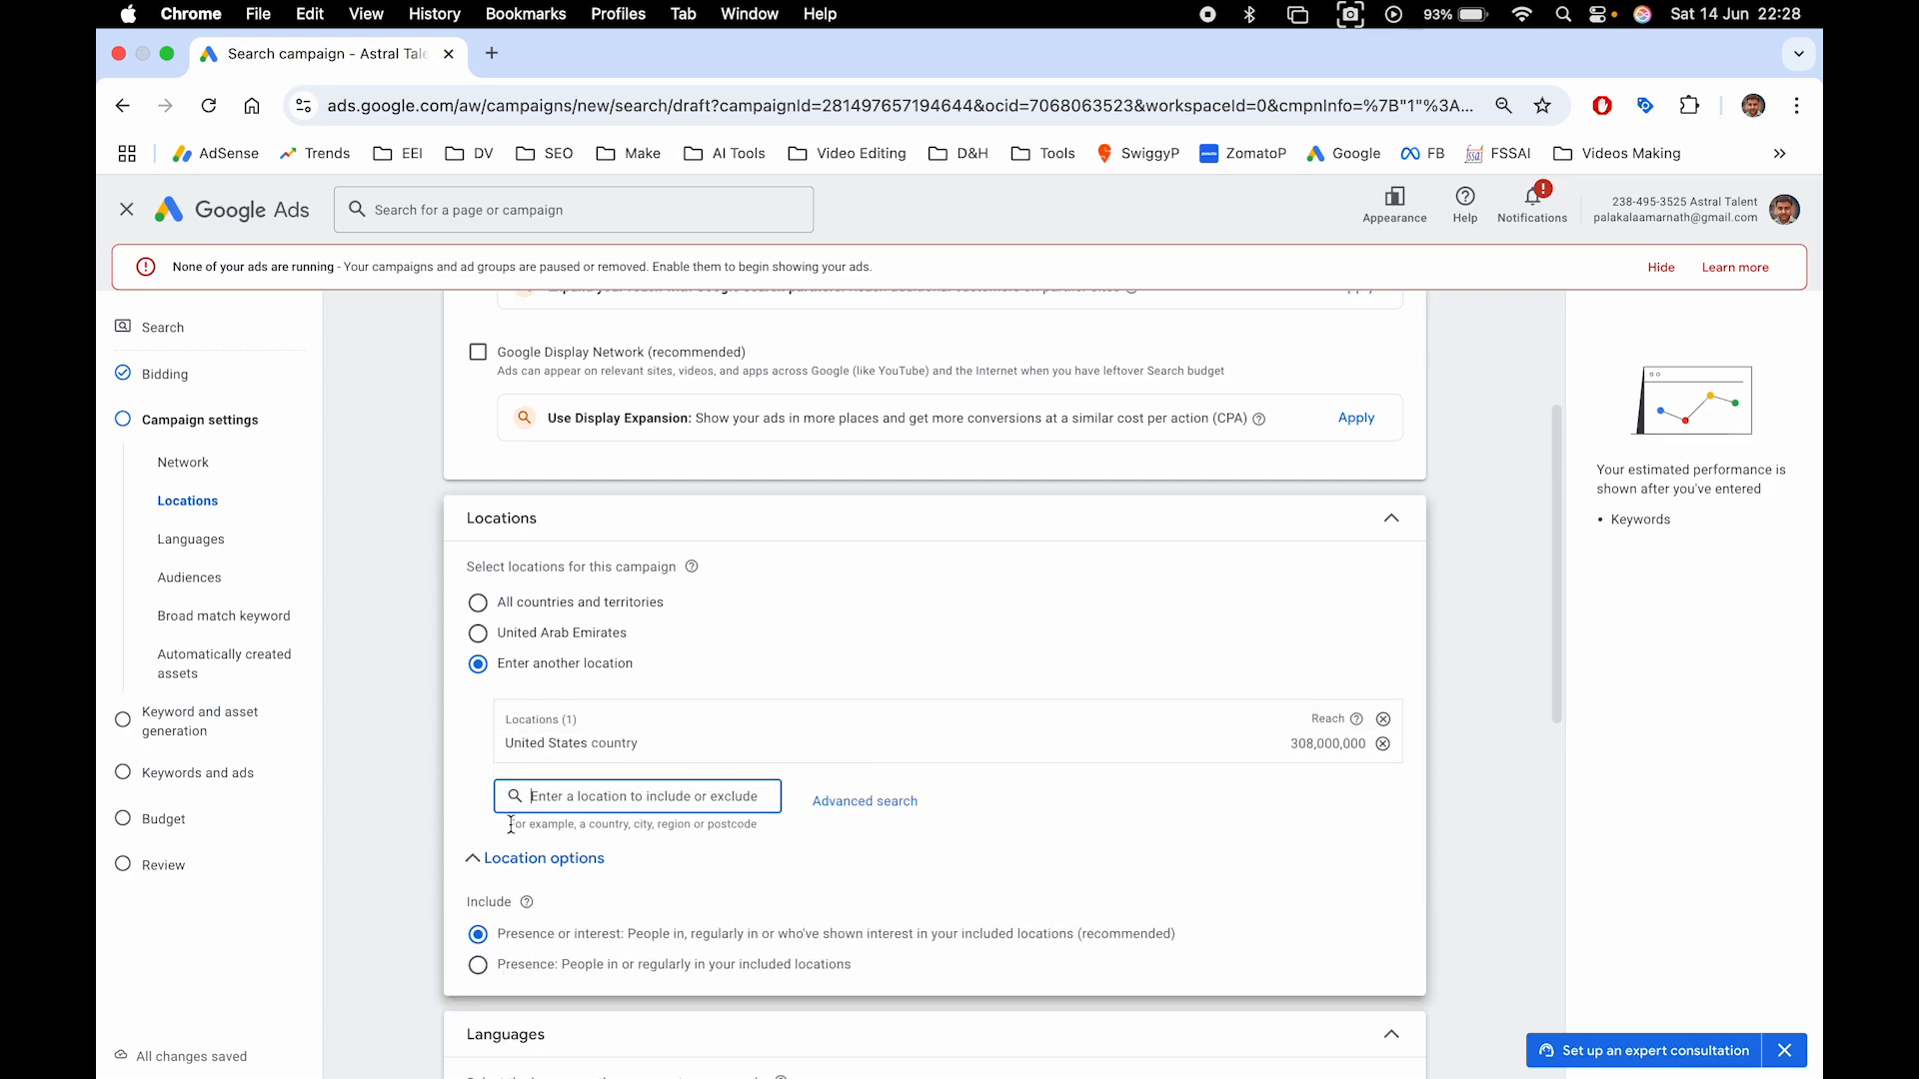
# Review the available campaign languages and the audience segments section
pyautogui.scroll(-5, 418, 747)
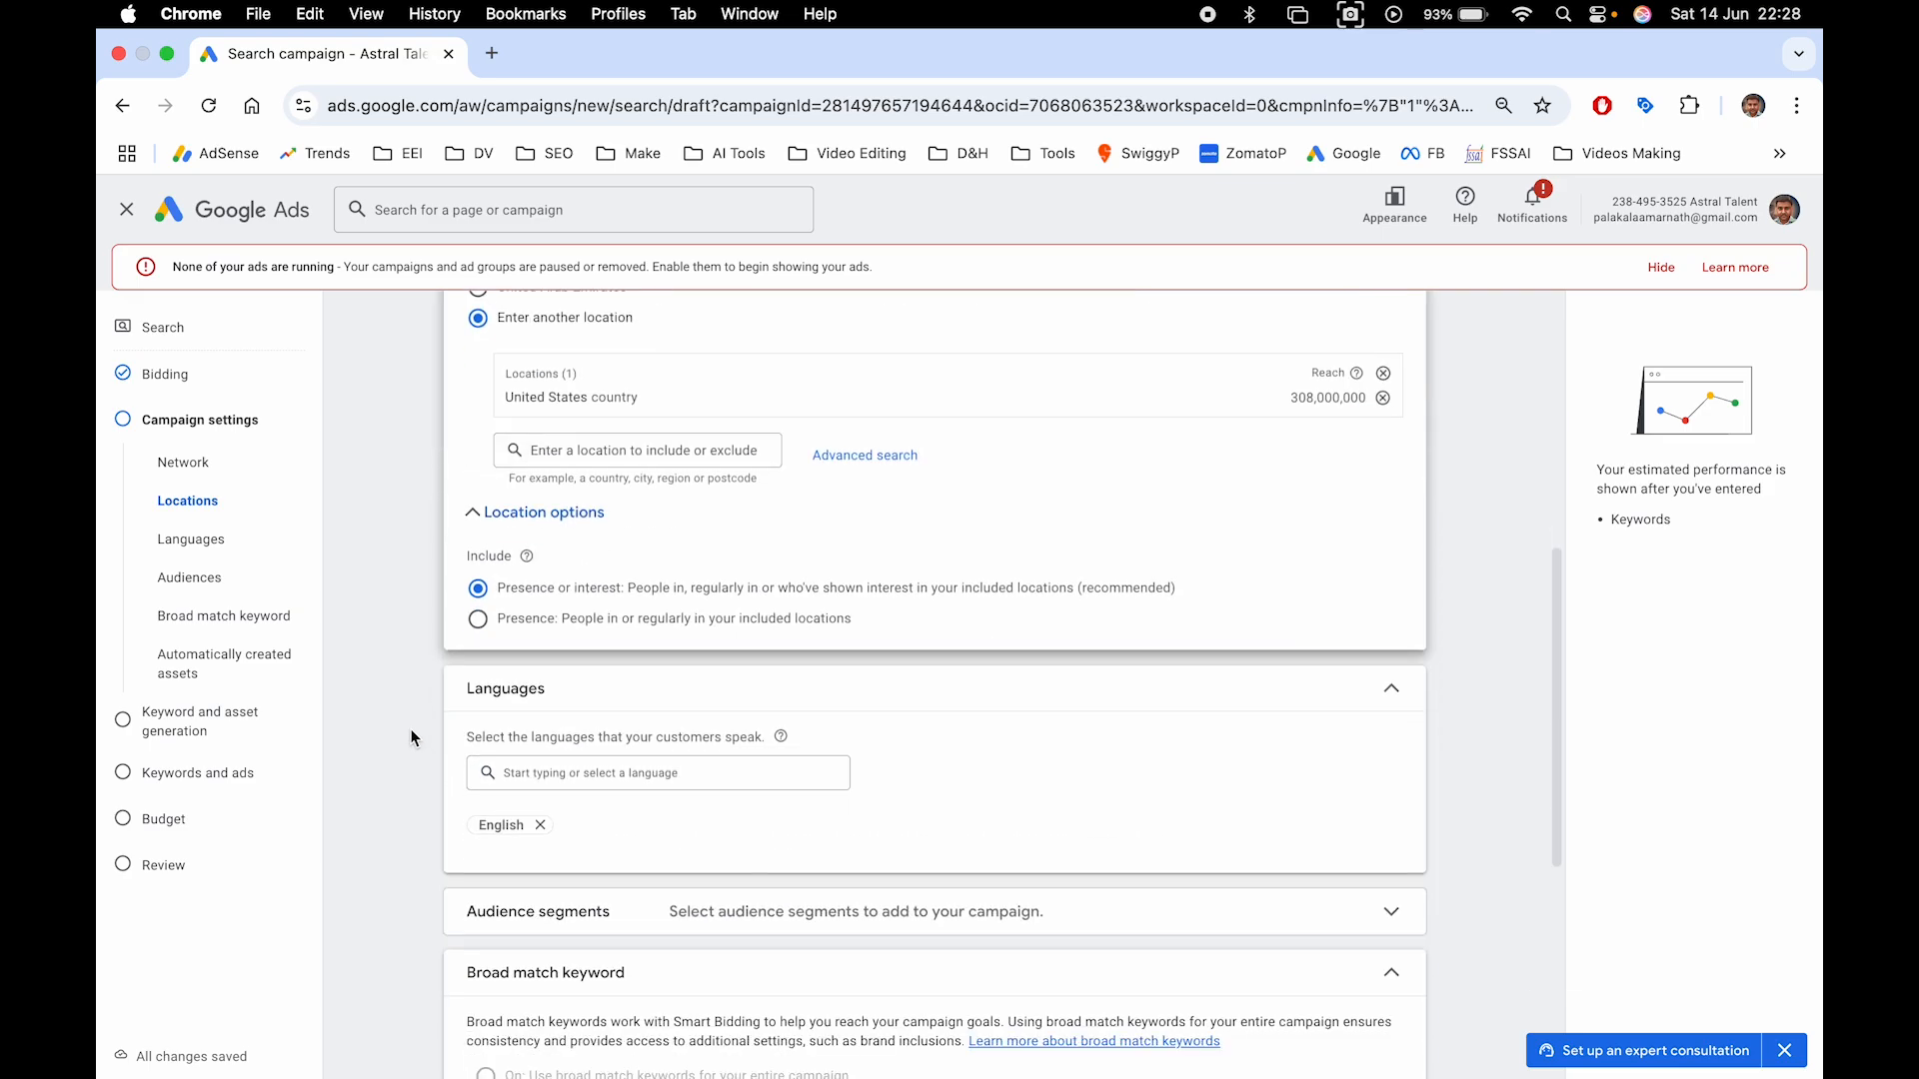
pyautogui.click(573, 727)
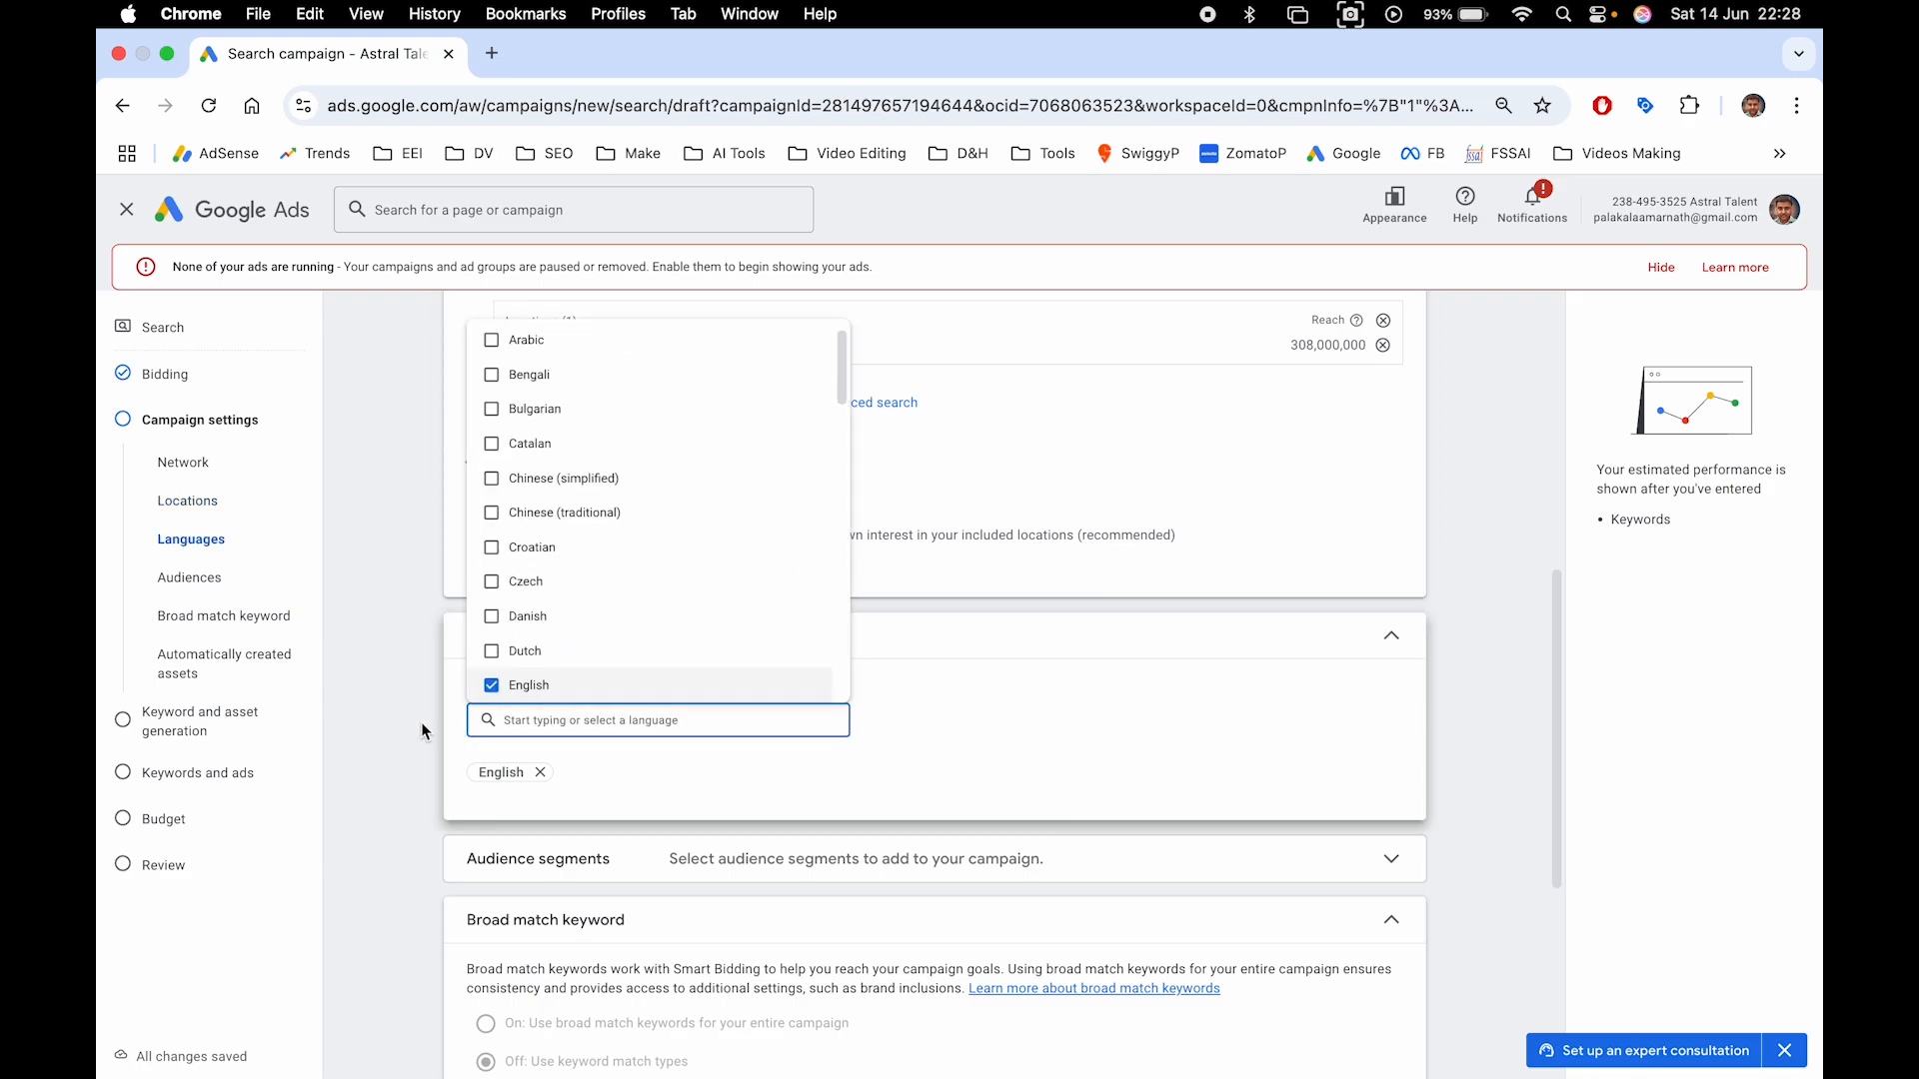
pyautogui.scroll(-2, 417, 723)
pyautogui.scroll(-3, 418, 723)
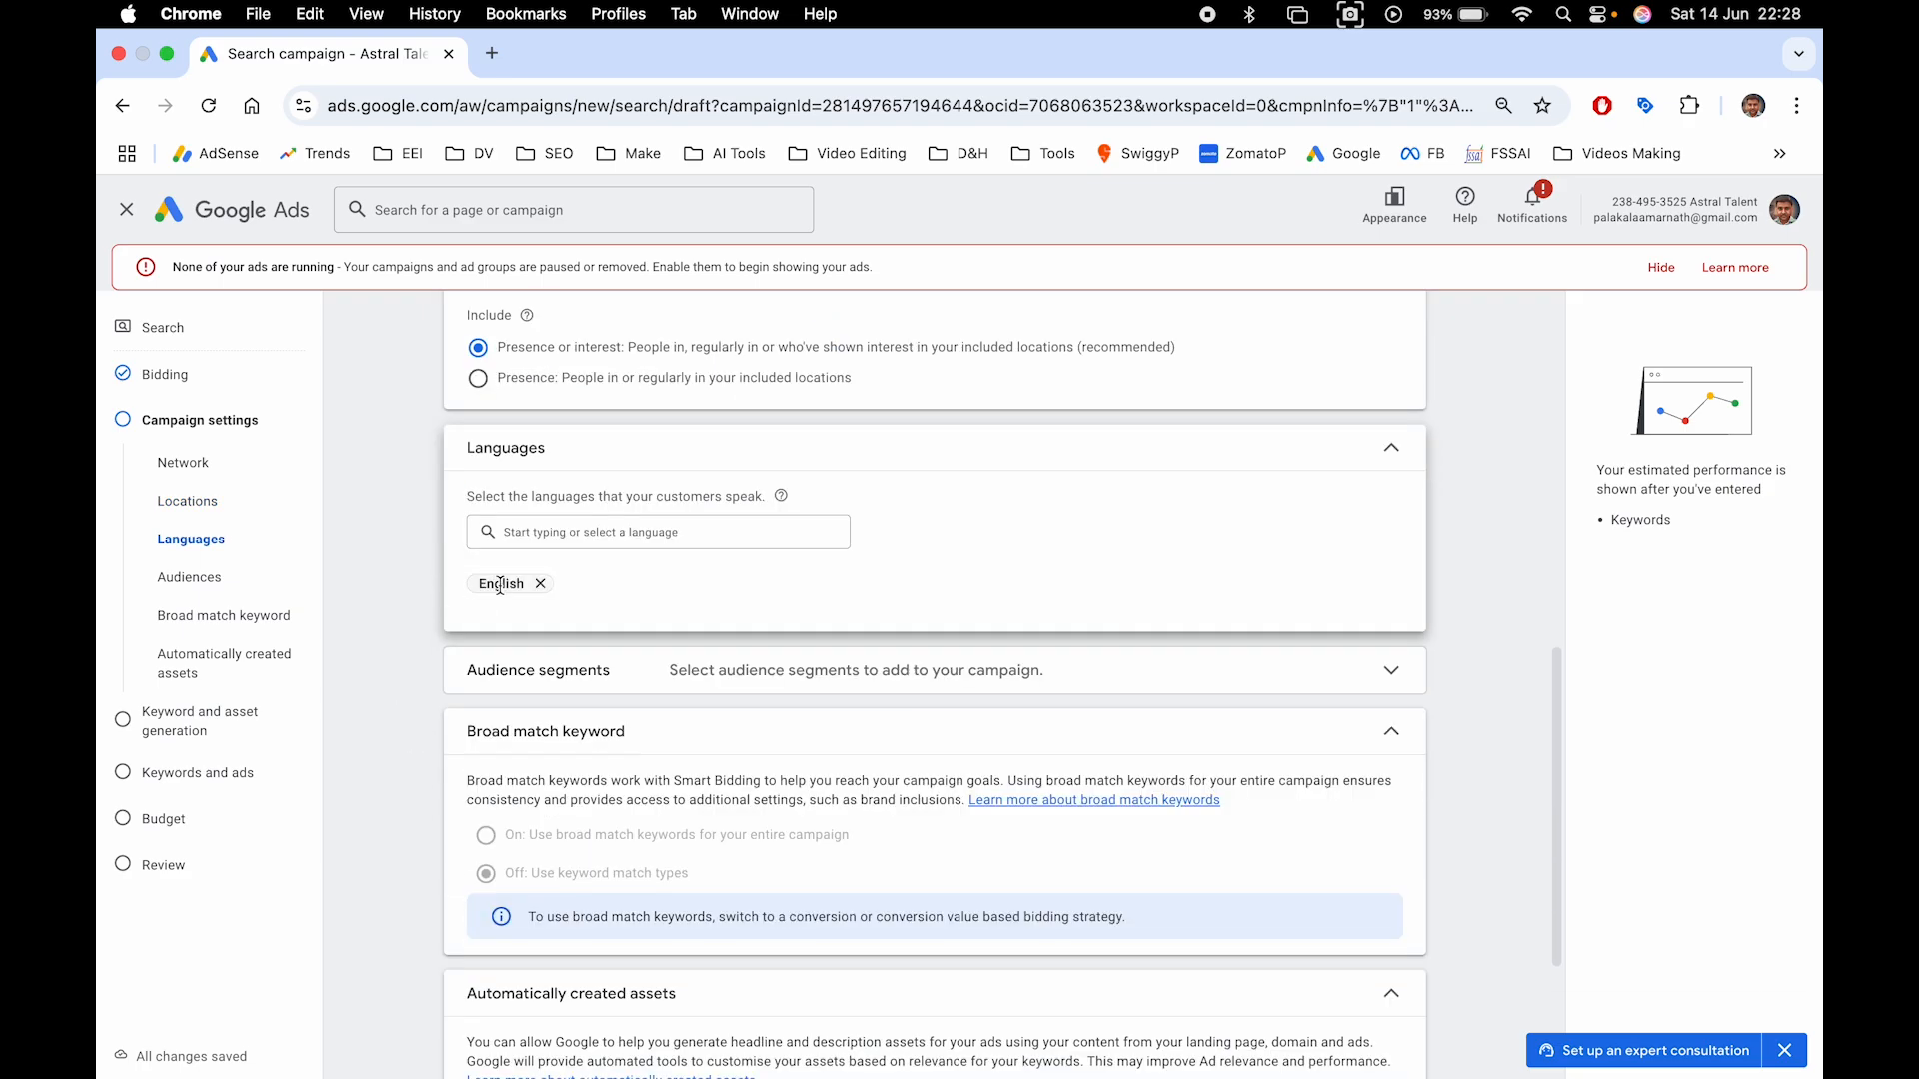
pyautogui.scroll(-1, 418, 645)
pyautogui.click(569, 639)
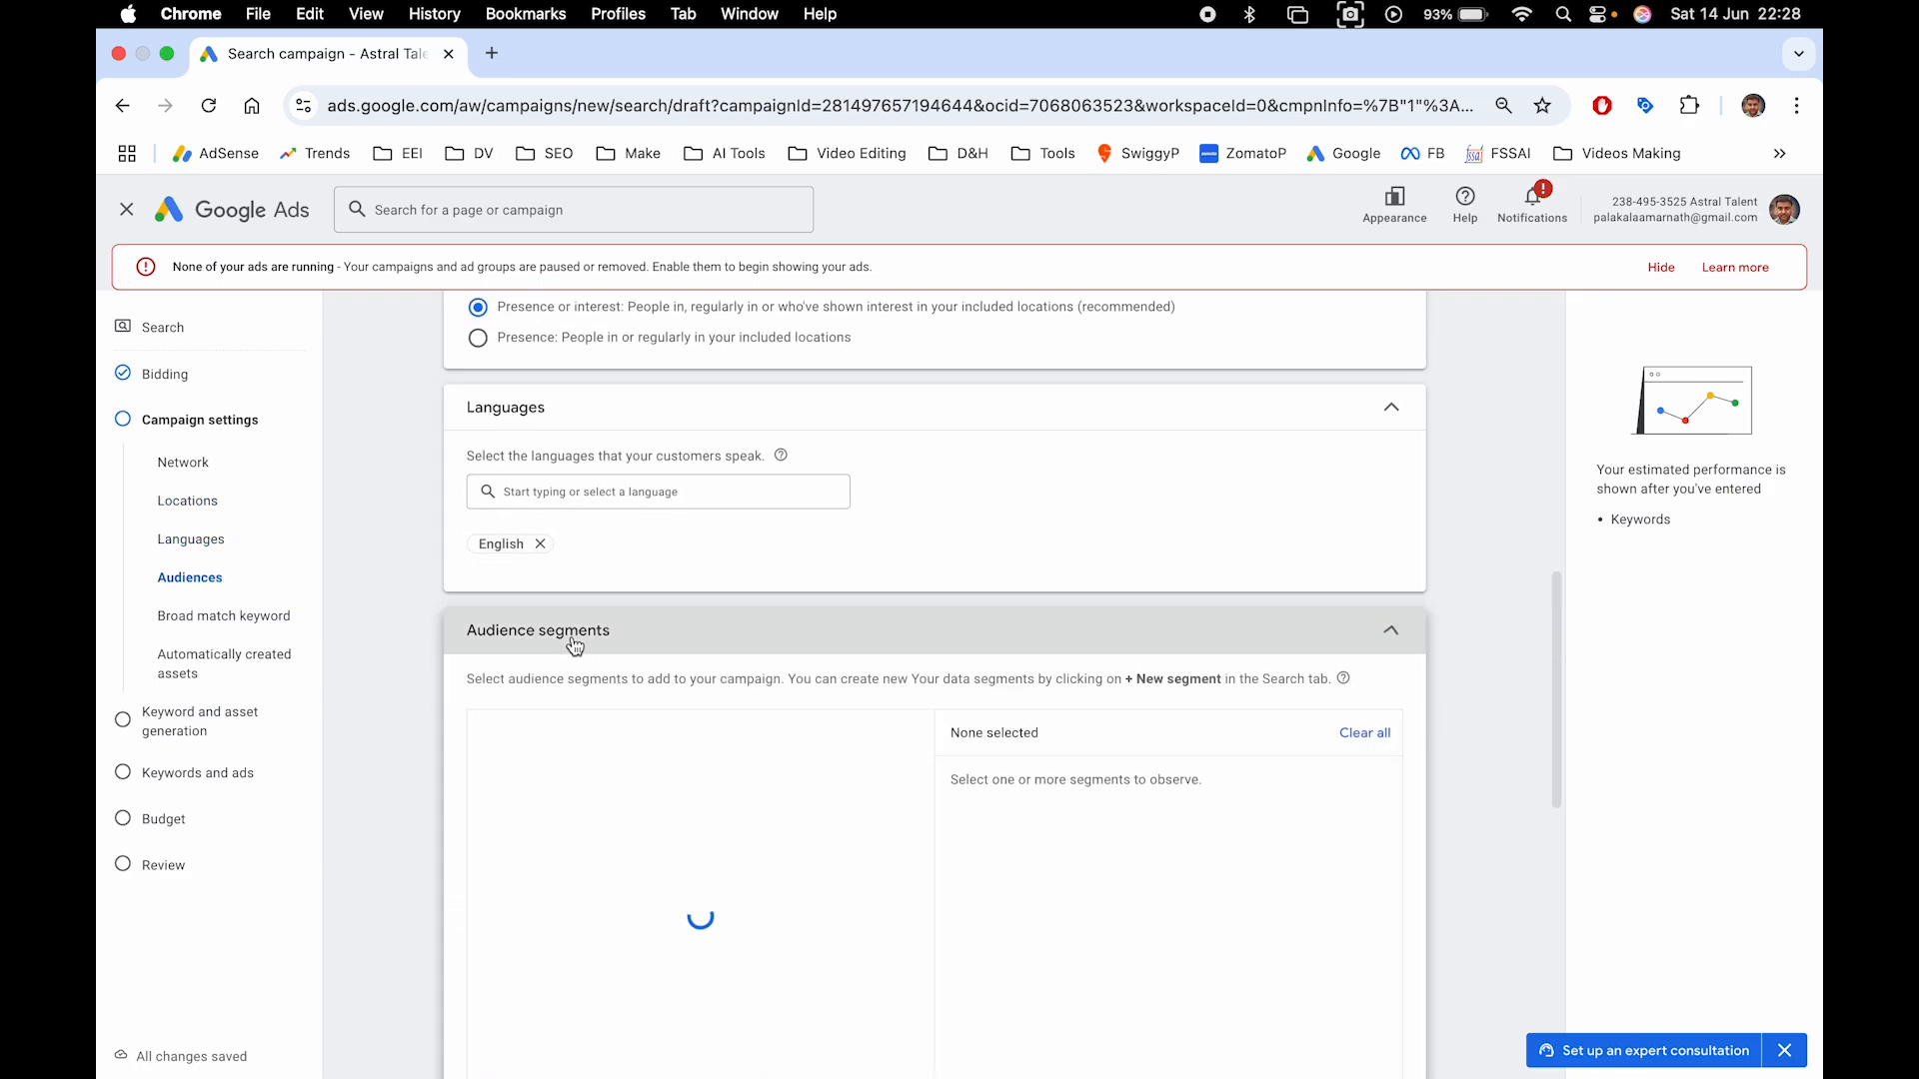
pyautogui.click(1378, 641)
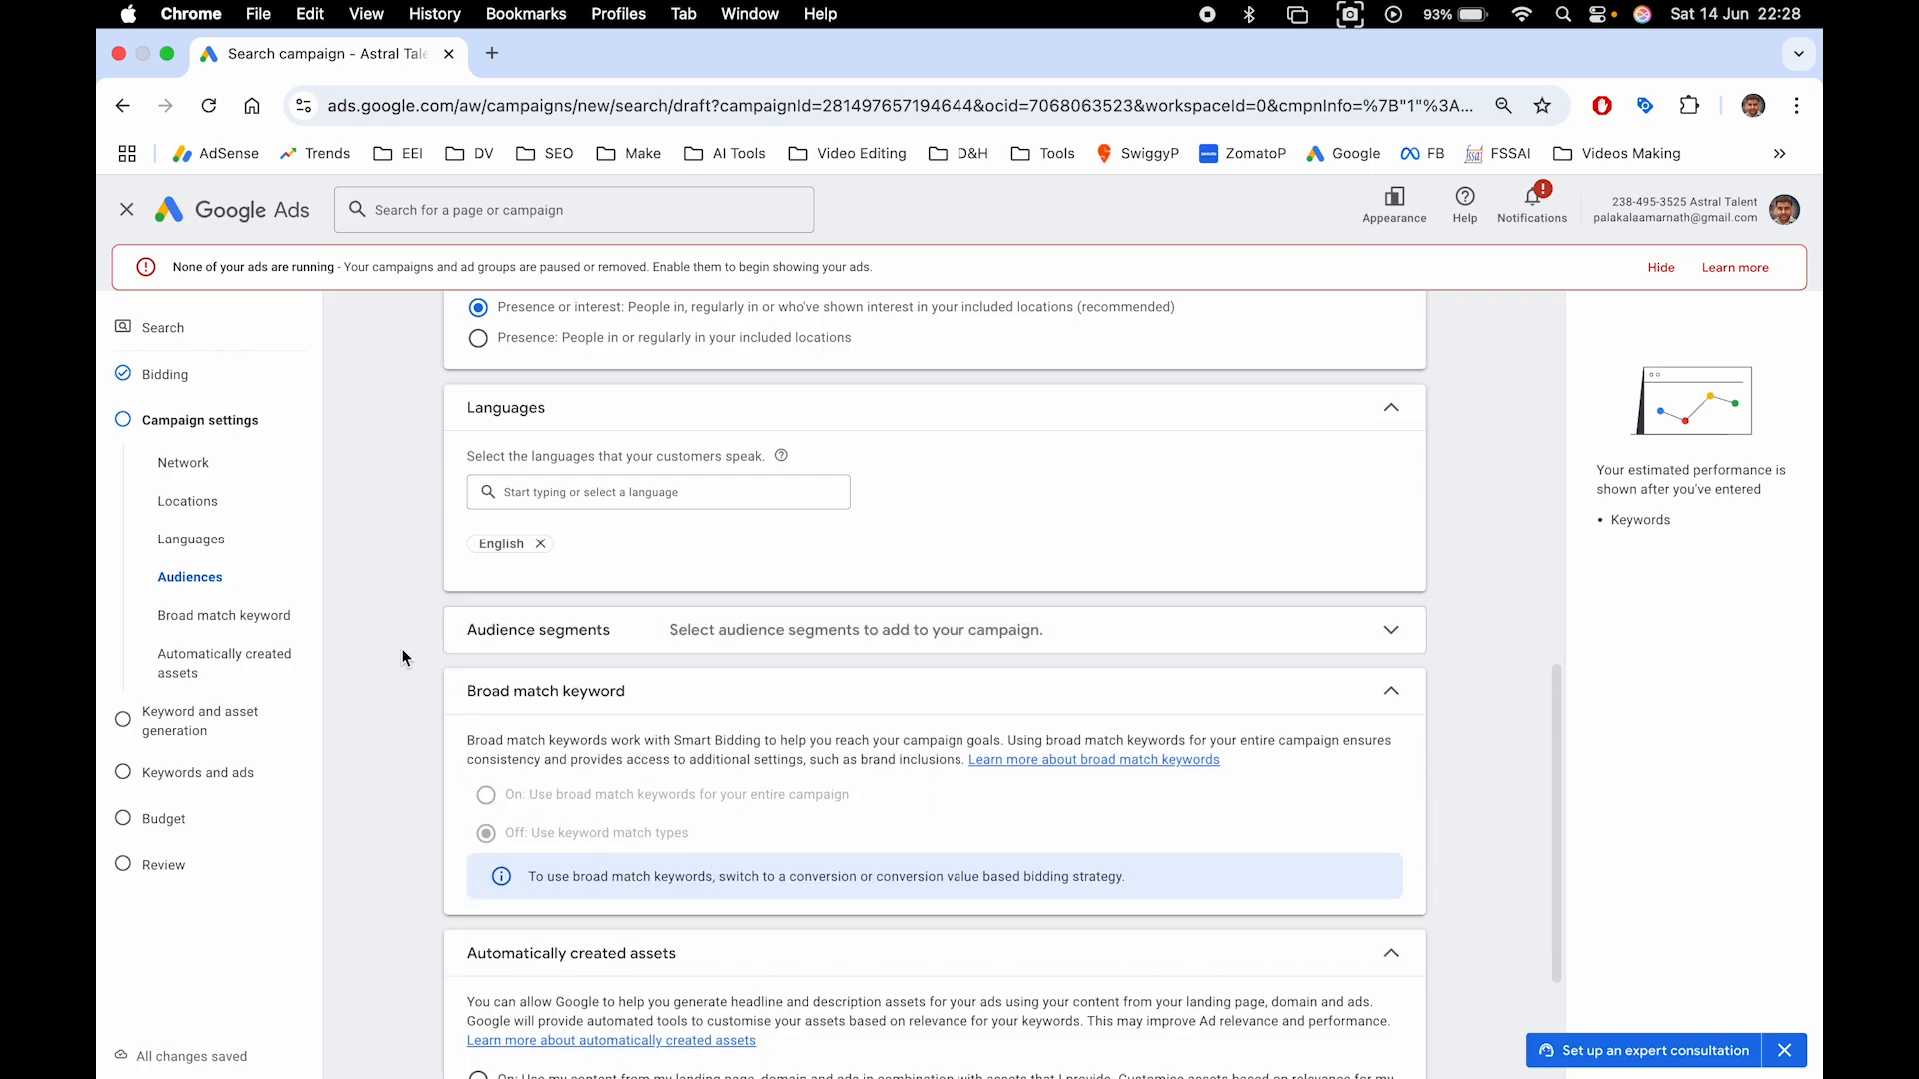
# Show the campaign's additional settings, such as ad rotation, ad schedule and URL options
pyautogui.scroll(-3, 402, 657)
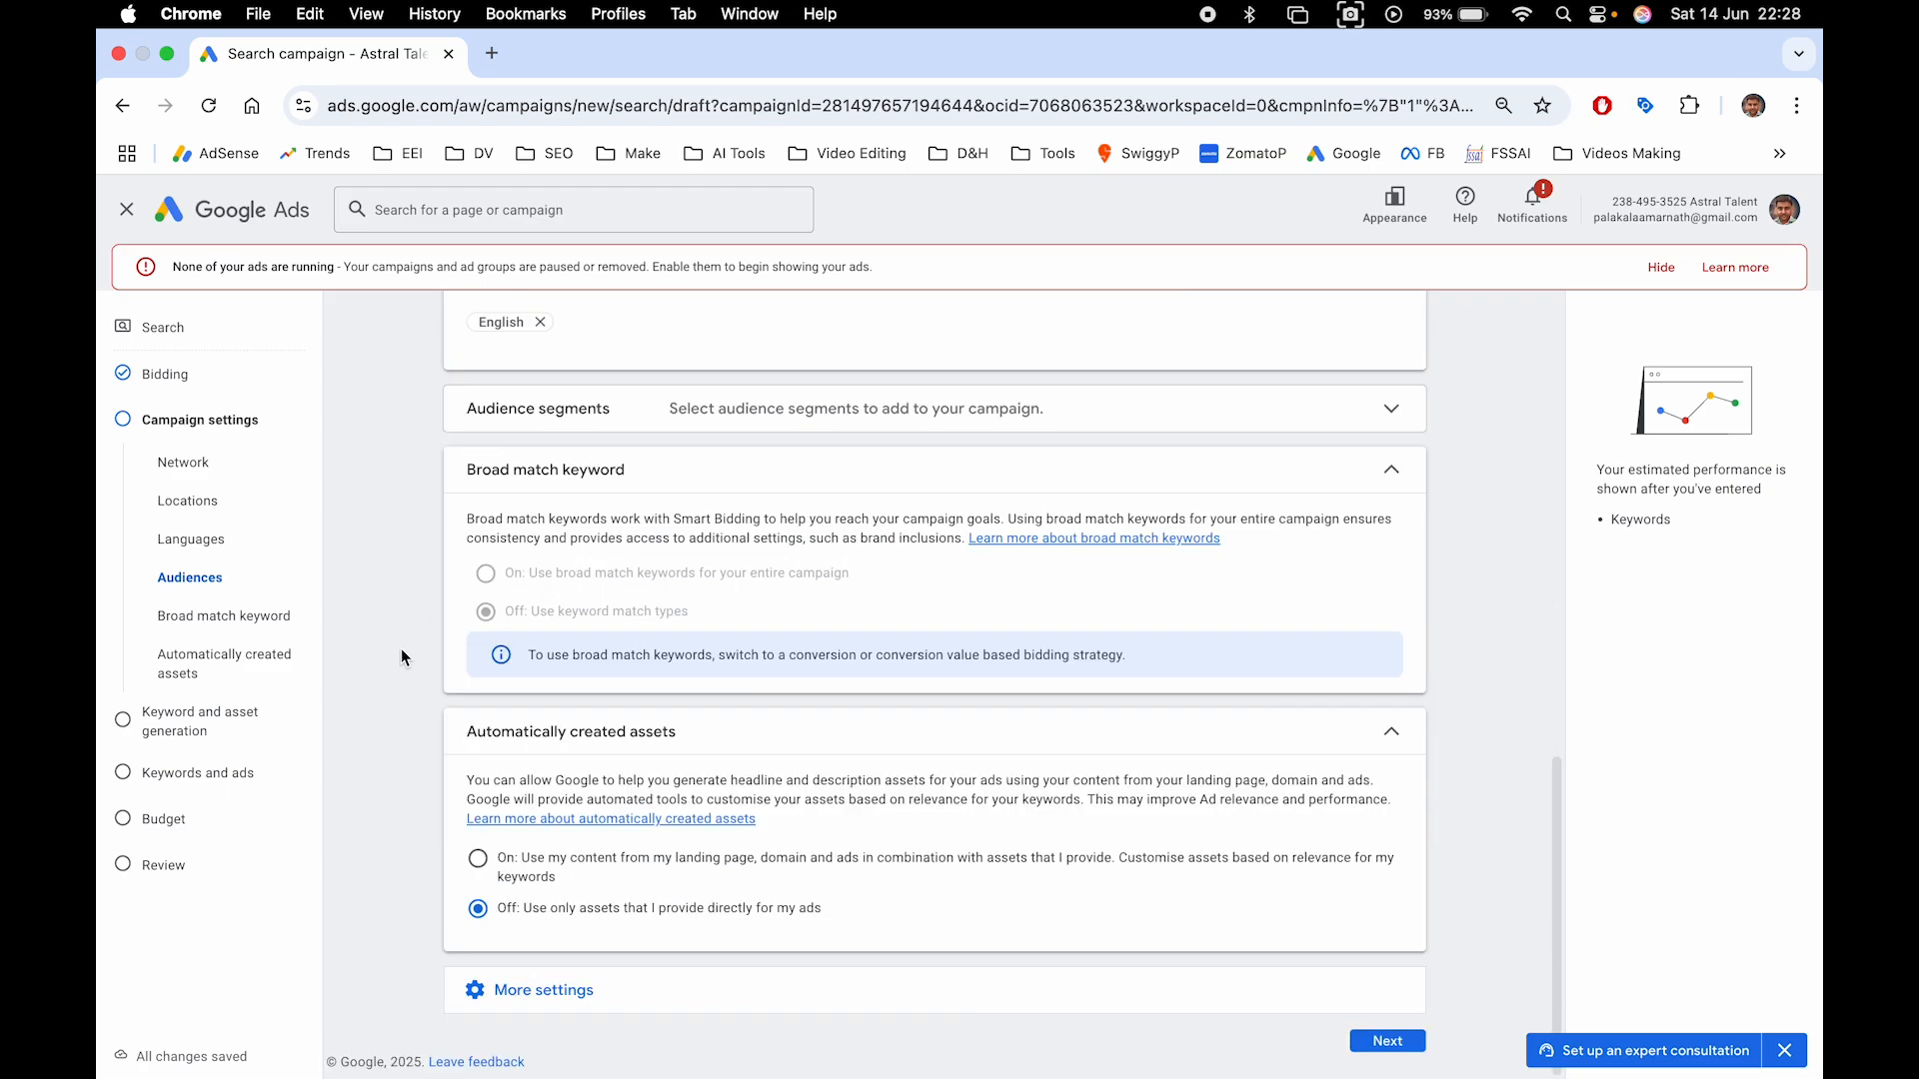
pyautogui.click(503, 996)
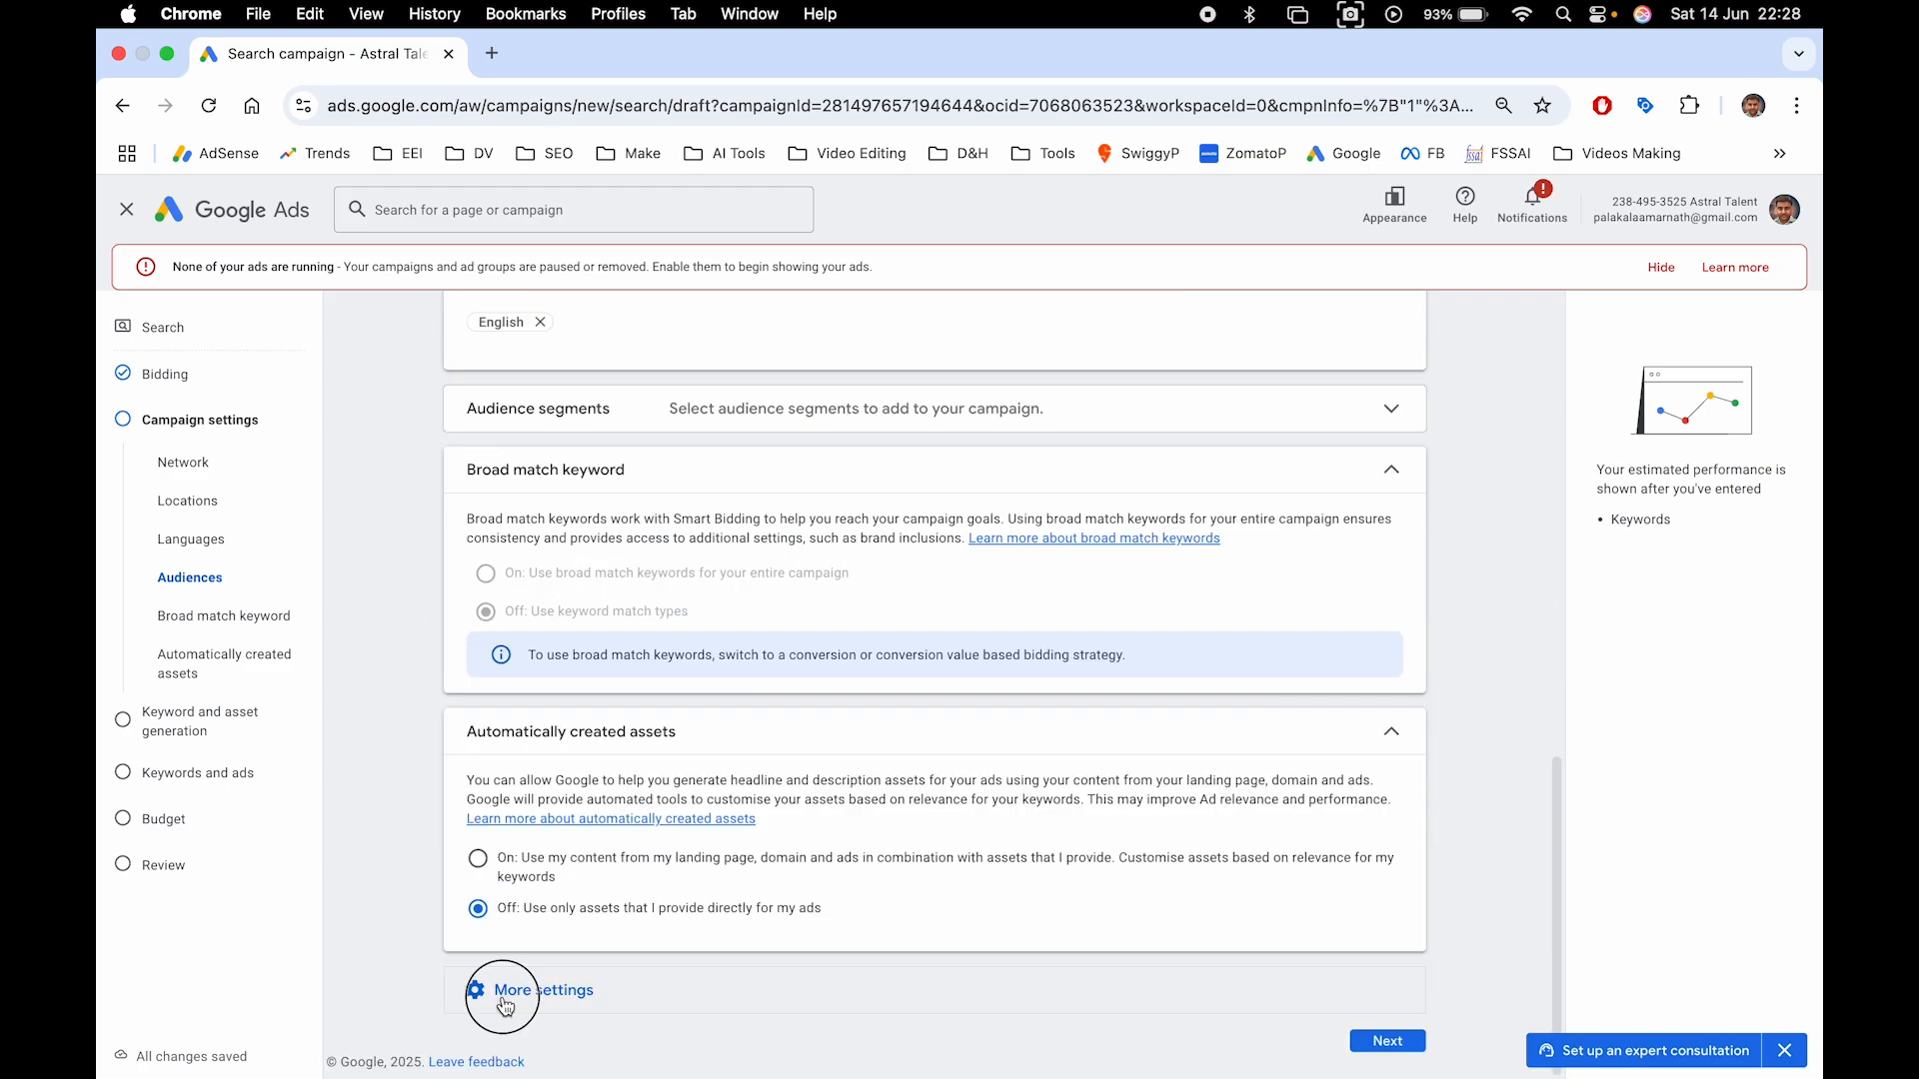
pyautogui.scroll(-3, 719, 899)
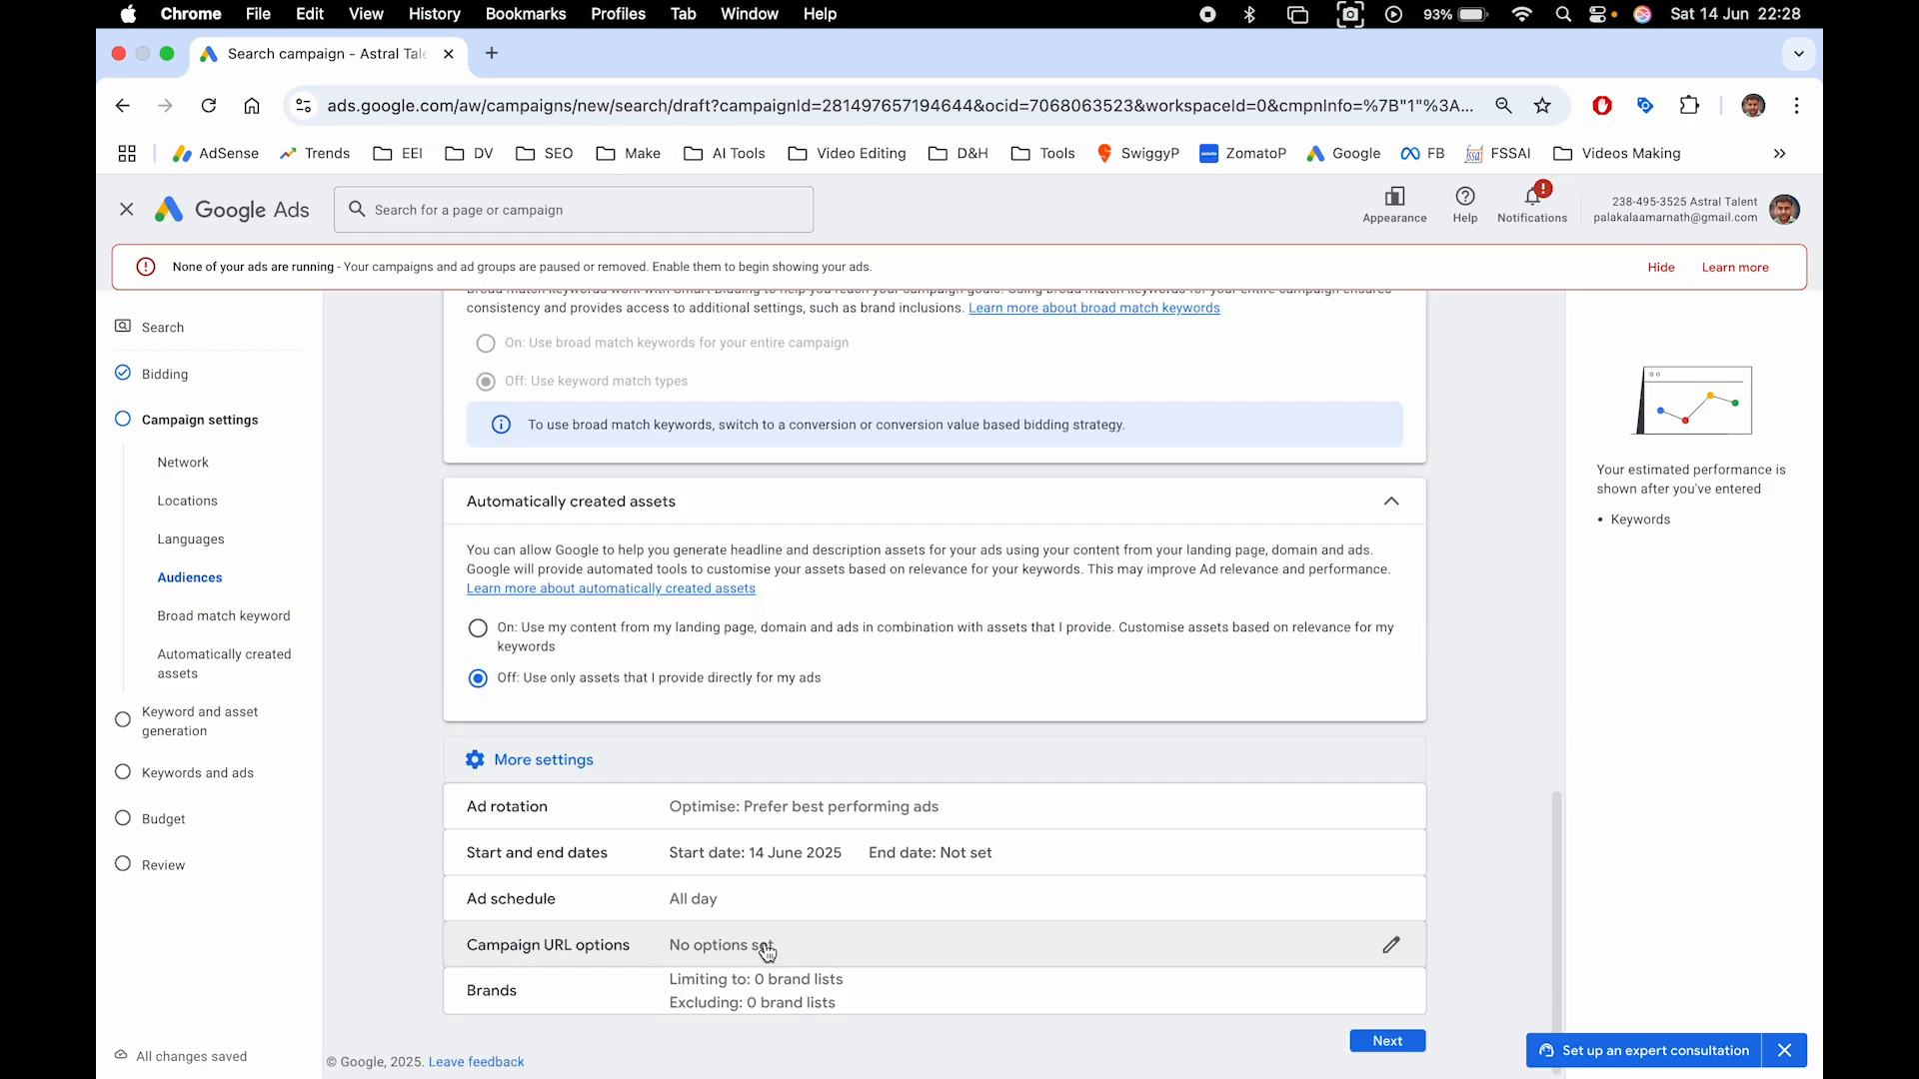
# Check the ad schedule options and proceed to the keywords and ads stage, skipping keyword and asset generation
pyautogui.click(631, 912)
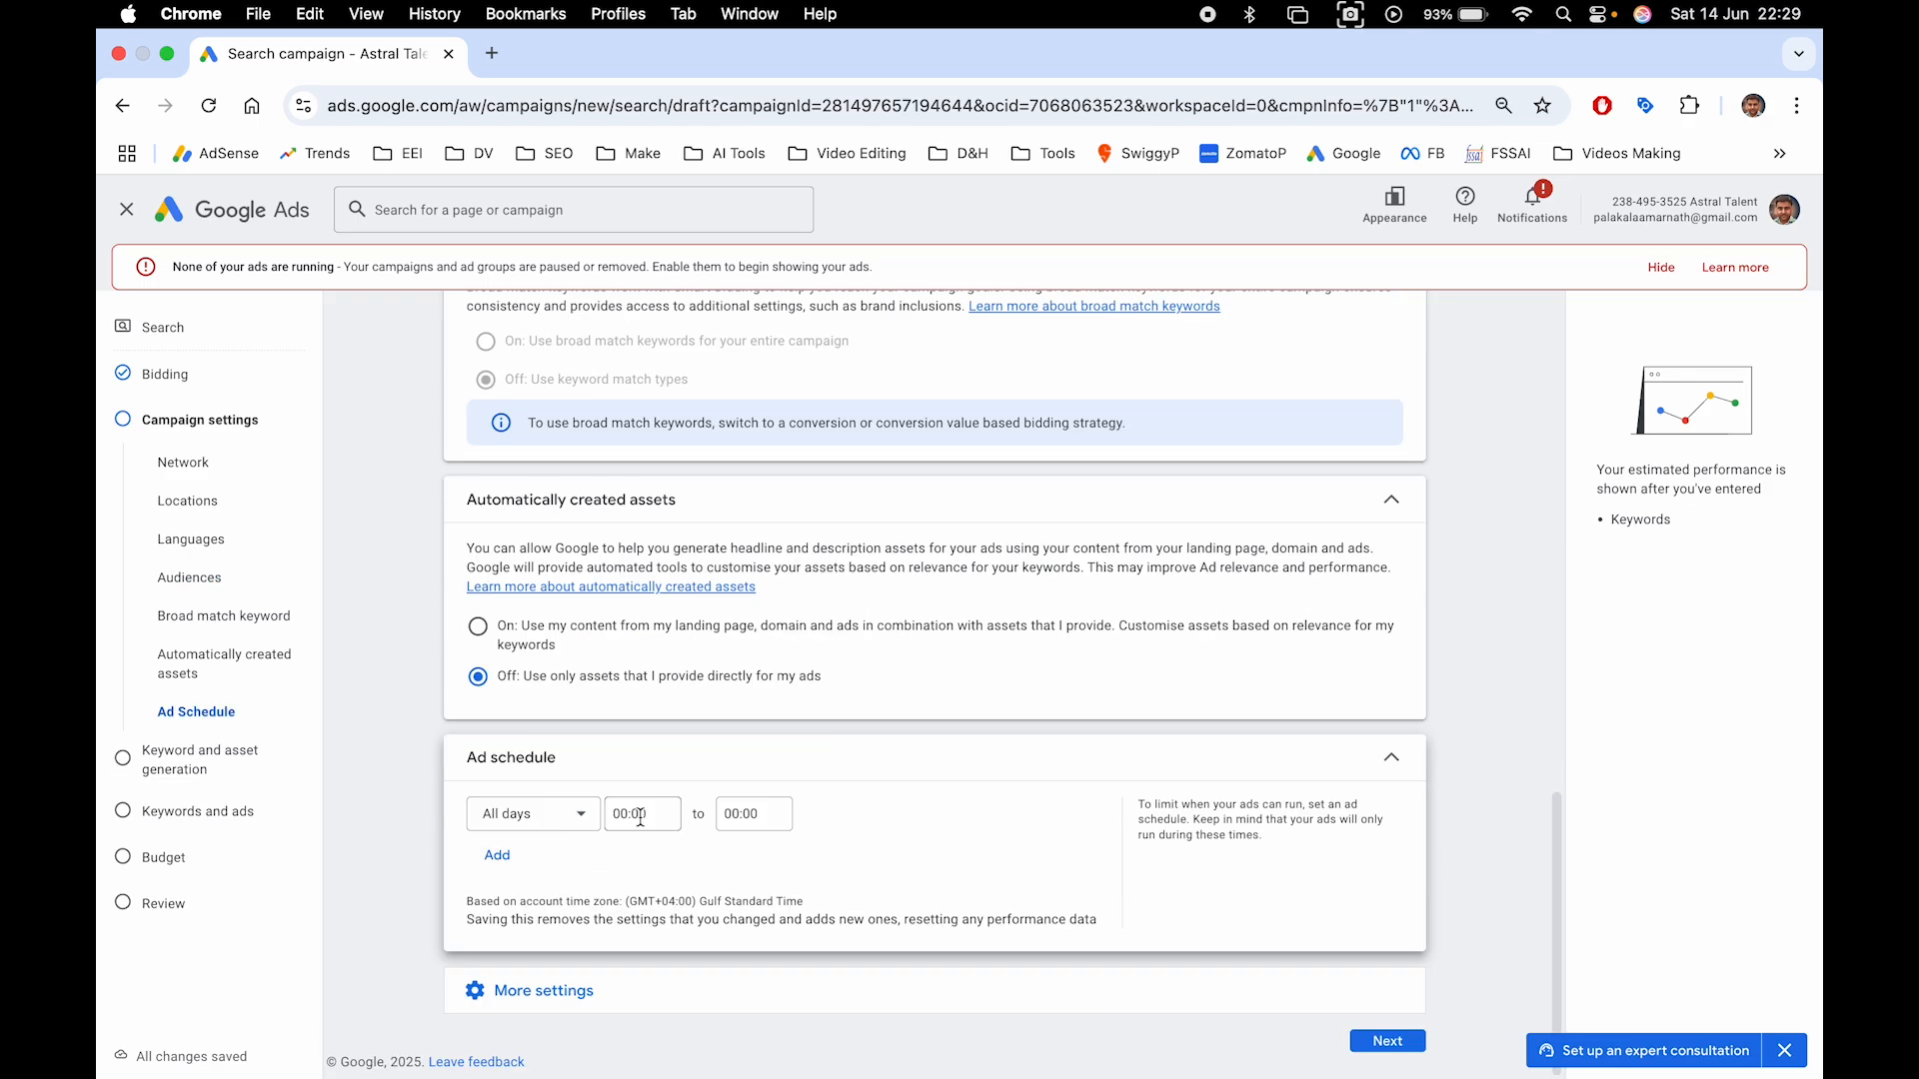
pyautogui.click(1409, 773)
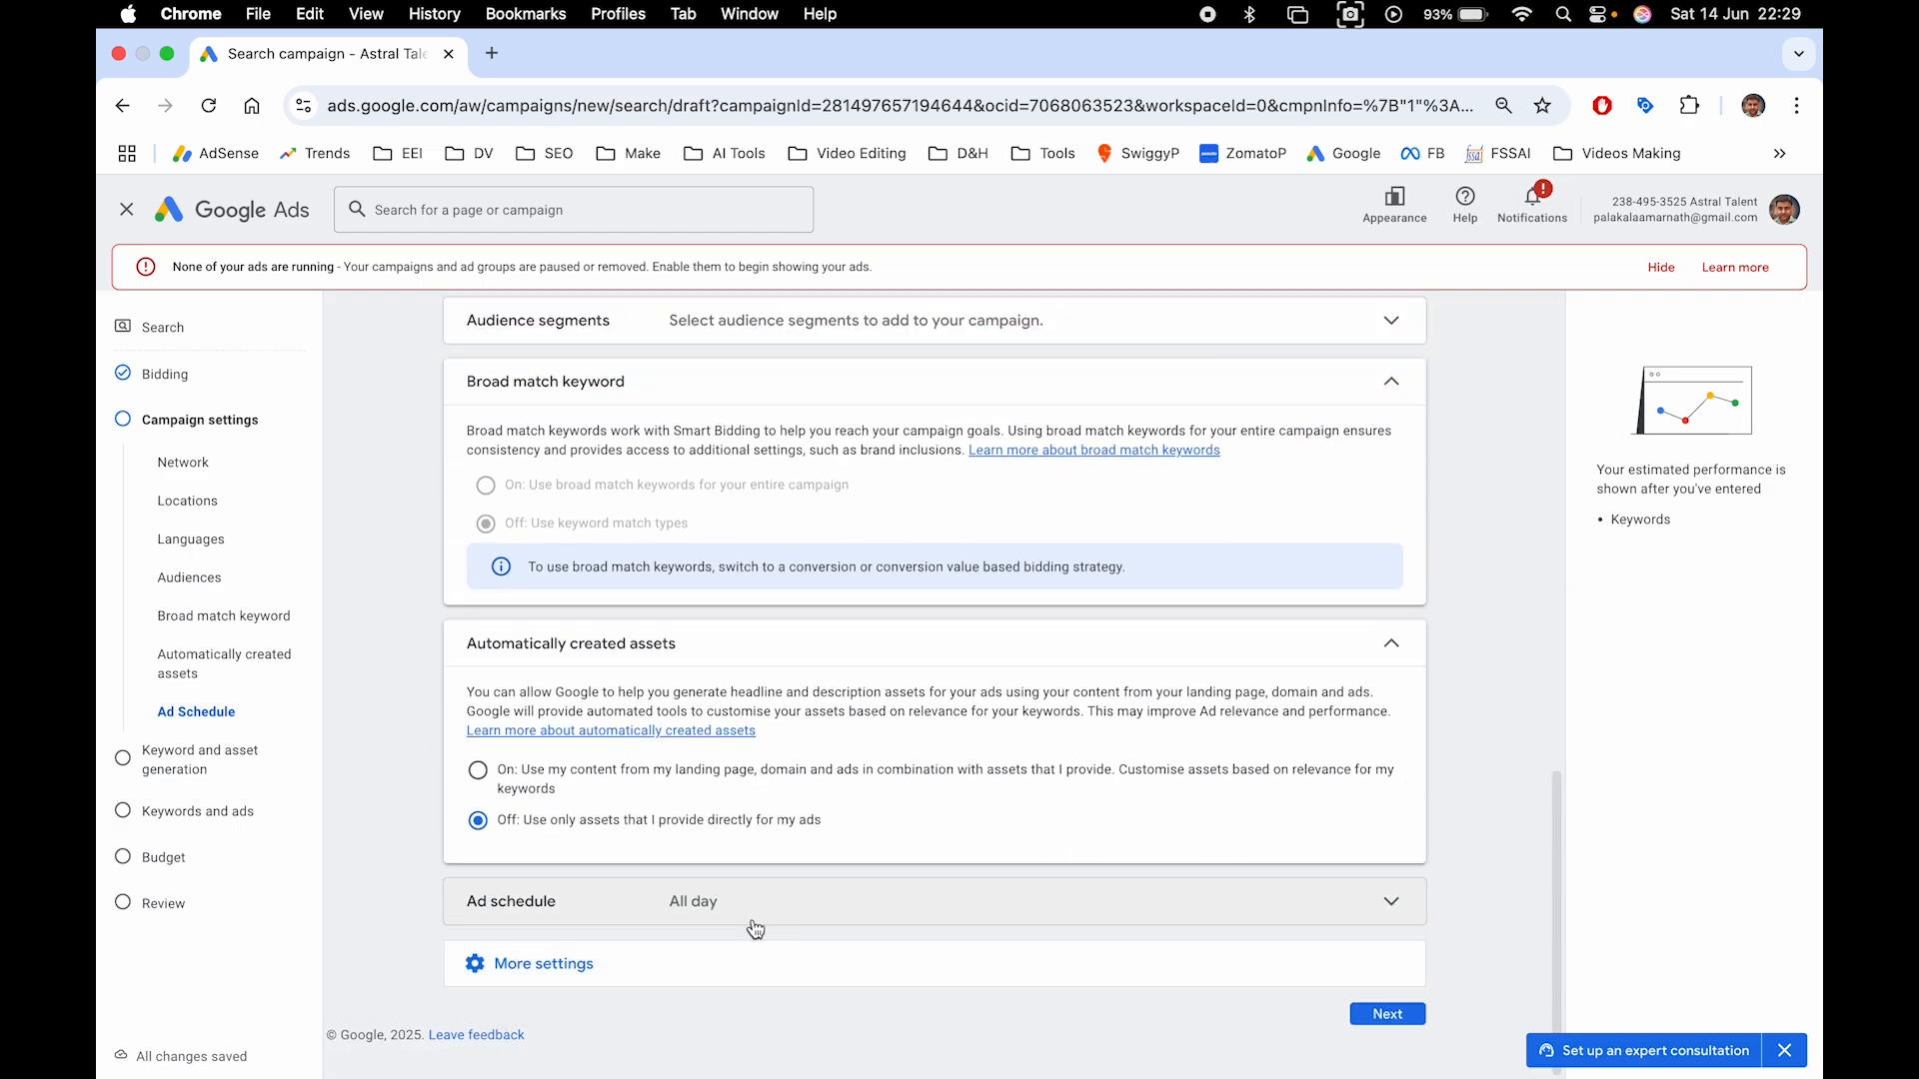
pyautogui.click(1375, 1018)
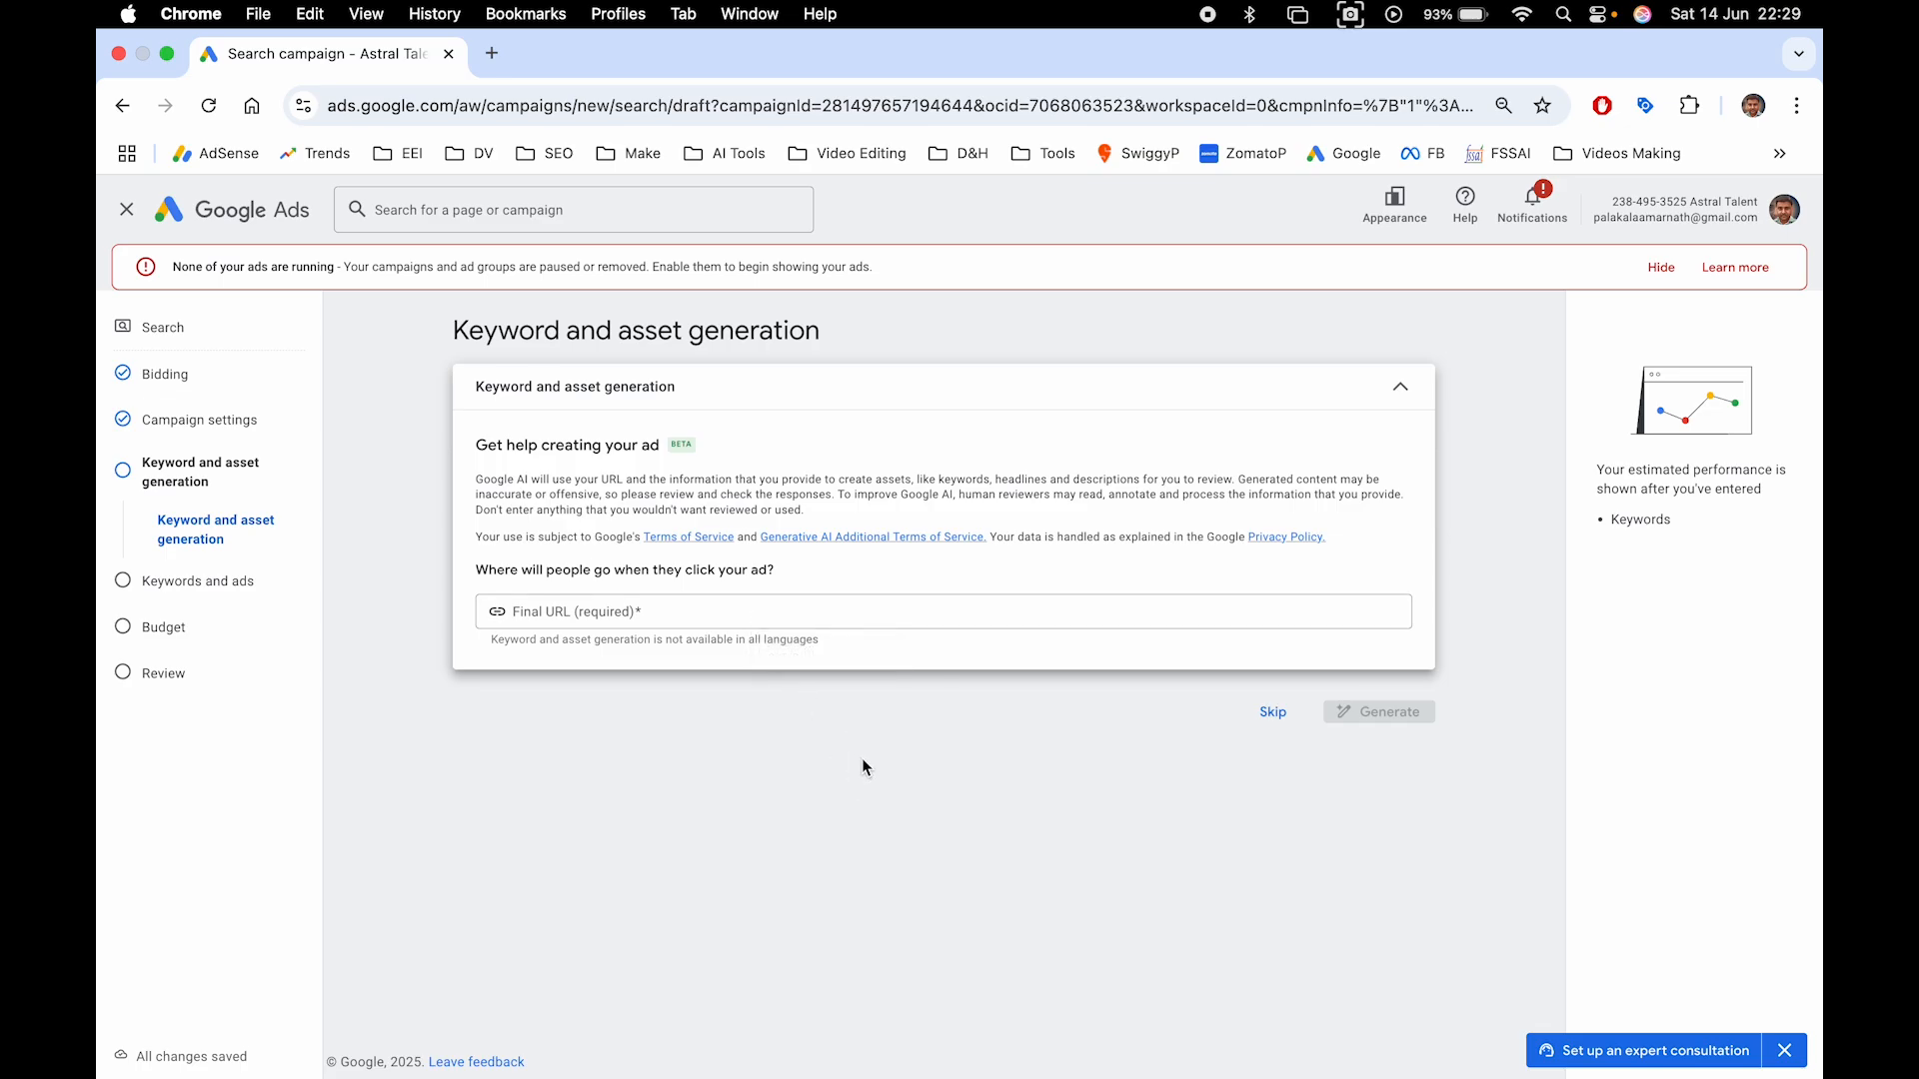
pyautogui.click(1280, 714)
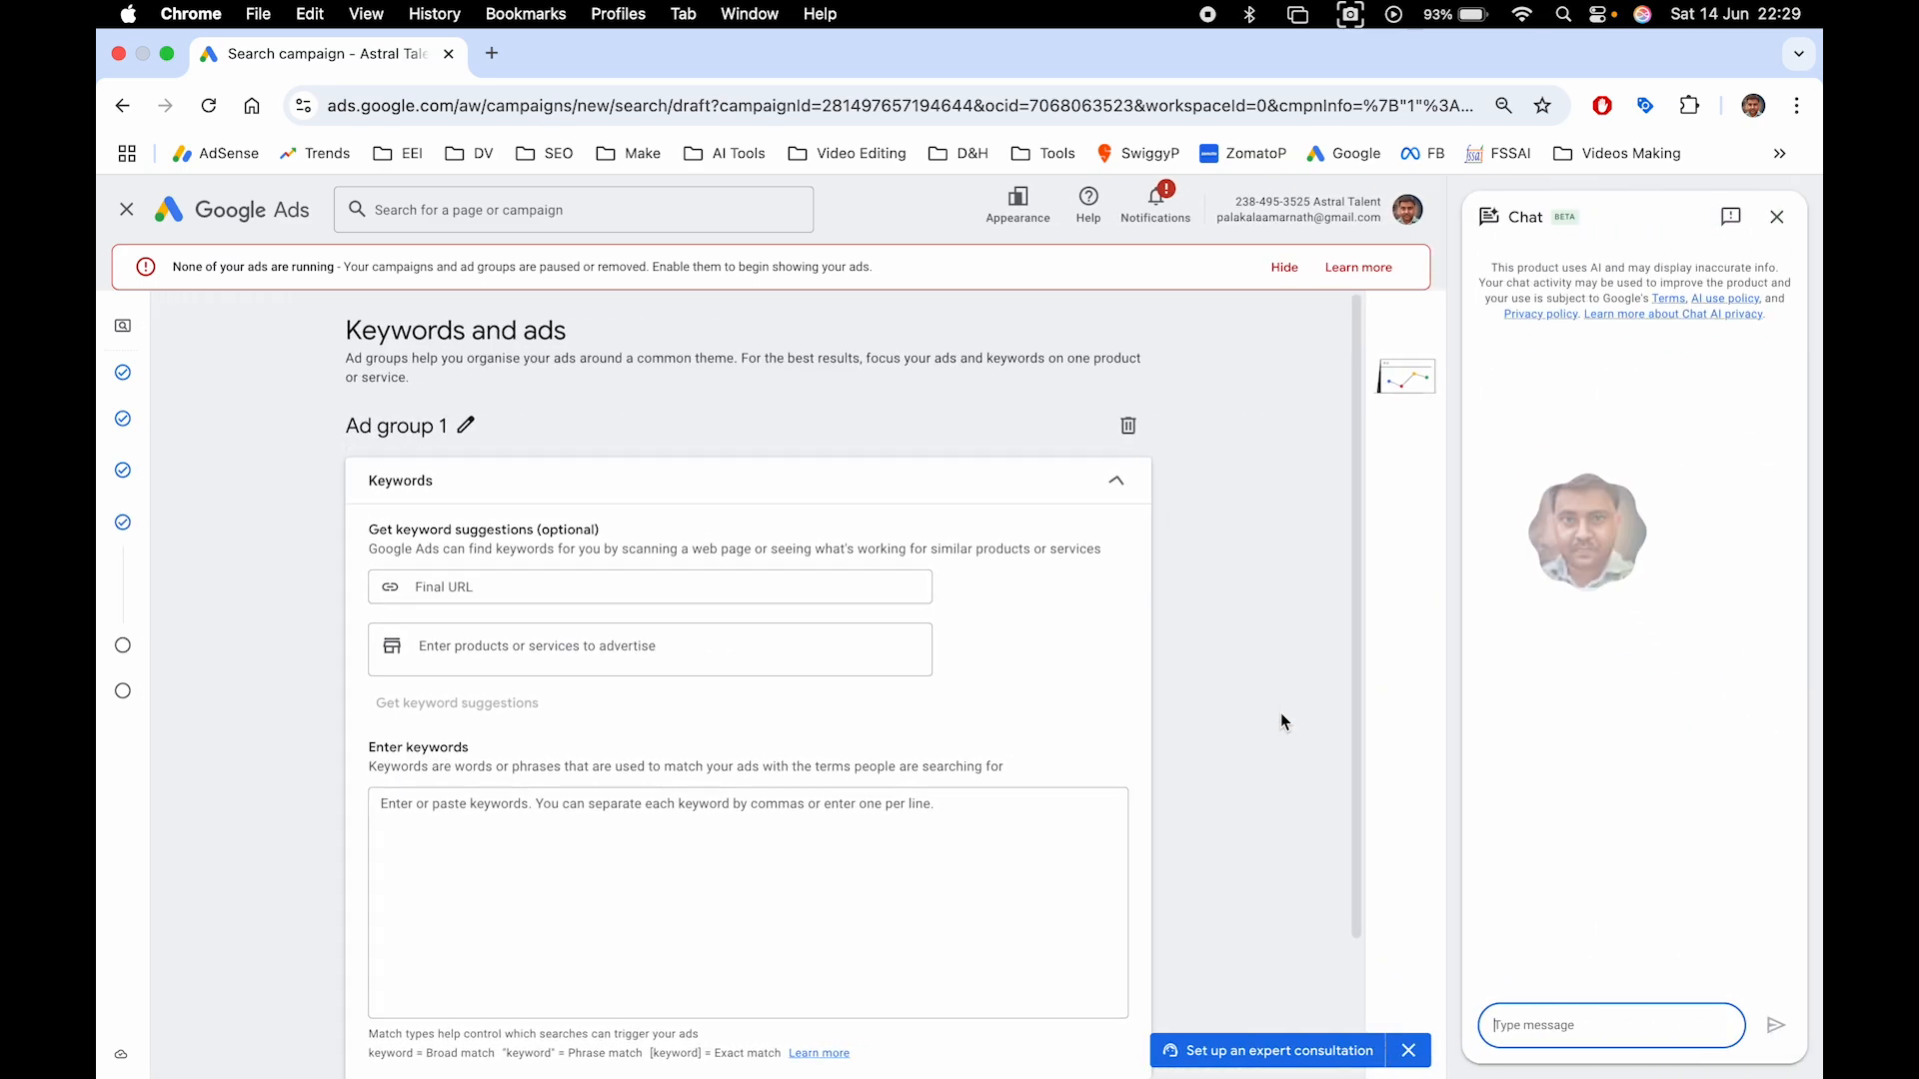
# Enter the keywords "digital marketing course" and "digital marketing training" on separate lines for Ad group 1
pyautogui.scroll(-1, 545, 859)
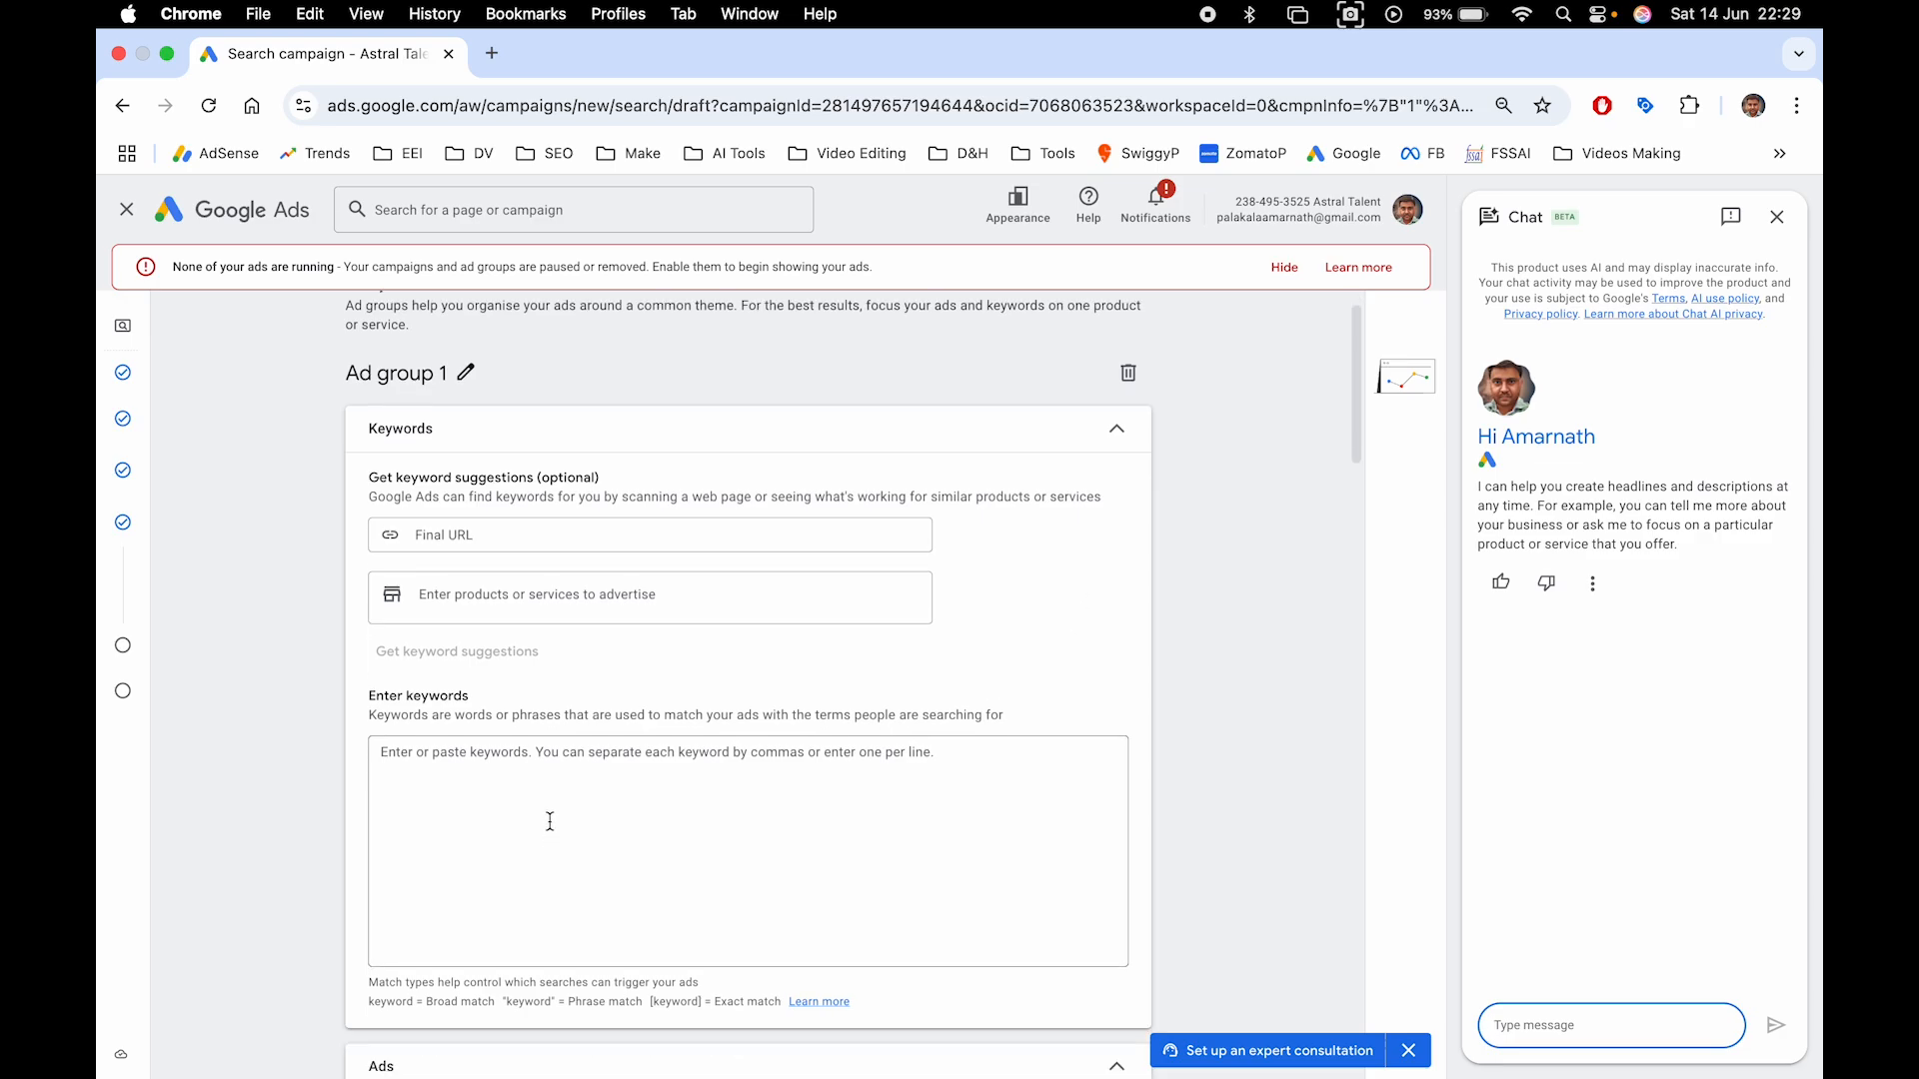
pyautogui.click(560, 815)
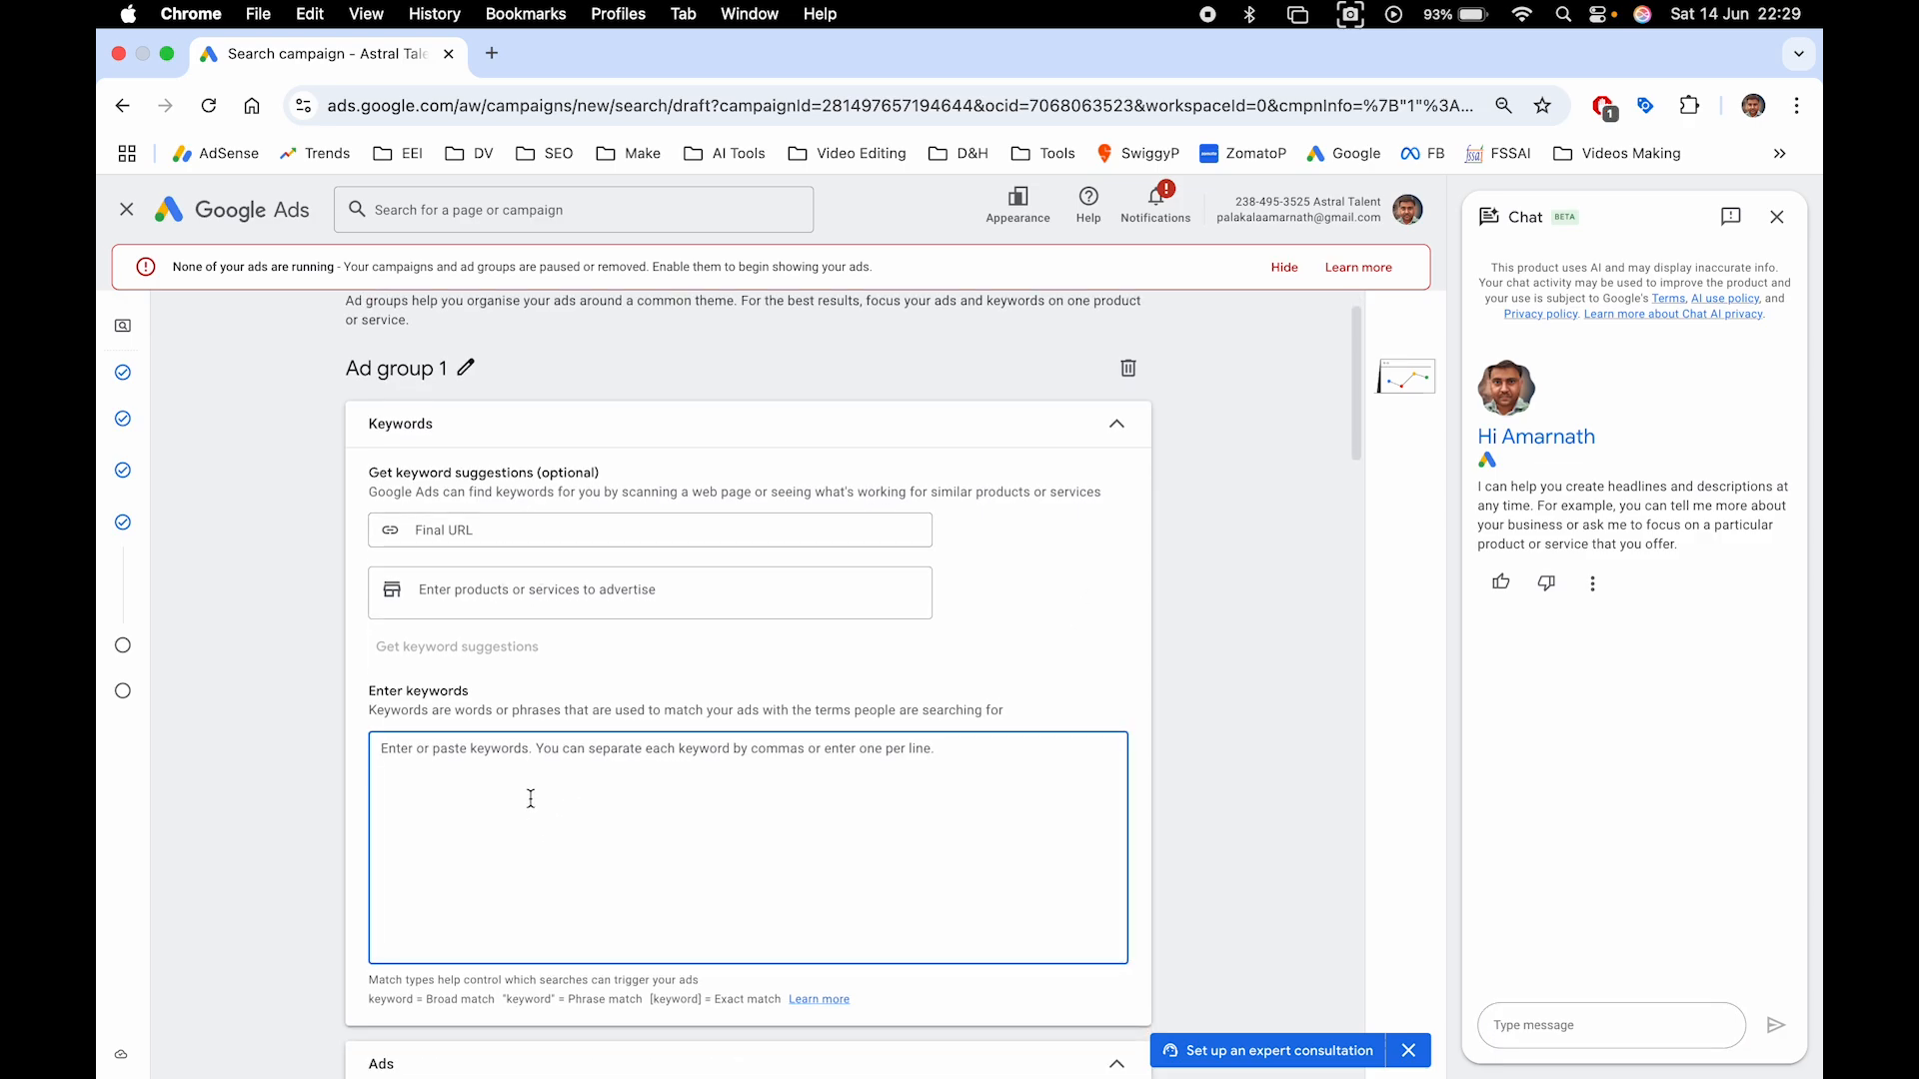
pyautogui.click(322, 746)
pyautogui.click(594, 803)
pyautogui.scroll(-15, 599, 796)
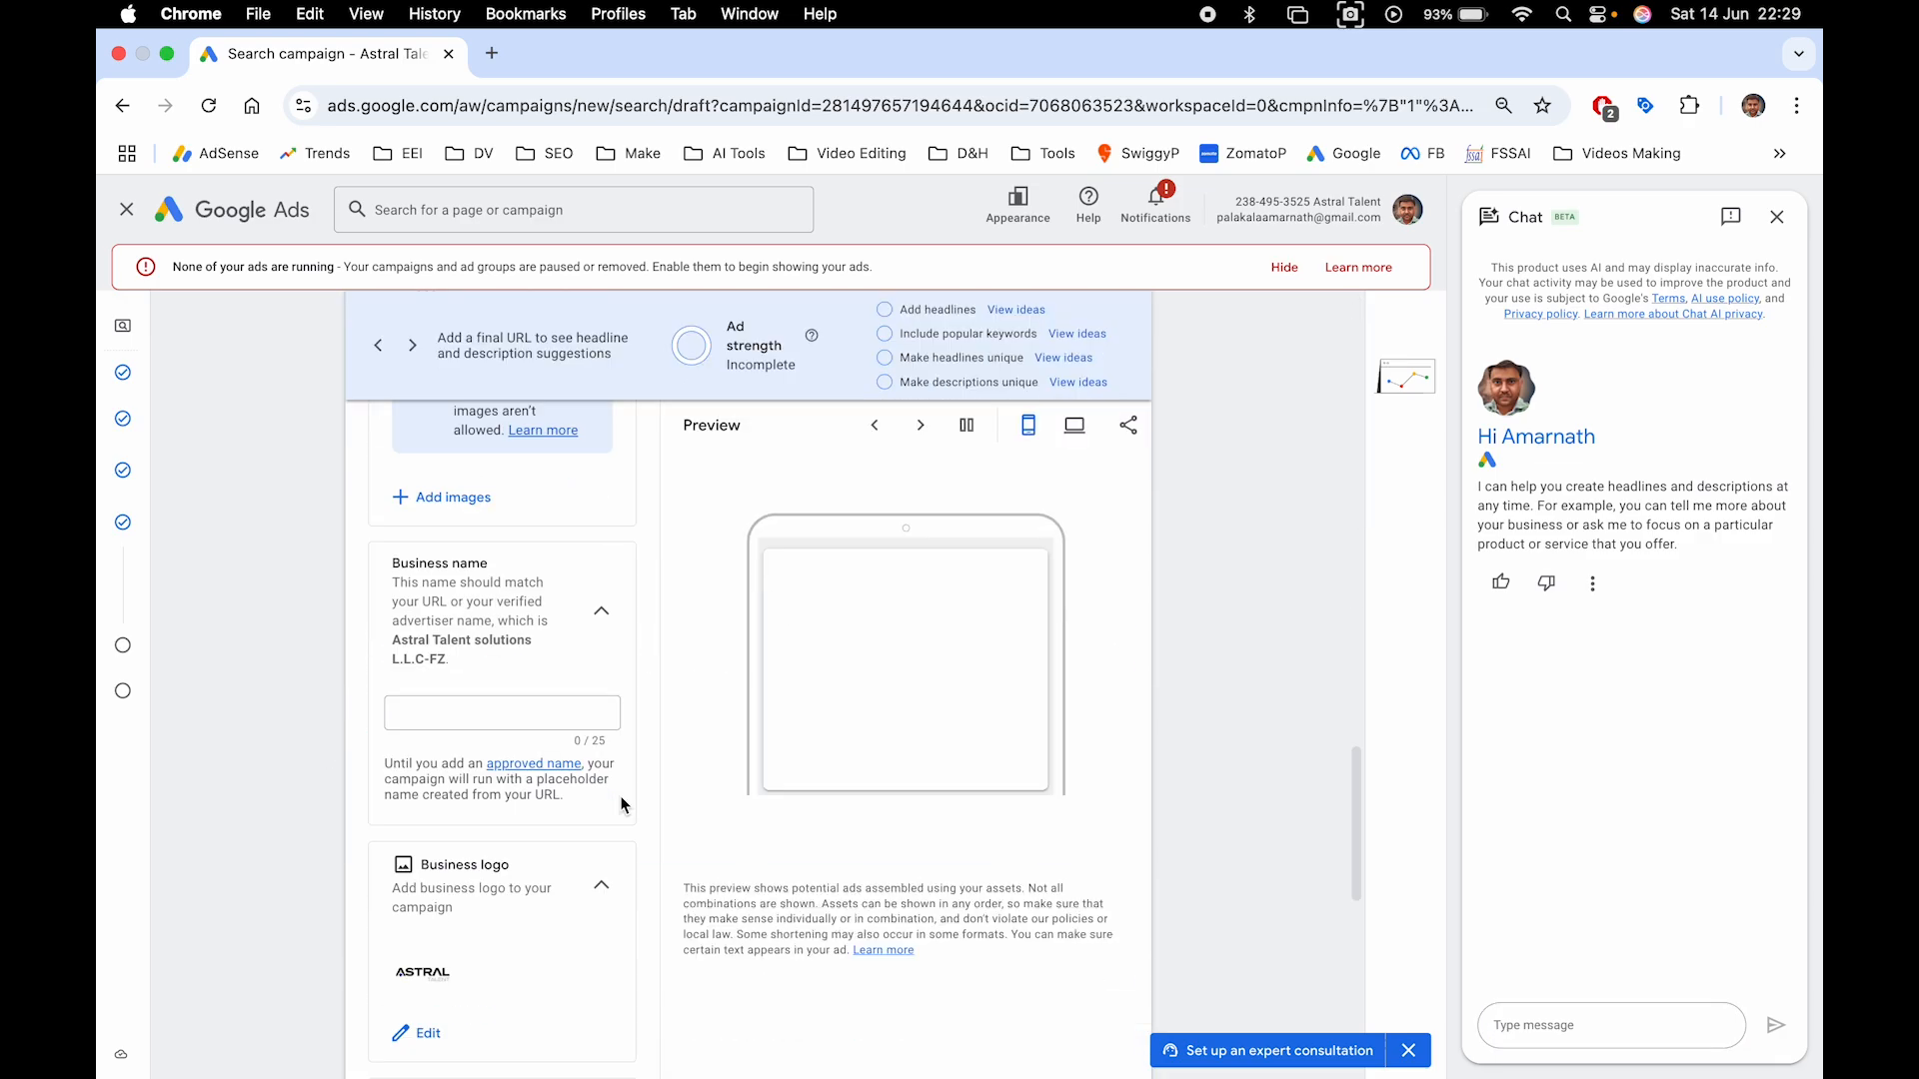
pyautogui.scroll(15, 511, 615)
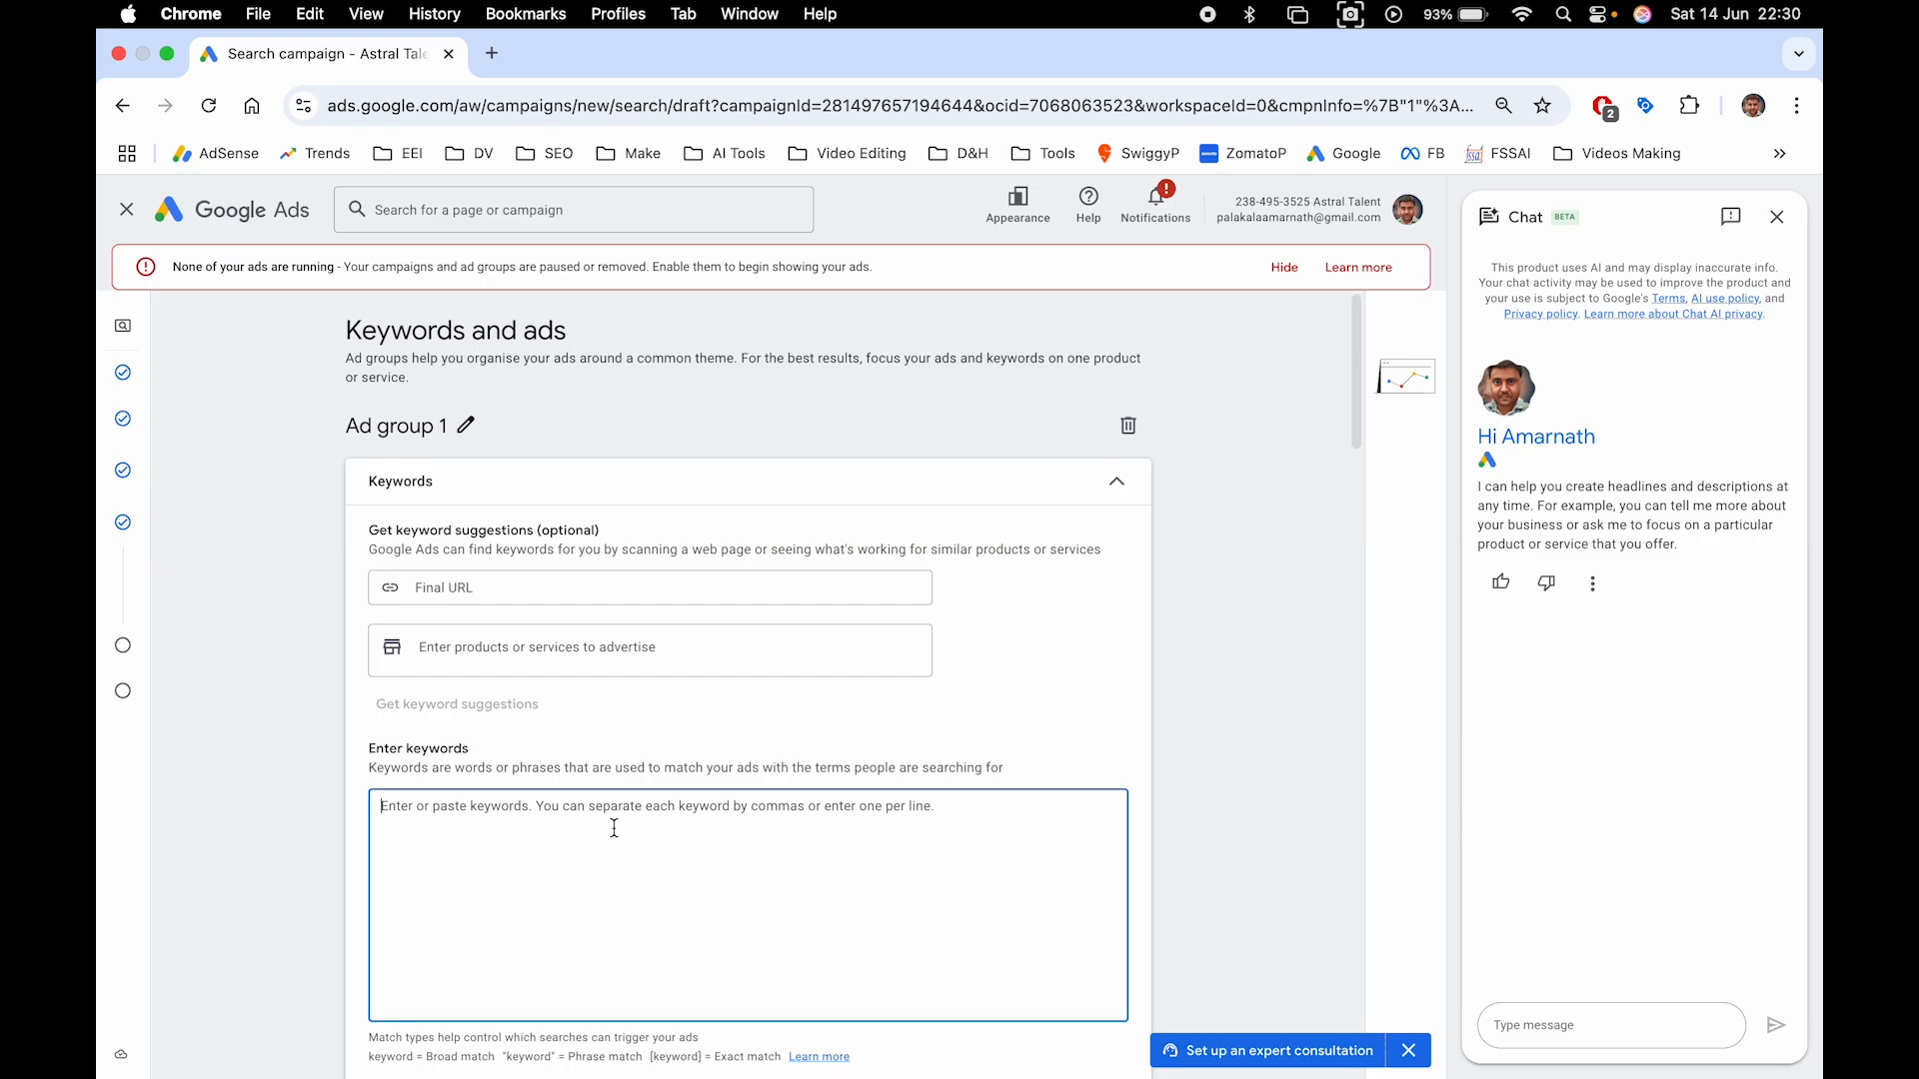
pyautogui.write('digit')
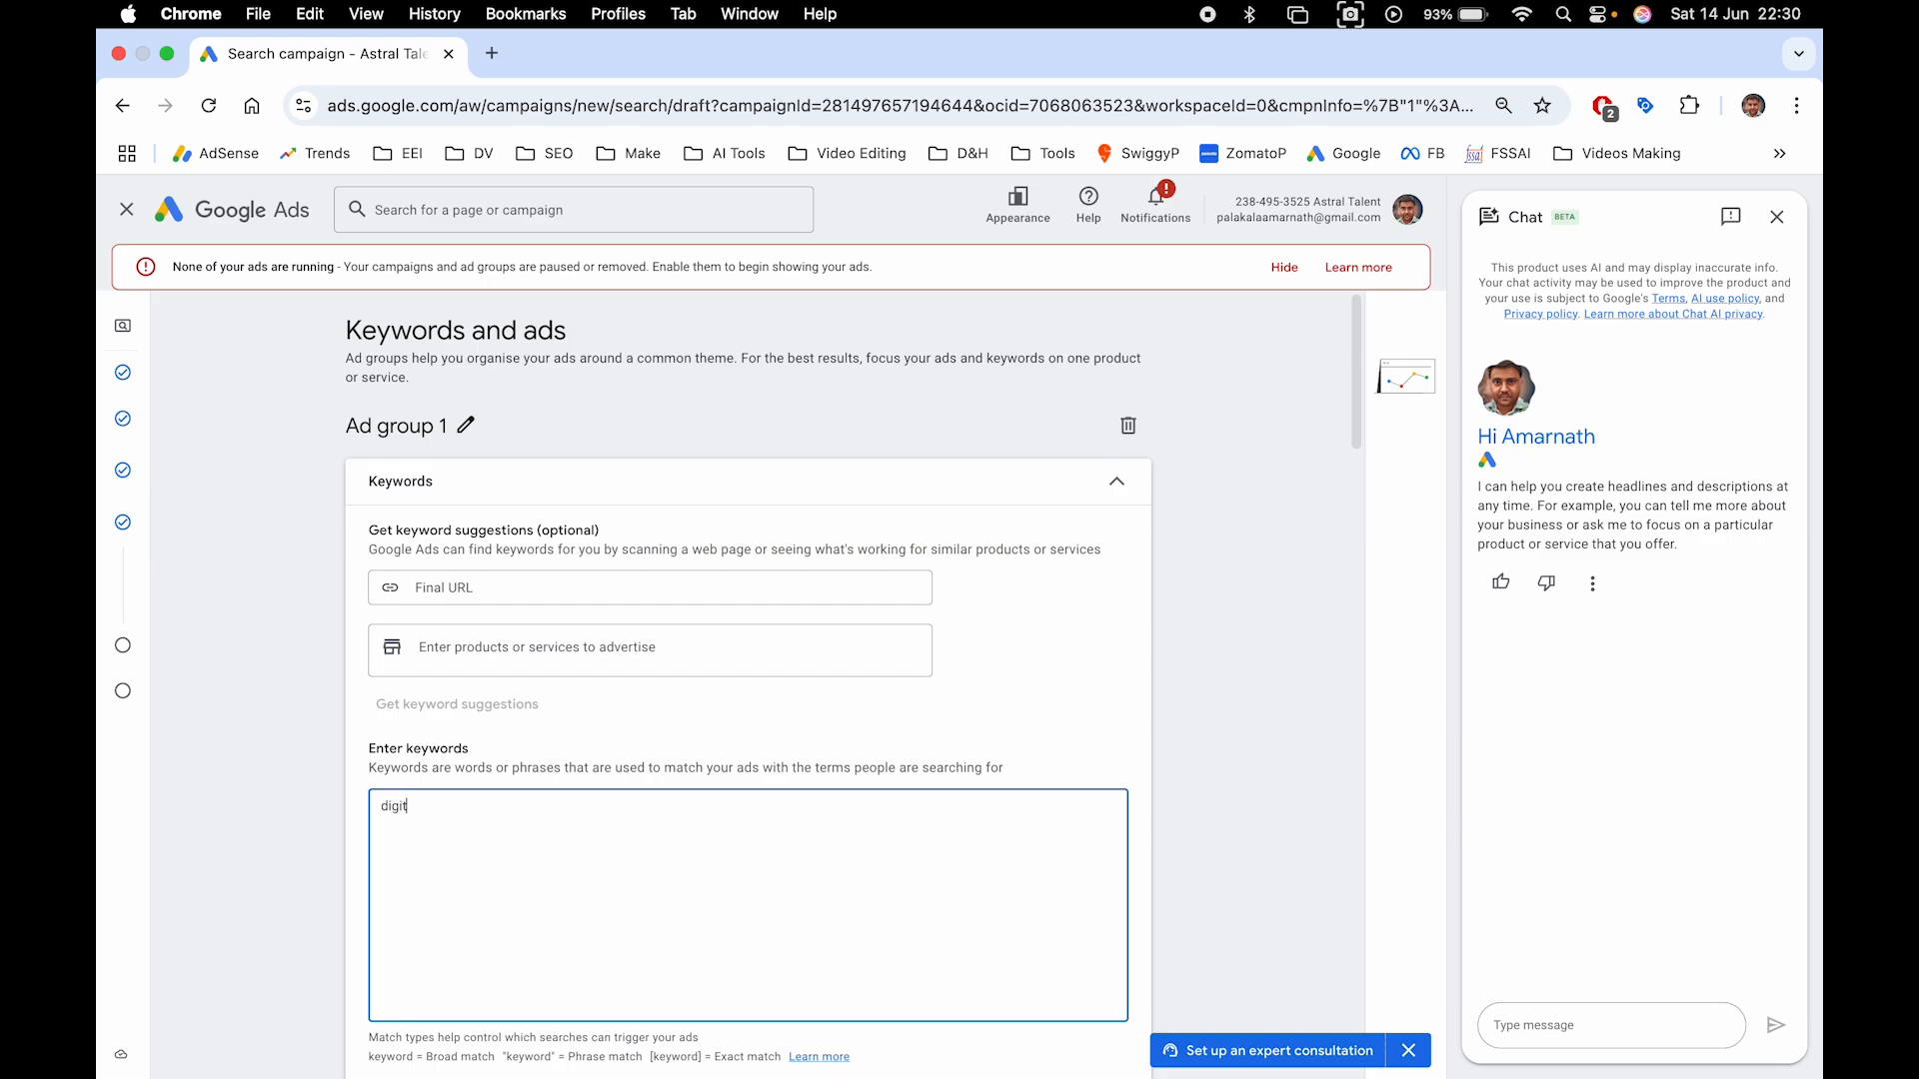
pyautogui.write('al marketing')
pyautogui.write(' course')
pyautogui.write('digital marketi')
pyautogui.write('ng training')
# Review the two entered keywords of Ad group 1 and the ad's final URL section
pyautogui.scroll(-1, 604, 764)
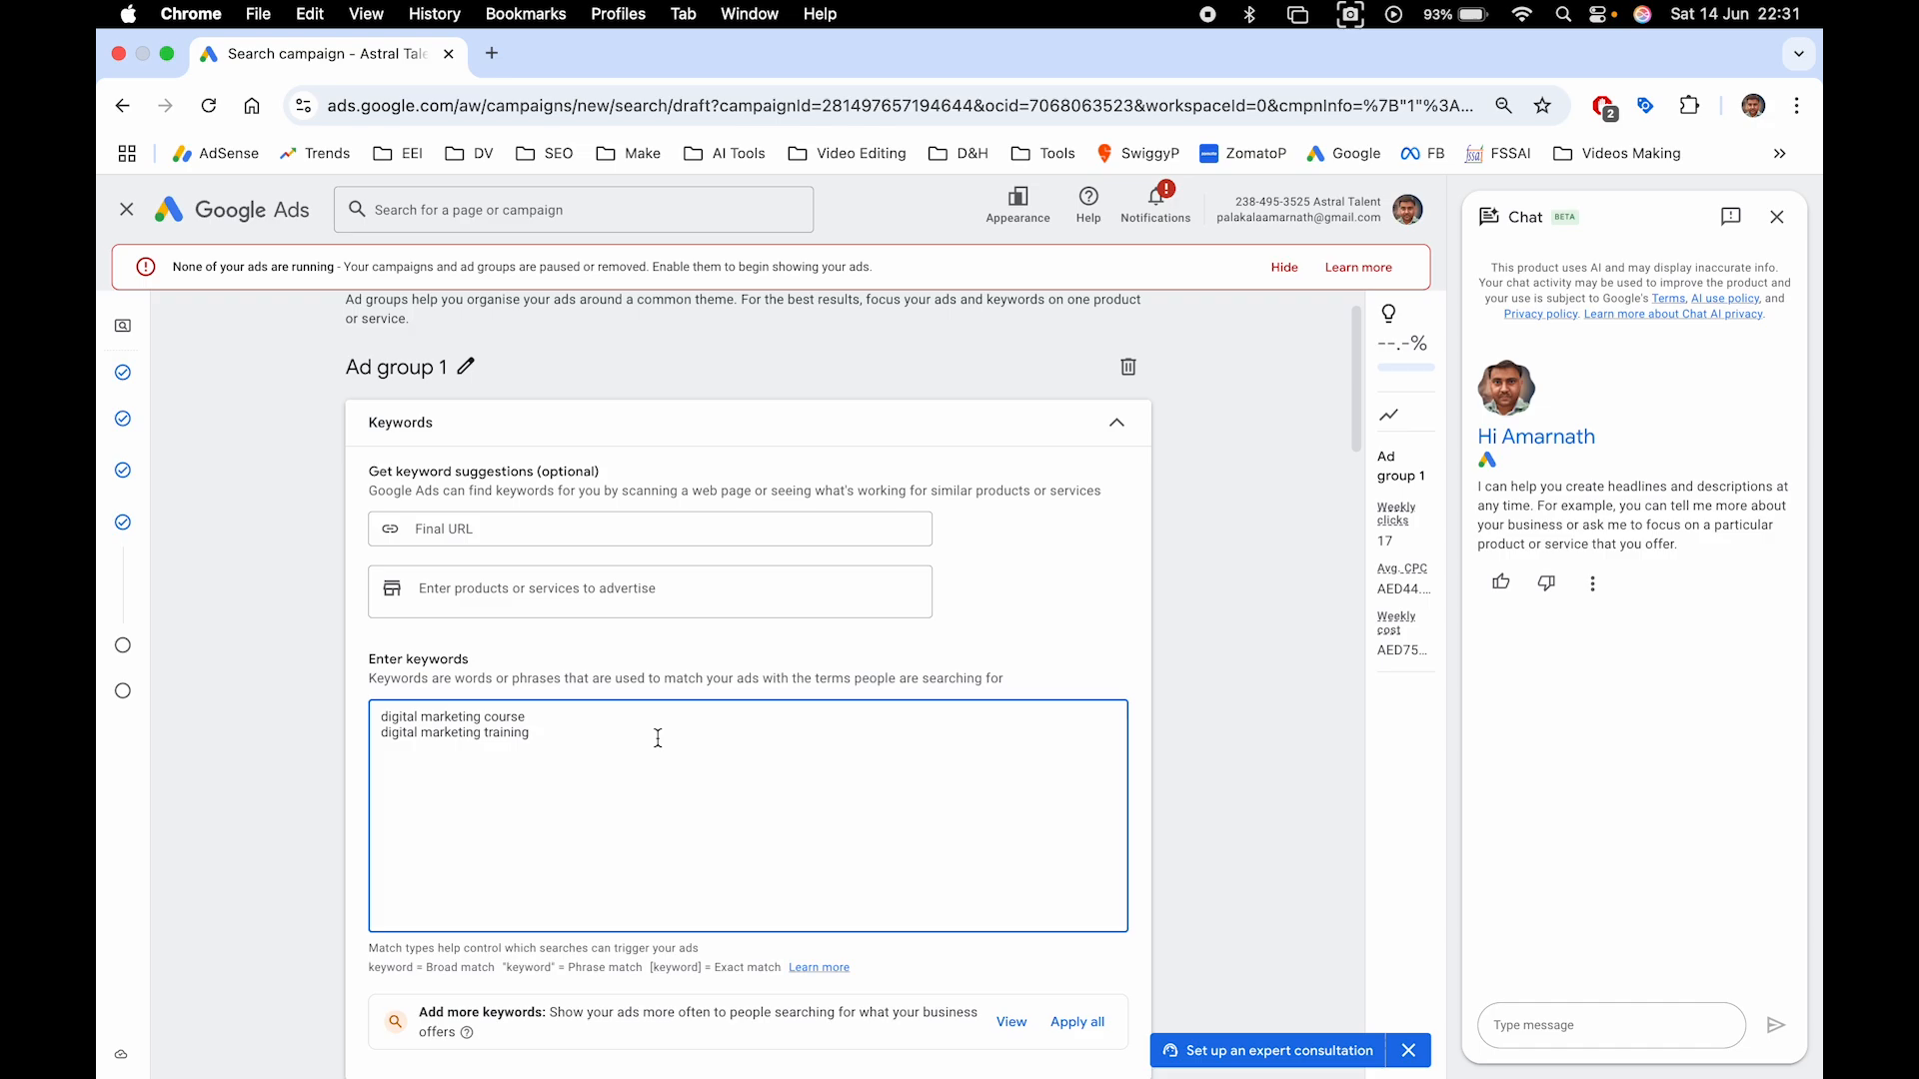
pyautogui.scroll(-10, 658, 737)
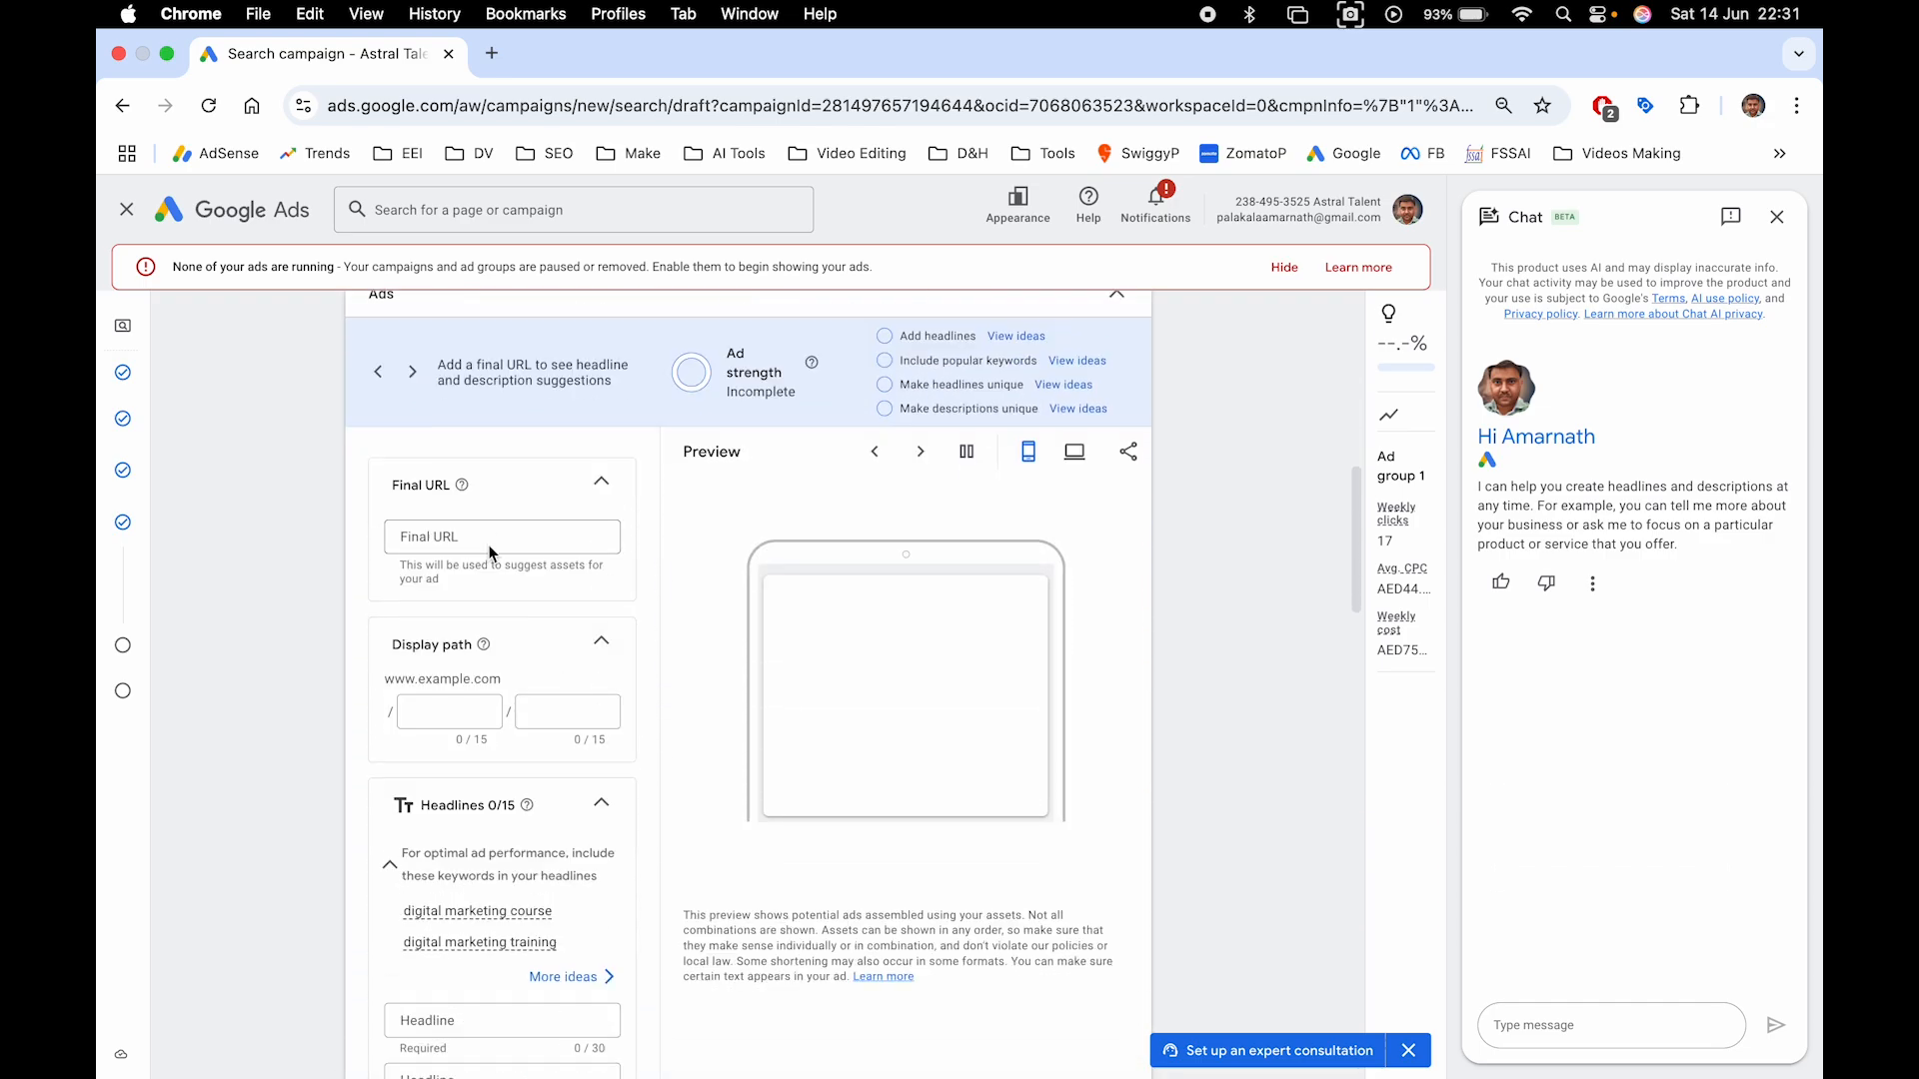
pyautogui.click(488, 535)
pyautogui.scroll(7, 571, 715)
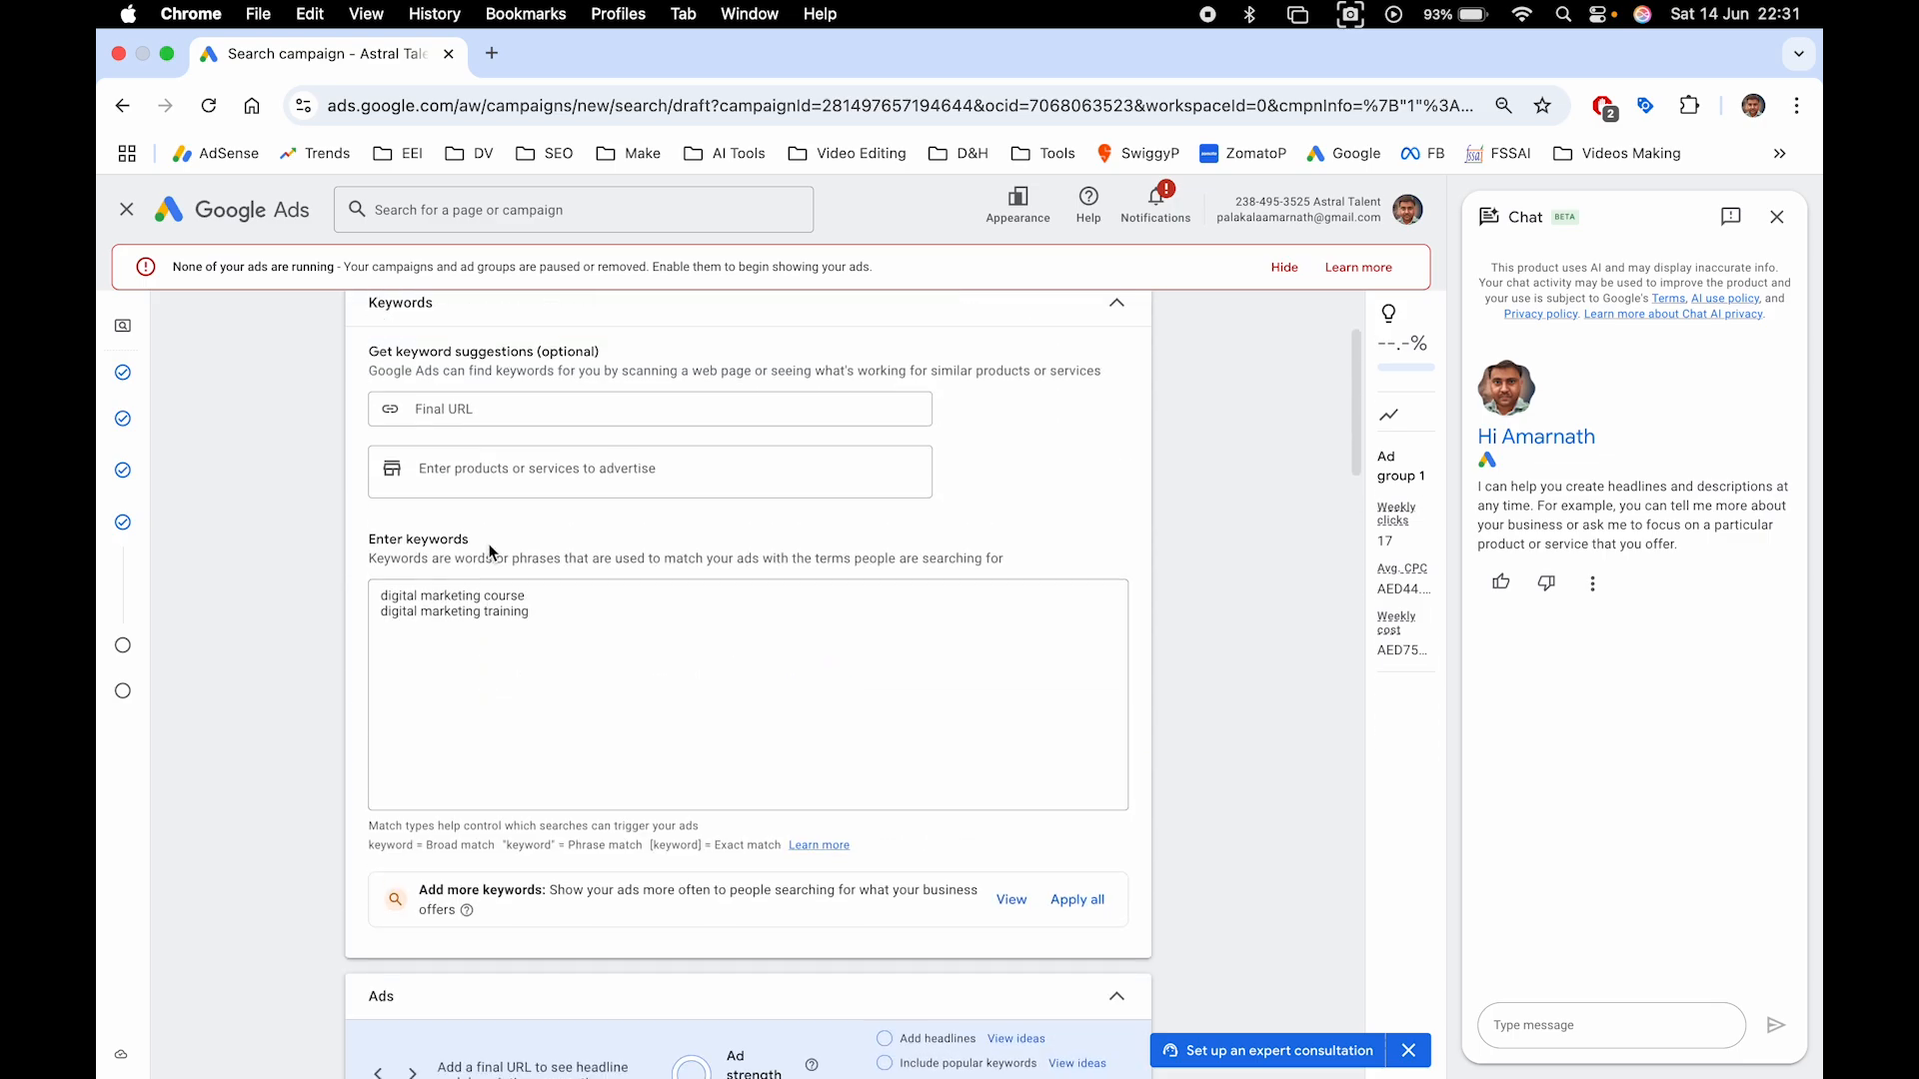
pyautogui.click(623, 676)
pyautogui.scroll(-1, 624, 676)
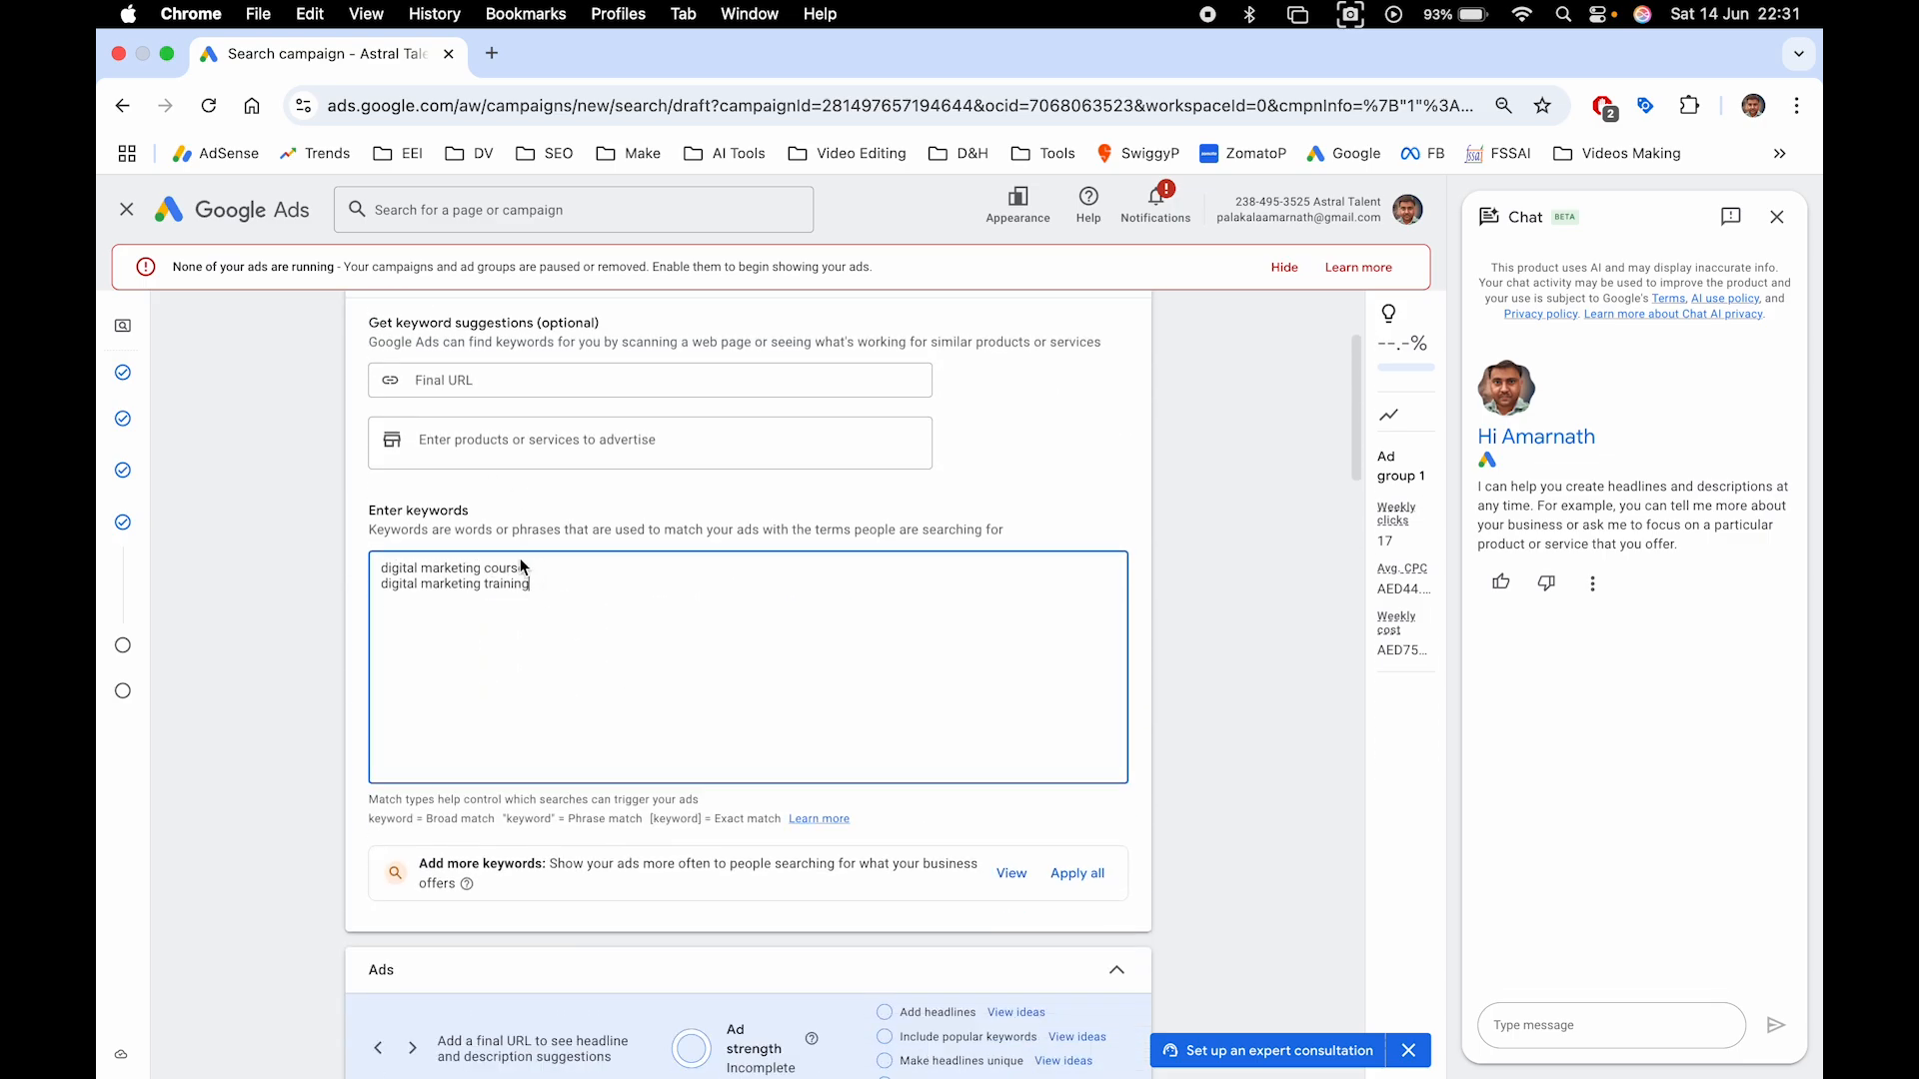
pyautogui.click(570, 585)
pyautogui.moveTo(570, 585); pyautogui.dragTo(377, 565)
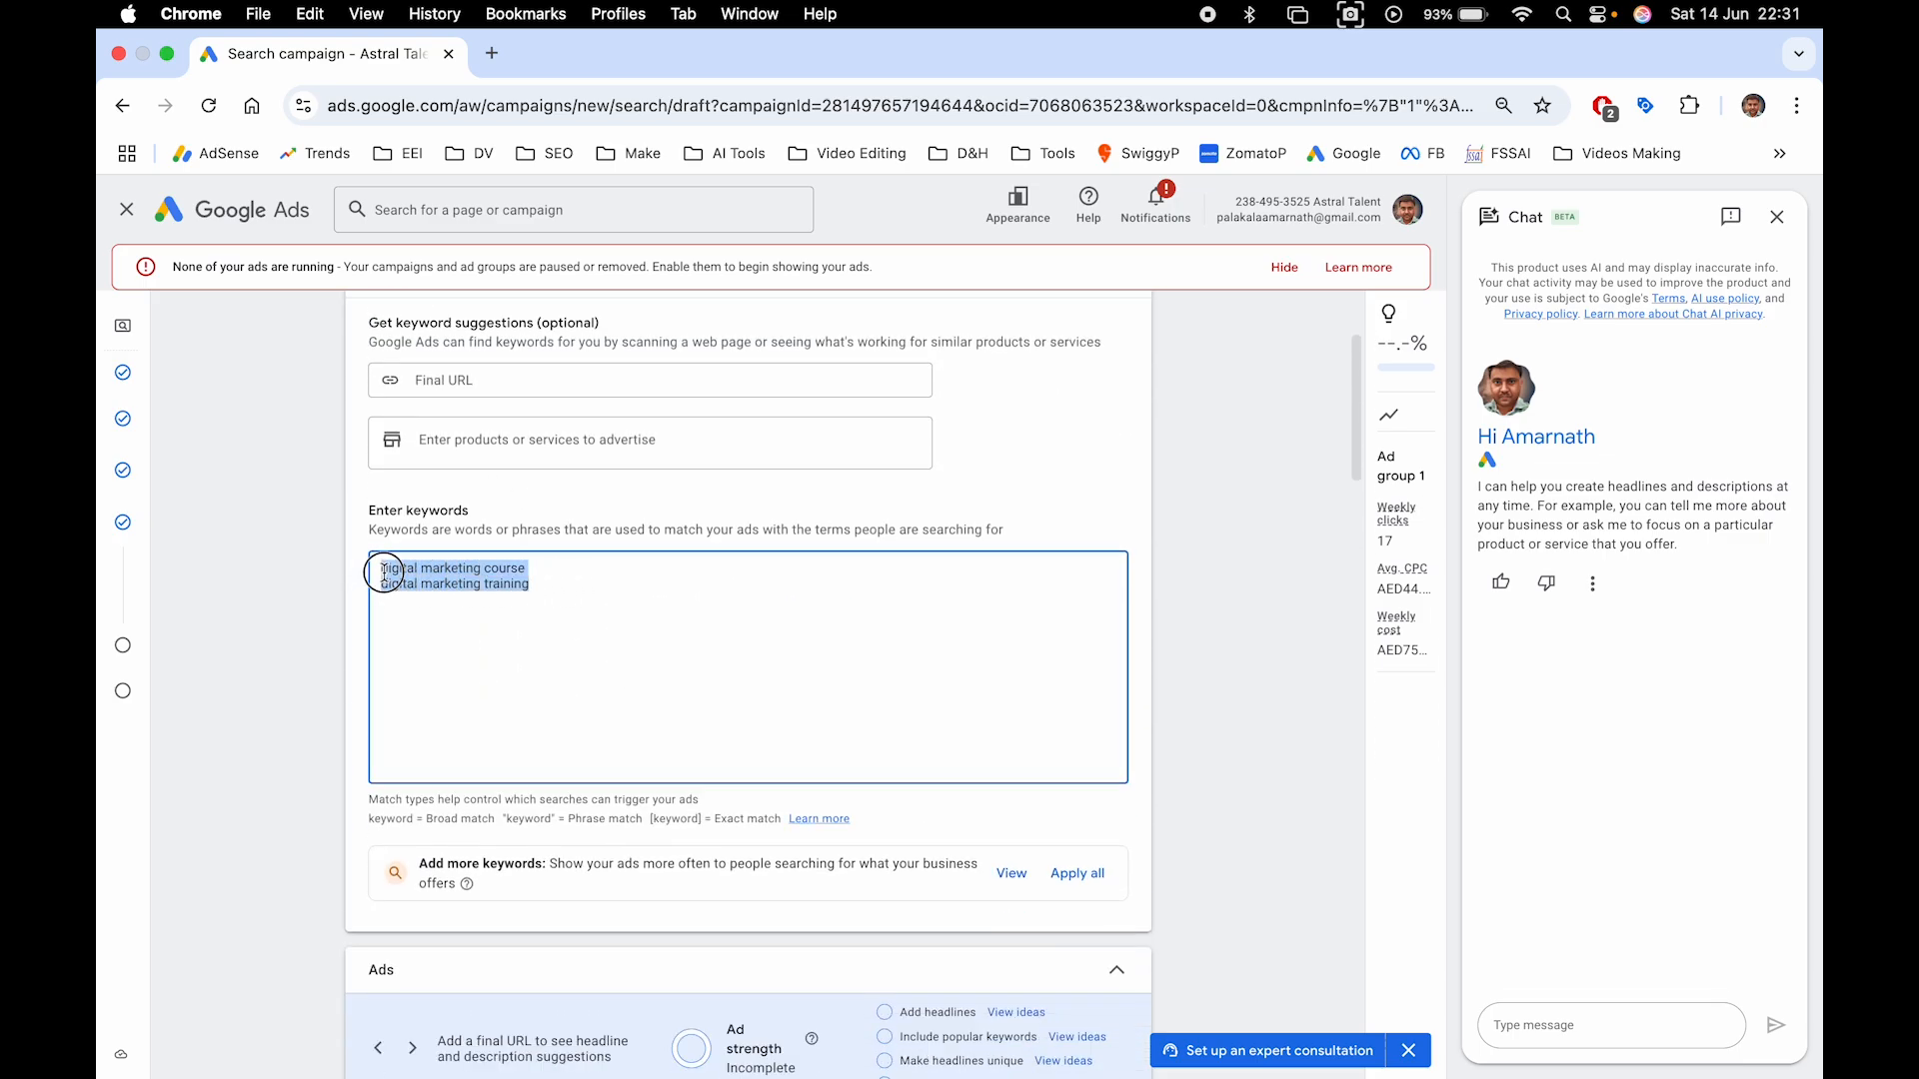
pyautogui.click(582, 626)
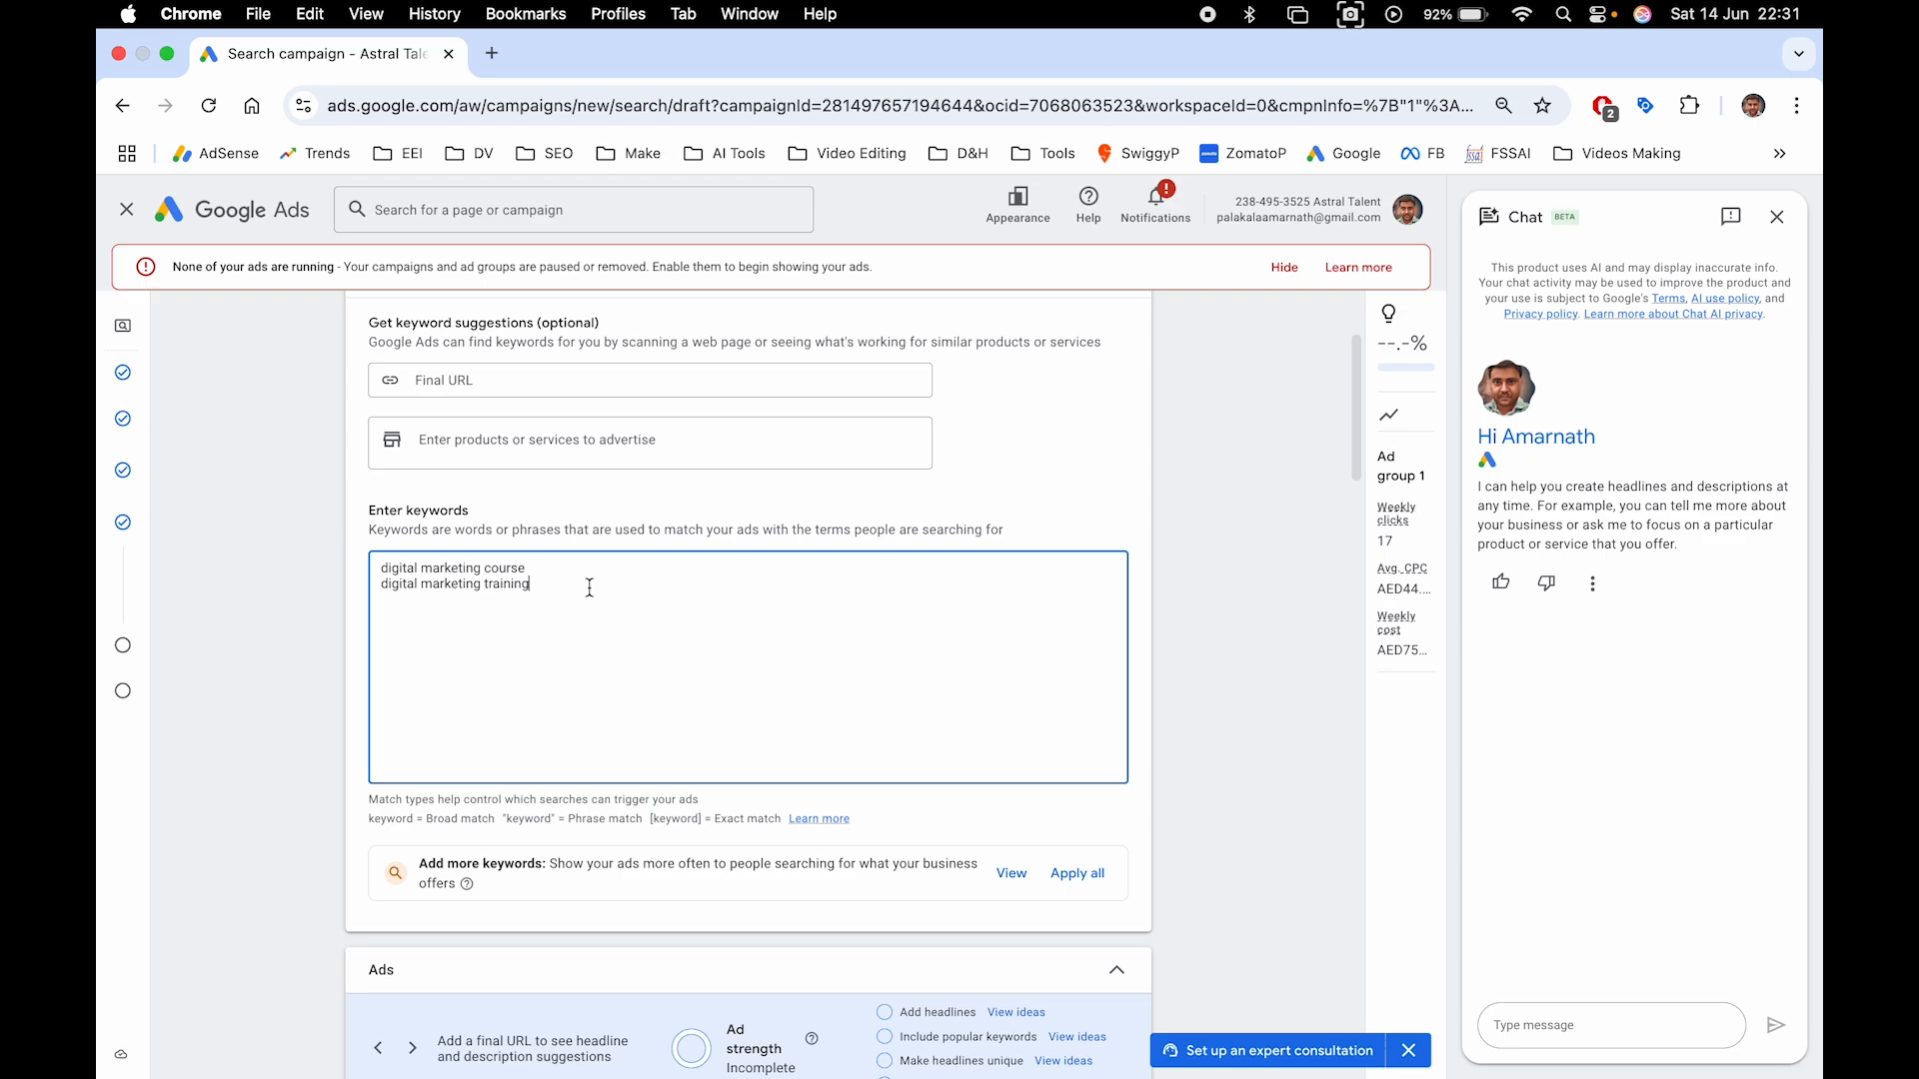
# Set the ad's final URL to google.com
pyautogui.scroll(-7, 600, 600)
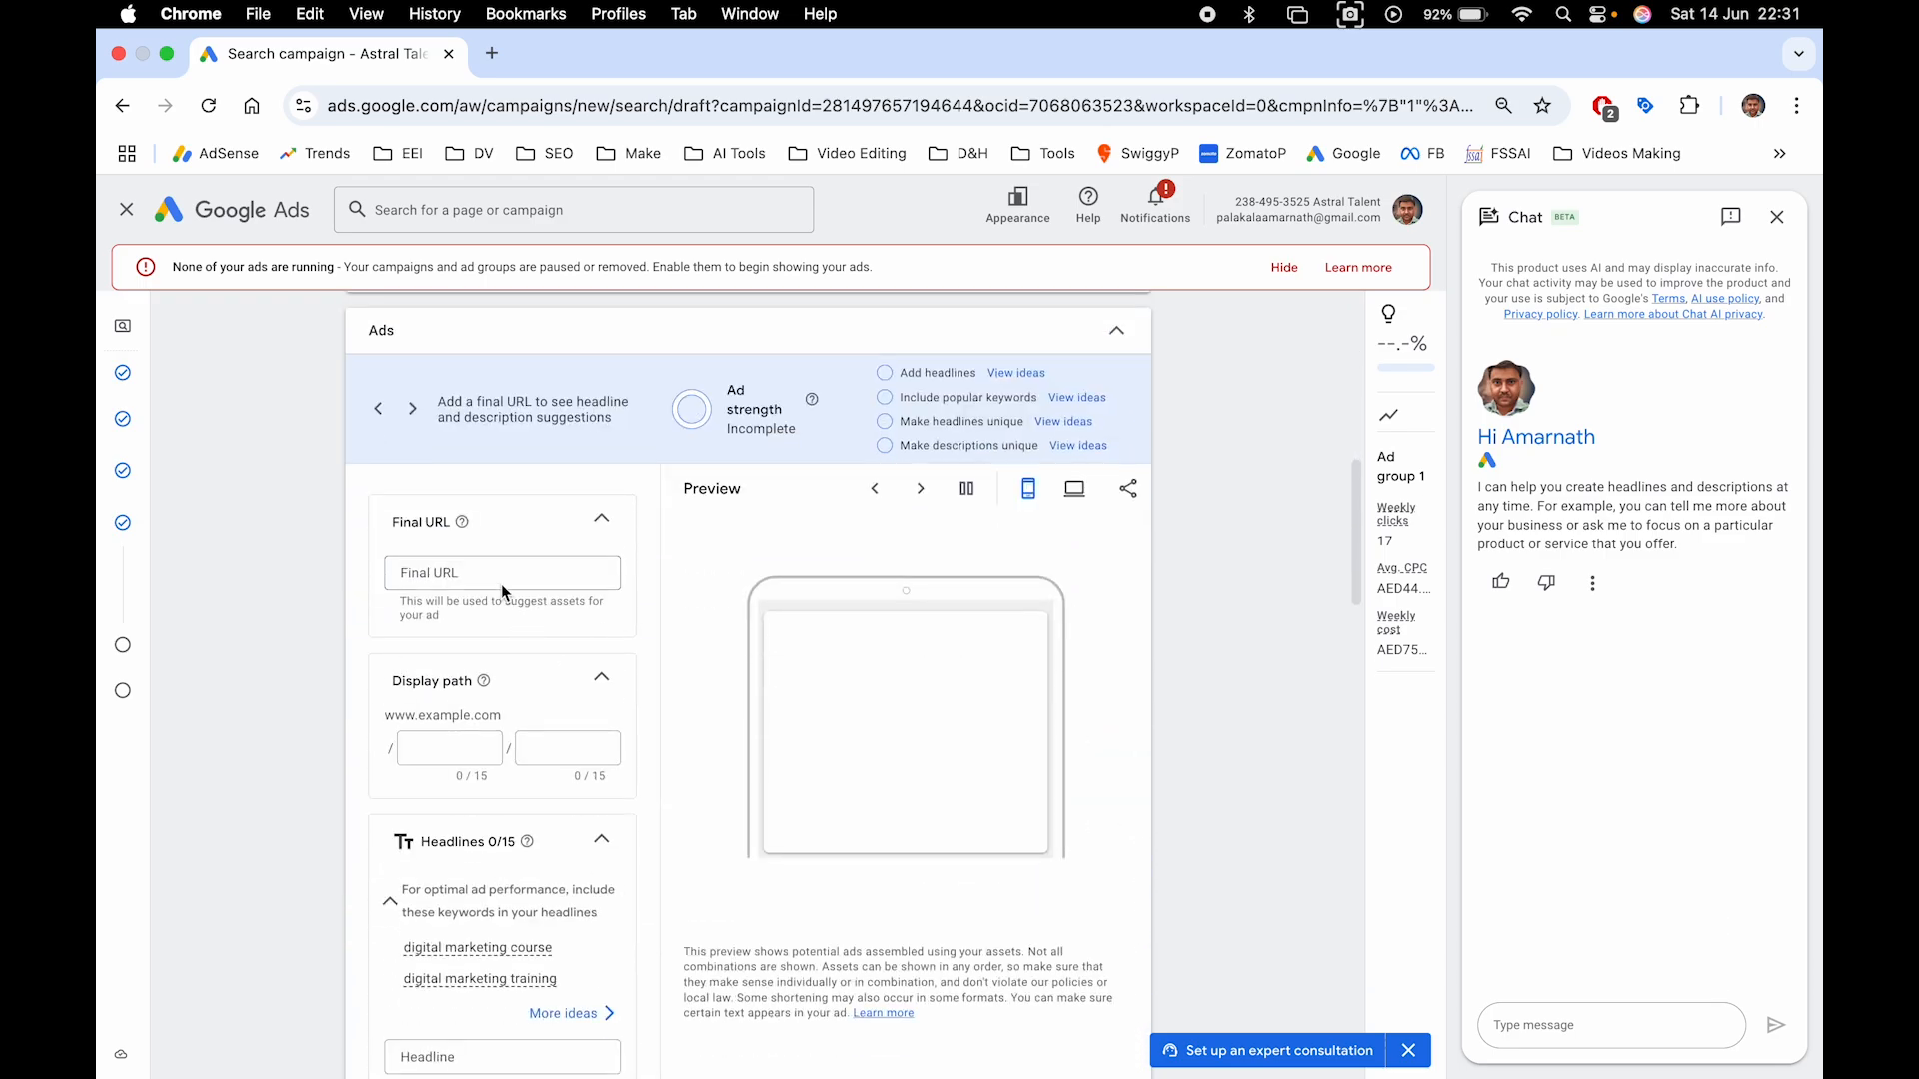
pyautogui.click(481, 568)
pyautogui.click(319, 584)
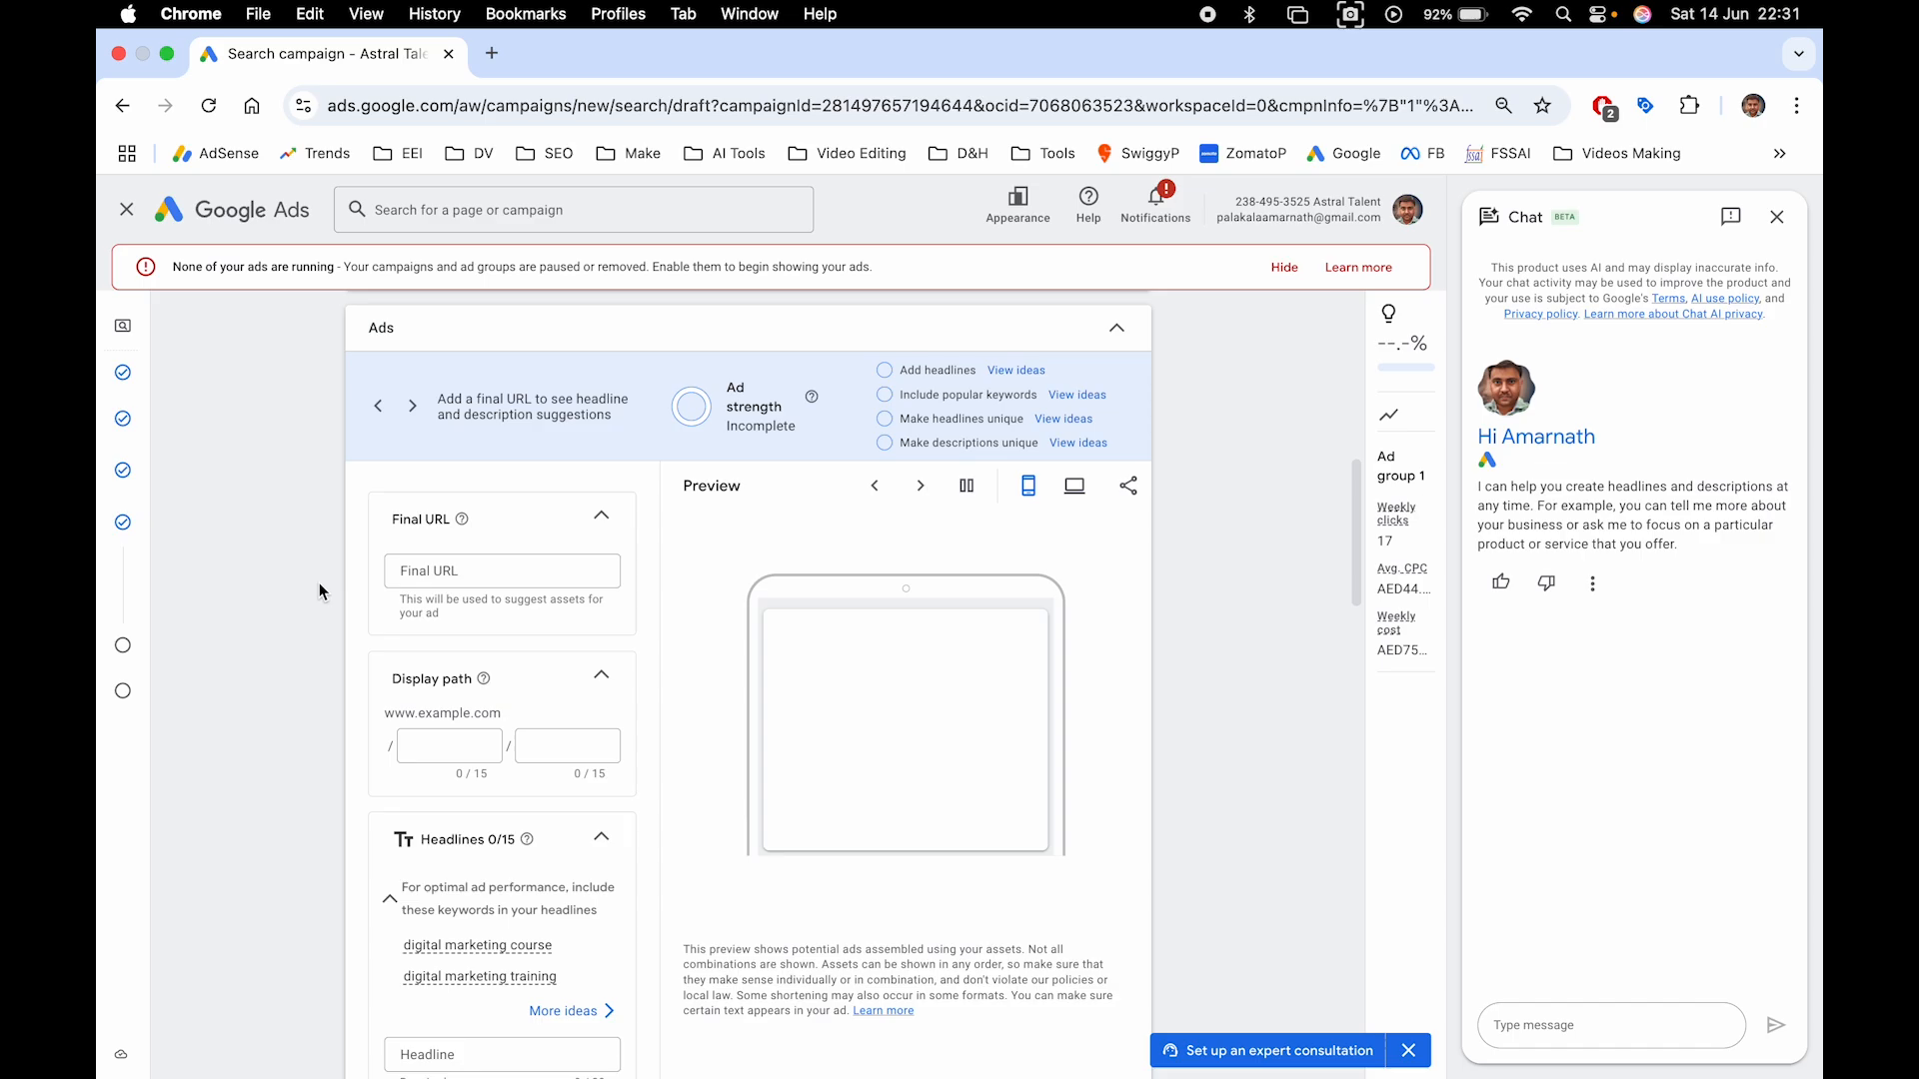
pyautogui.click(464, 569)
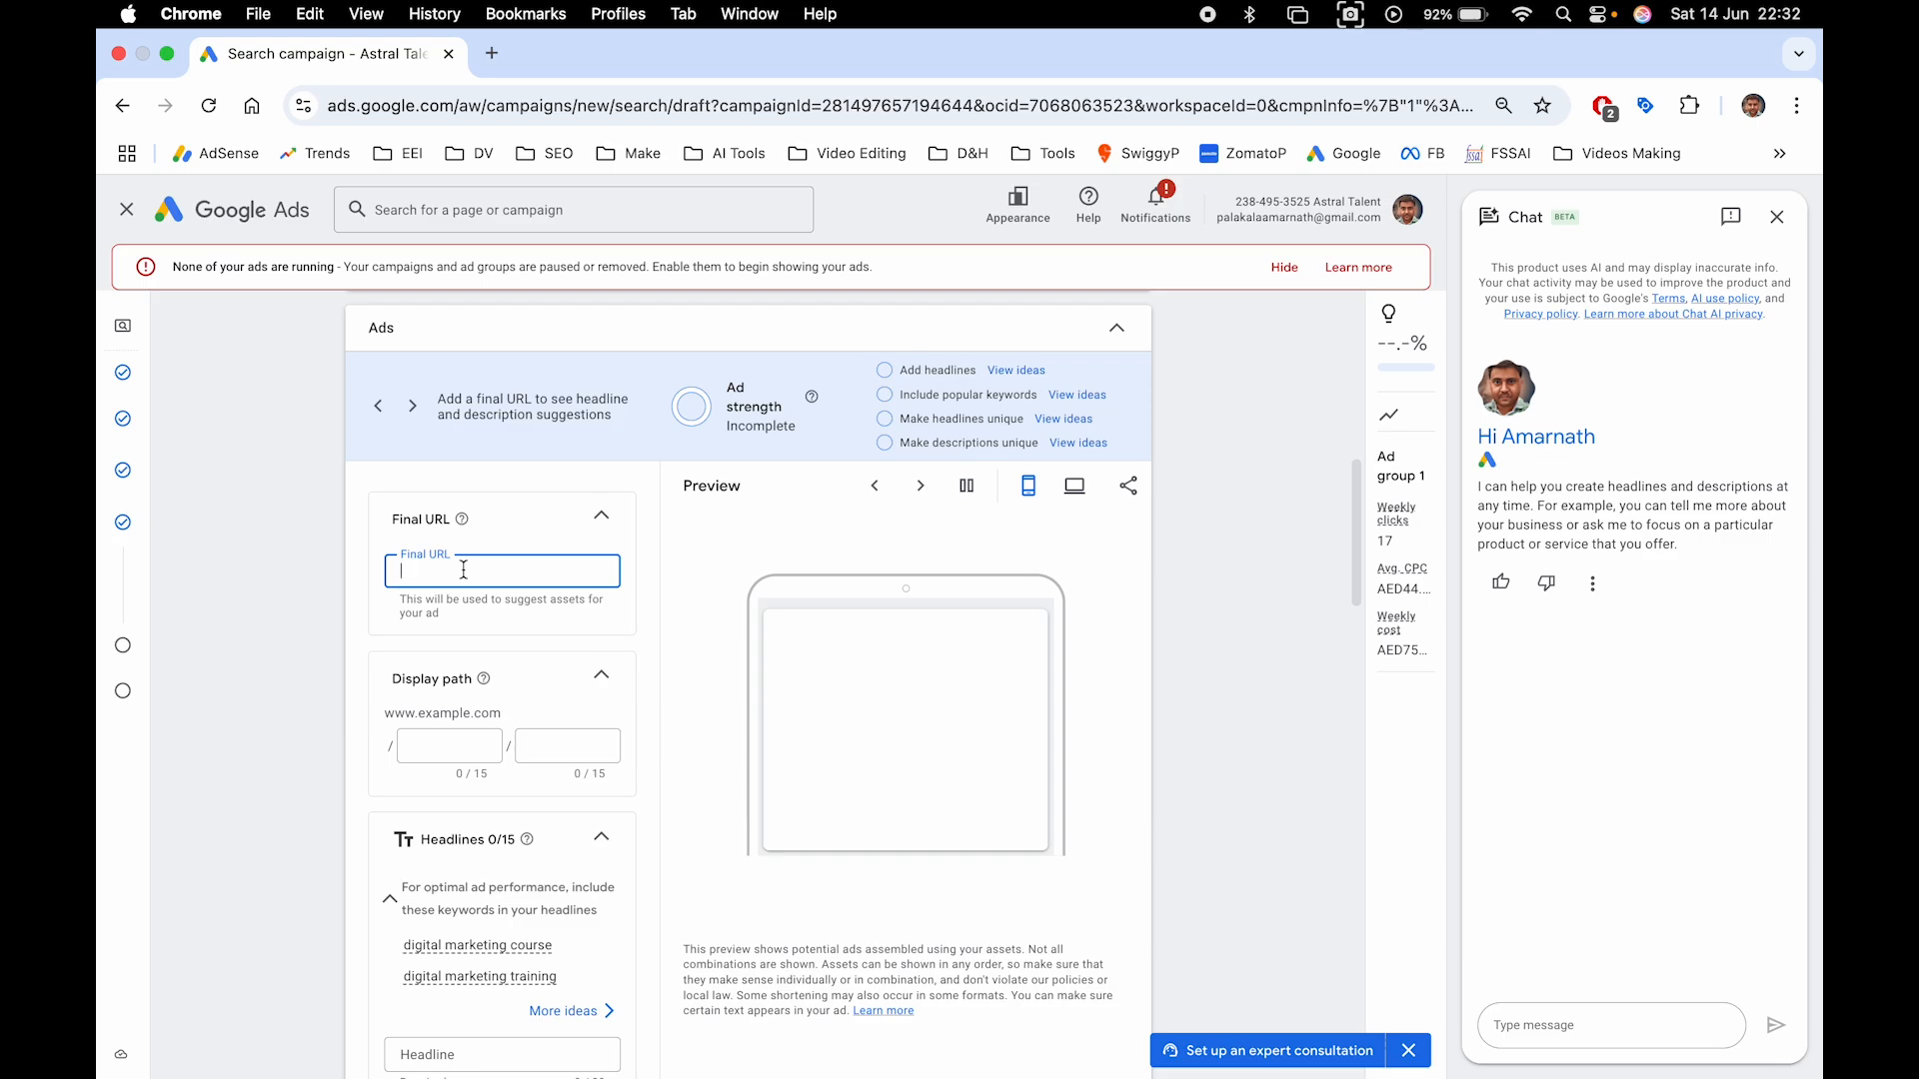
pyautogui.click(278, 705)
pyautogui.scroll(-3, 278, 706)
pyautogui.click(460, 598)
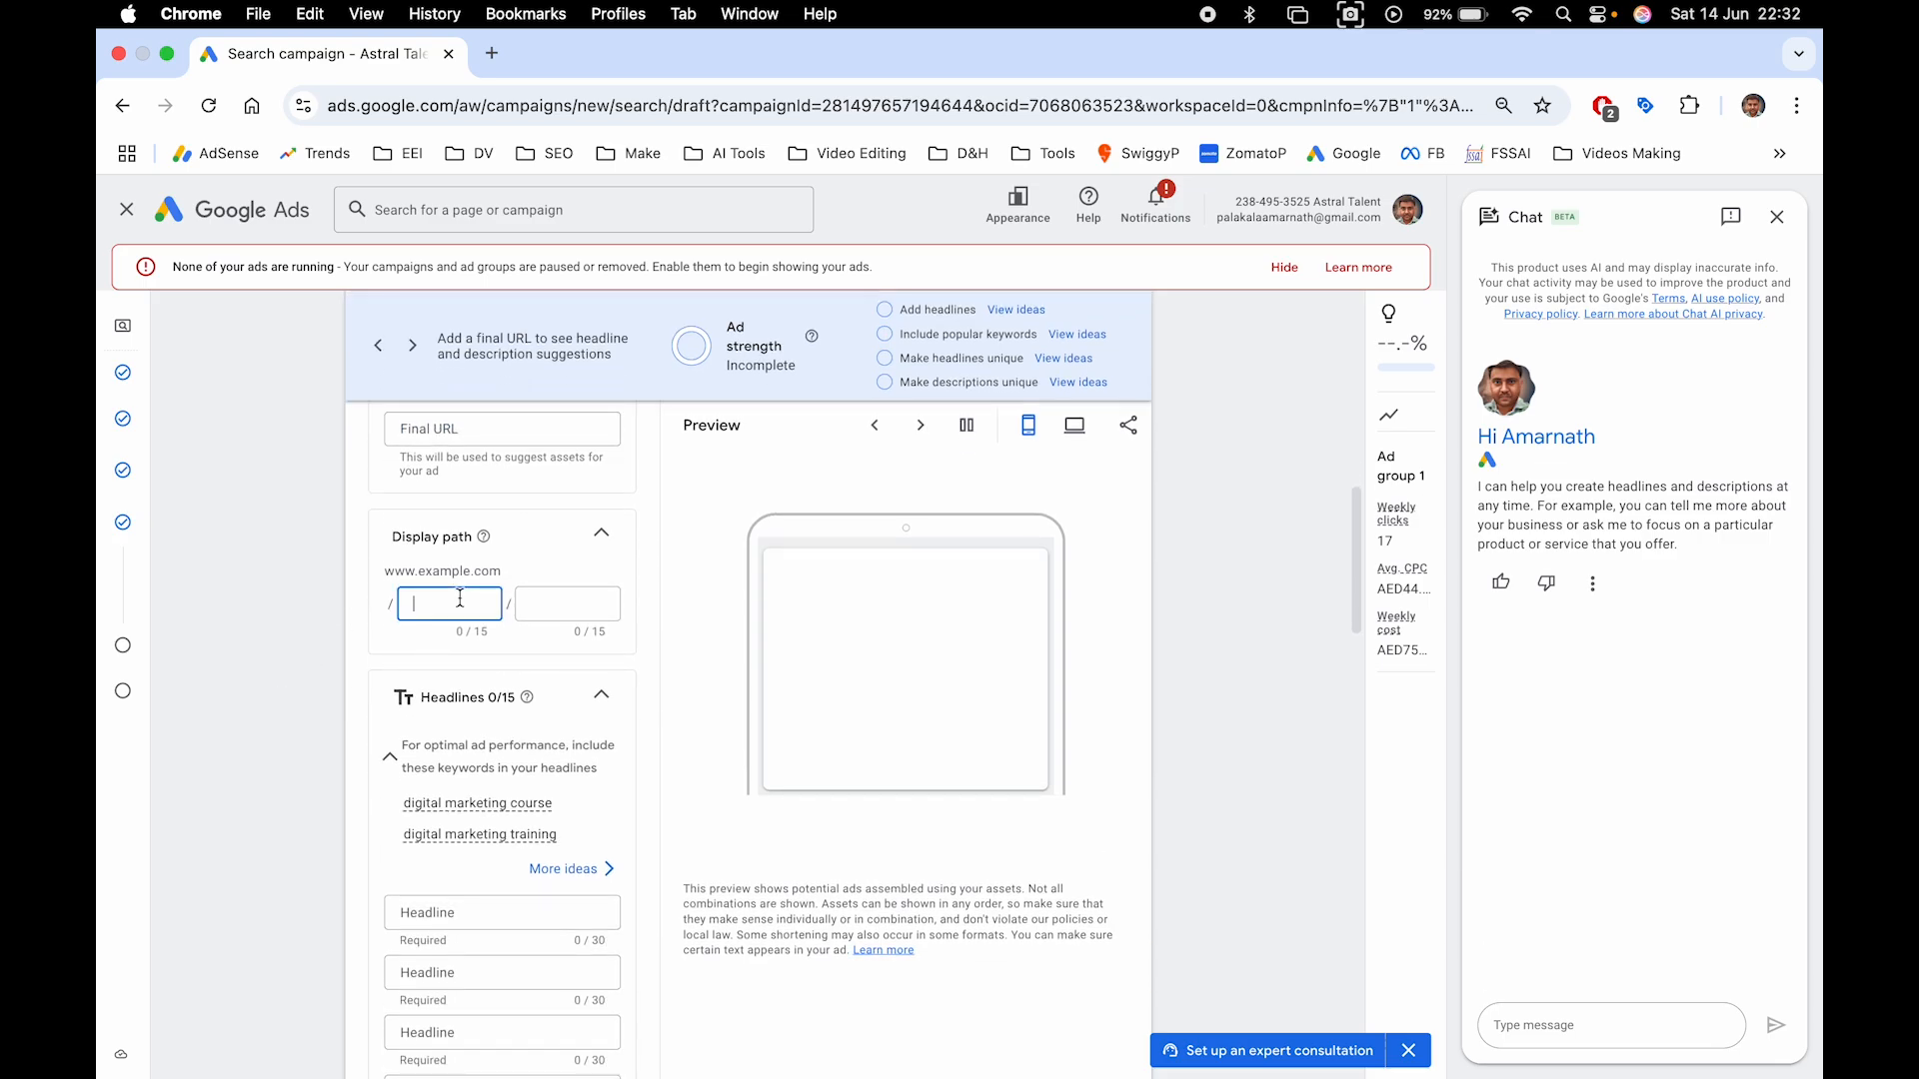
pyautogui.click(559, 596)
pyautogui.scroll(2, 559, 597)
pyautogui.click(475, 539)
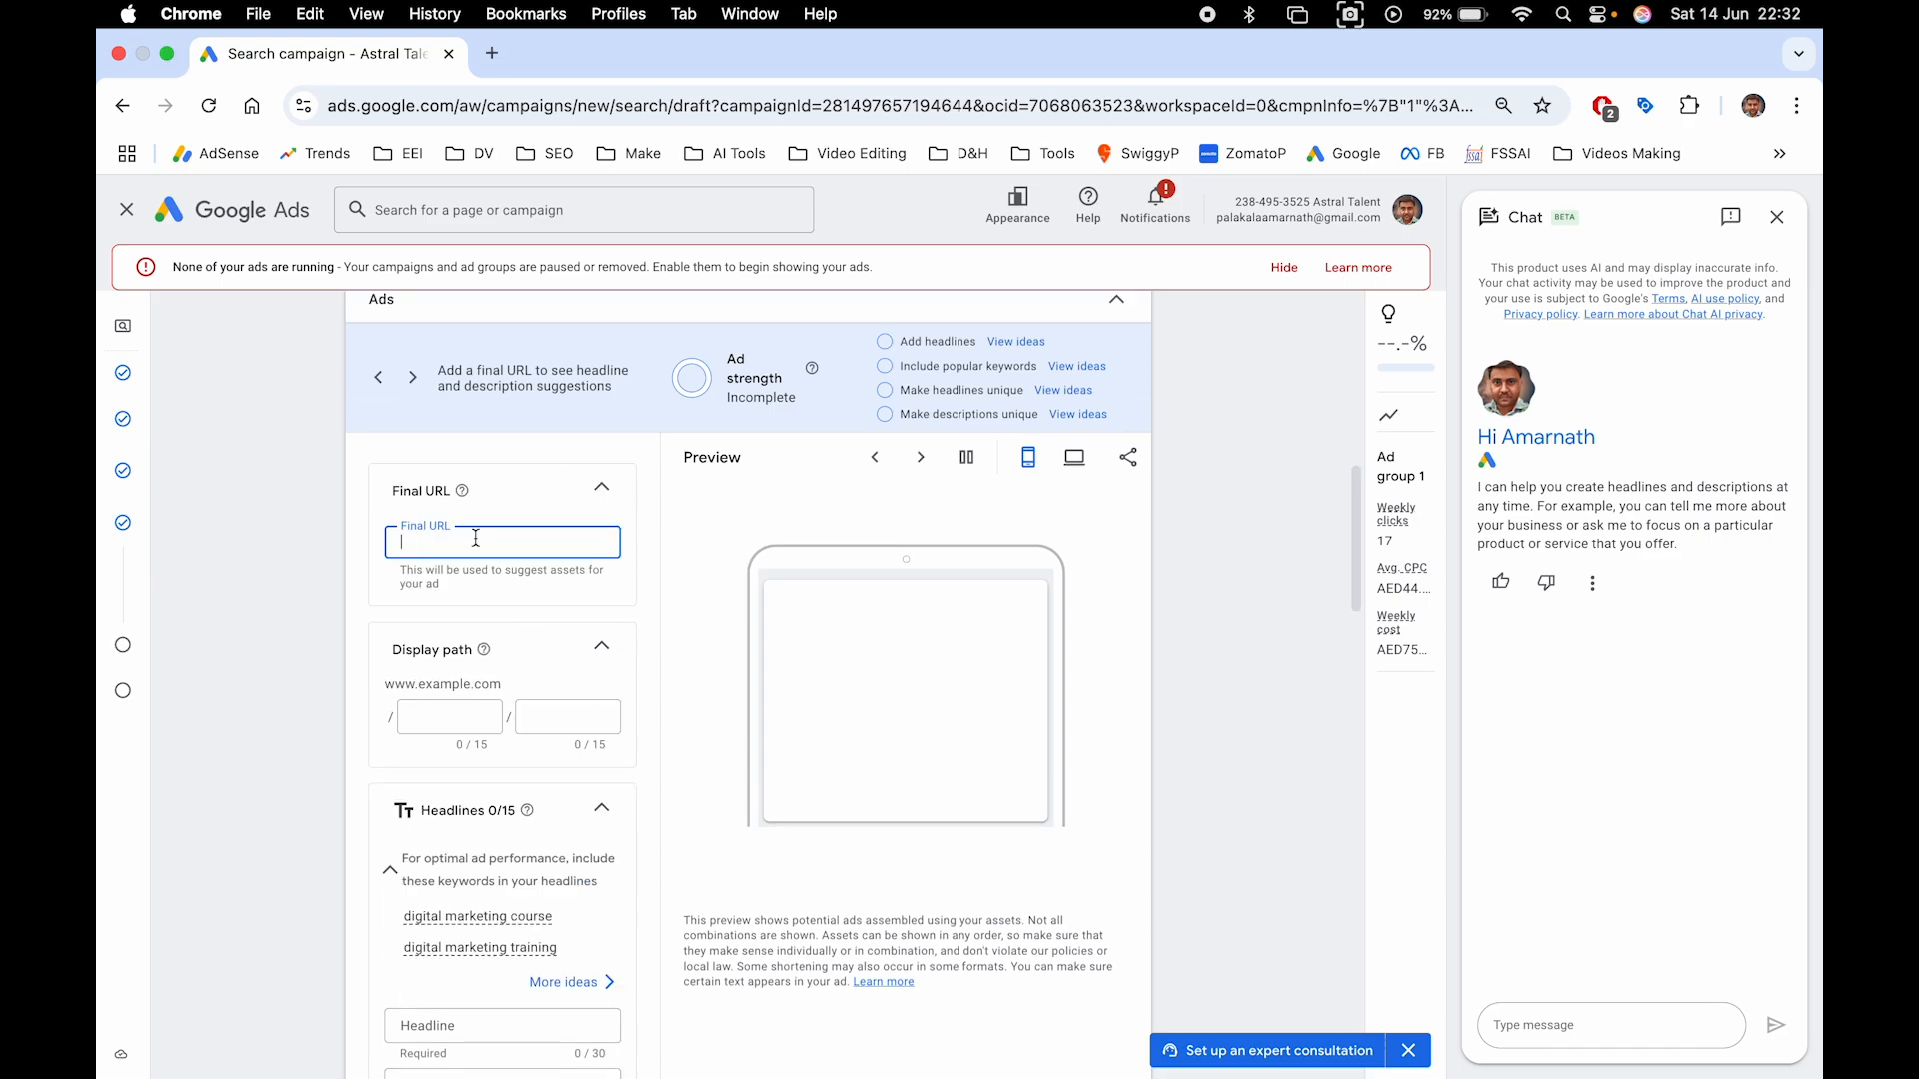
pyautogui.write('google.com')
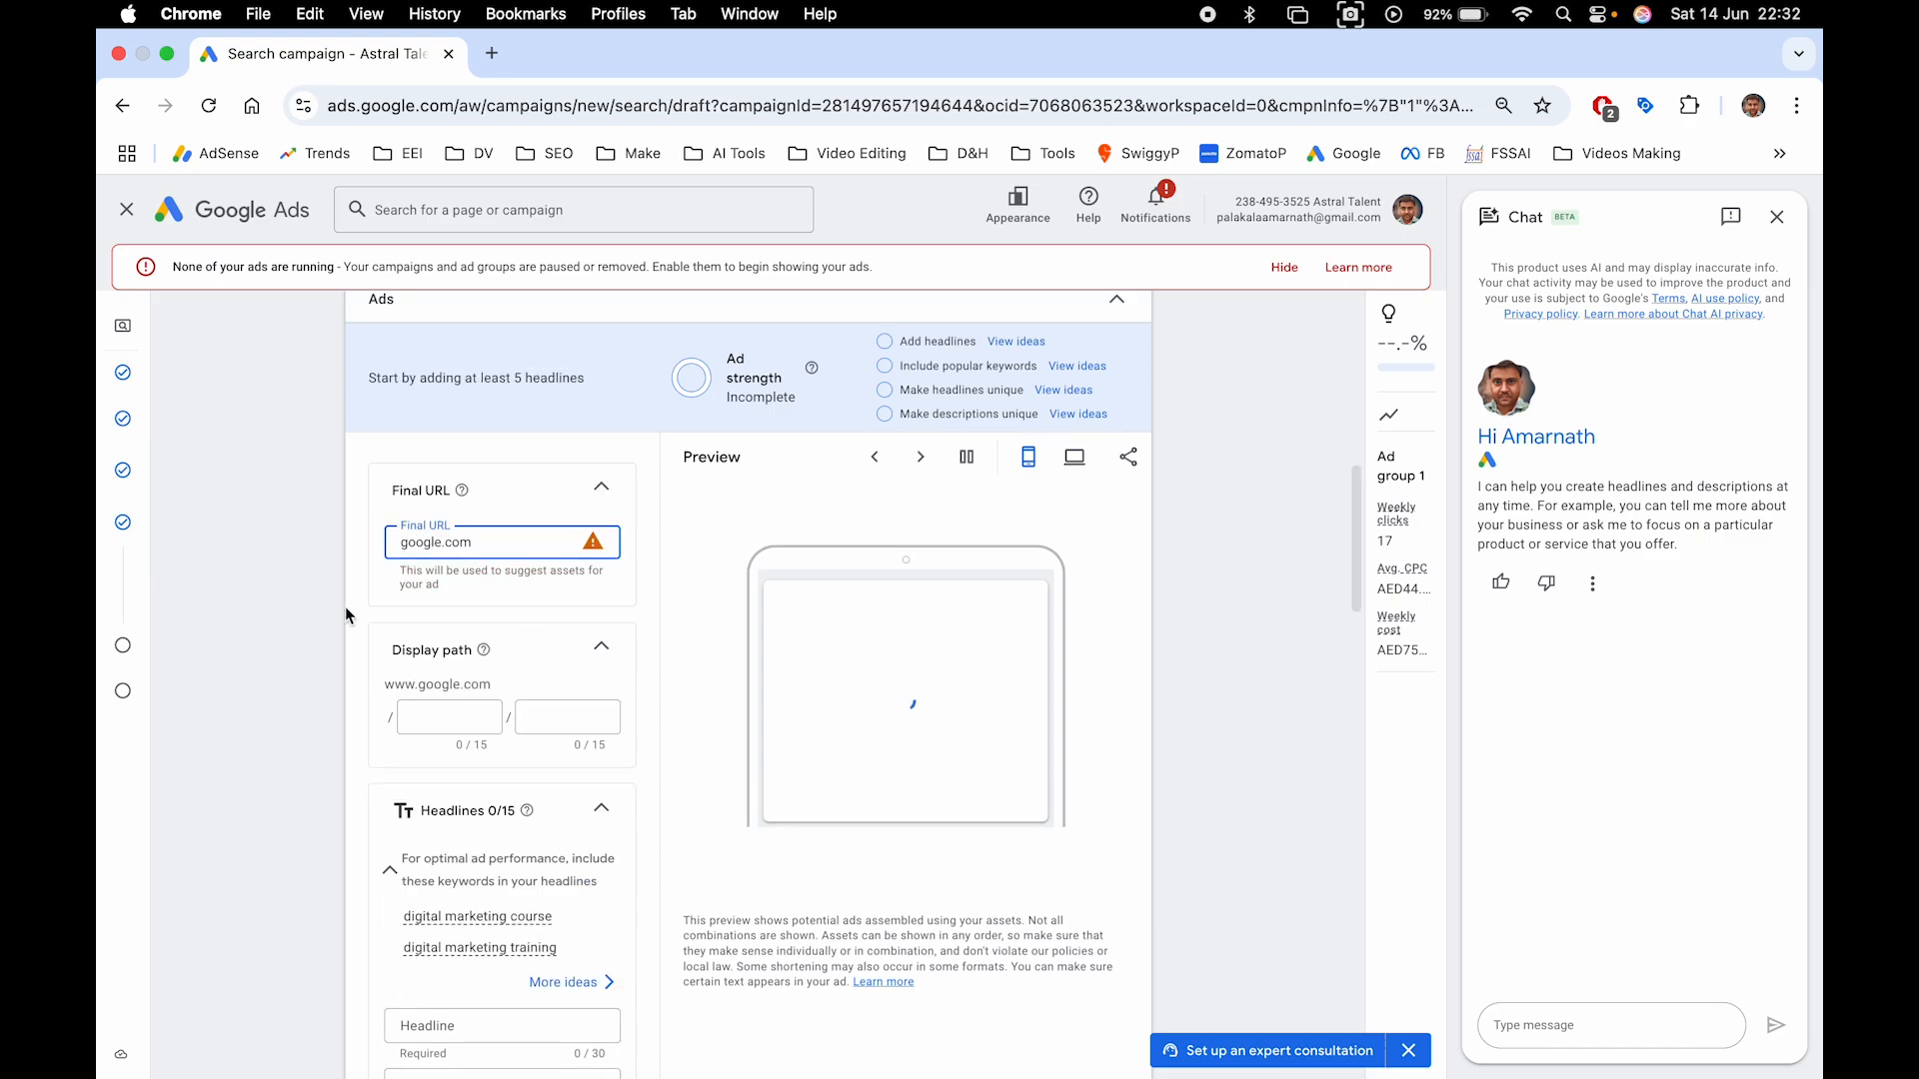
pyautogui.click(305, 655)
# Set the ad's display path to "digital-market" followed by "services"
pyautogui.scroll(-1, 306, 656)
pyautogui.click(430, 676)
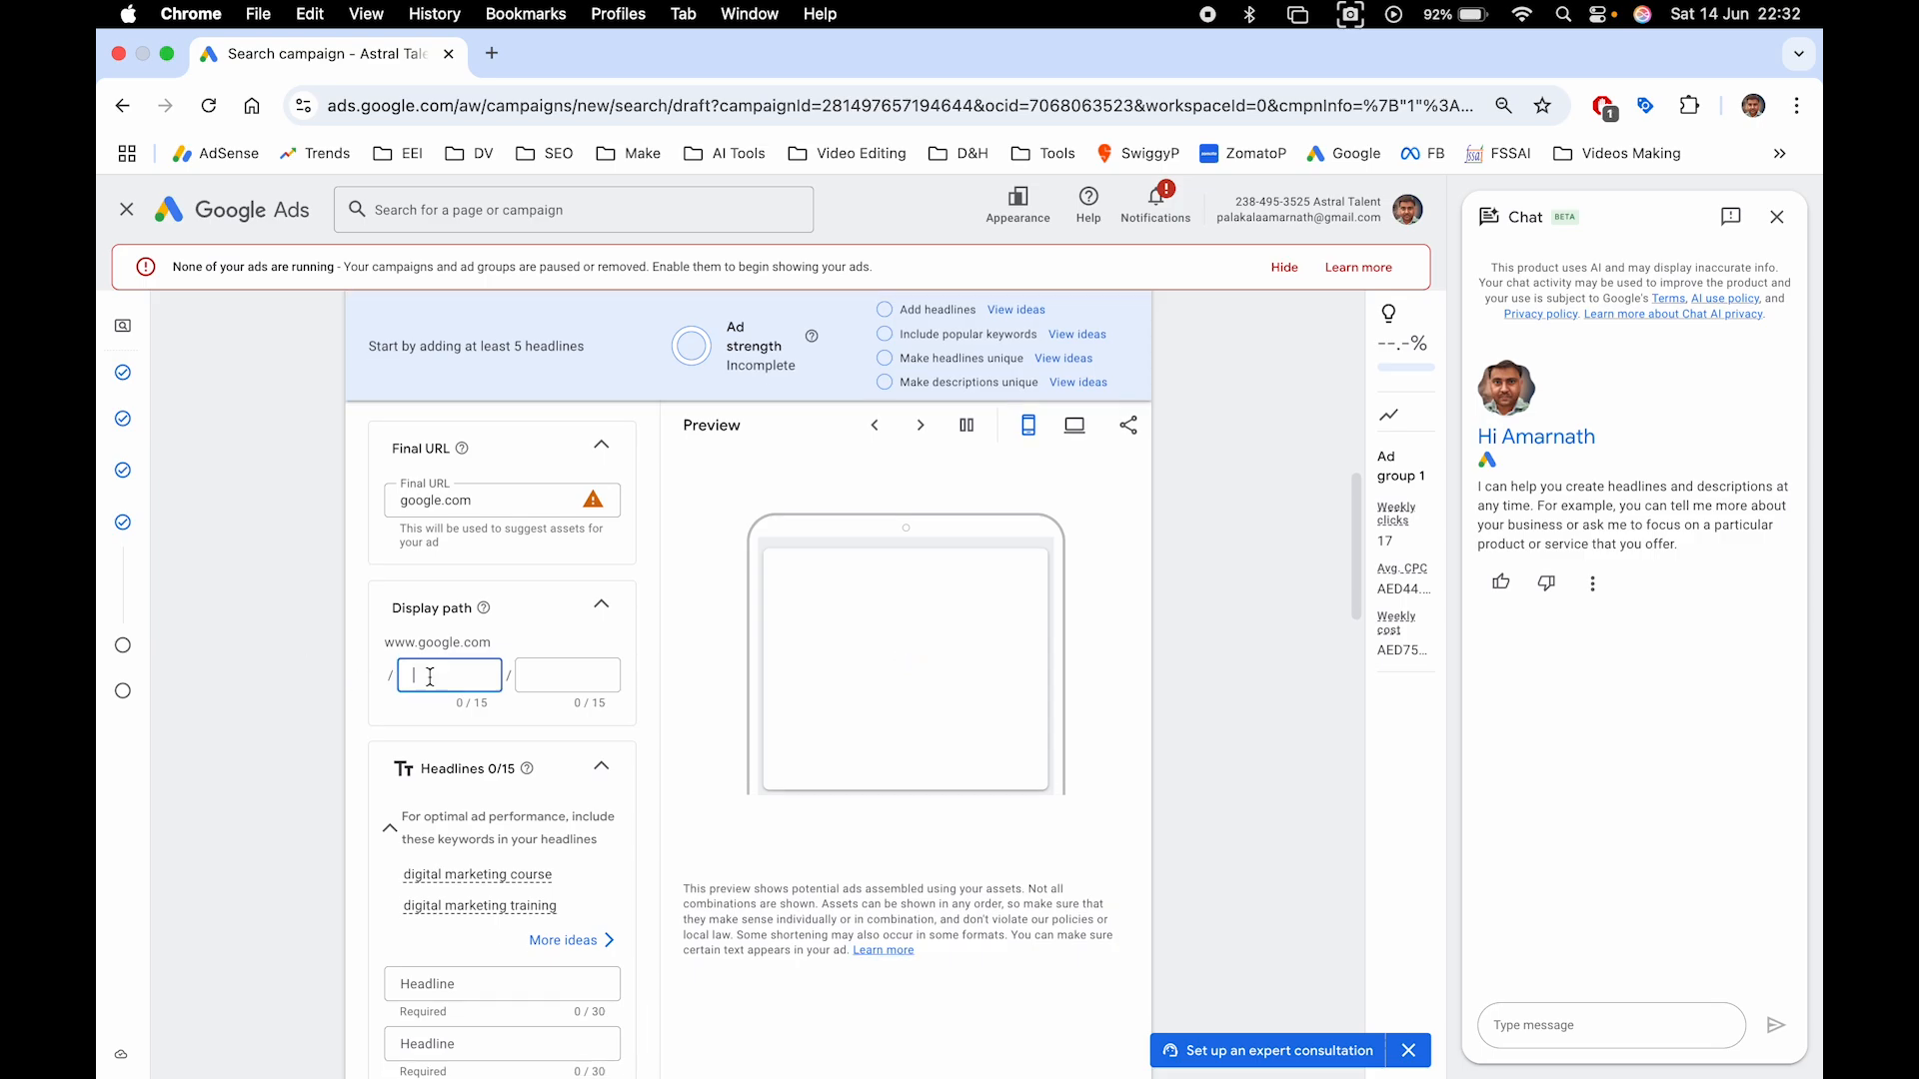
pyautogui.write('digital-marketing')
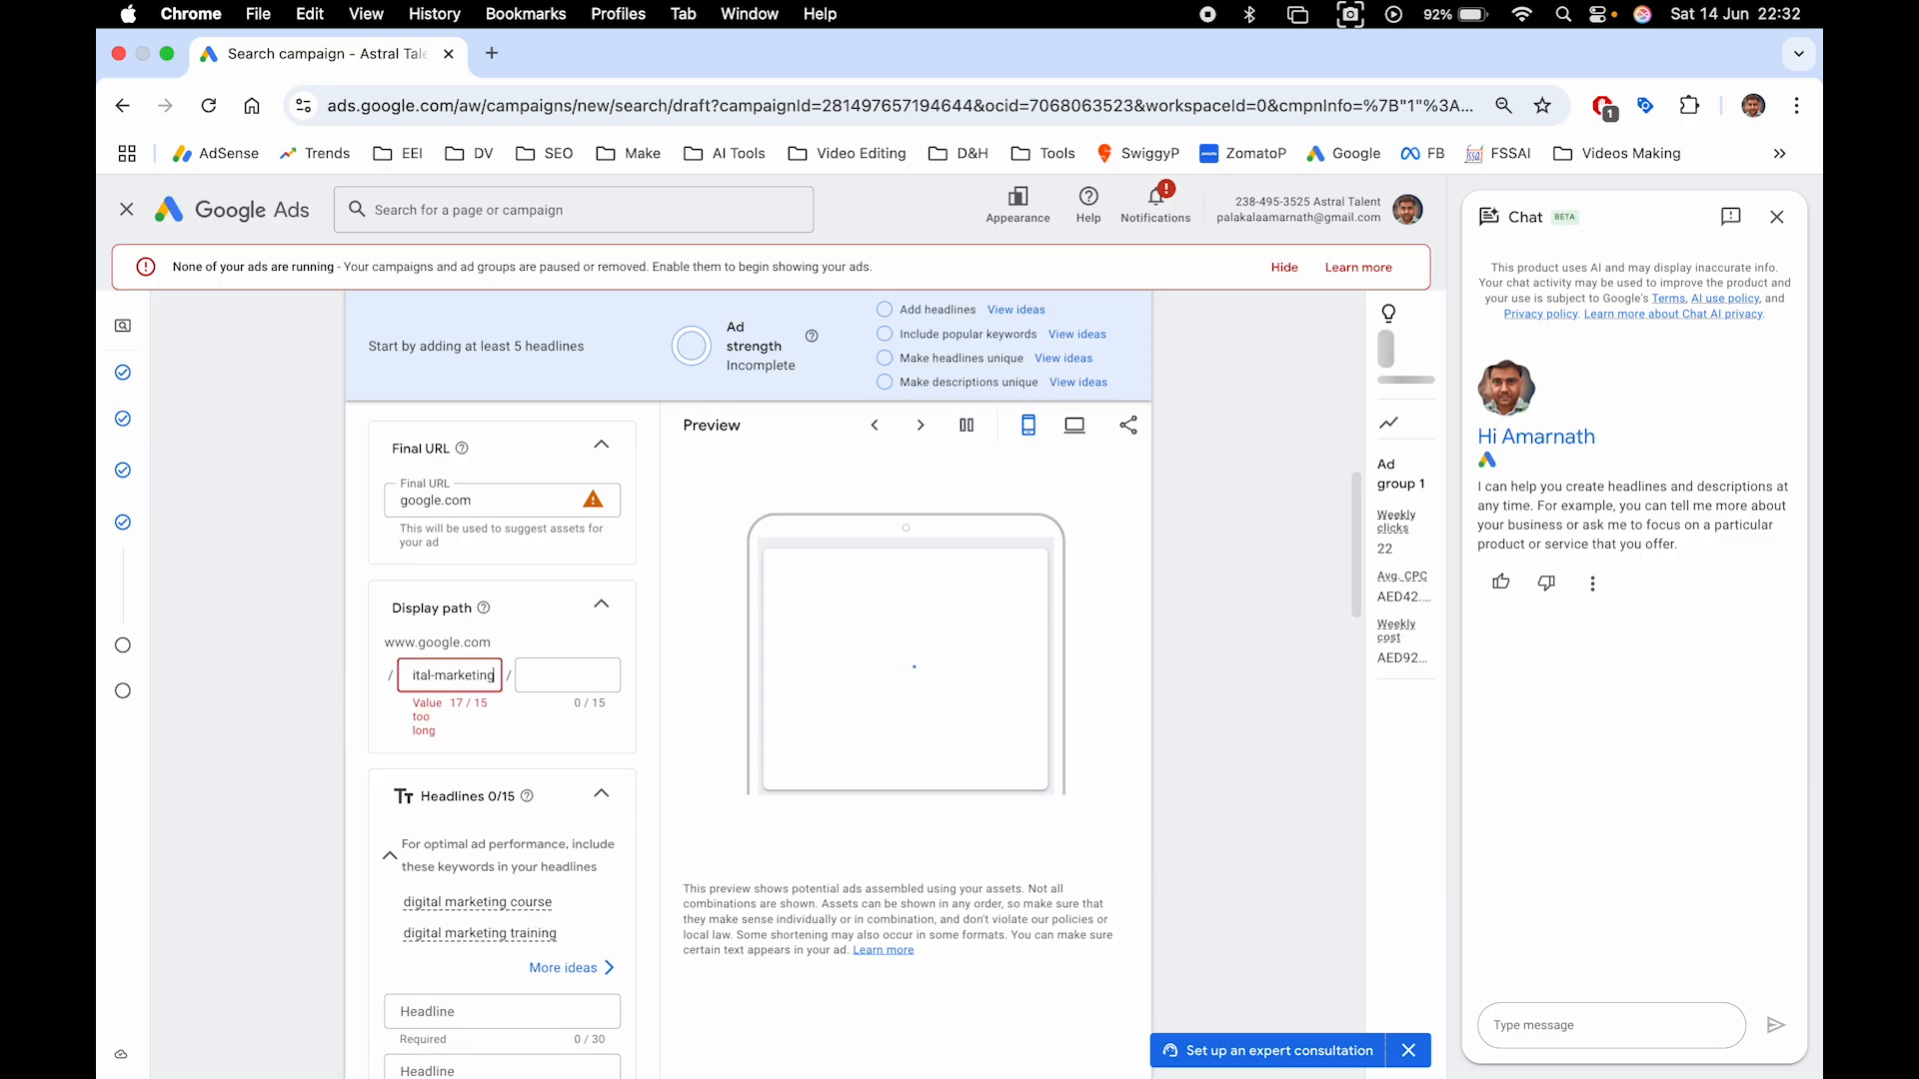
pyautogui.press('BackSpace')
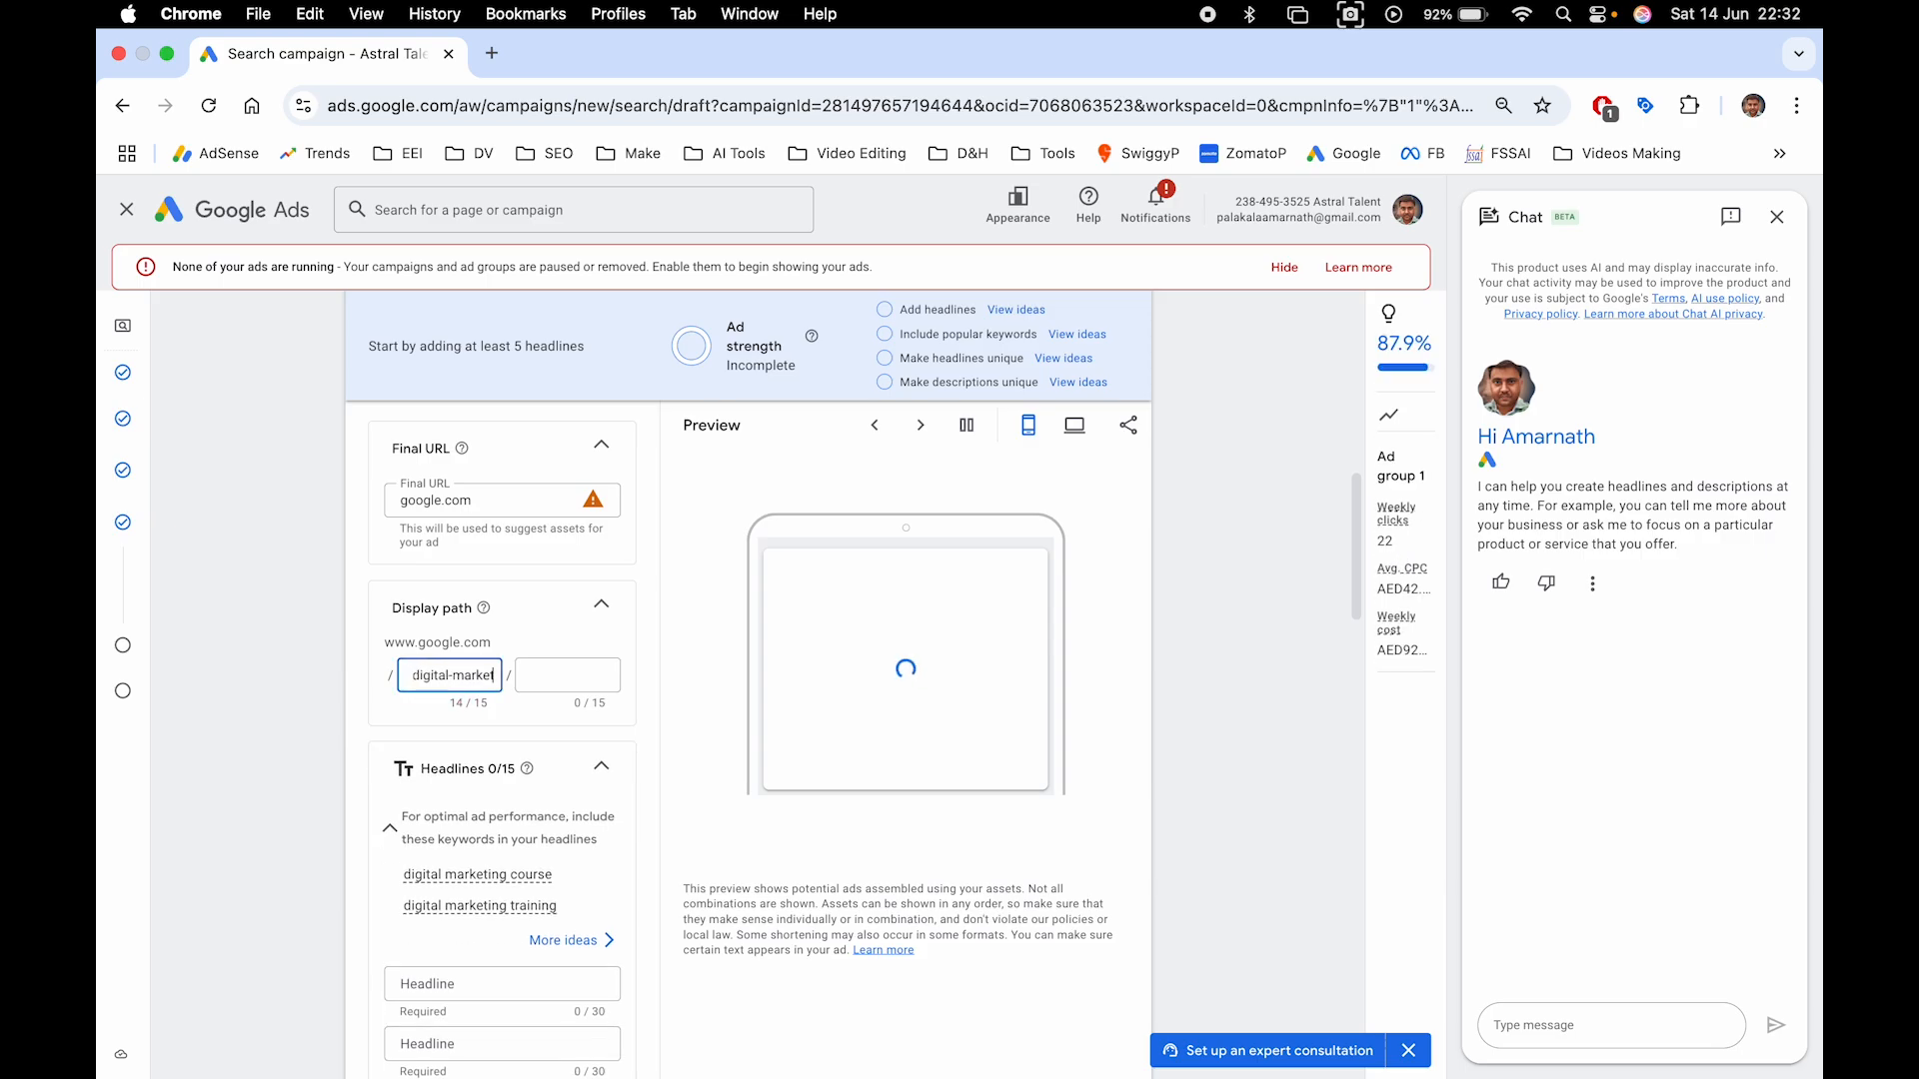
pyautogui.press('Tab')
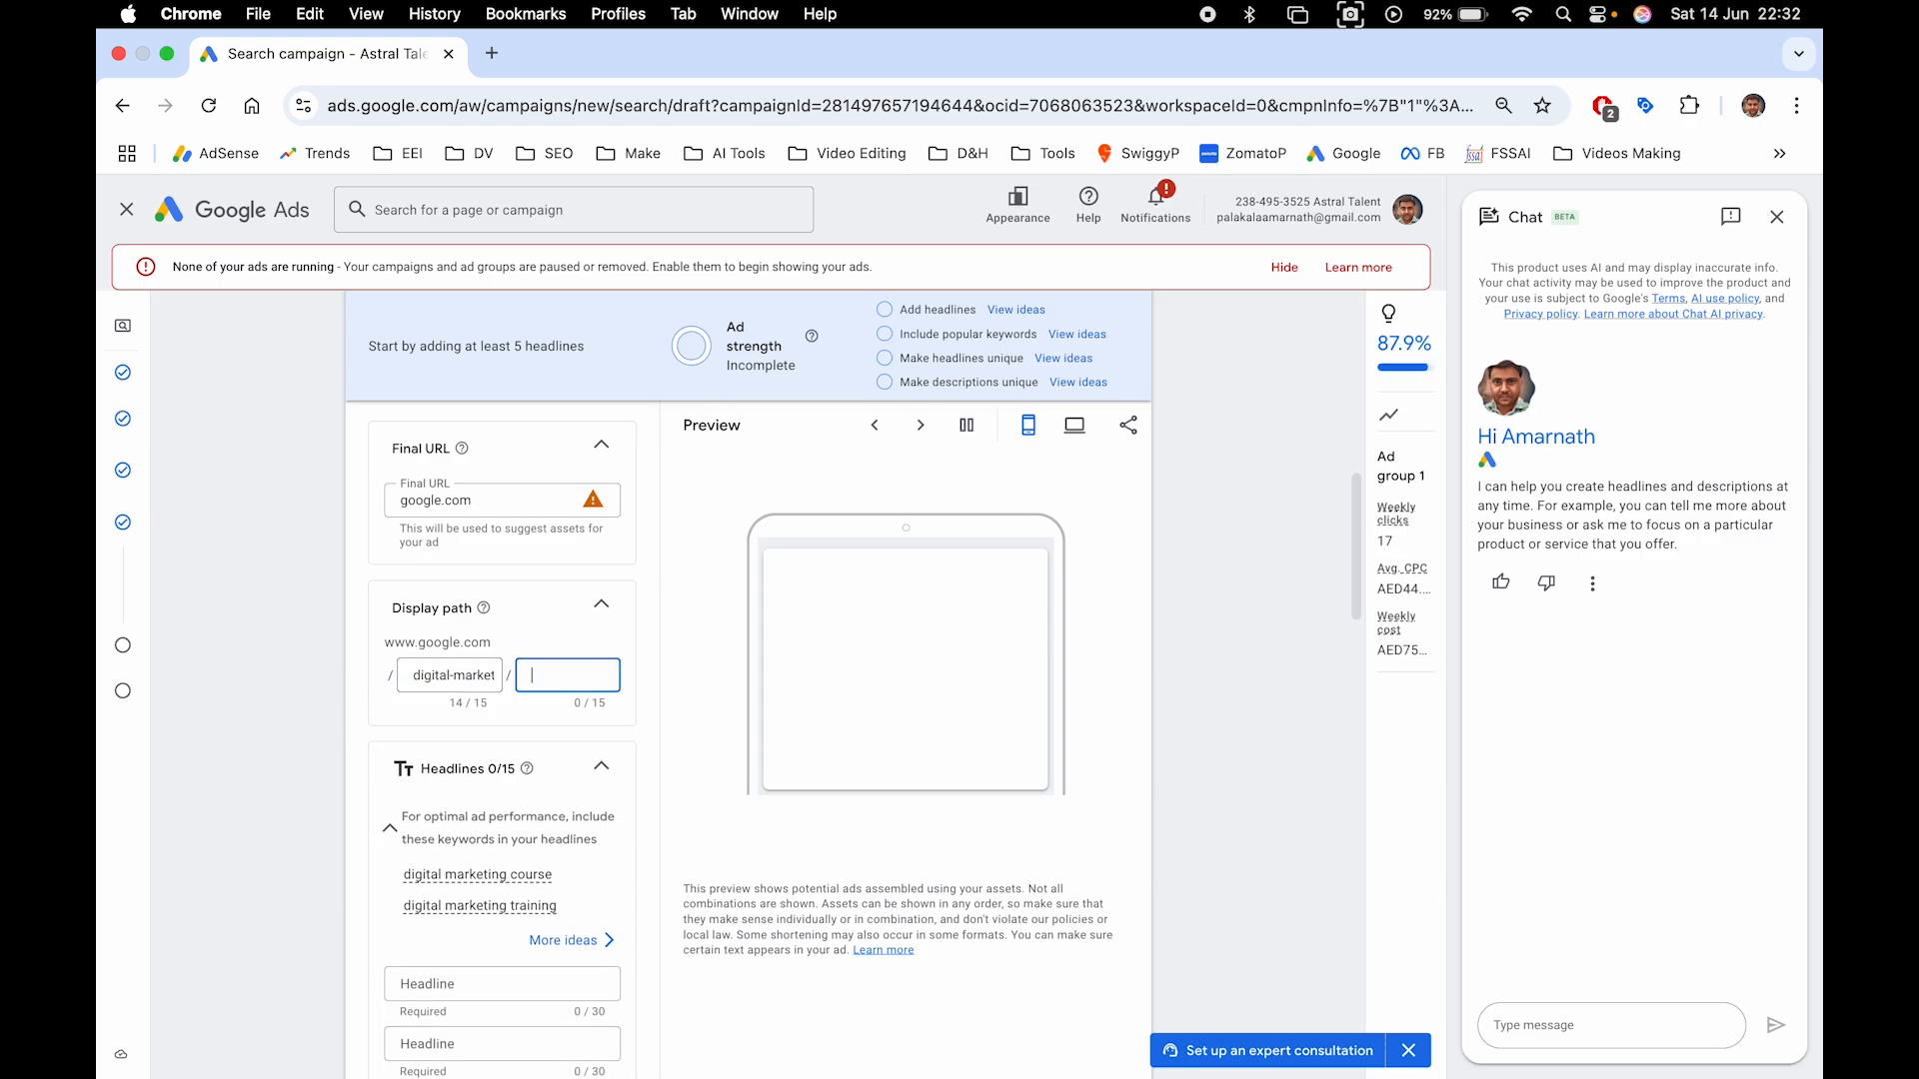
pyautogui.write('services')
pyautogui.click(259, 755)
# Examine the ad's headline and description fields, including the suggested keywords and headline ideas
pyautogui.scroll(-3, 259, 755)
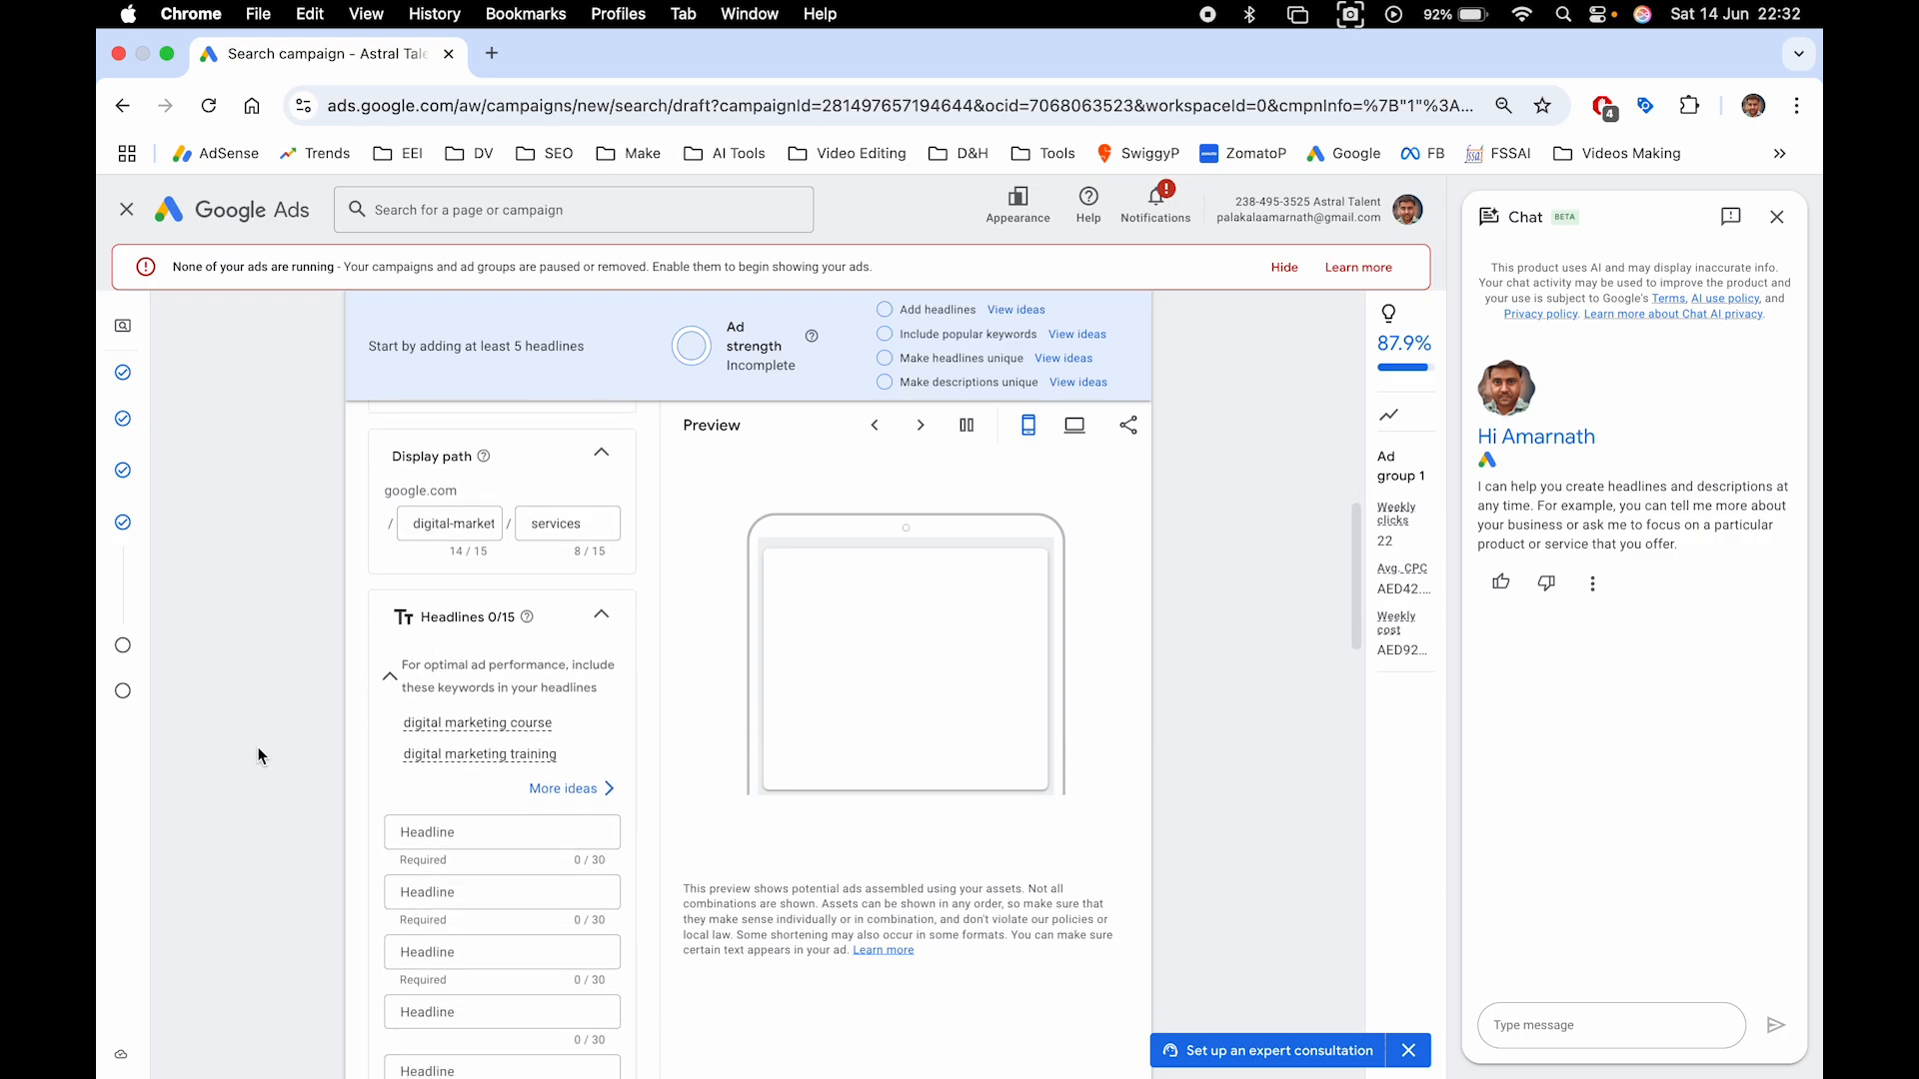
pyautogui.scroll(-2, 290, 697)
pyautogui.click(460, 750)
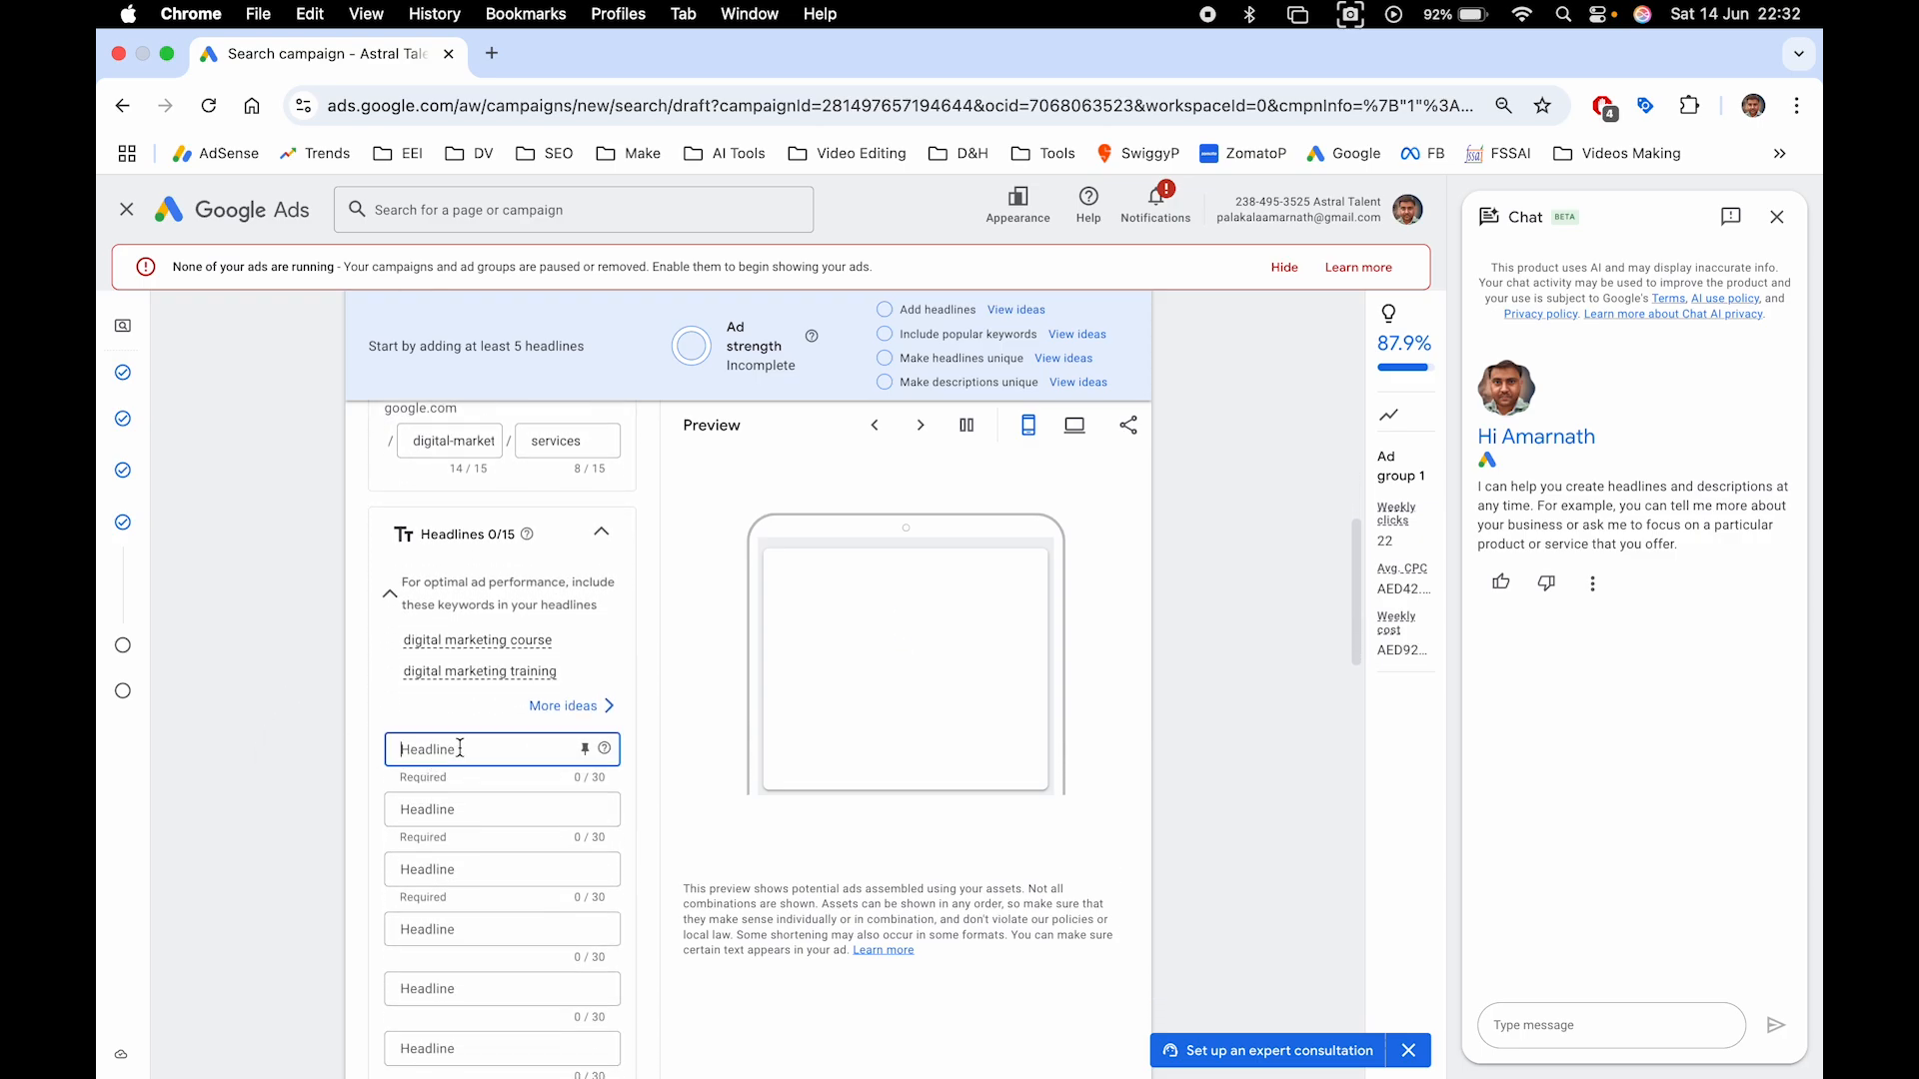
pyautogui.scroll(-5, 327, 752)
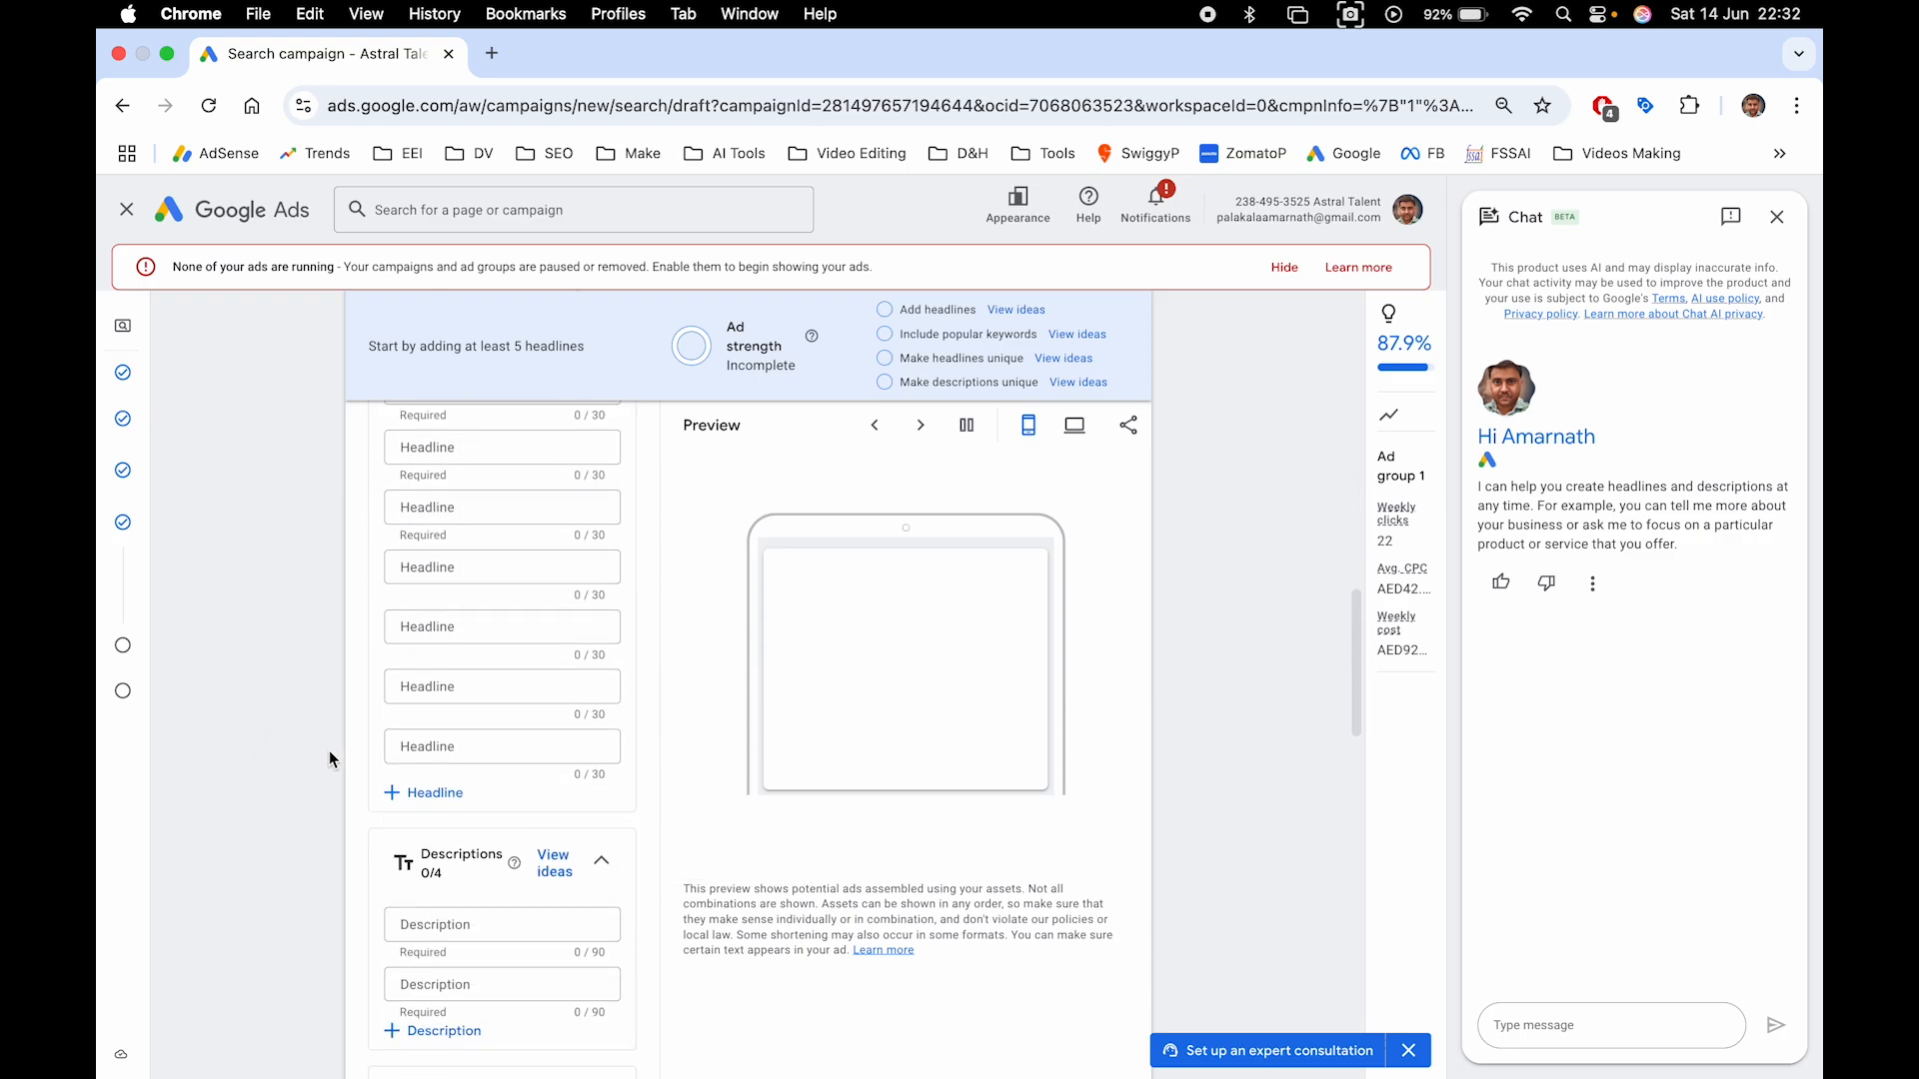
pyautogui.scroll(2, 550, 728)
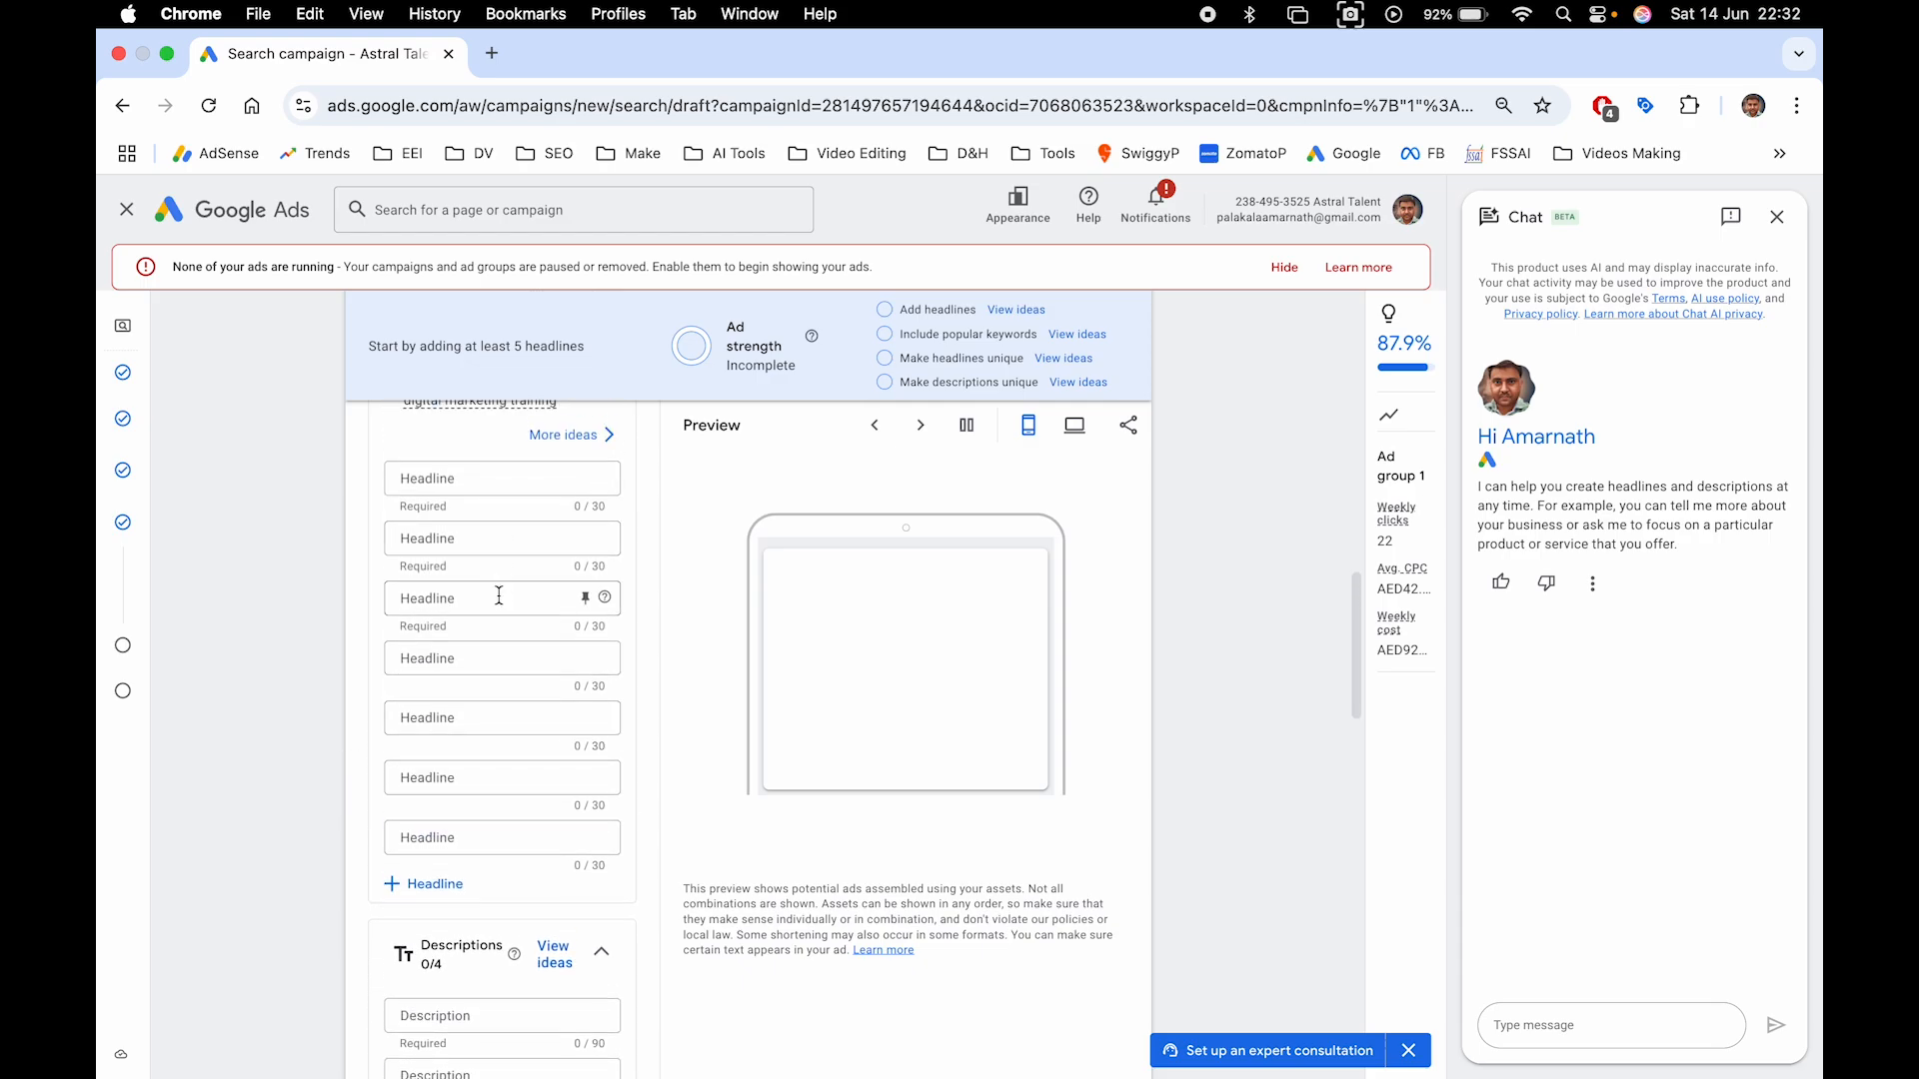
pyautogui.scroll(2, 499, 595)
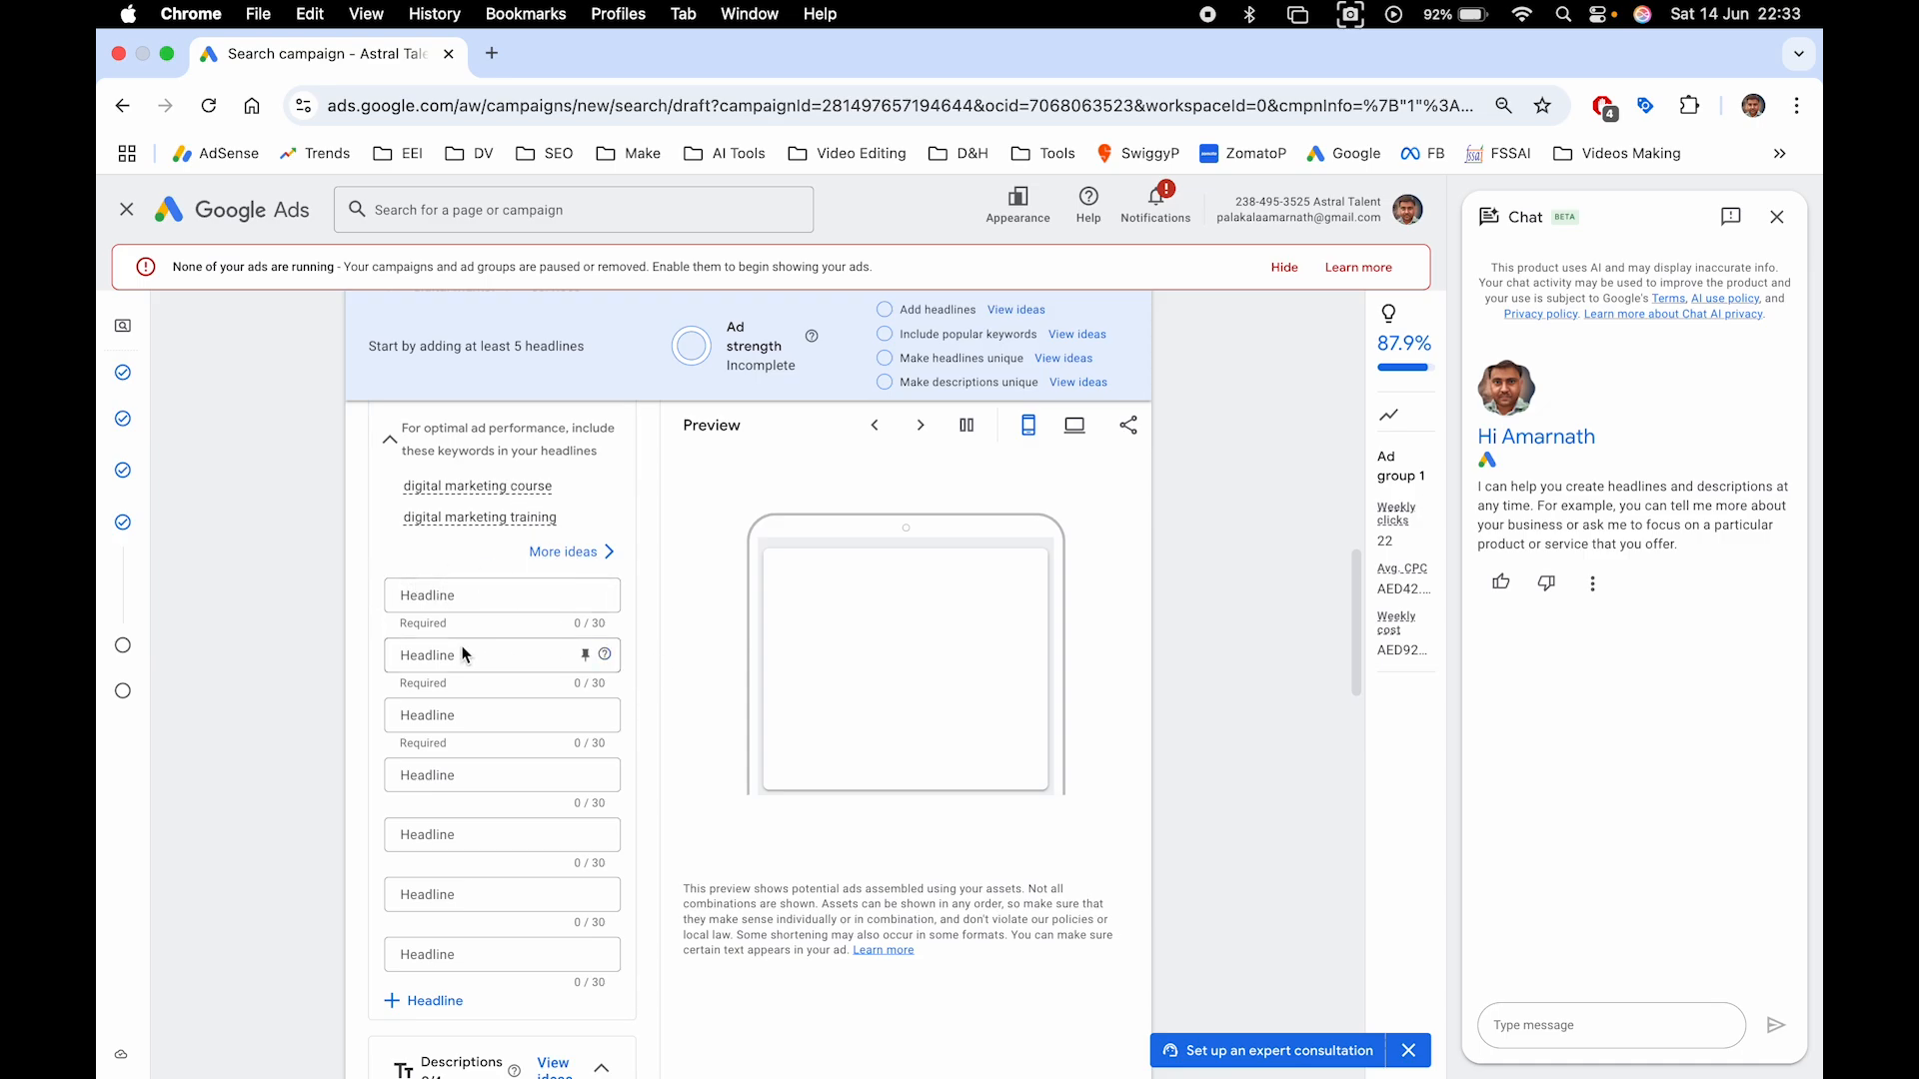
pyautogui.click(499, 716)
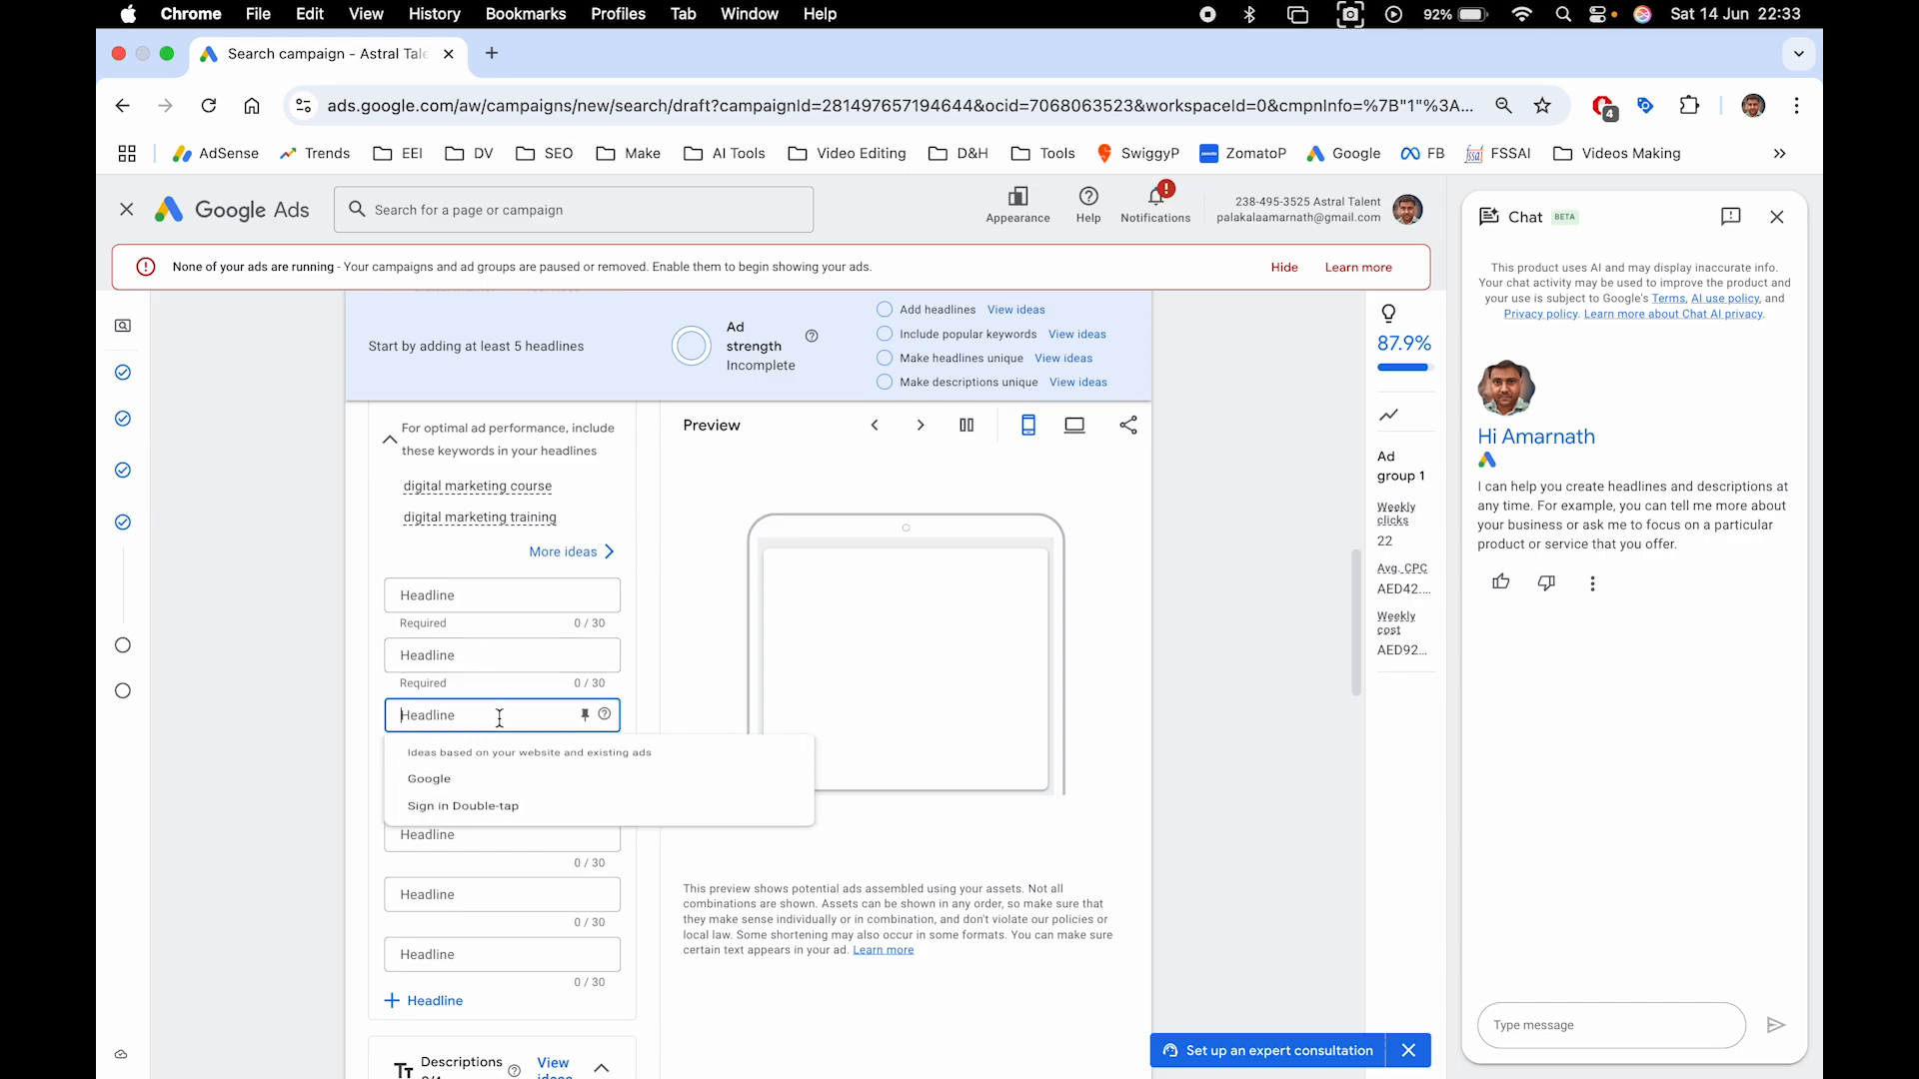
pyautogui.click(681, 709)
pyautogui.scroll(-1, 652, 775)
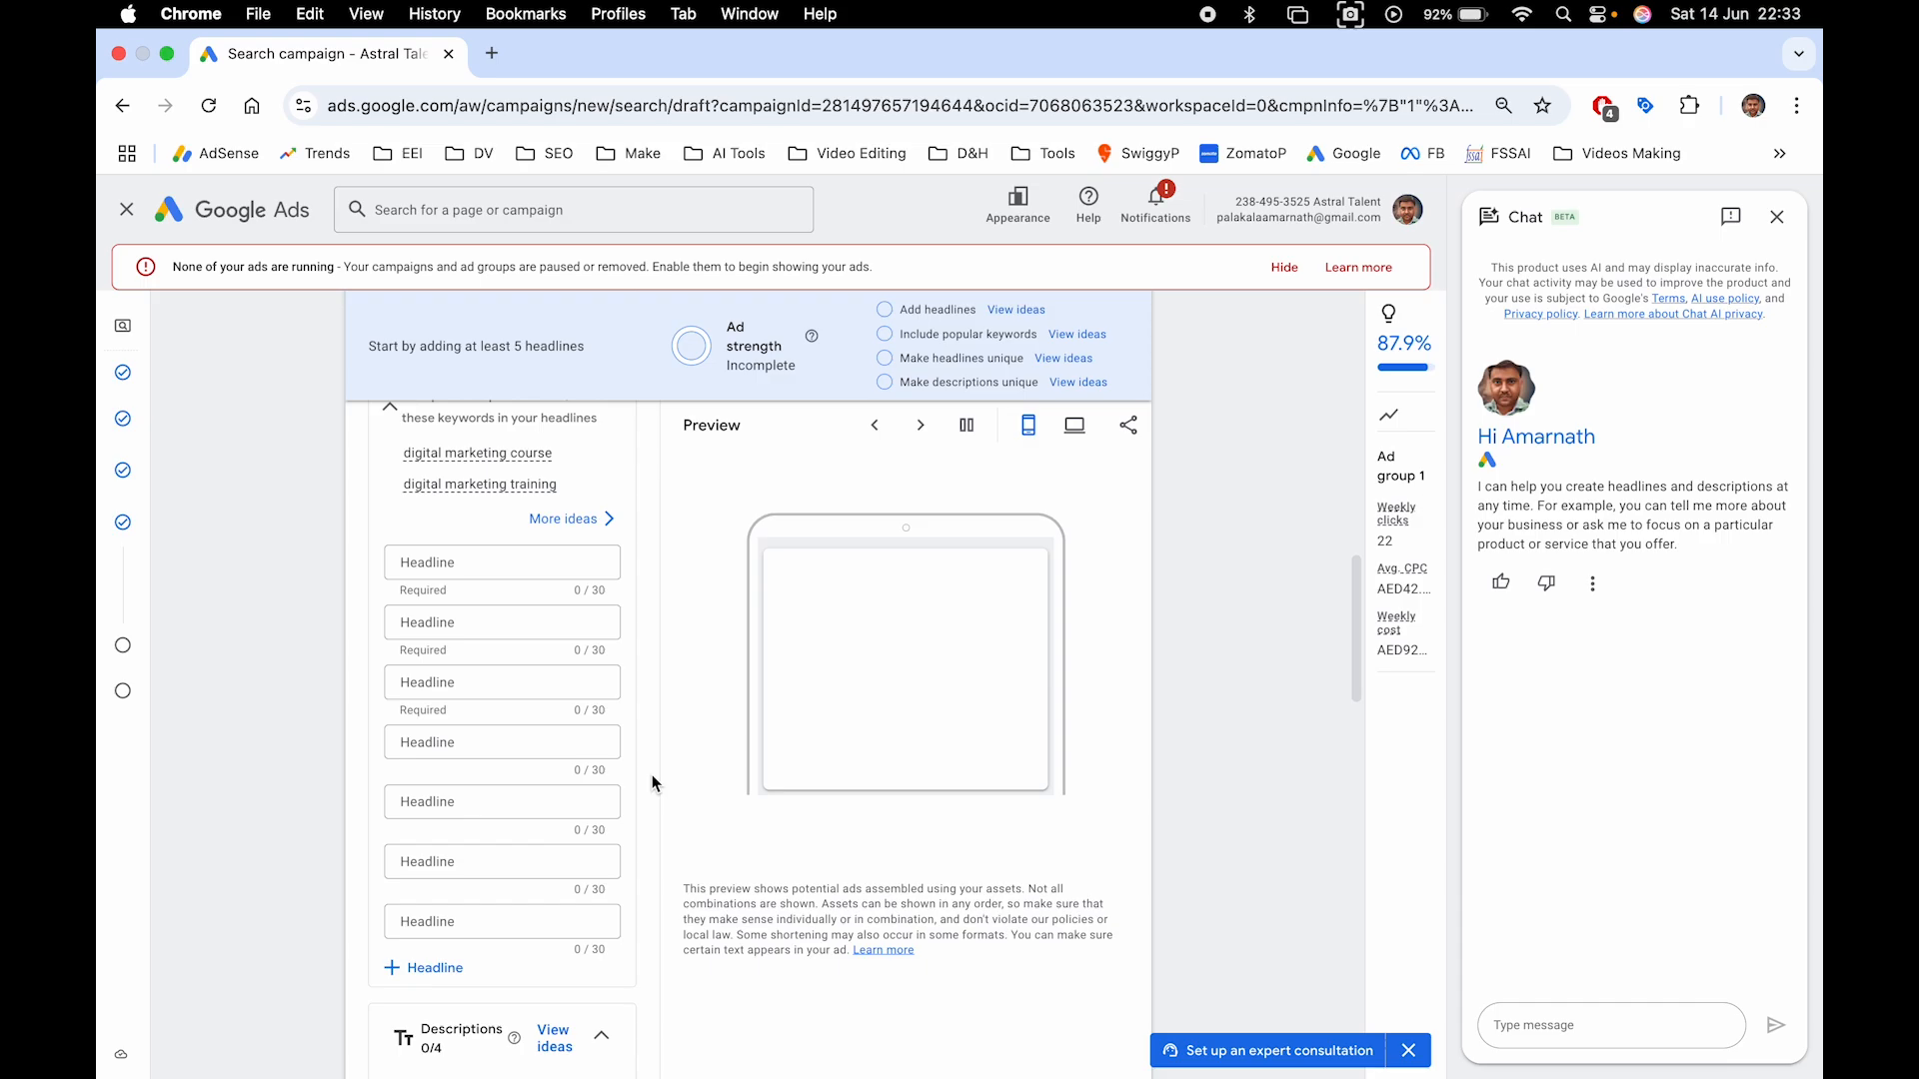
pyautogui.scroll(-1, 652, 782)
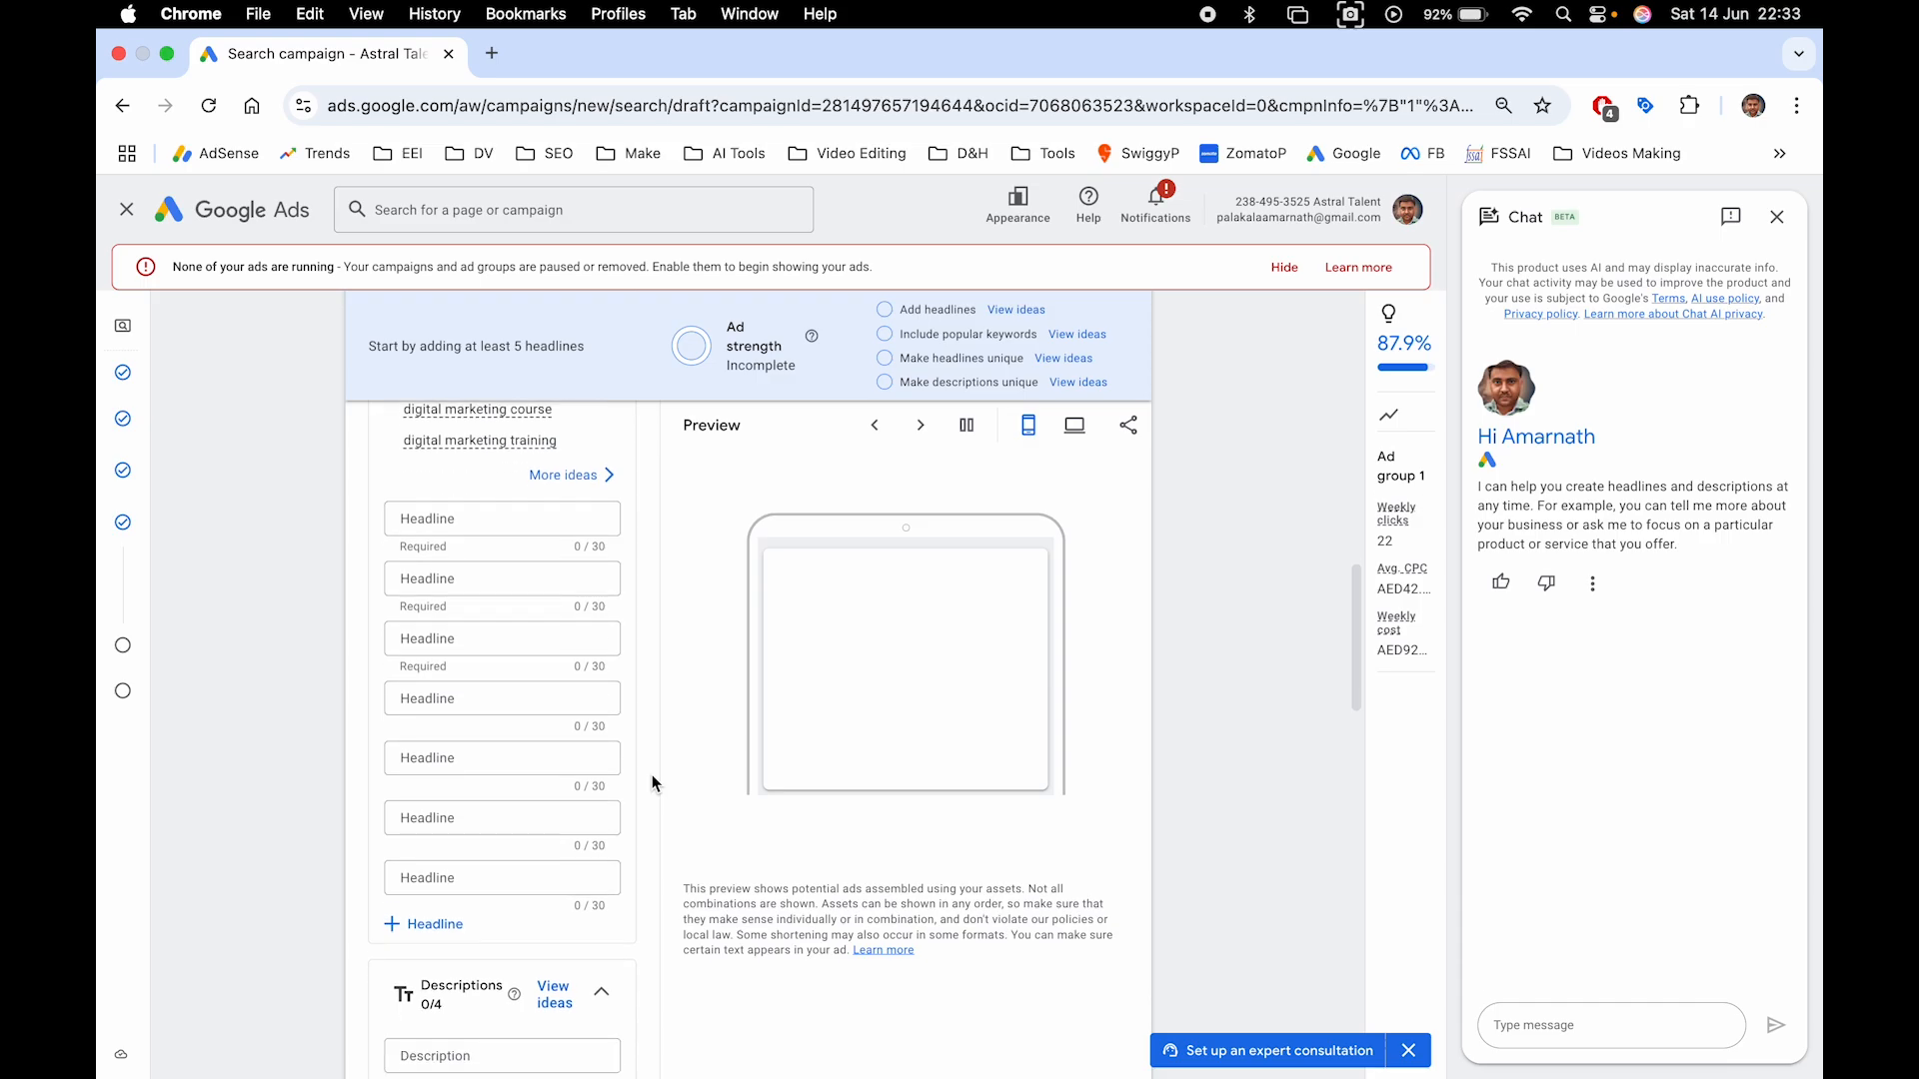
pyautogui.scroll(-1, 660, 740)
pyautogui.scroll(1, 660, 740)
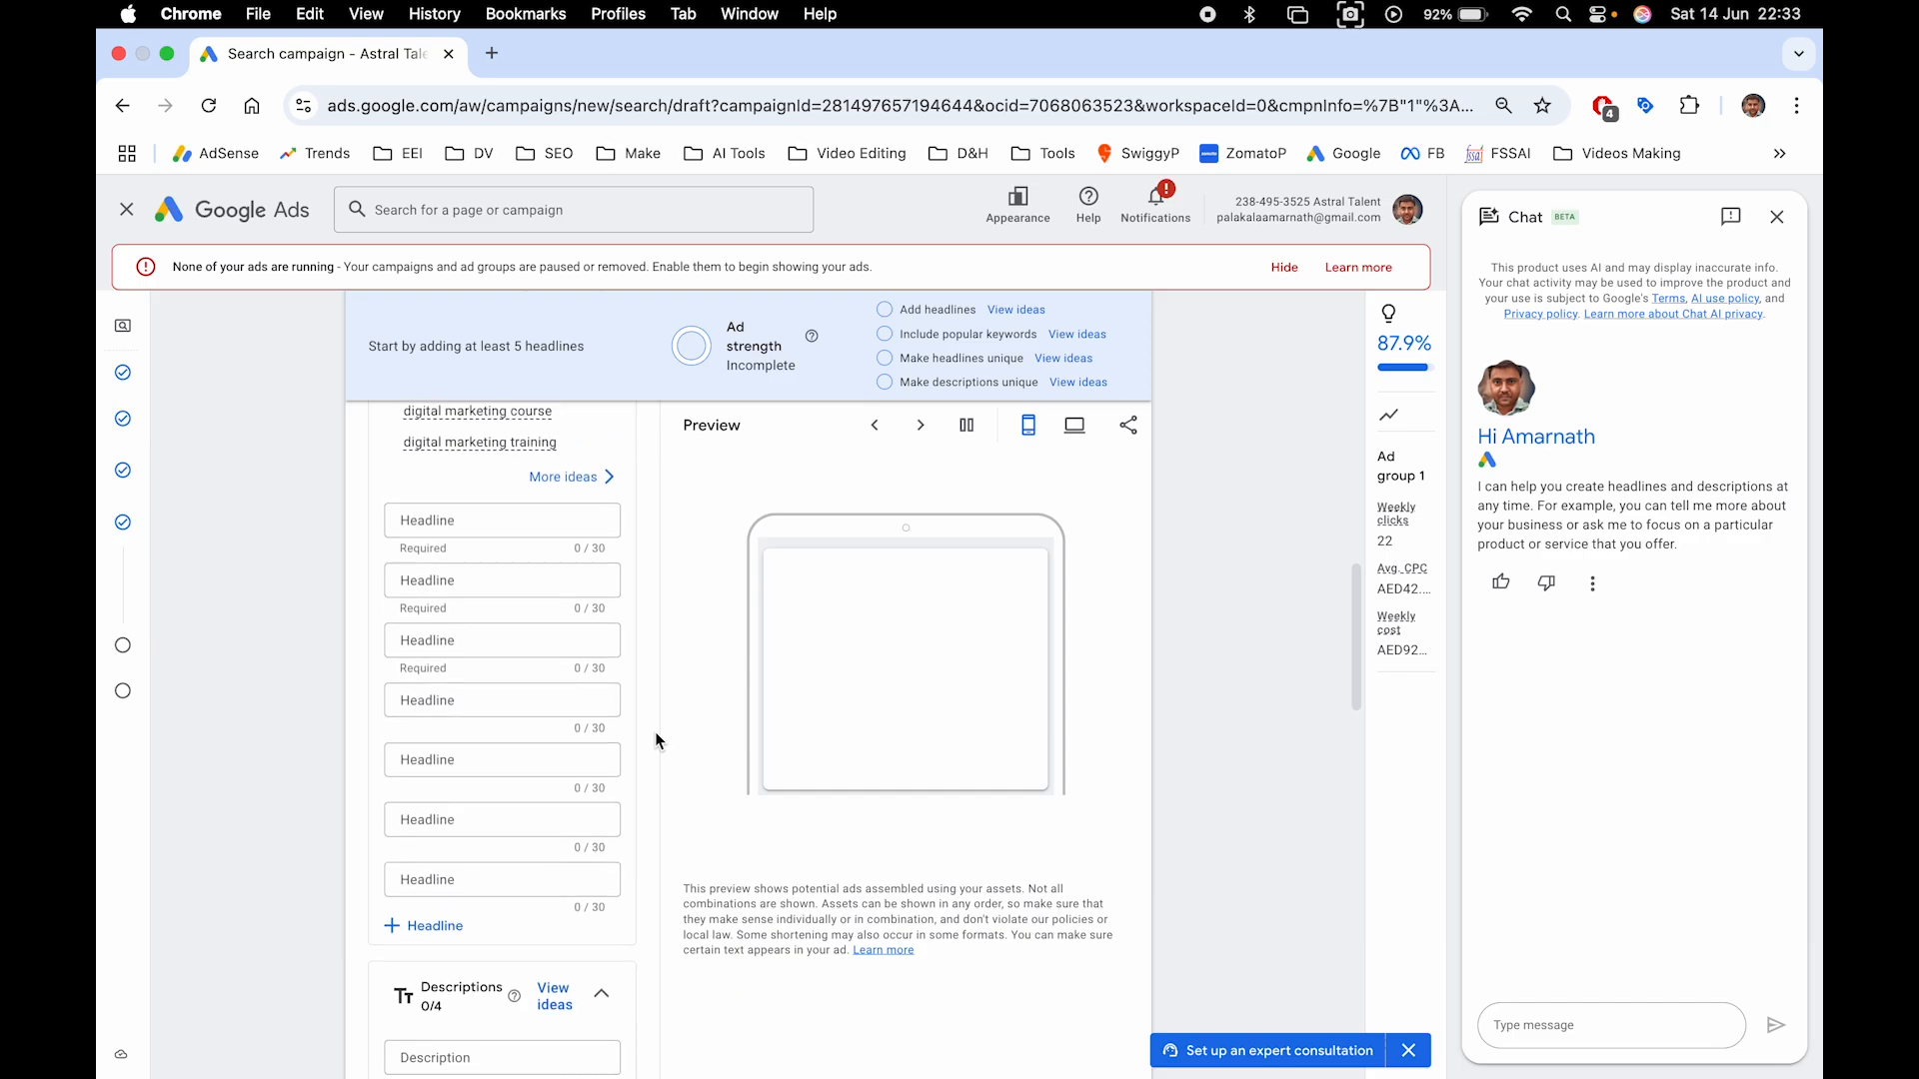
pyautogui.scroll(3, 656, 736)
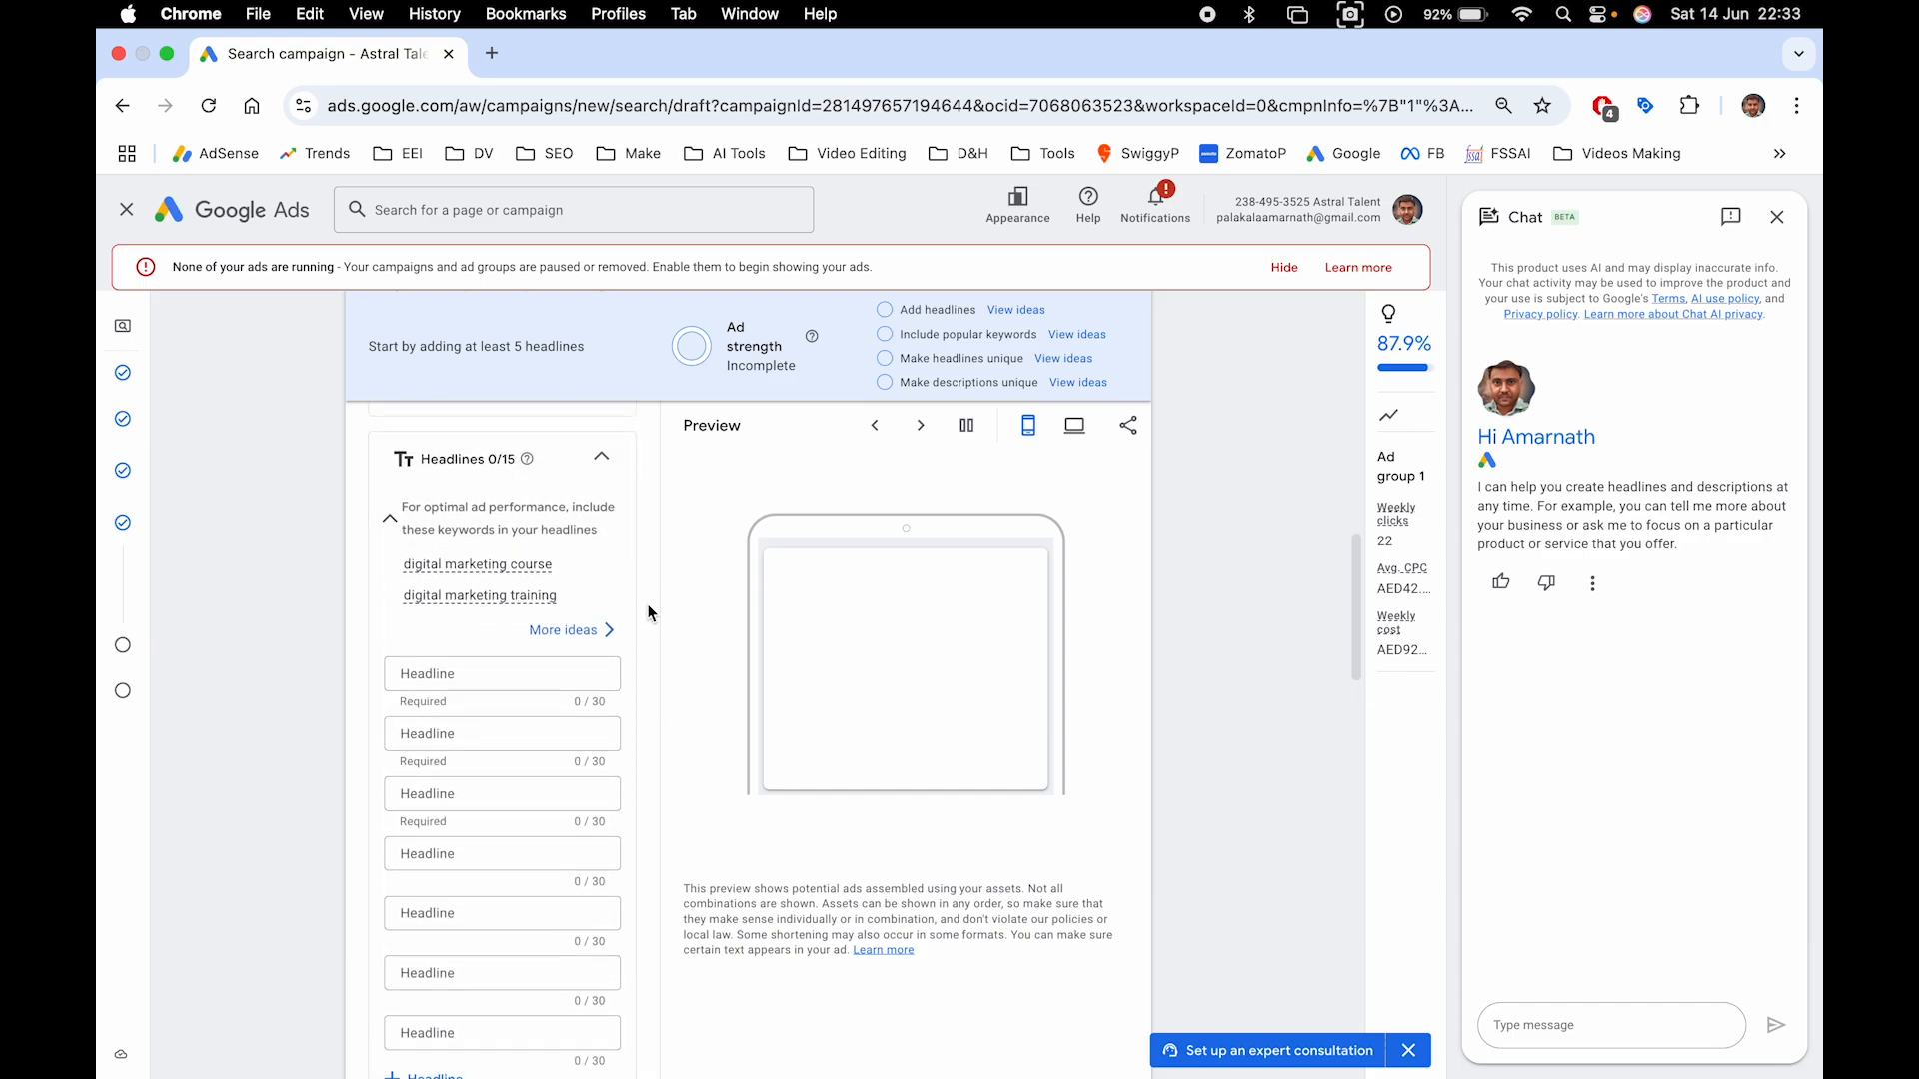
# Examine the ad's remaining asset sections, from descriptions, images and business name to sitelinks, callouts and the additional asset types
pyautogui.scroll(-12, 650, 612)
pyautogui.click(453, 572)
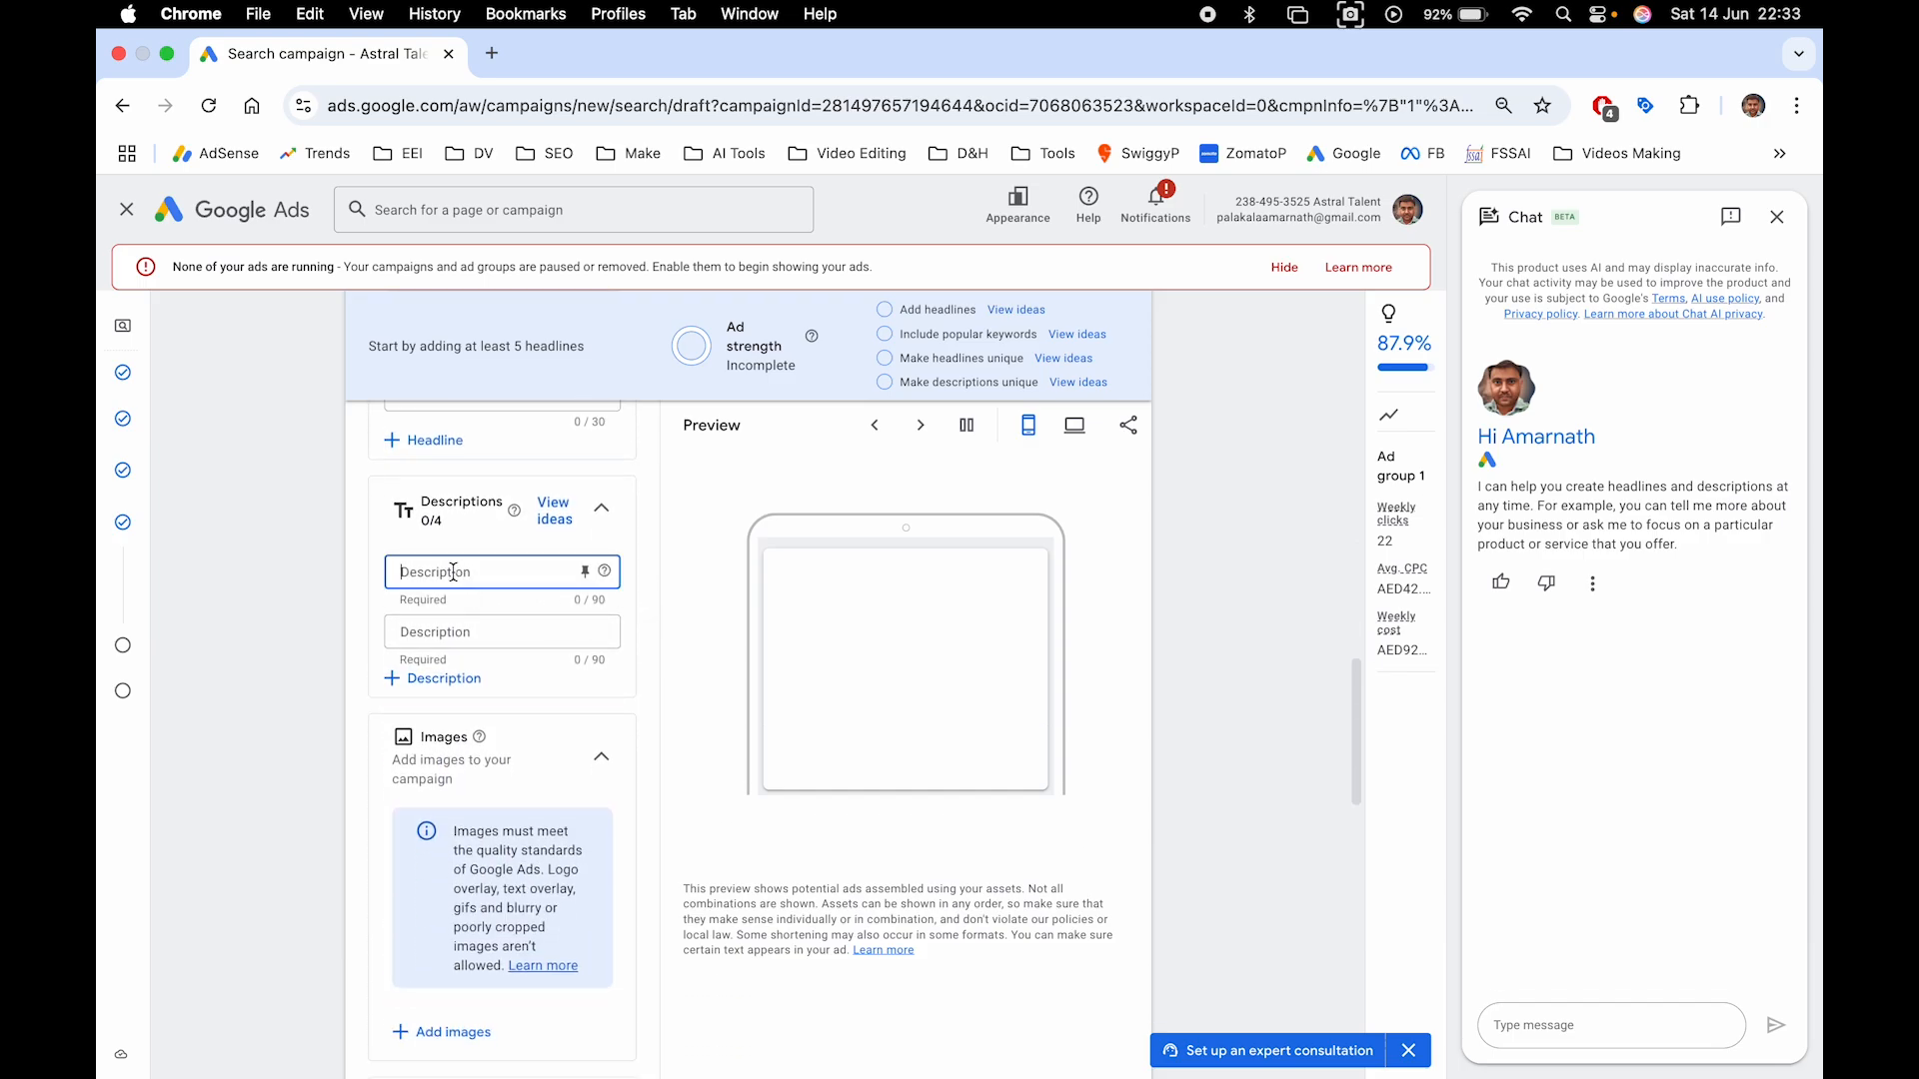
pyautogui.scroll(-5, 363, 763)
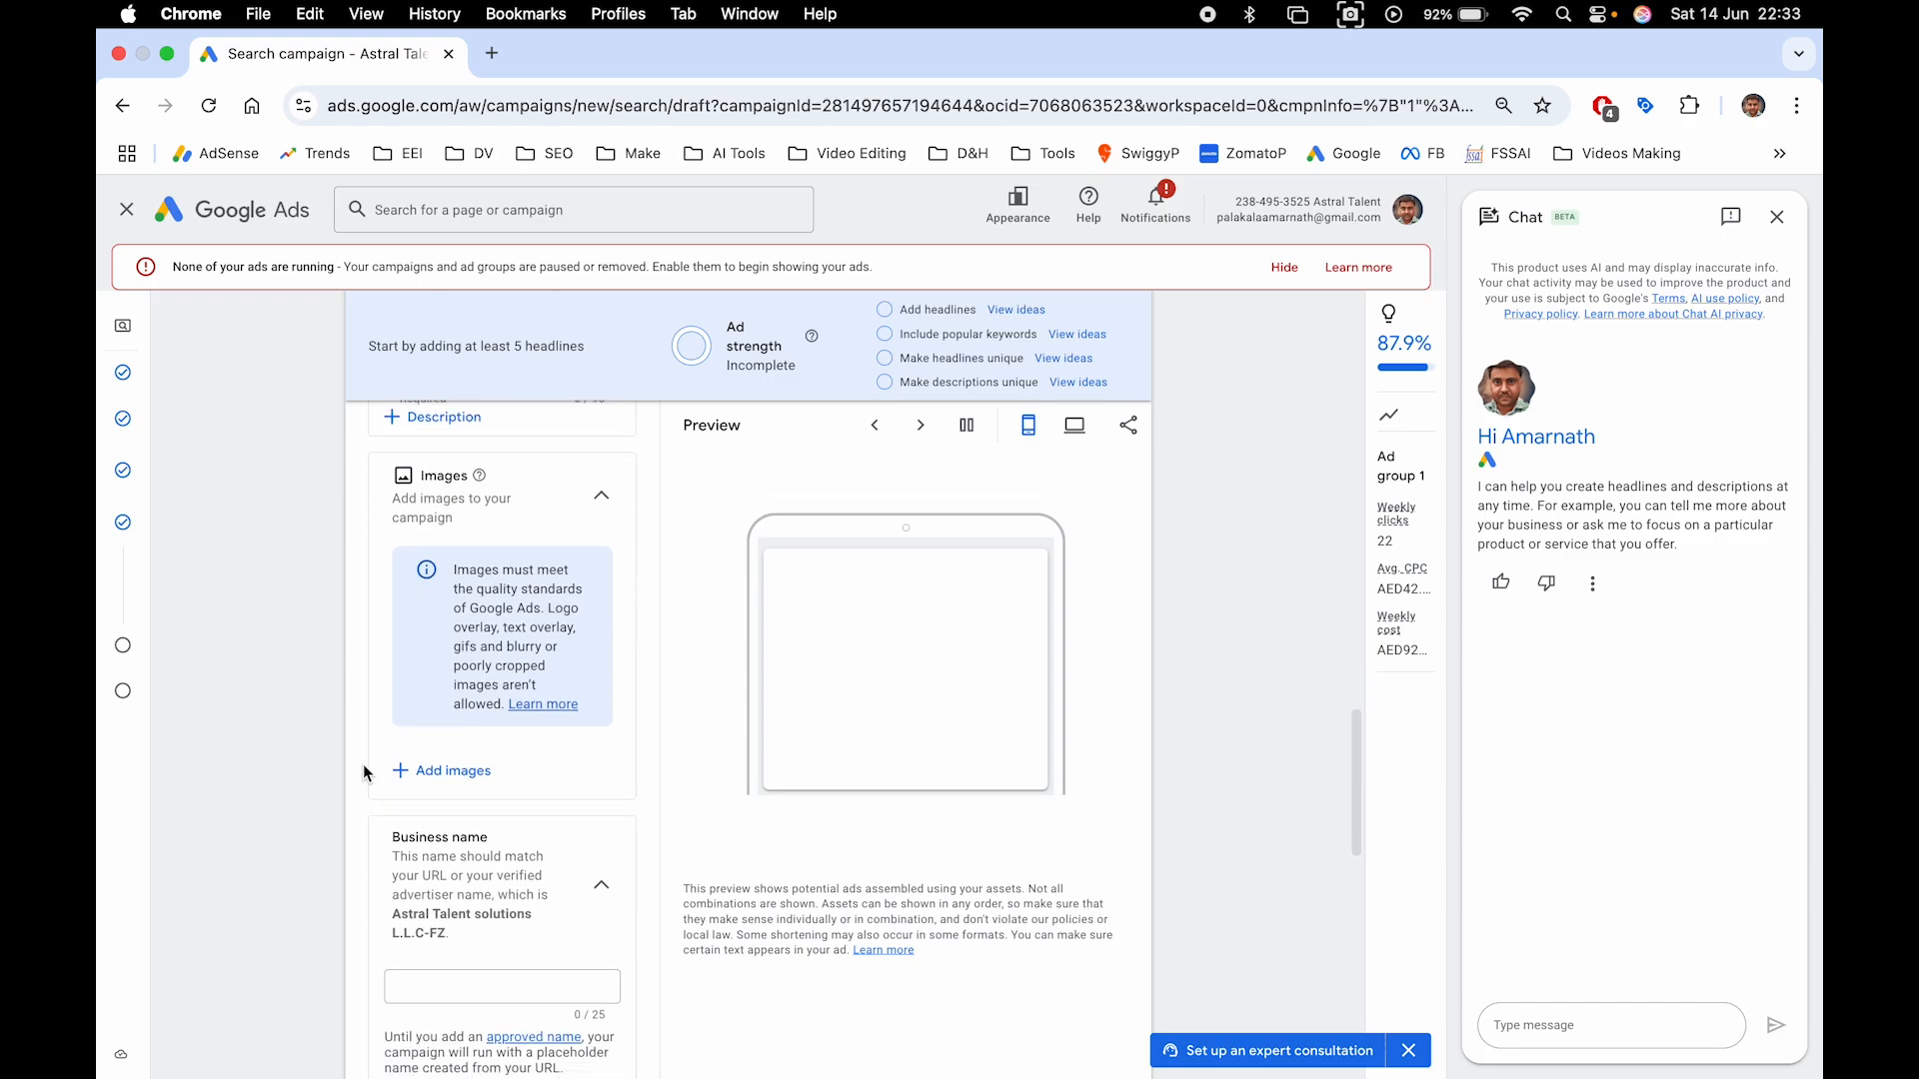
pyautogui.scroll(-5, 363, 763)
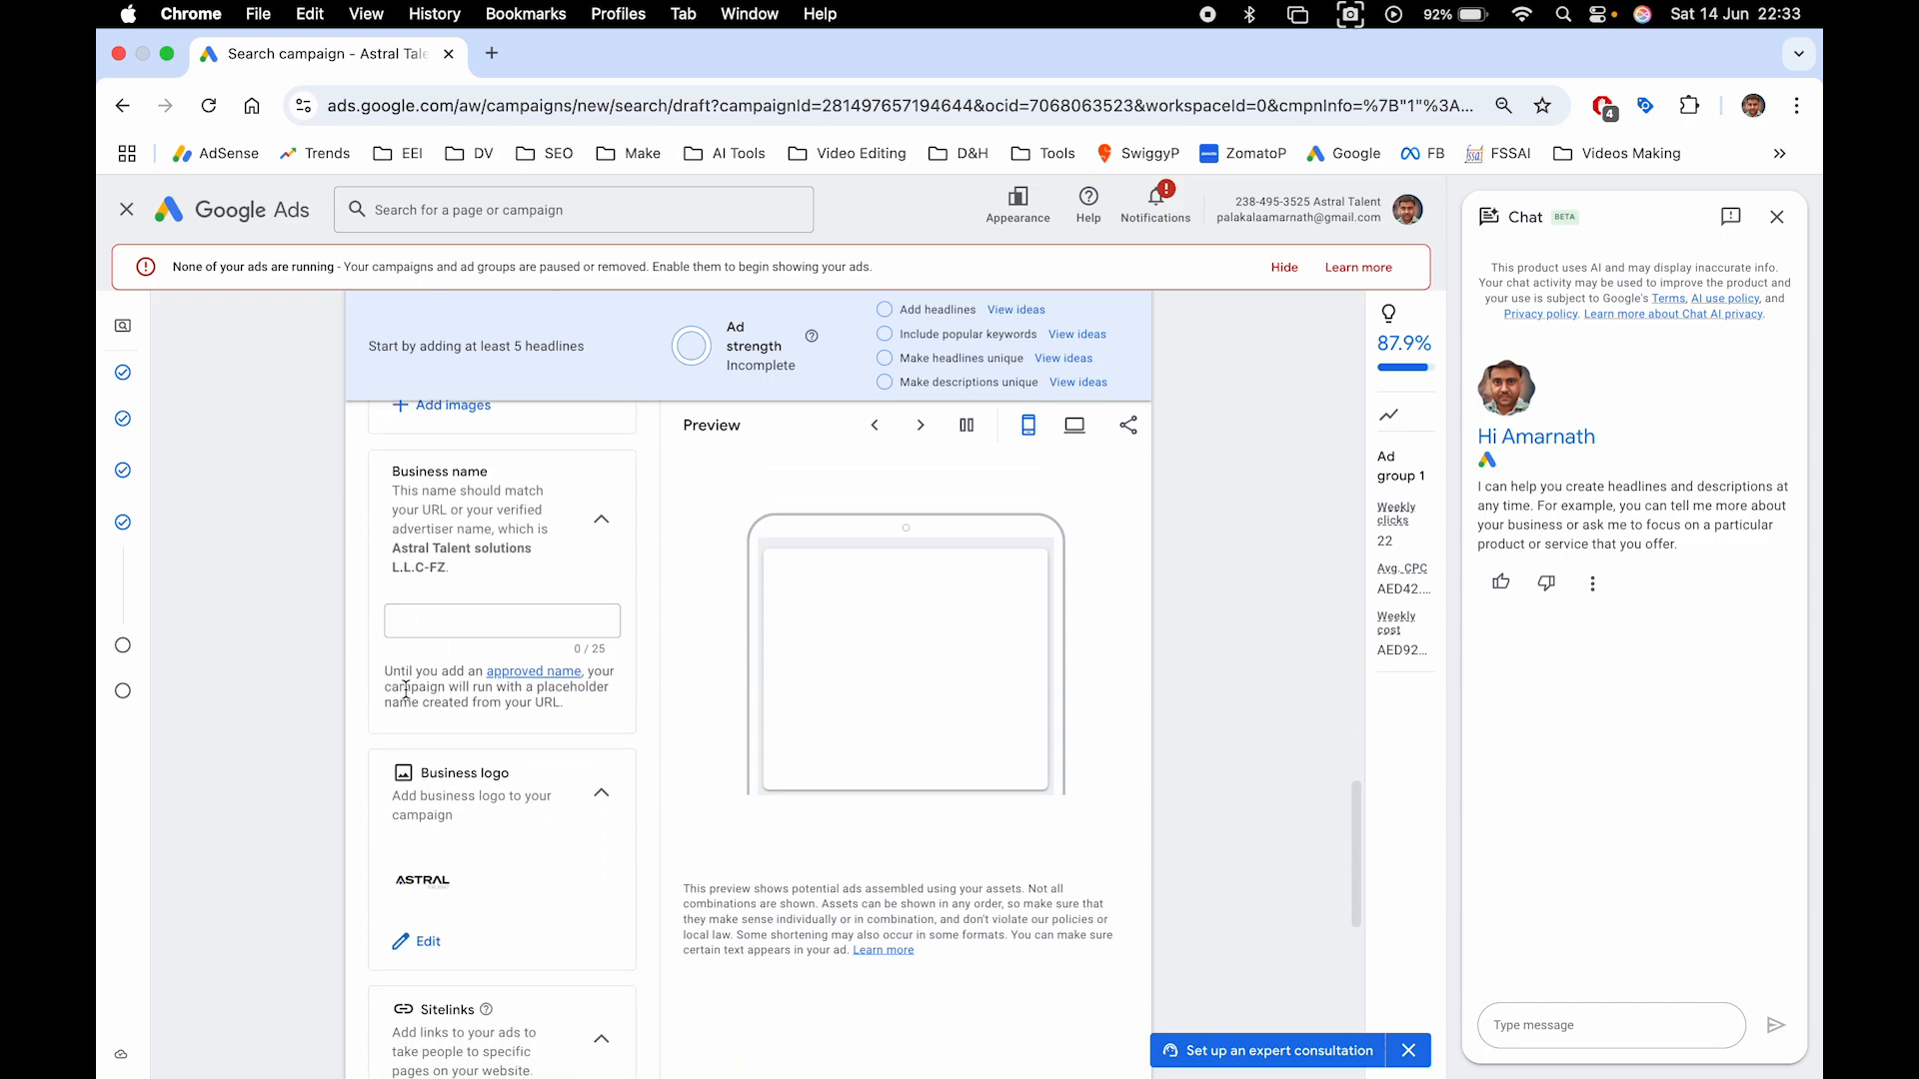
pyautogui.scroll(-4, 406, 687)
pyautogui.scroll(-1, 505, 605)
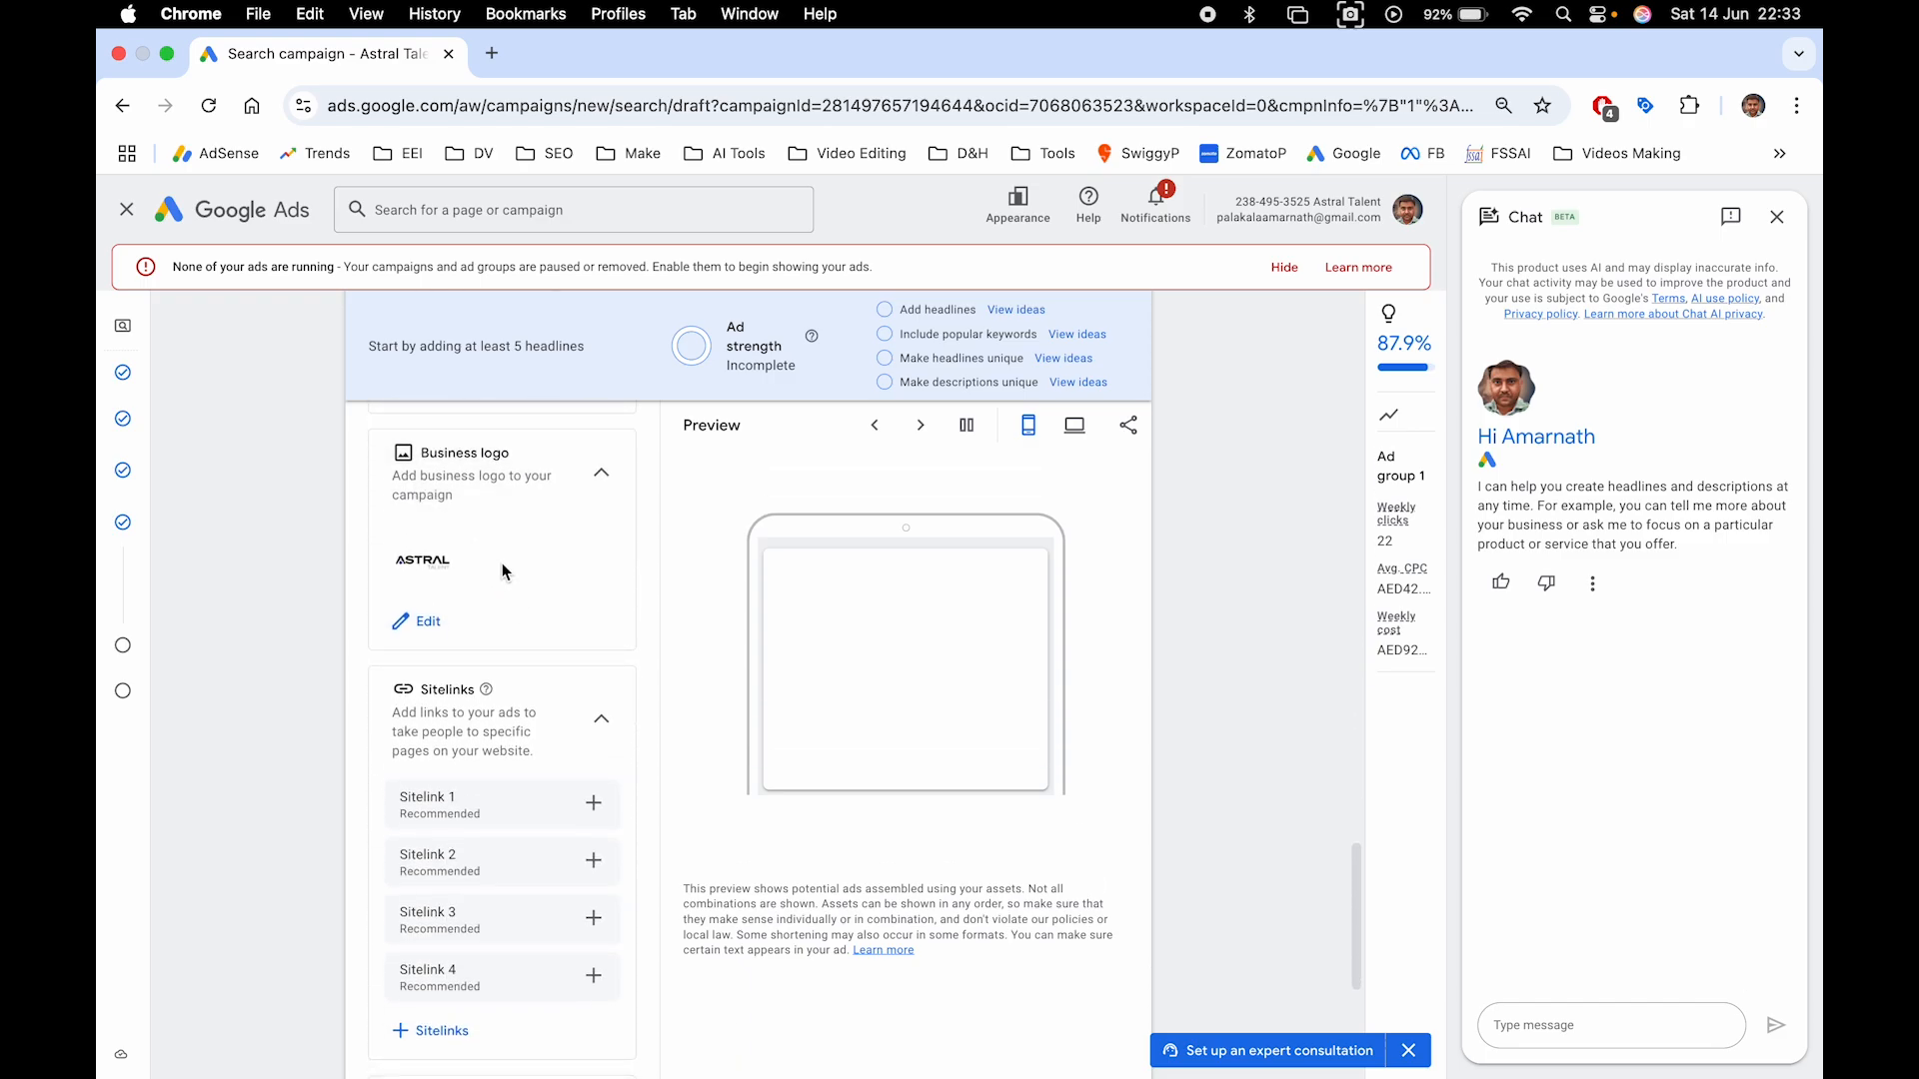
pyautogui.scroll(-4, 510, 590)
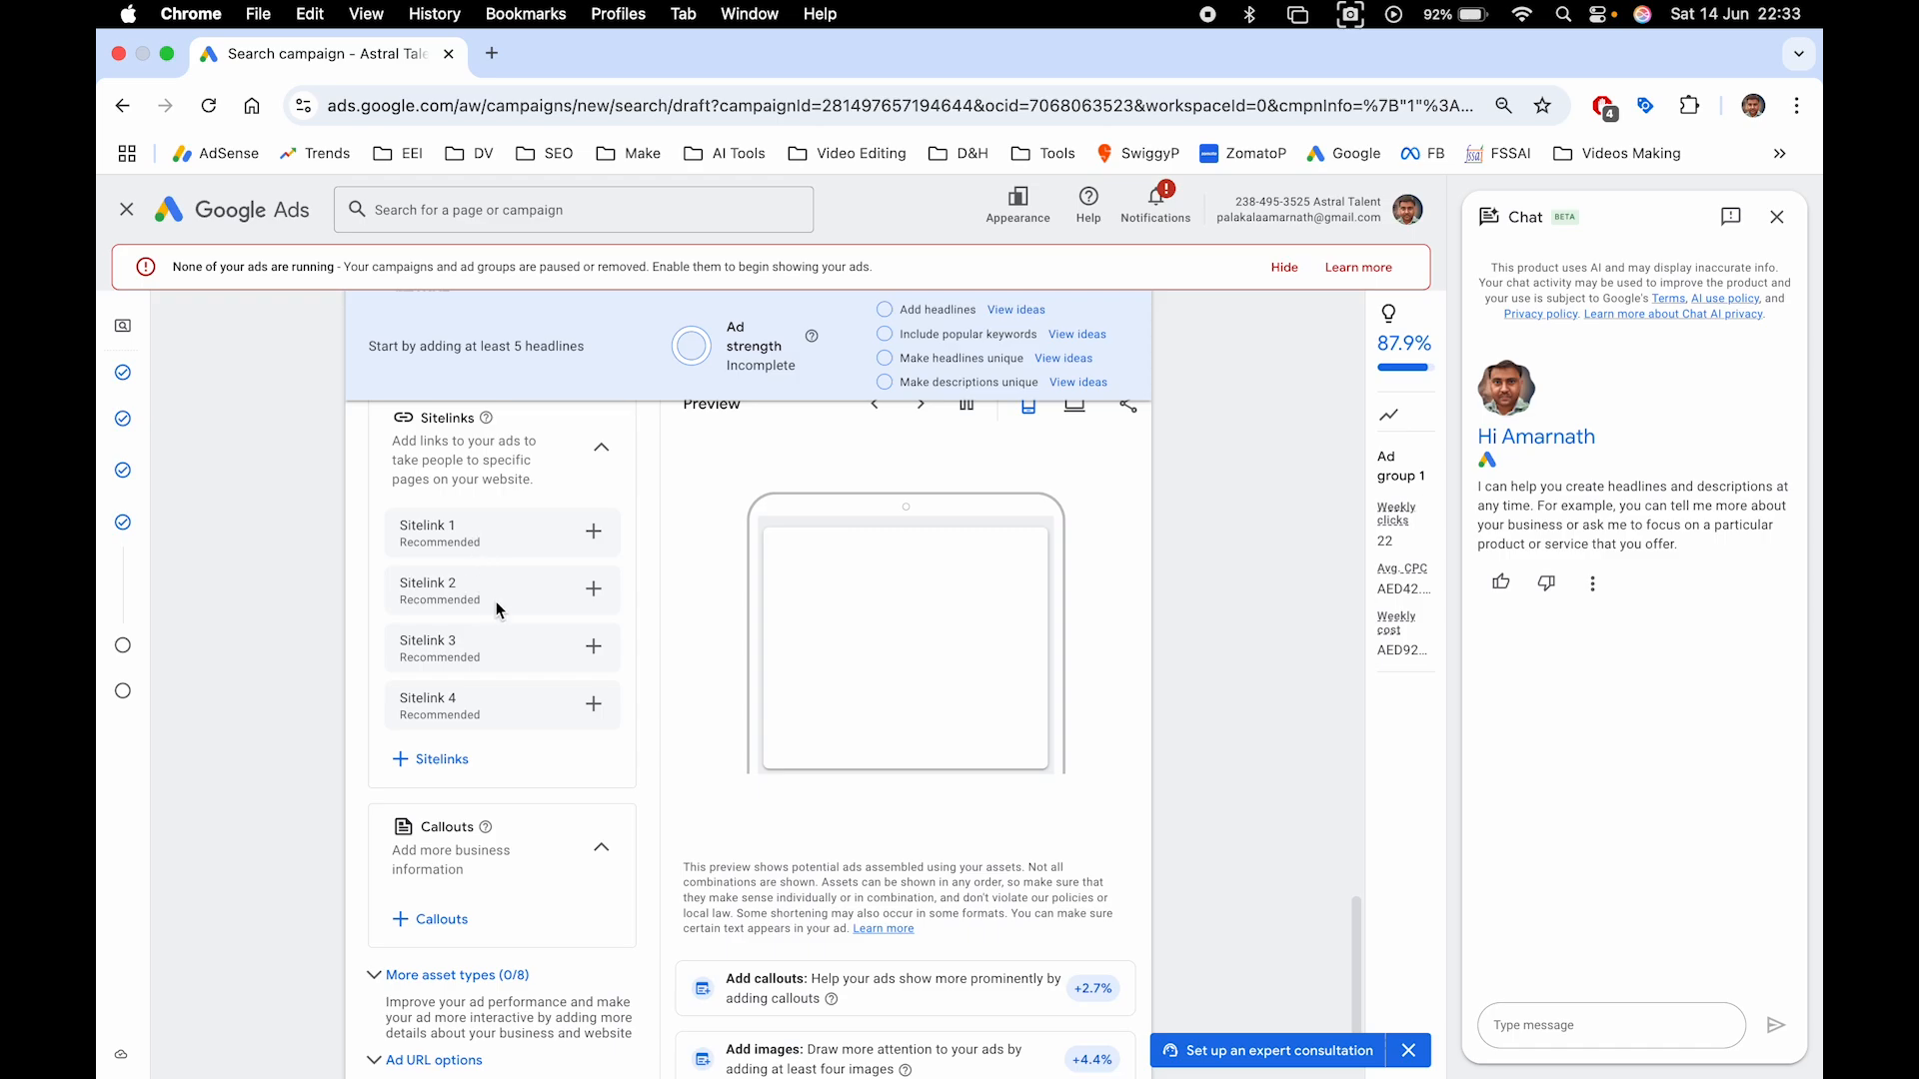
pyautogui.scroll(1, 500, 615)
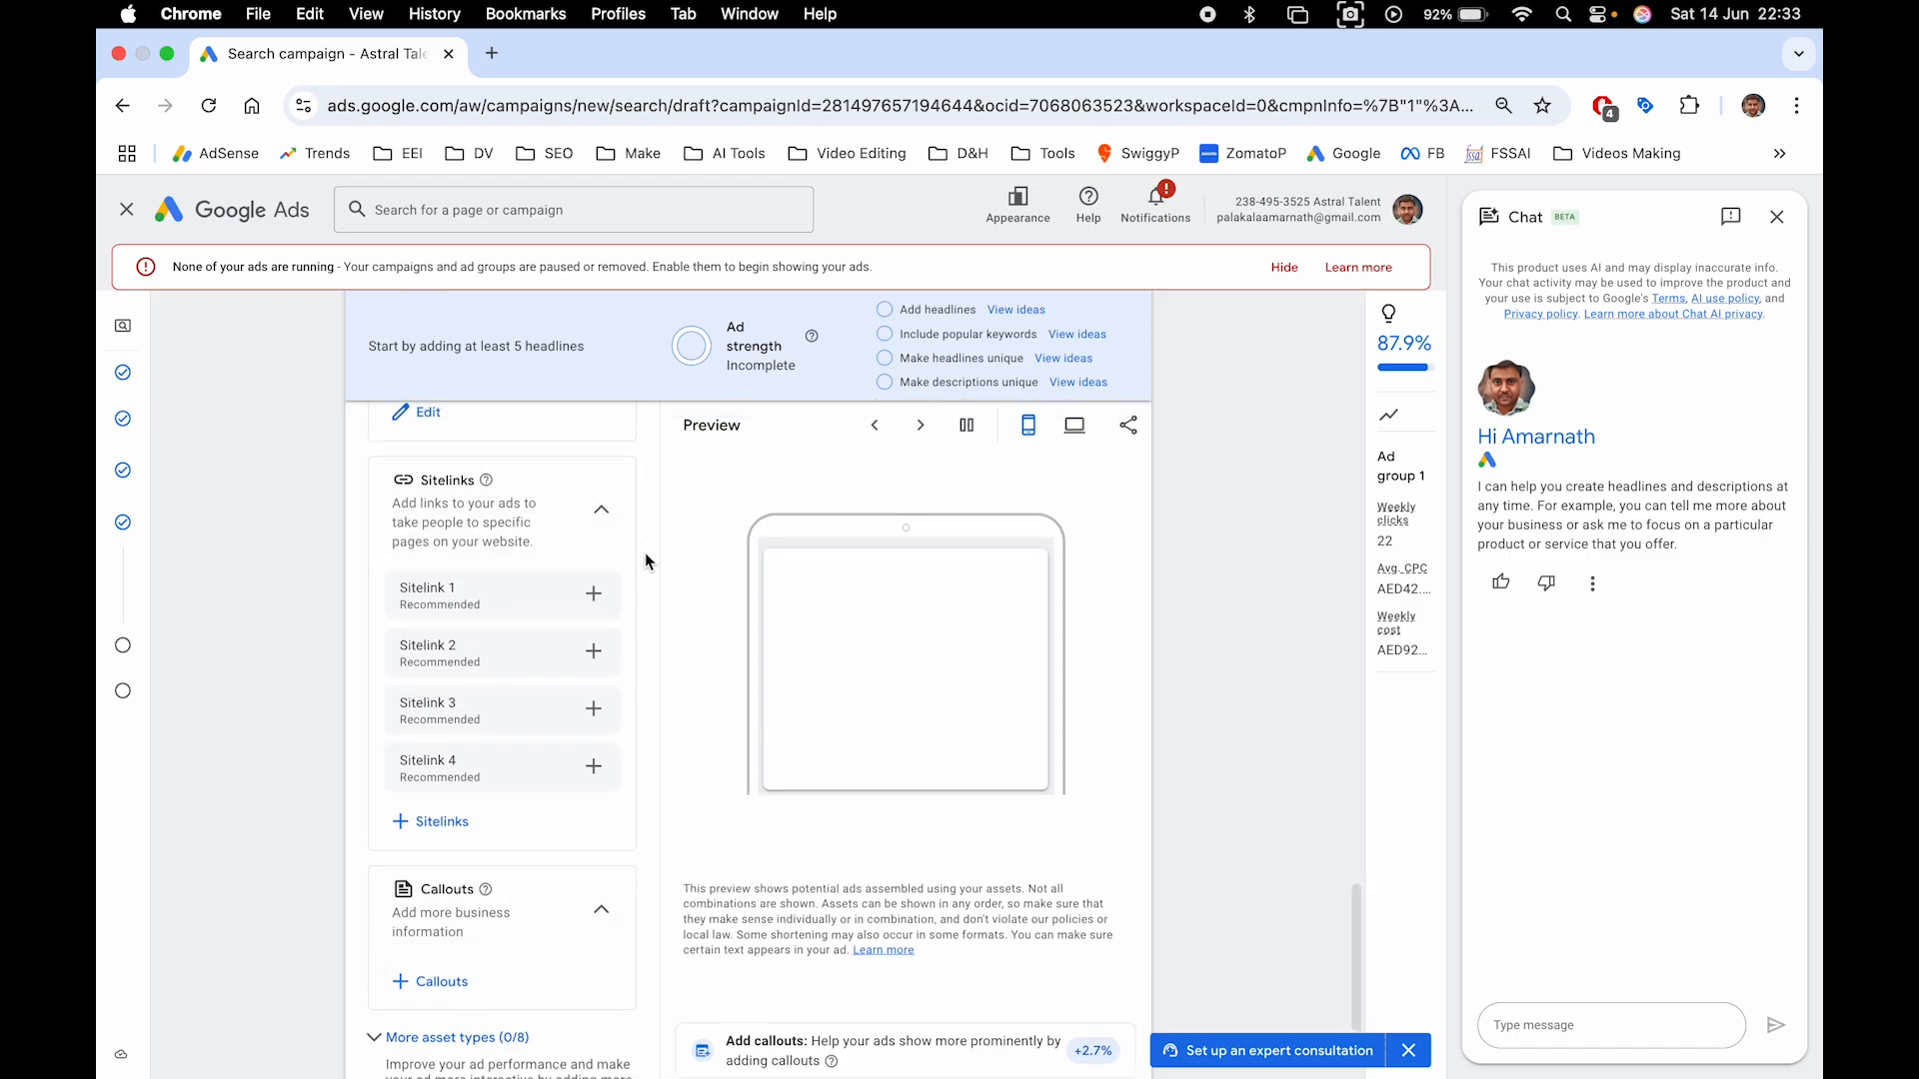
pyautogui.scroll(-3, 638, 661)
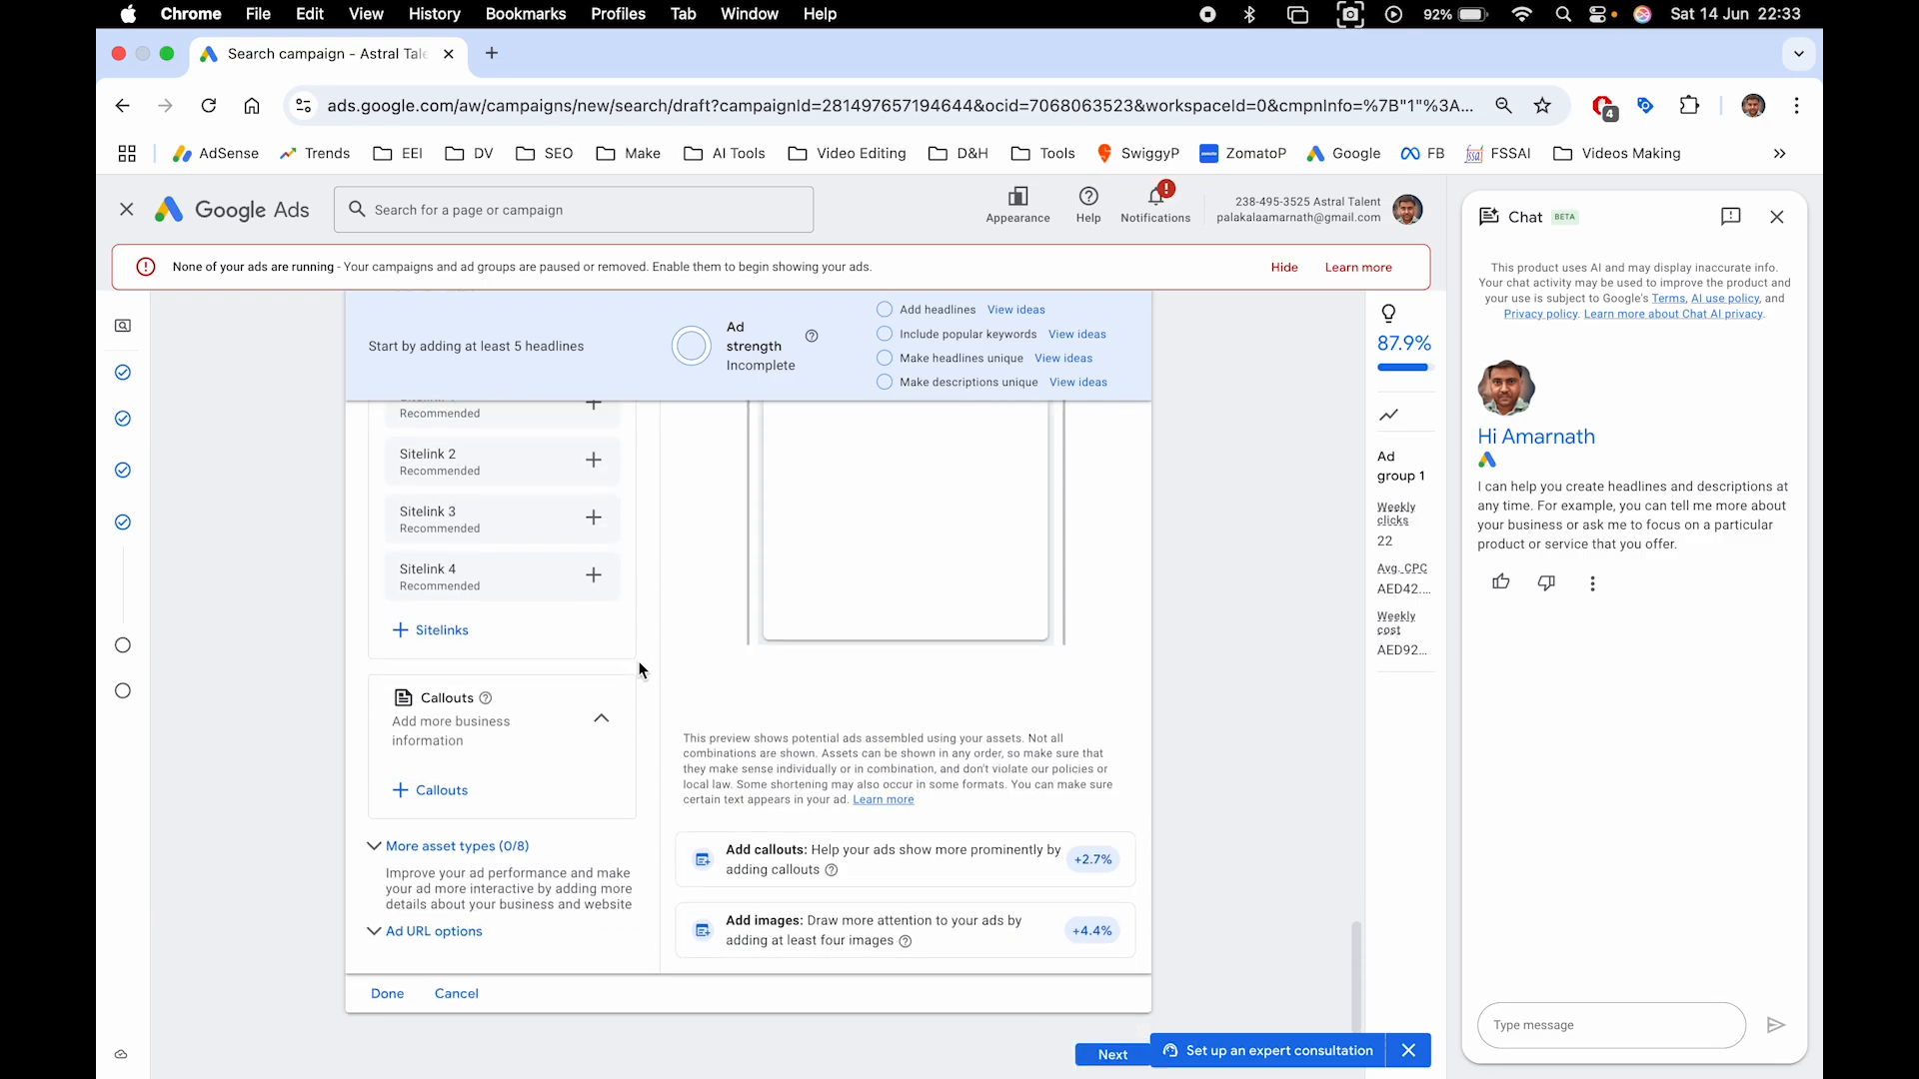
pyautogui.click(500, 812)
pyautogui.scroll(-3, 495, 809)
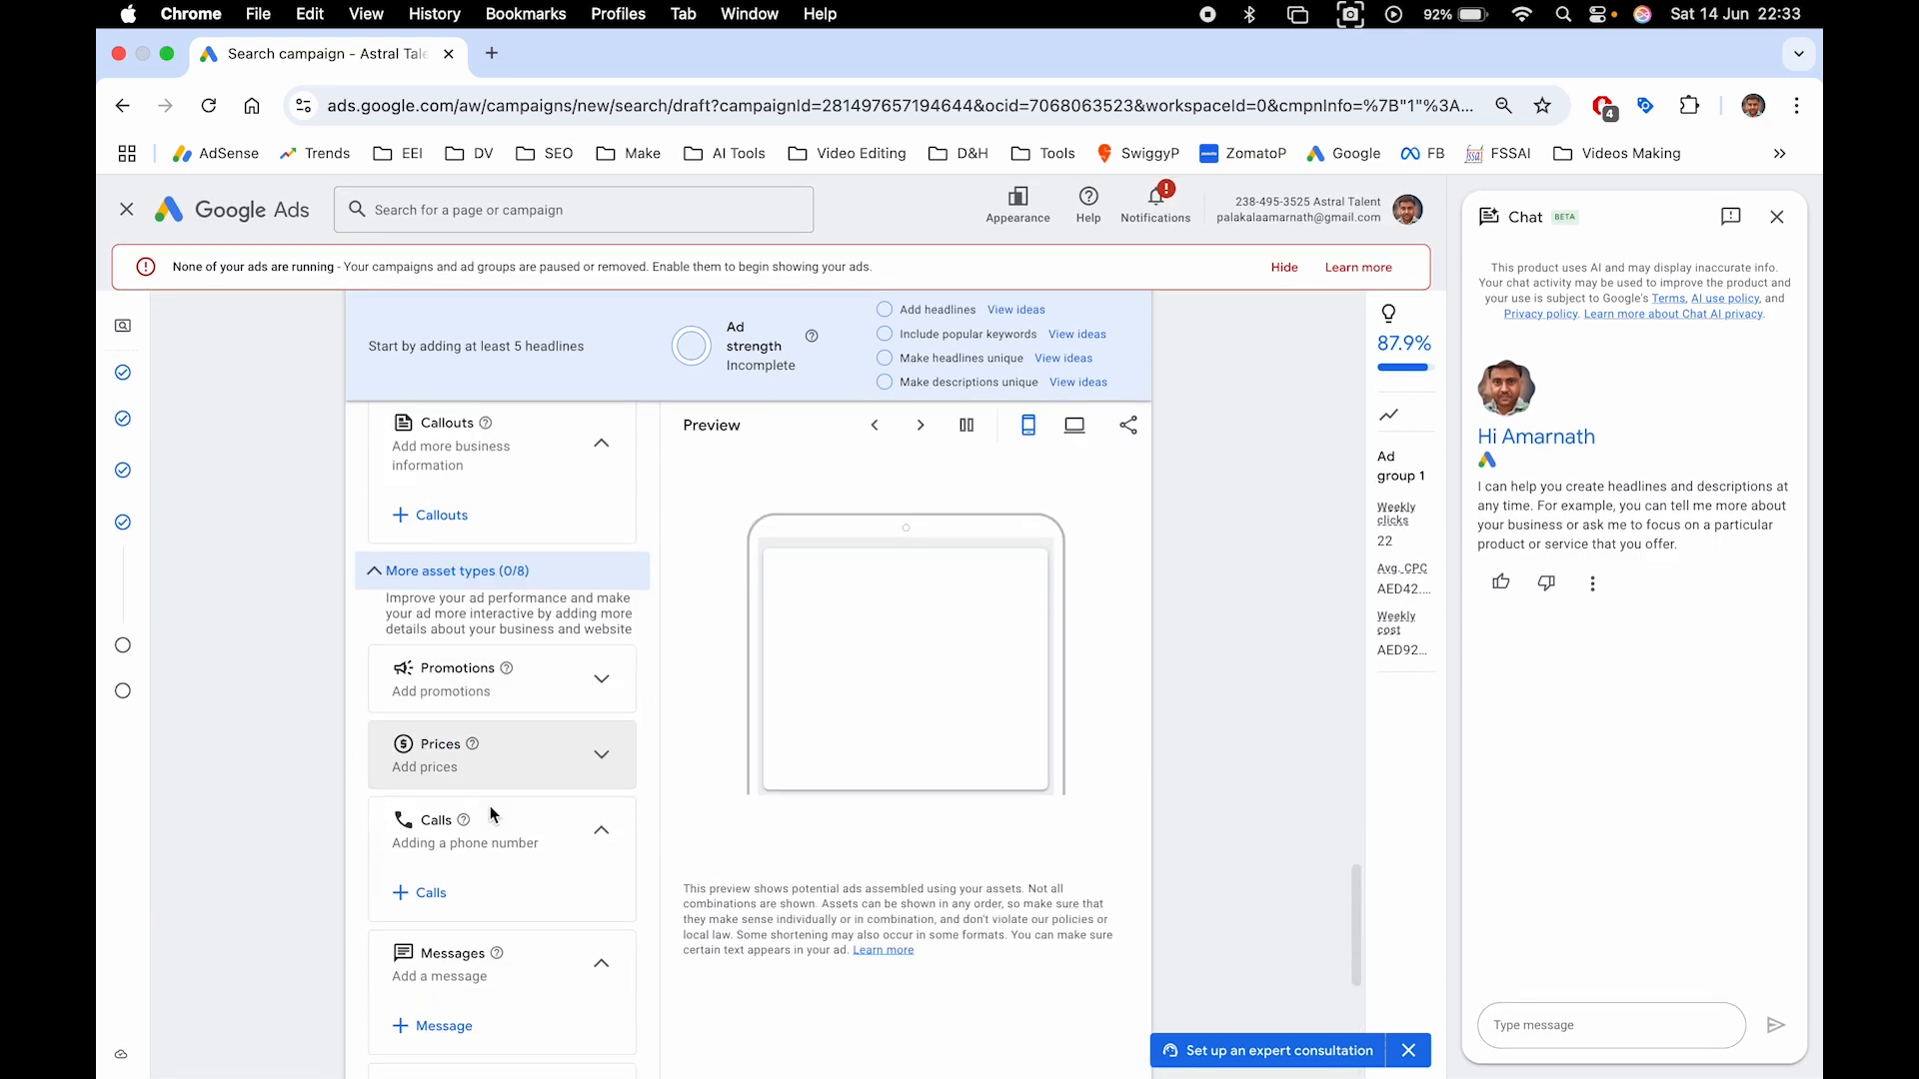
pyautogui.scroll(-5, 490, 805)
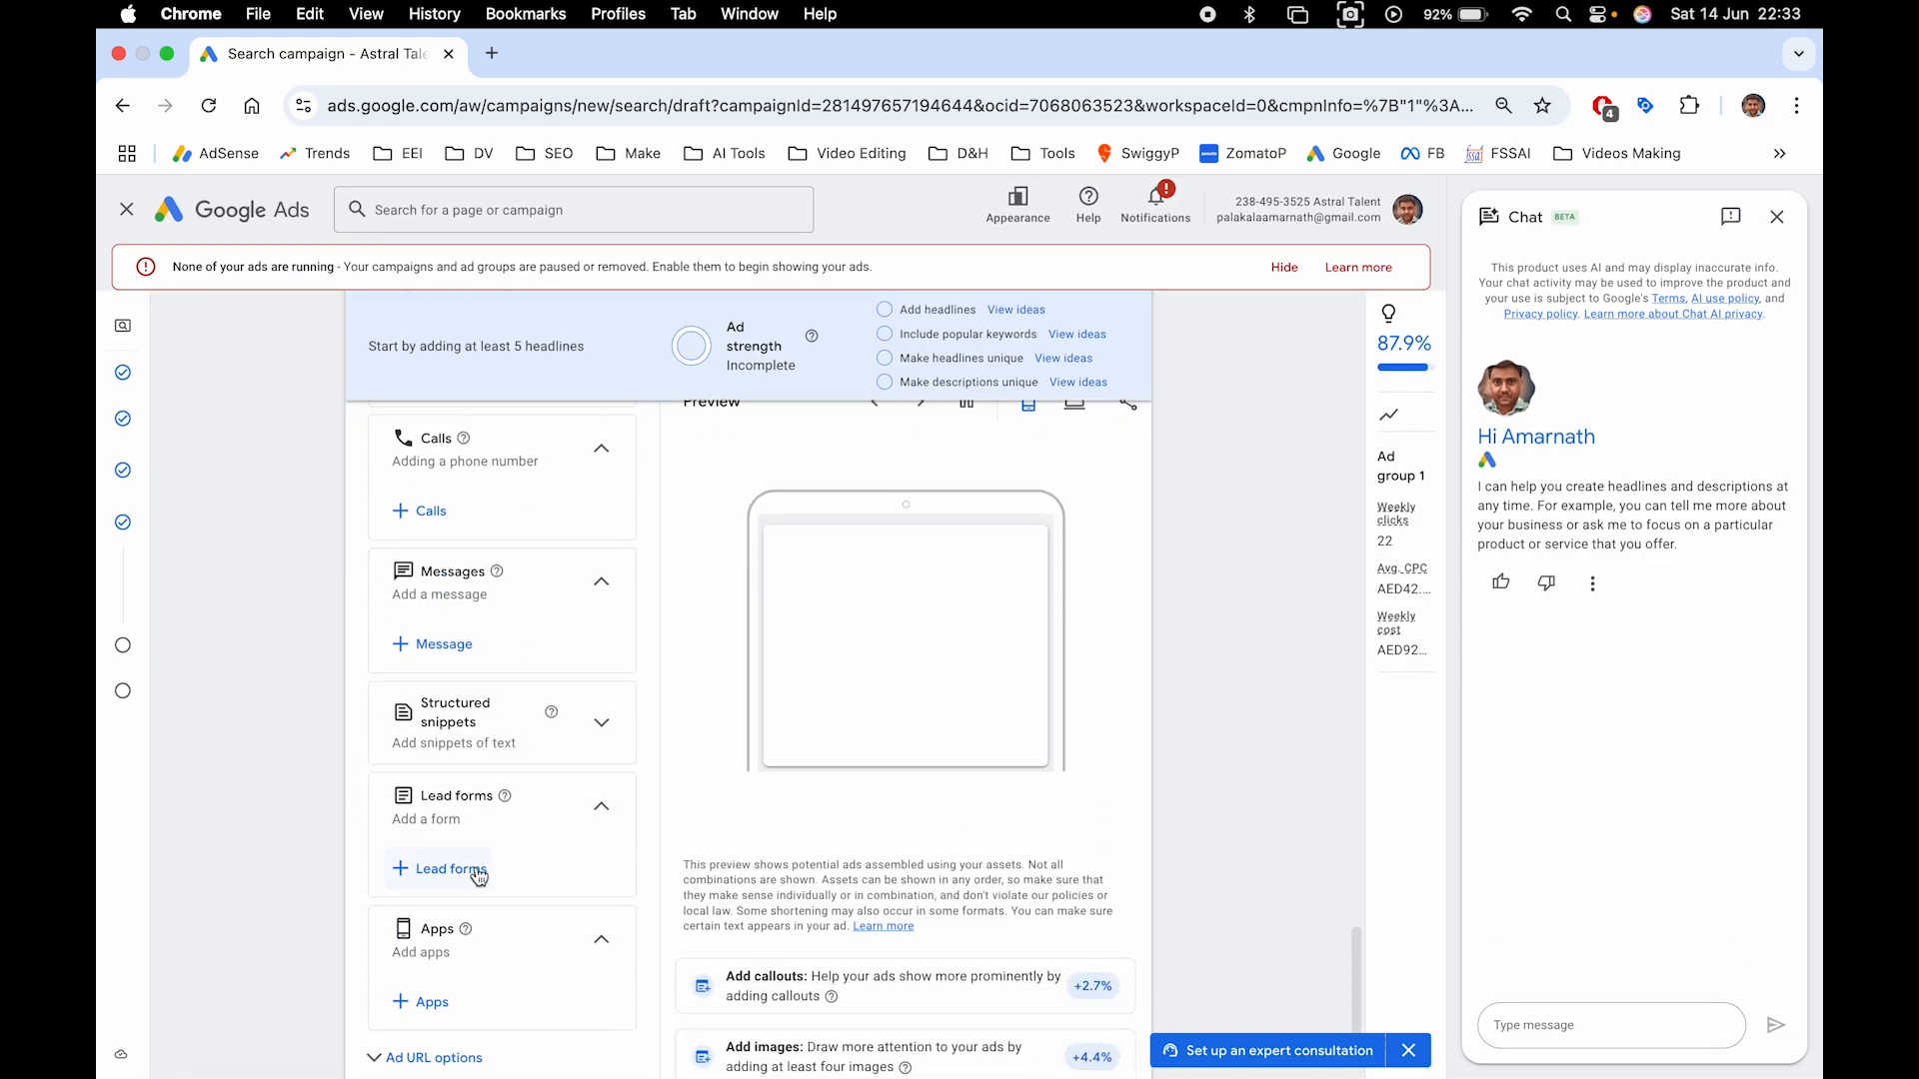
pyautogui.scroll(-2, 645, 867)
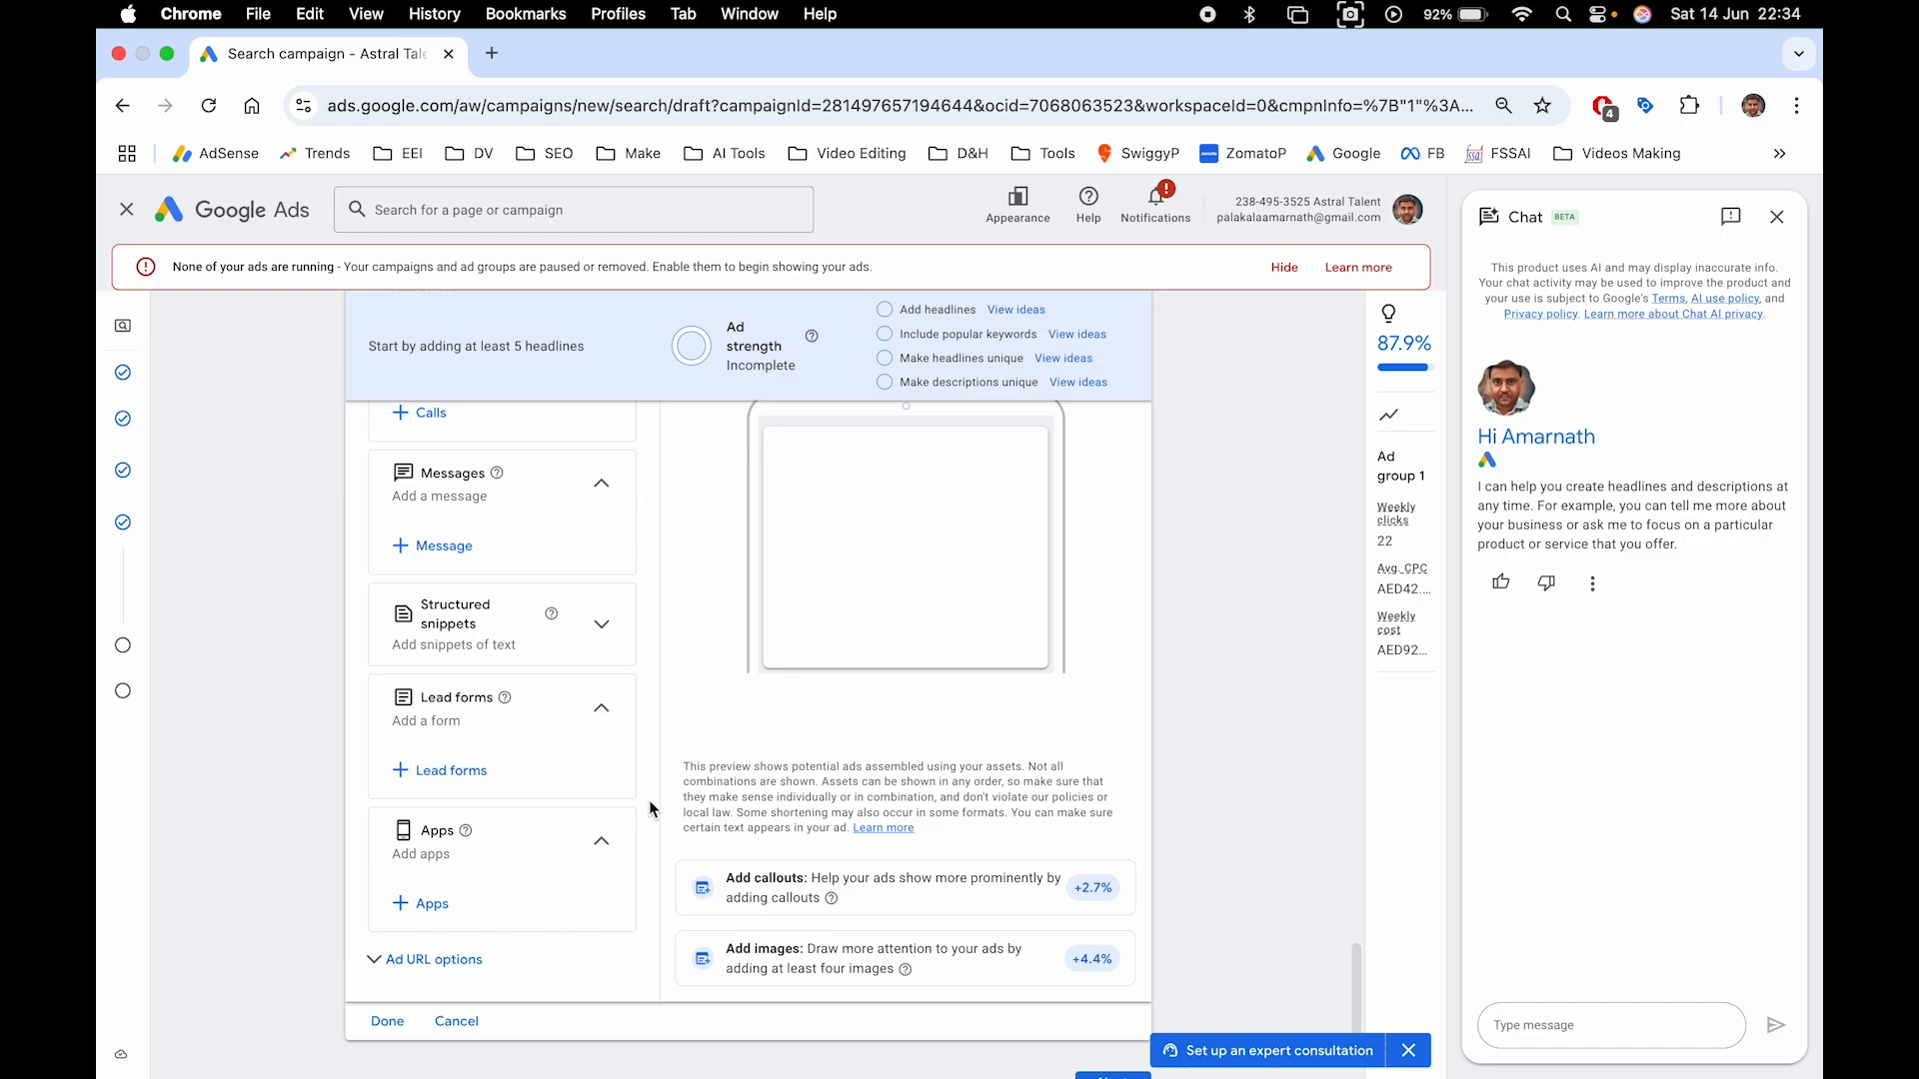
# Start a campaign-level lead form with the headline "Digital Marketing Training" and the business name "Digital Vedam"
pyautogui.scroll(-1, 650, 799)
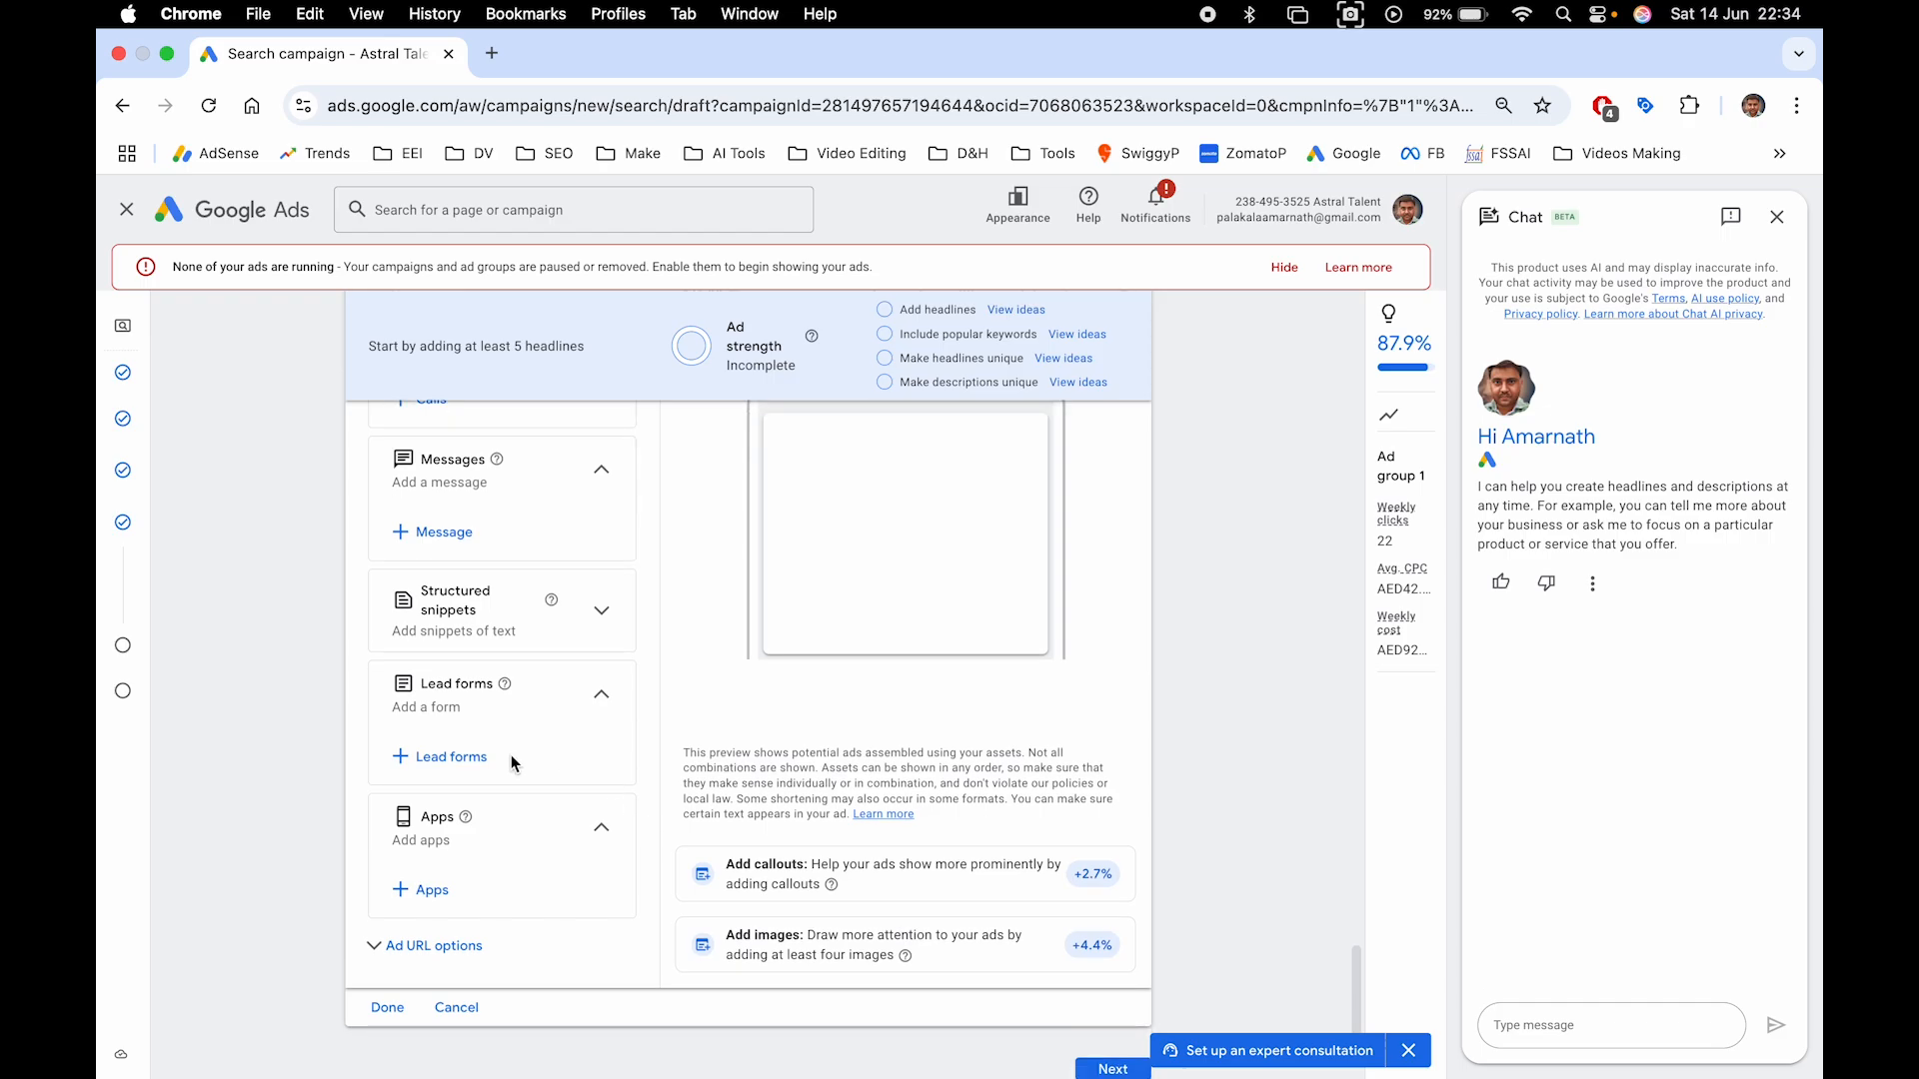
pyautogui.click(450, 760)
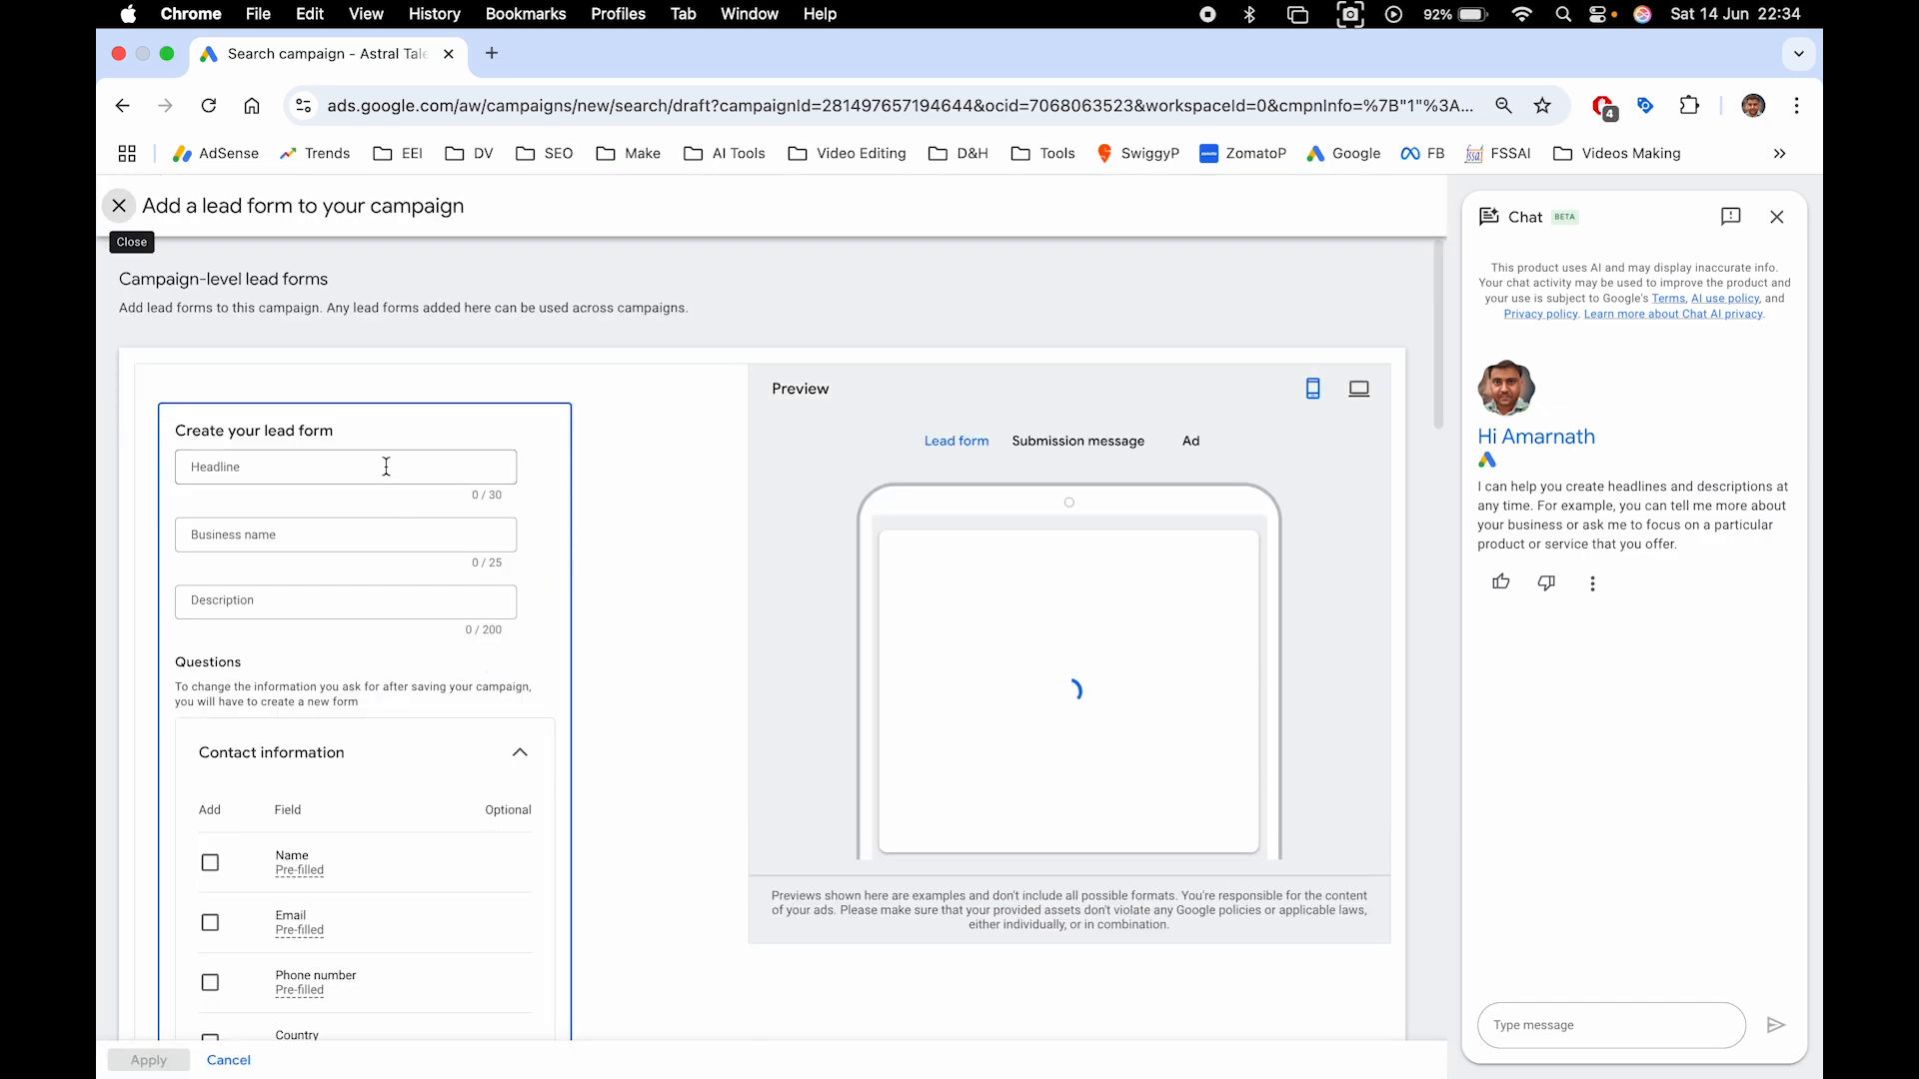
pyautogui.click(371, 465)
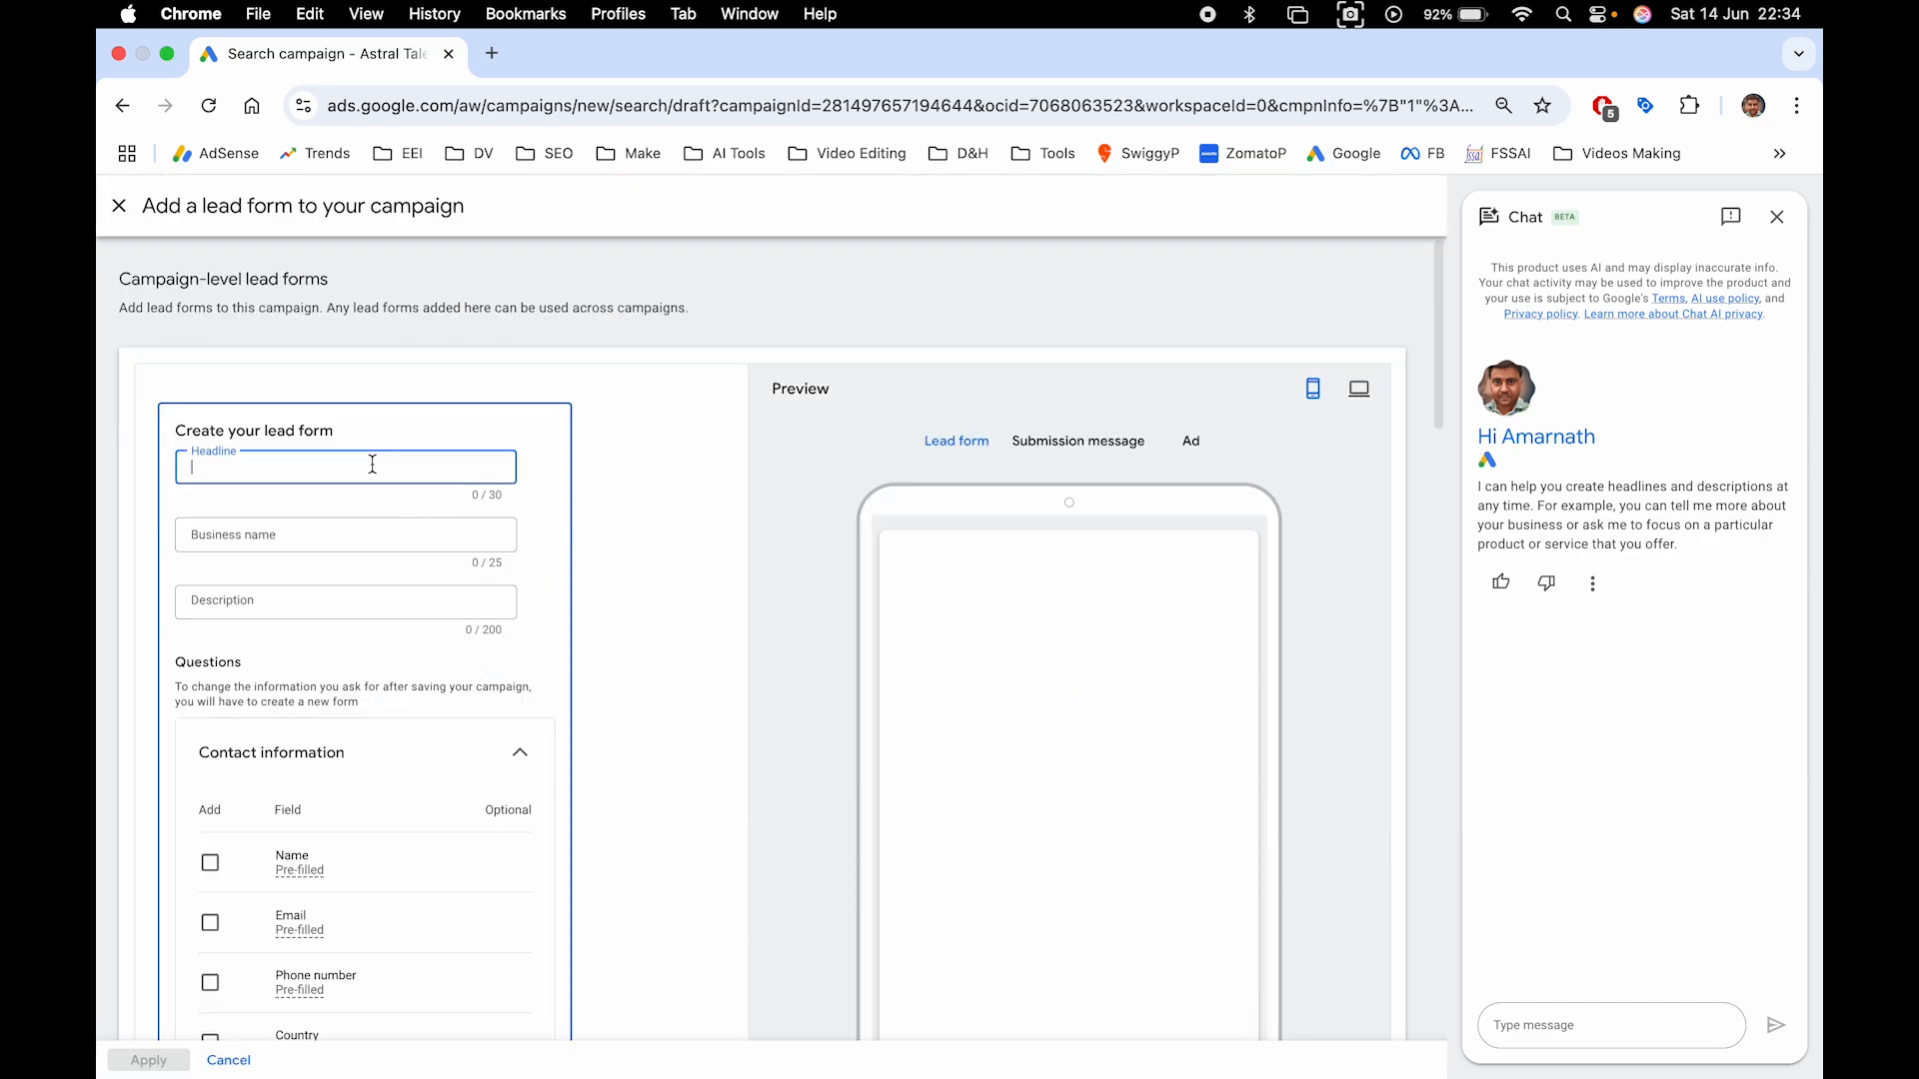
pyautogui.write('Digital Marketing Training')
pyautogui.tripleClick(387, 466)
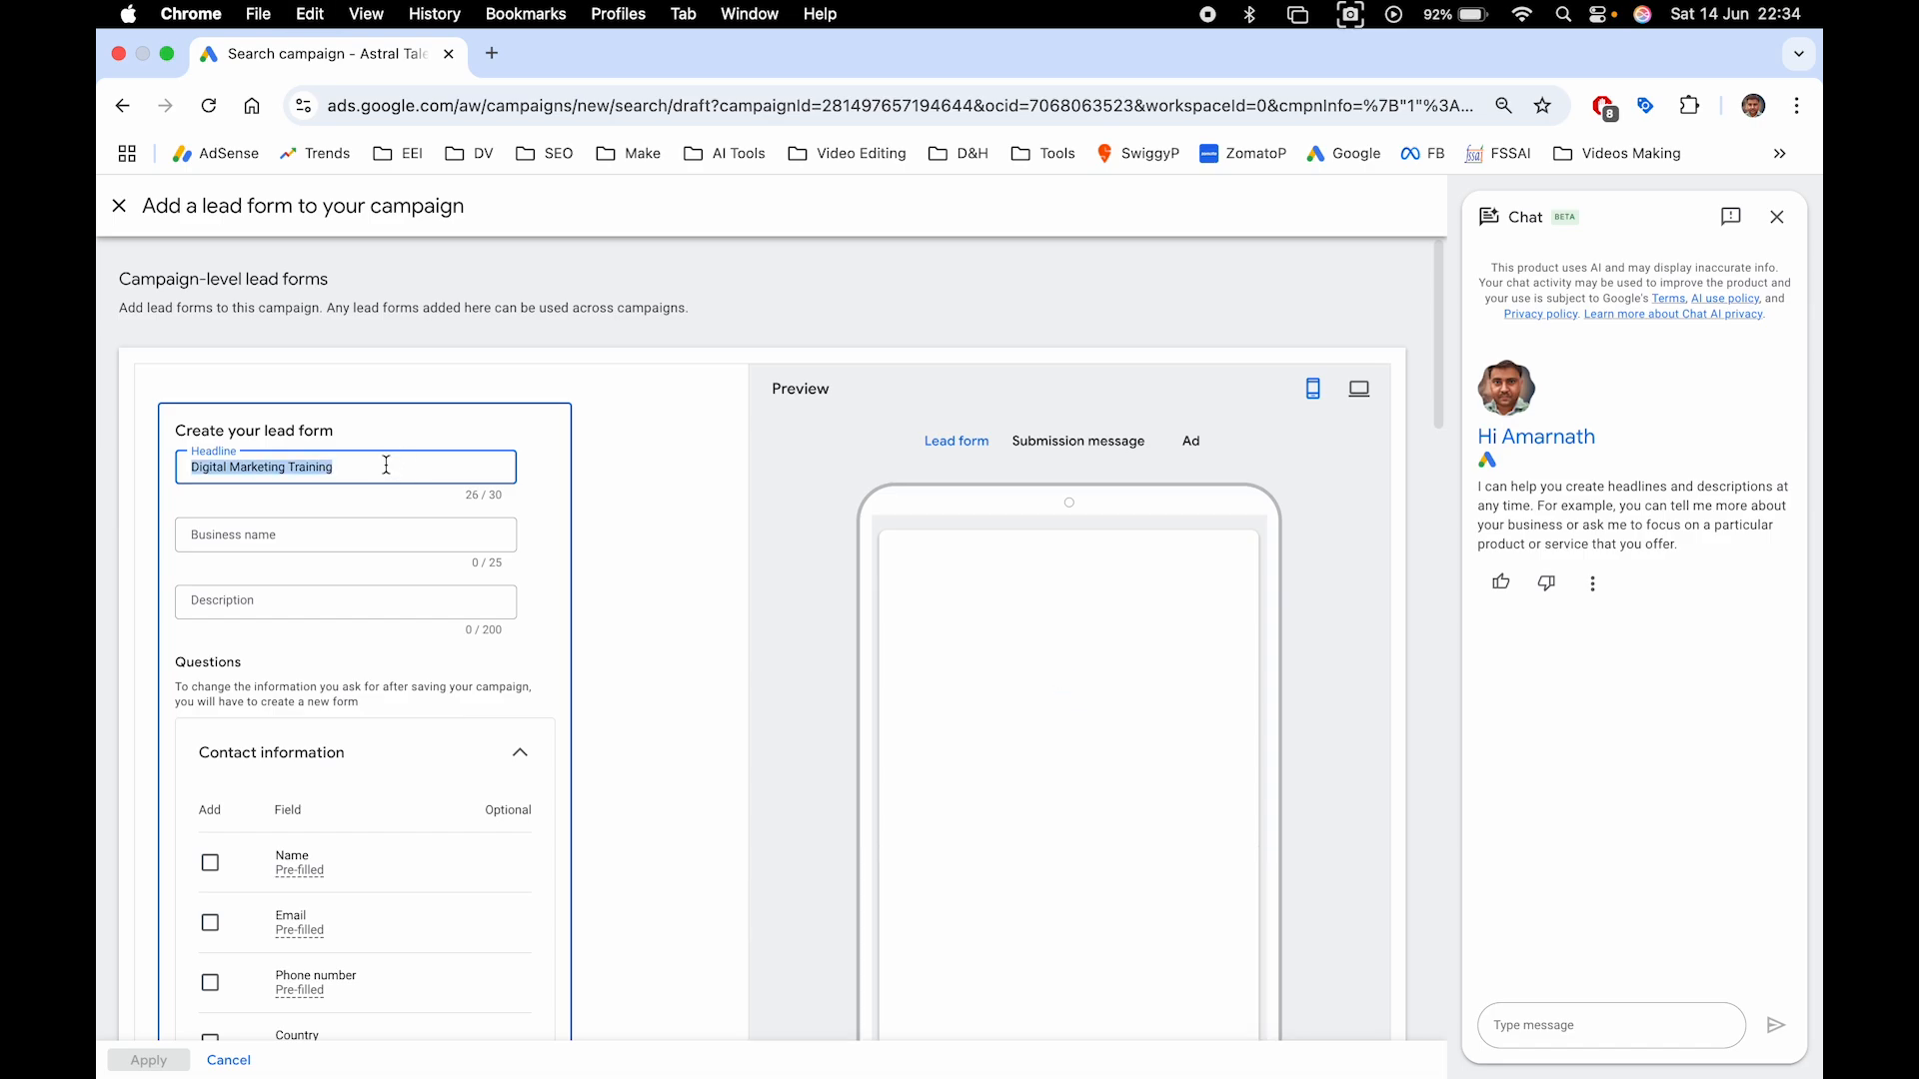
pyautogui.click(358, 535)
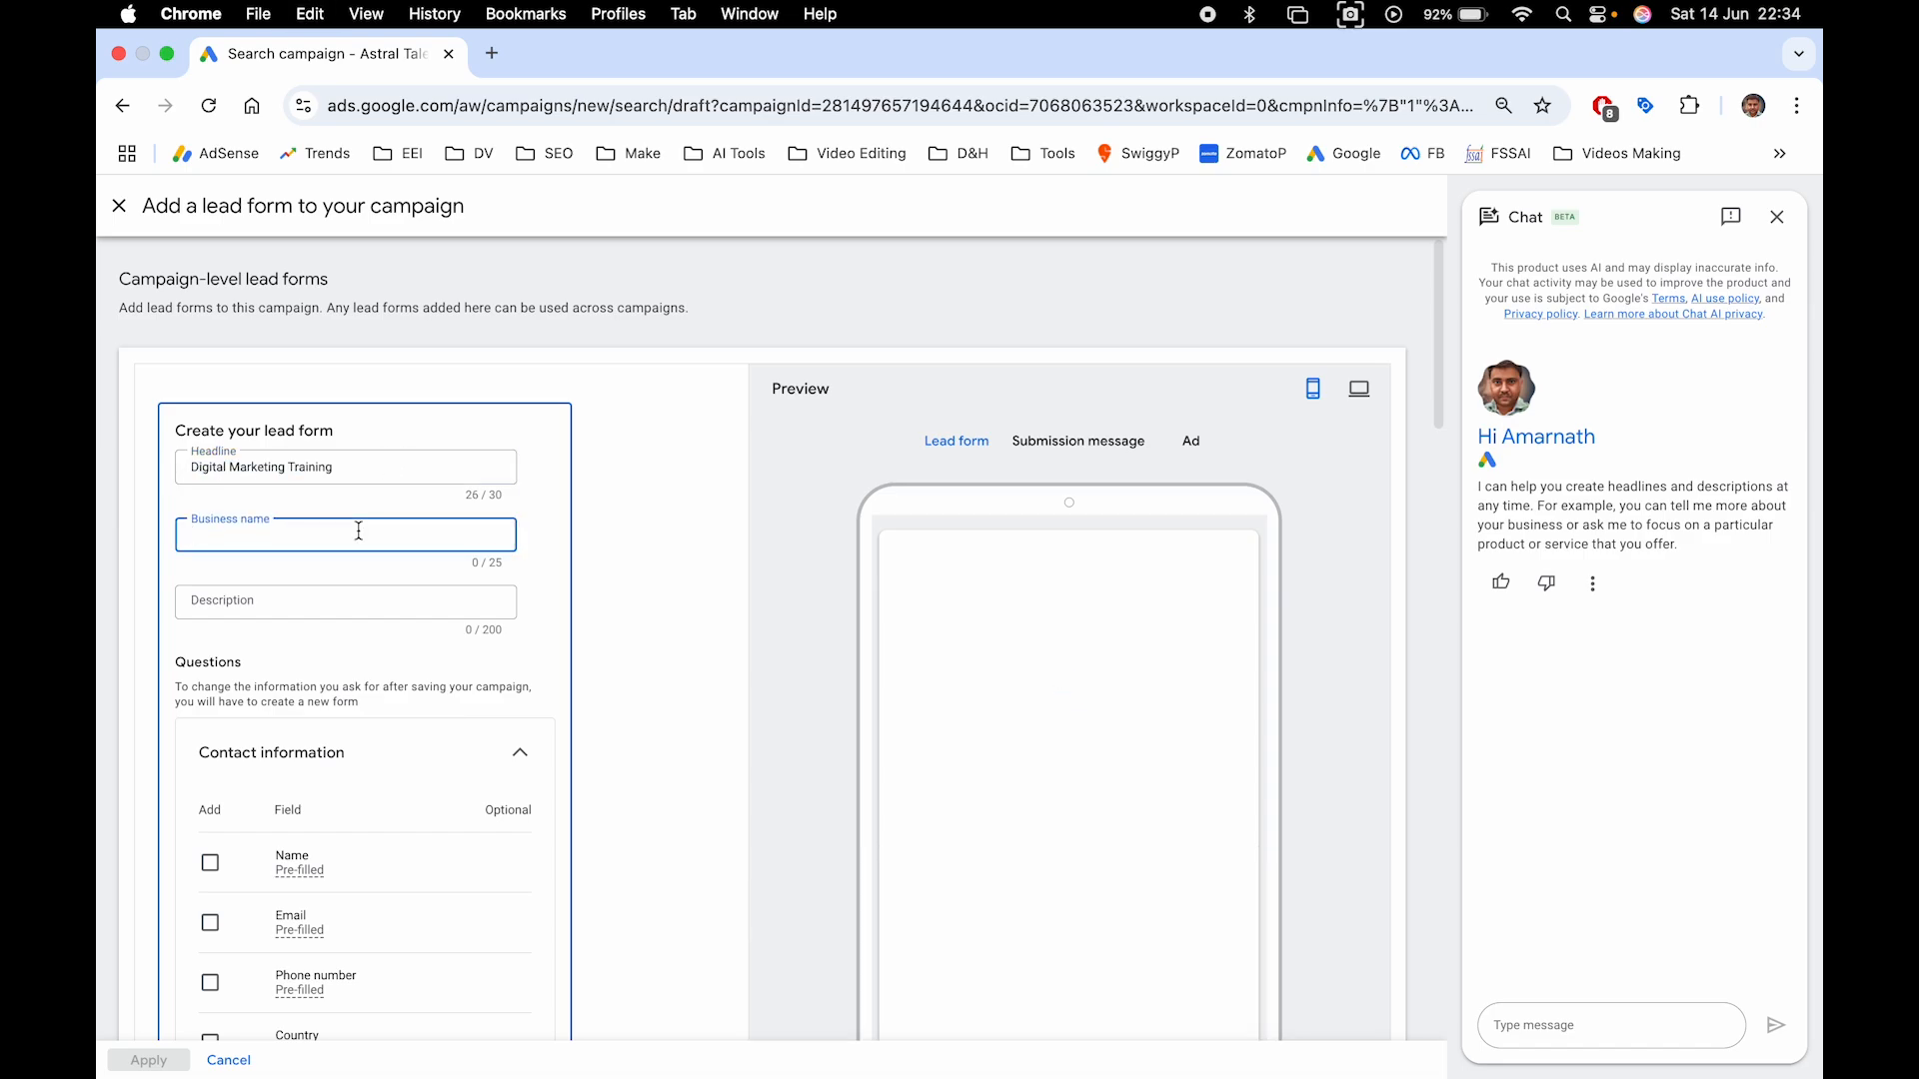
pyautogui.write('Digital Vedam')
pyautogui.click(535, 583)
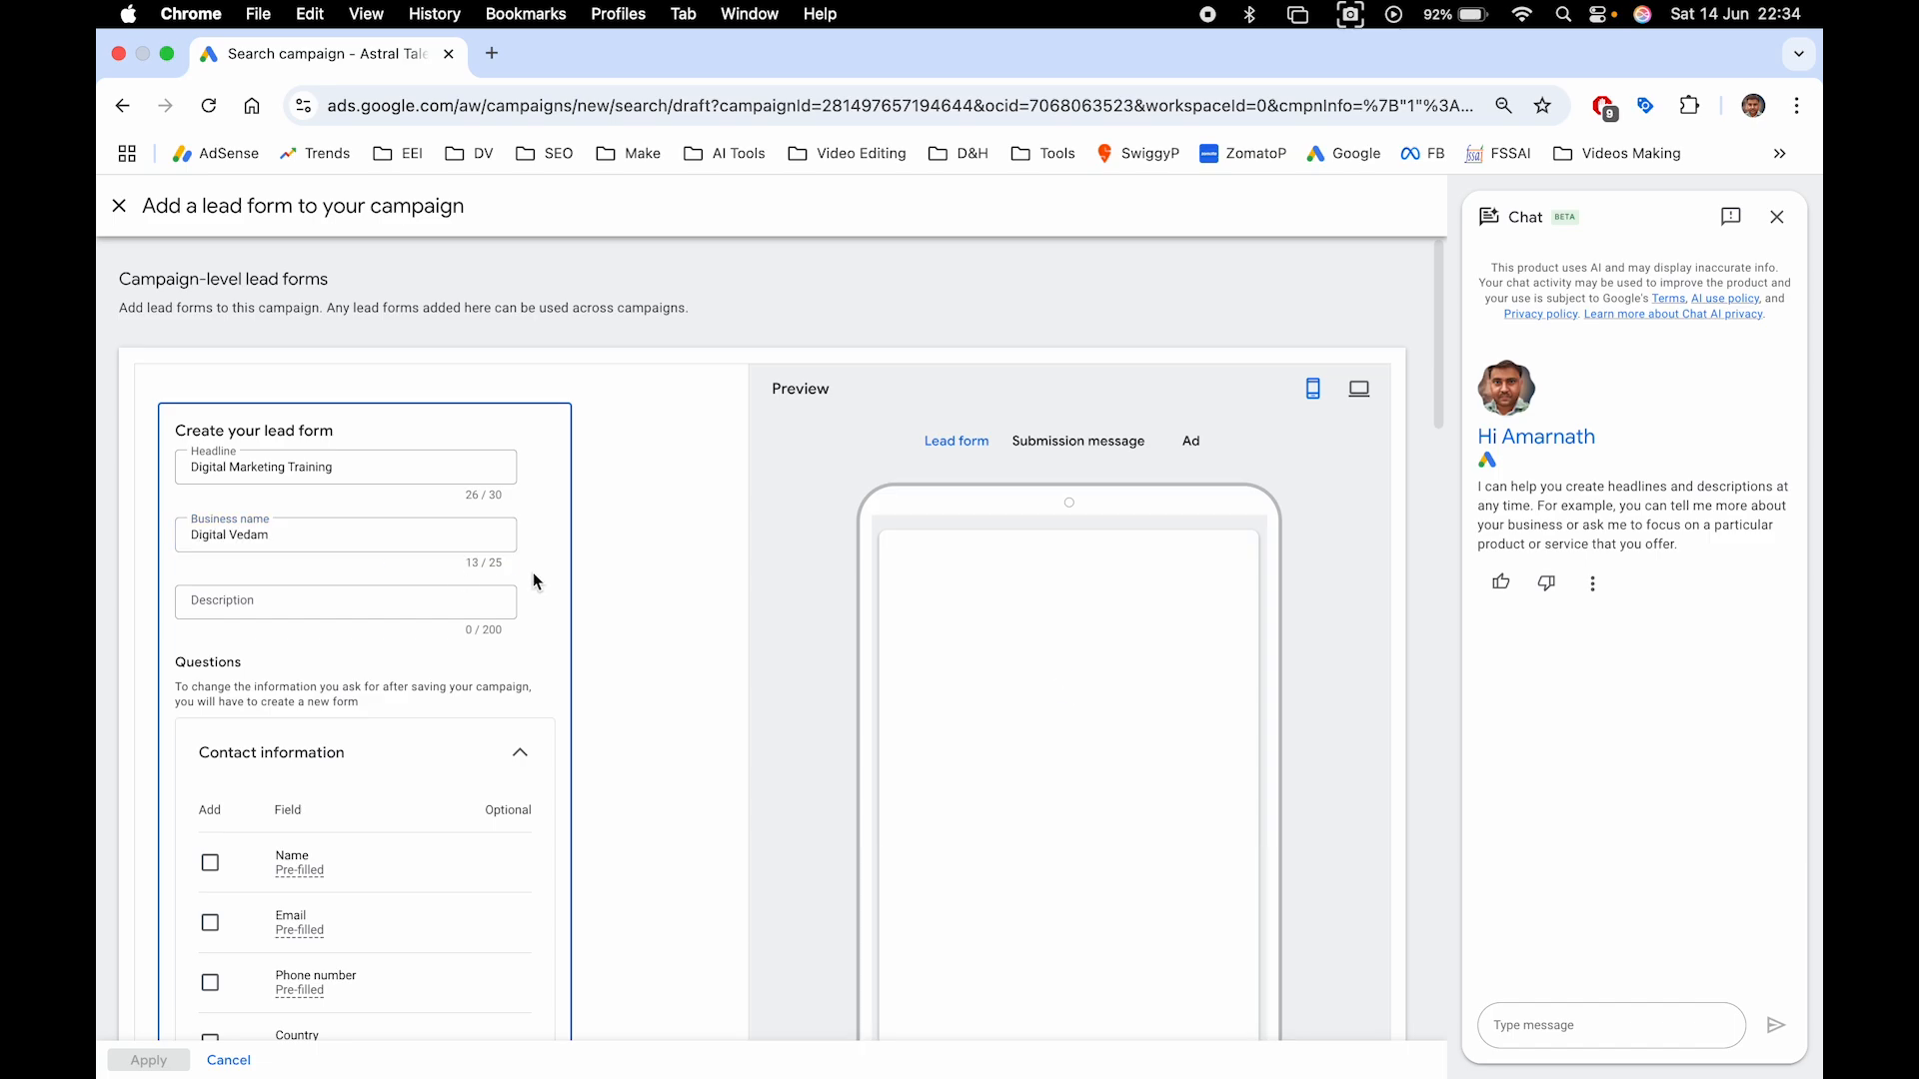
# Copy the lead form's headline into its description, so it reads "Digital Marketing Training"
pyautogui.click(343, 603)
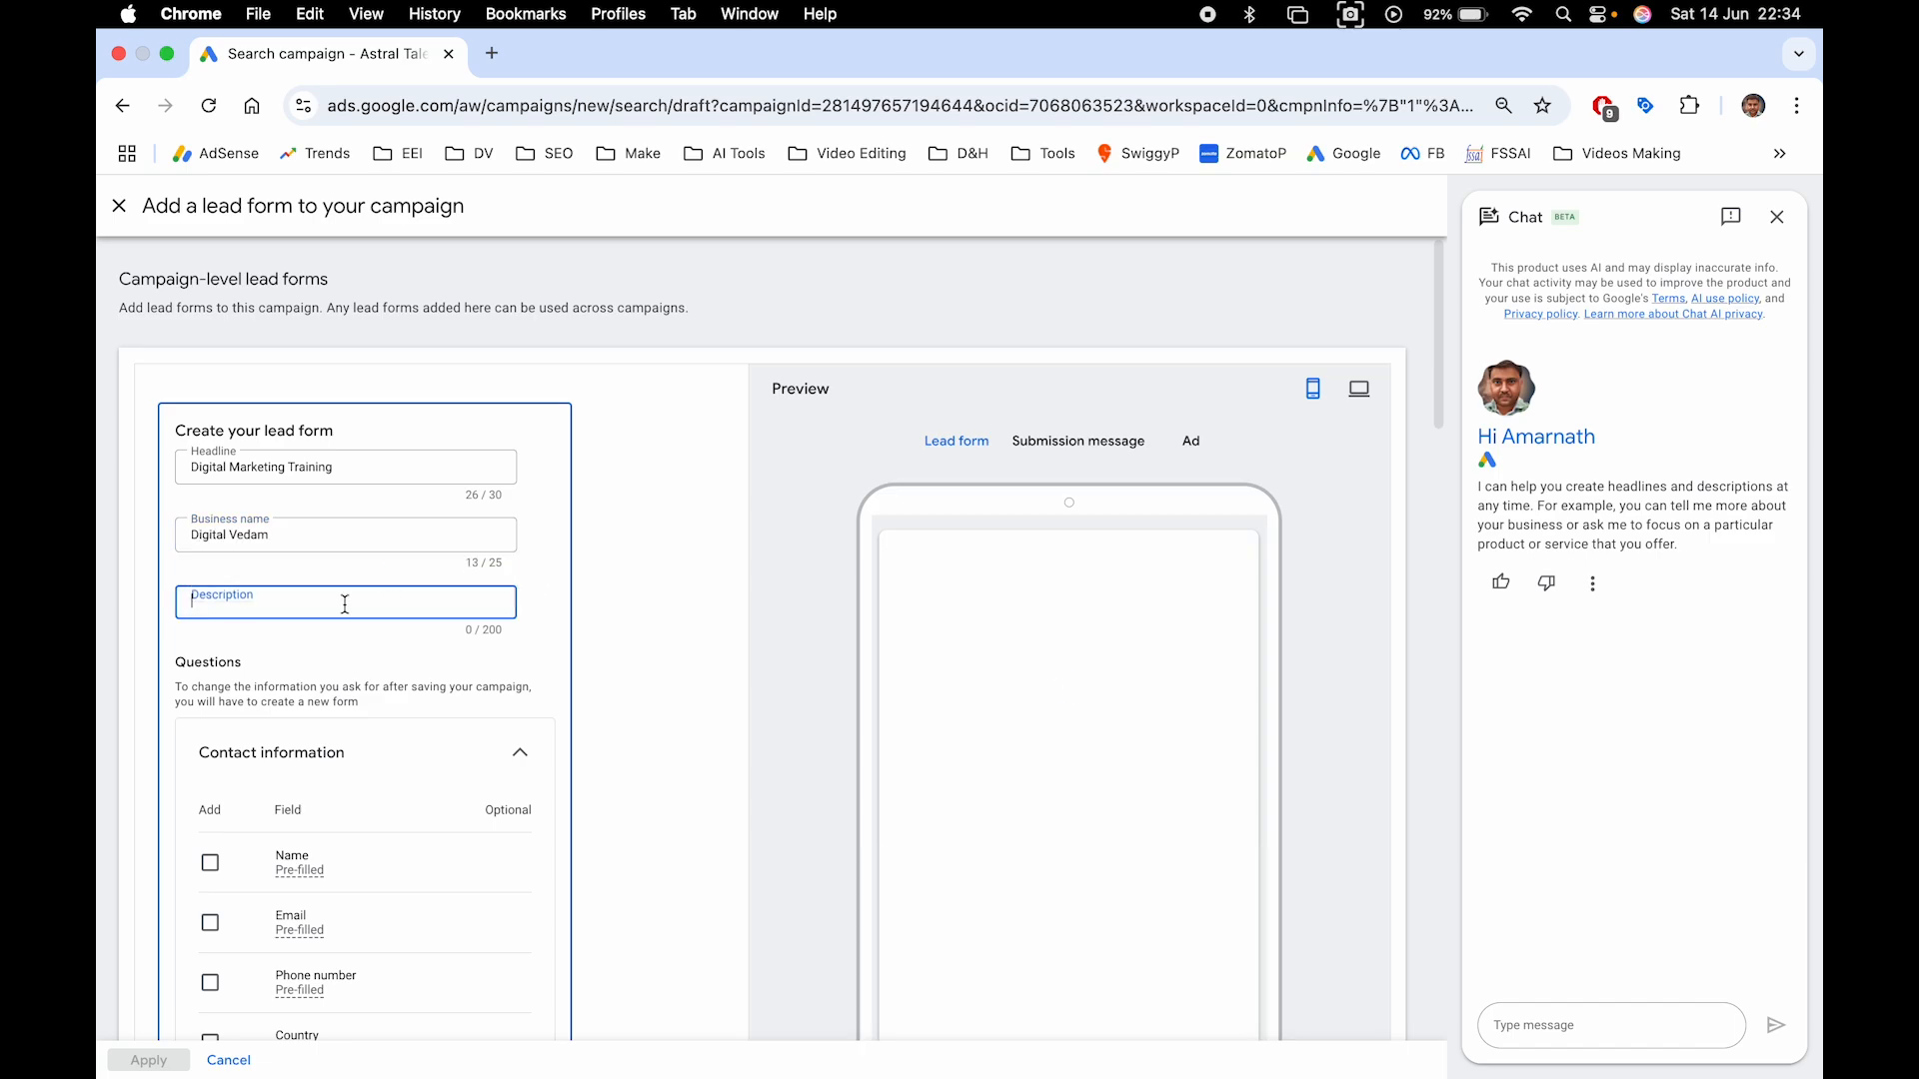
pyautogui.tripleClick(281, 467)
pyautogui.press('super+c')
pyautogui.click(266, 603)
pyautogui.press('super+v')
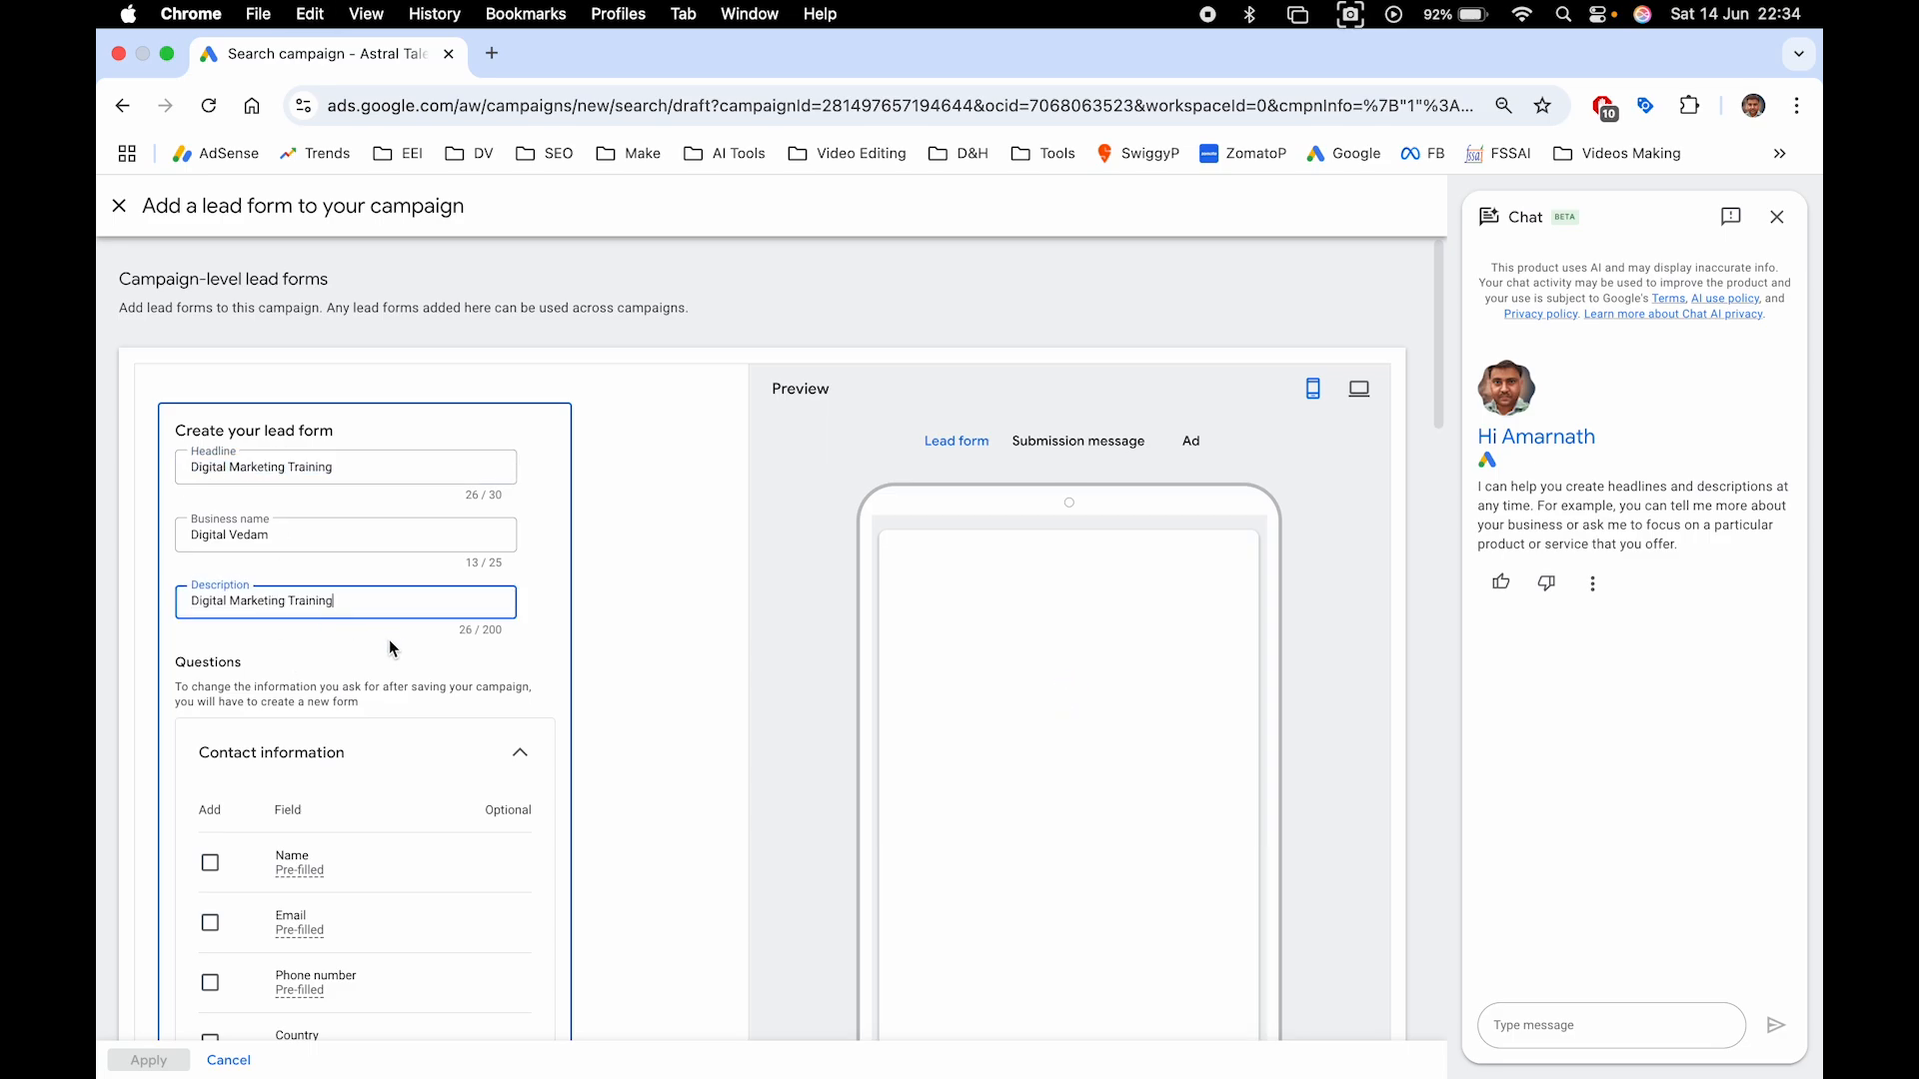
pyautogui.click(531, 655)
# Add the contact questions Name, asked as first name and last name, and Email to the lead form
pyautogui.scroll(-3, 534, 660)
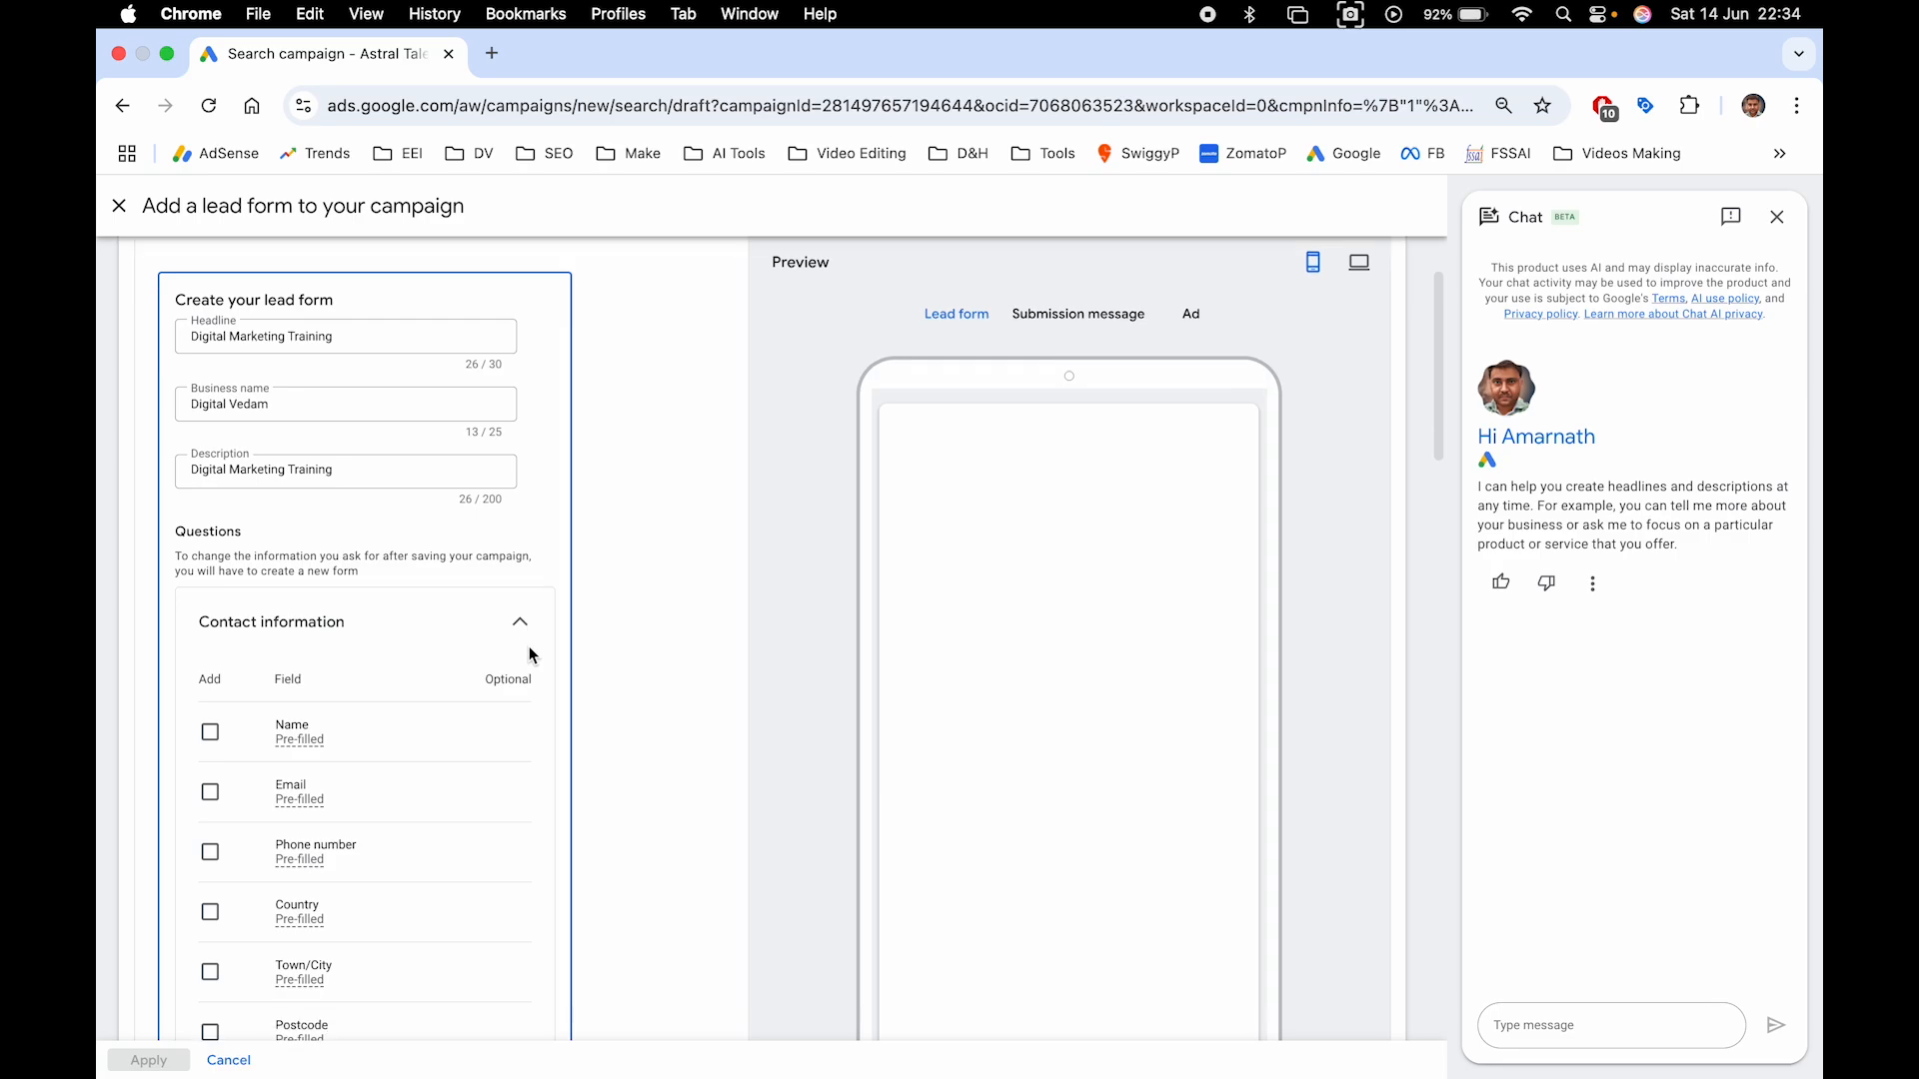
pyautogui.scroll(-1, 566, 706)
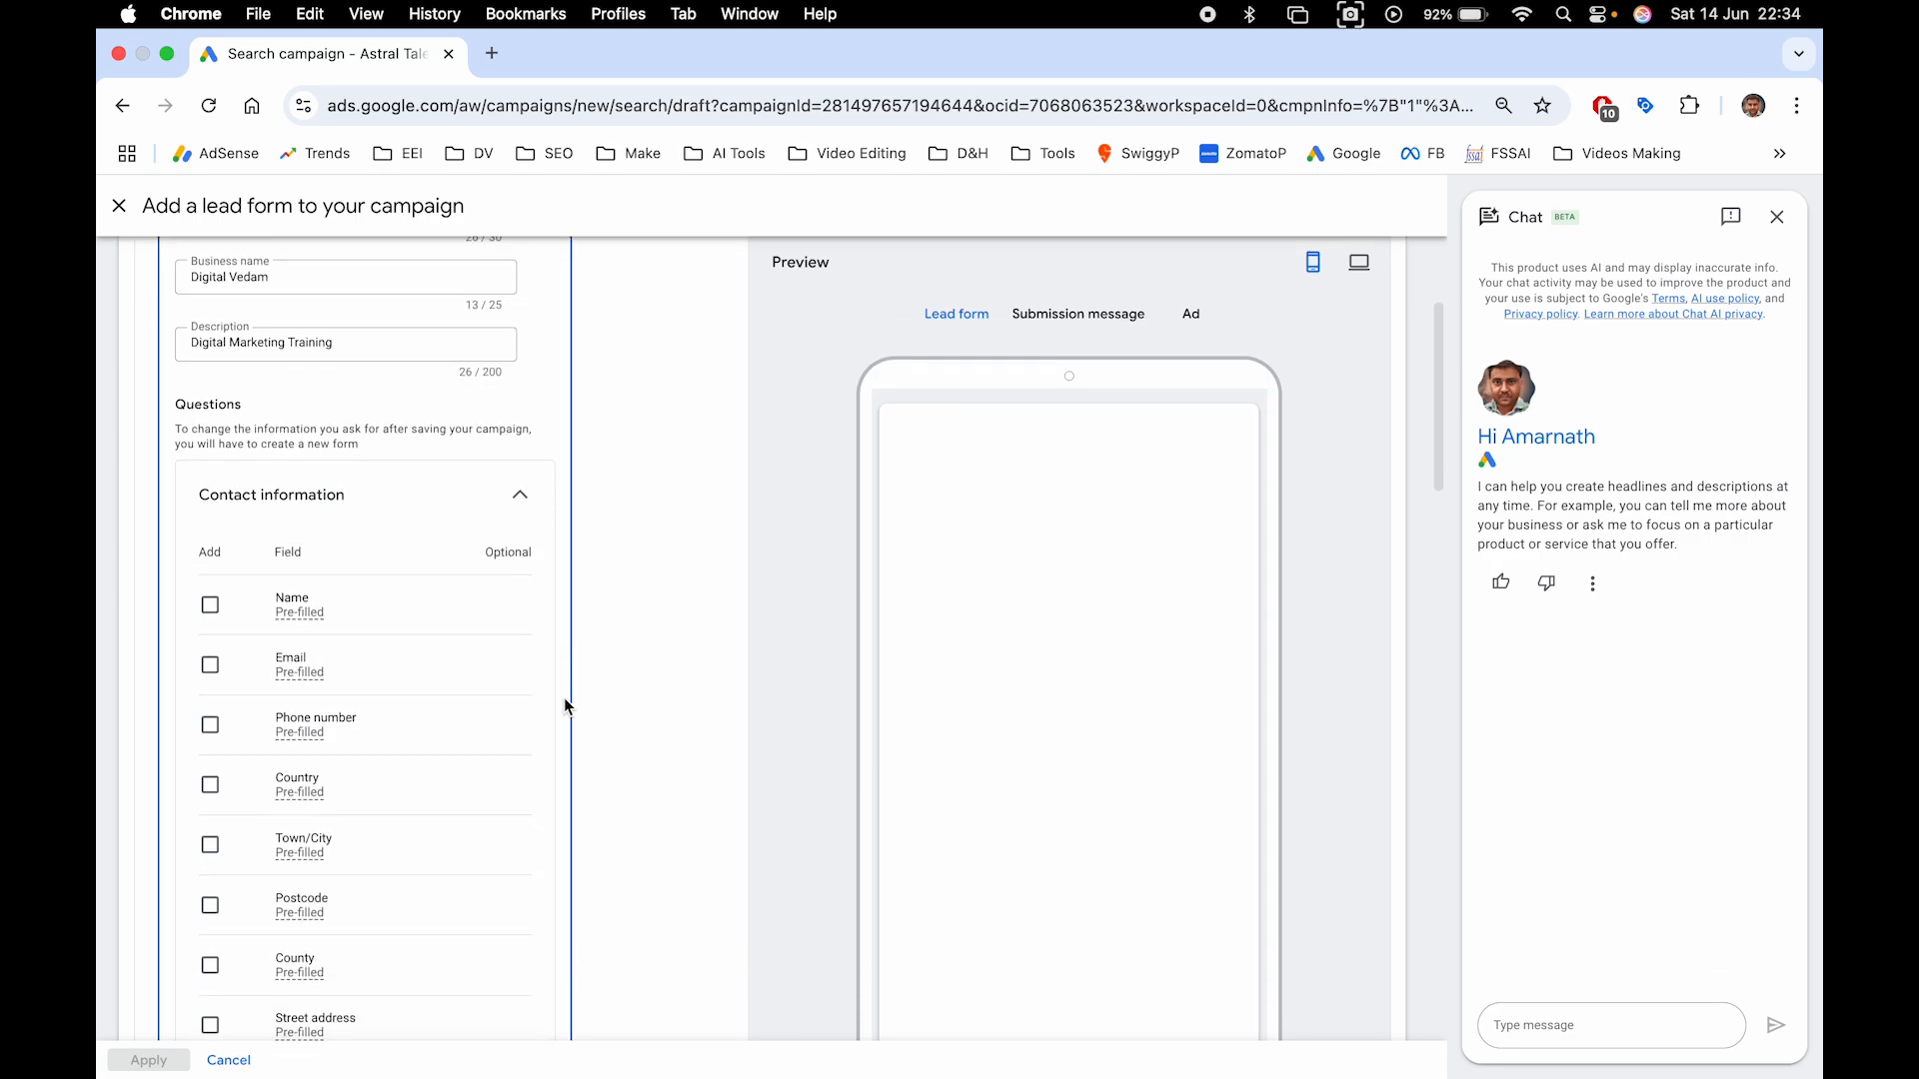
pyautogui.scroll(-8, 377, 500)
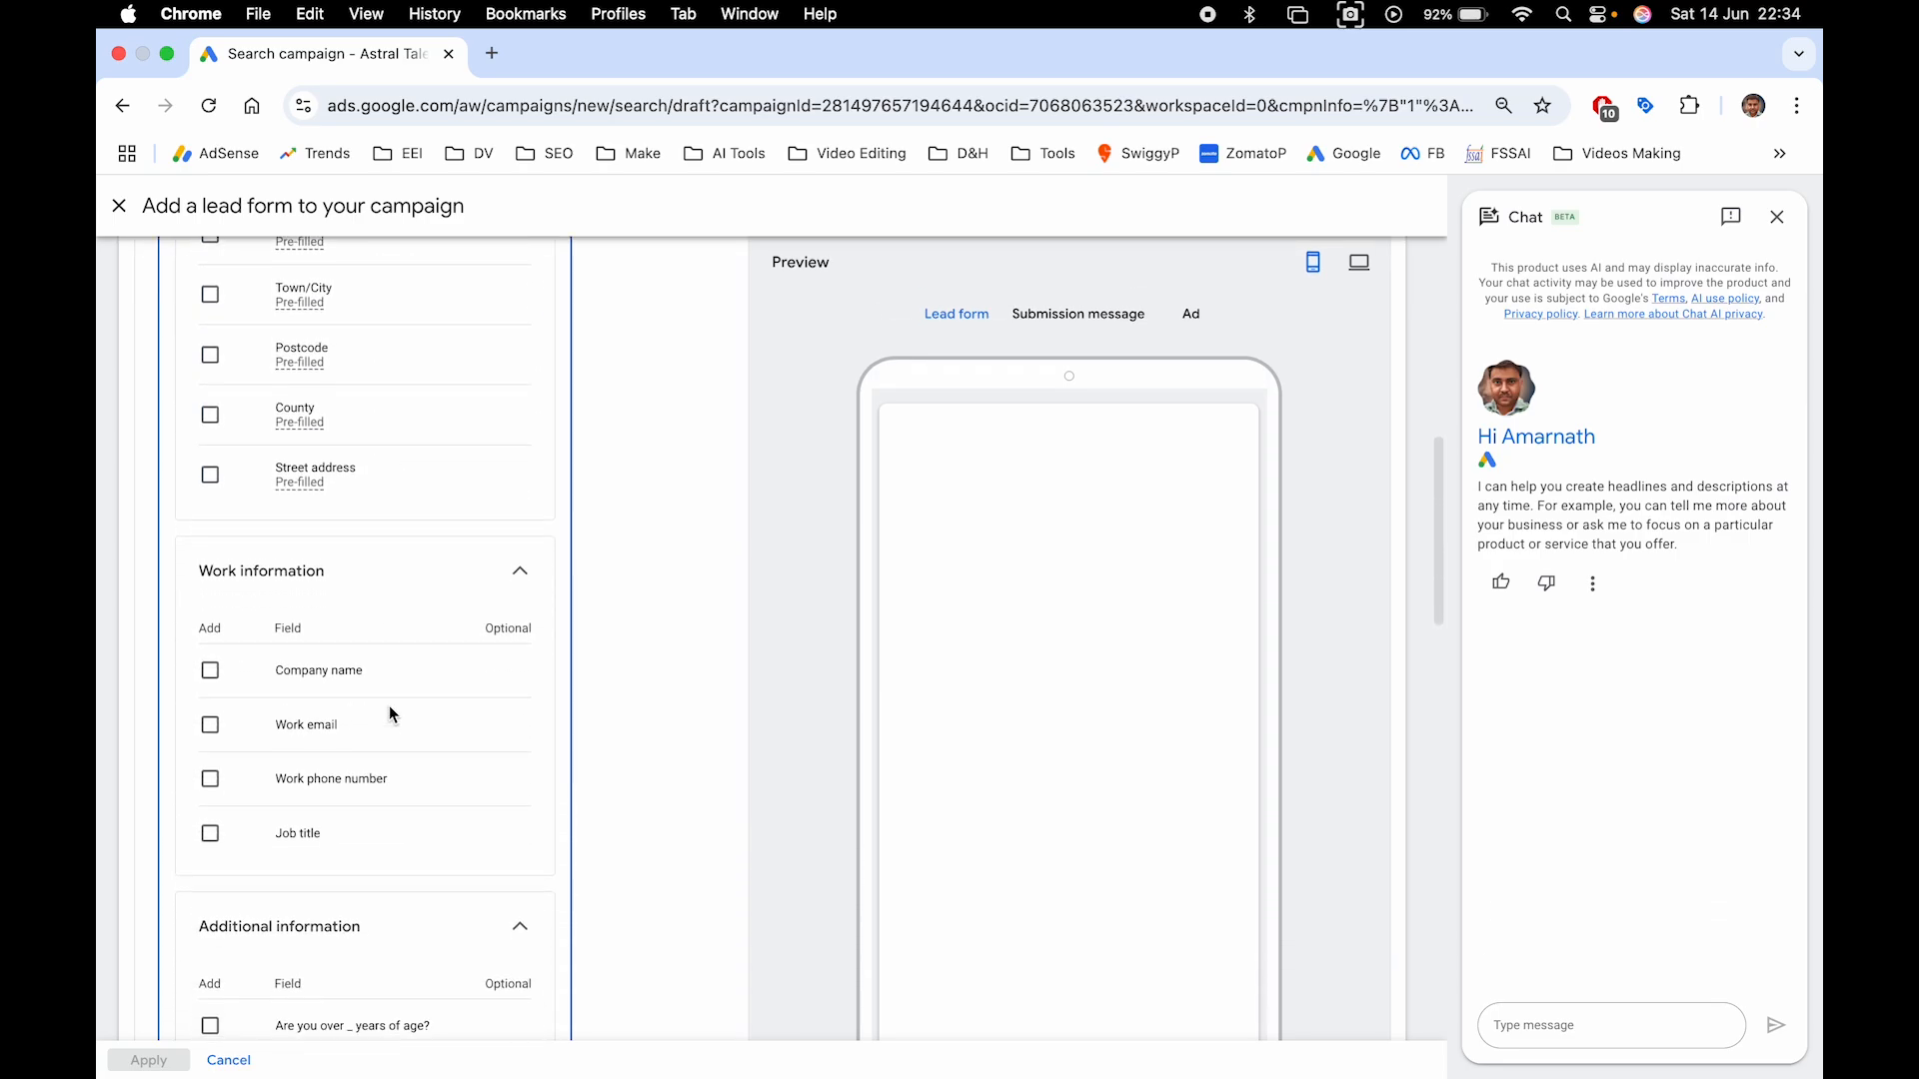
pyautogui.scroll(11, 388, 705)
pyautogui.scroll(-3, 399, 656)
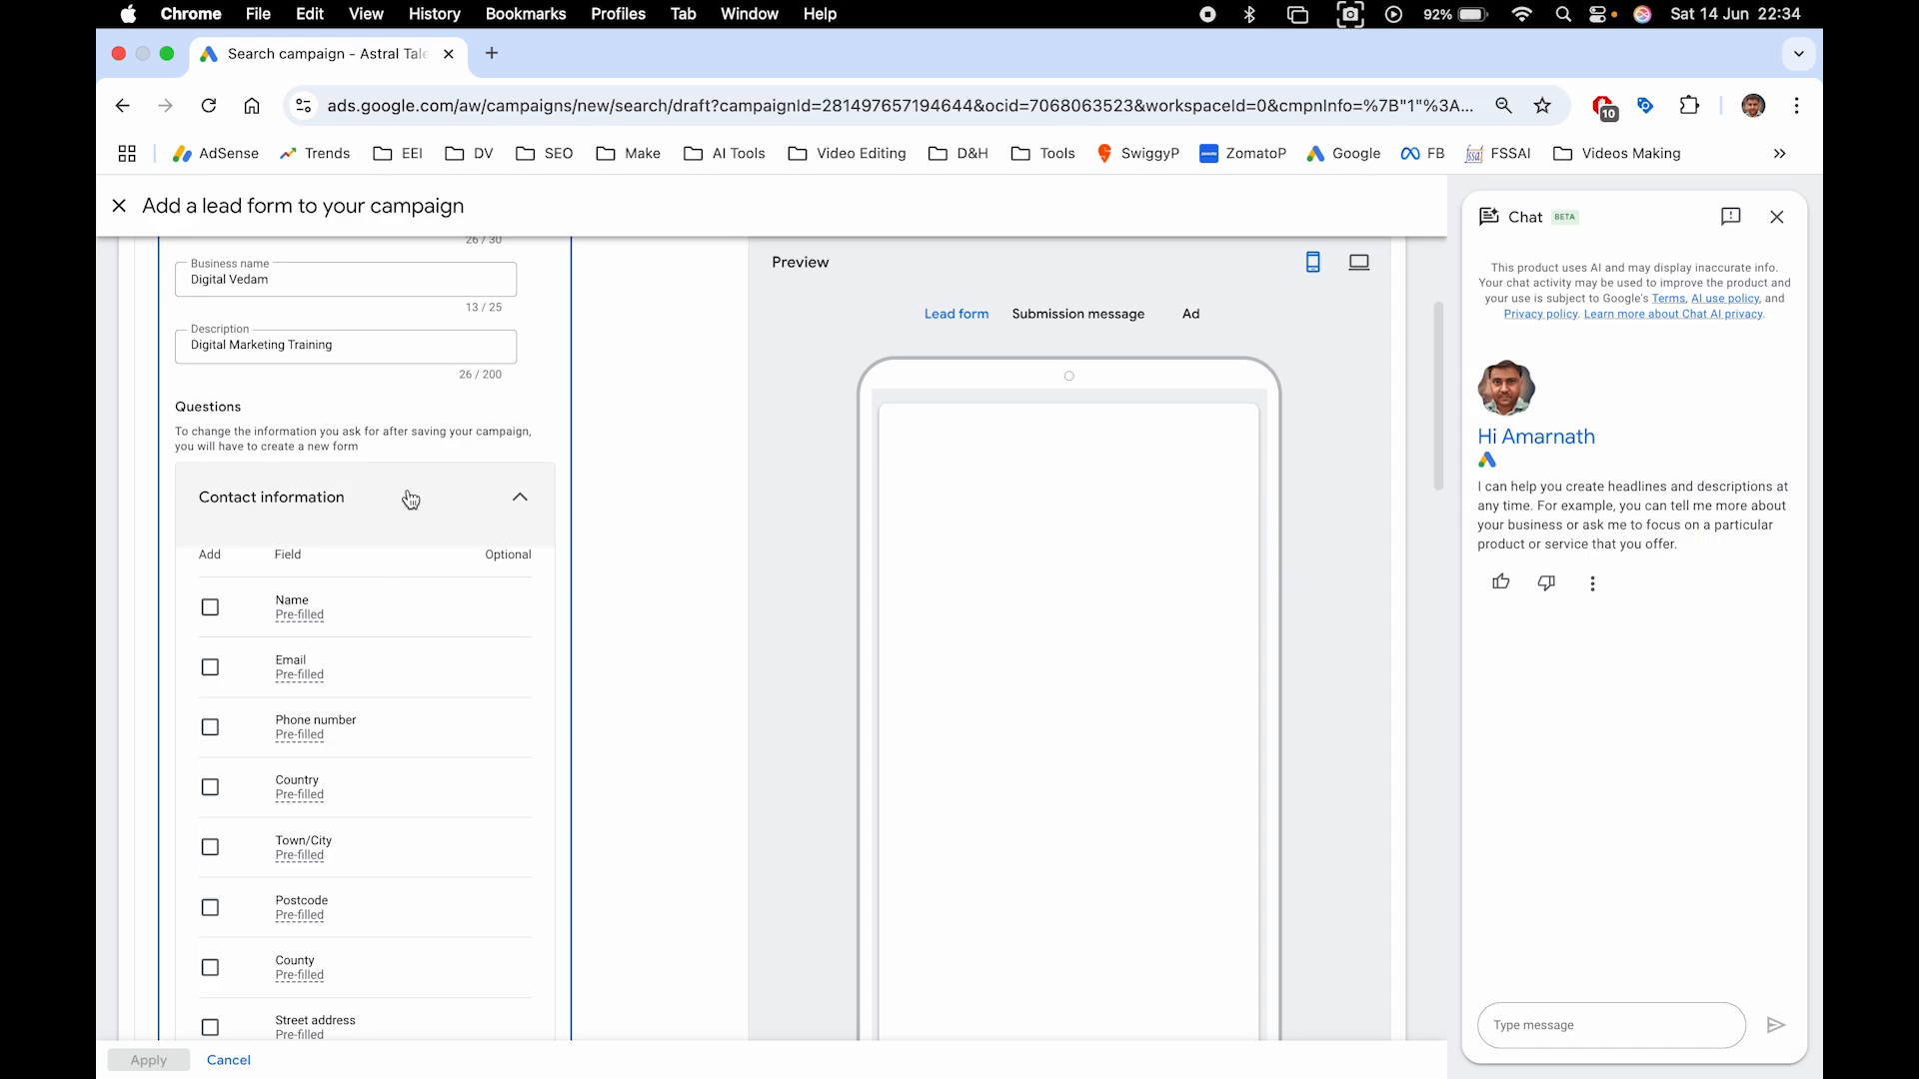
pyautogui.scroll(-2, 410, 500)
pyautogui.moveTo(292, 515)
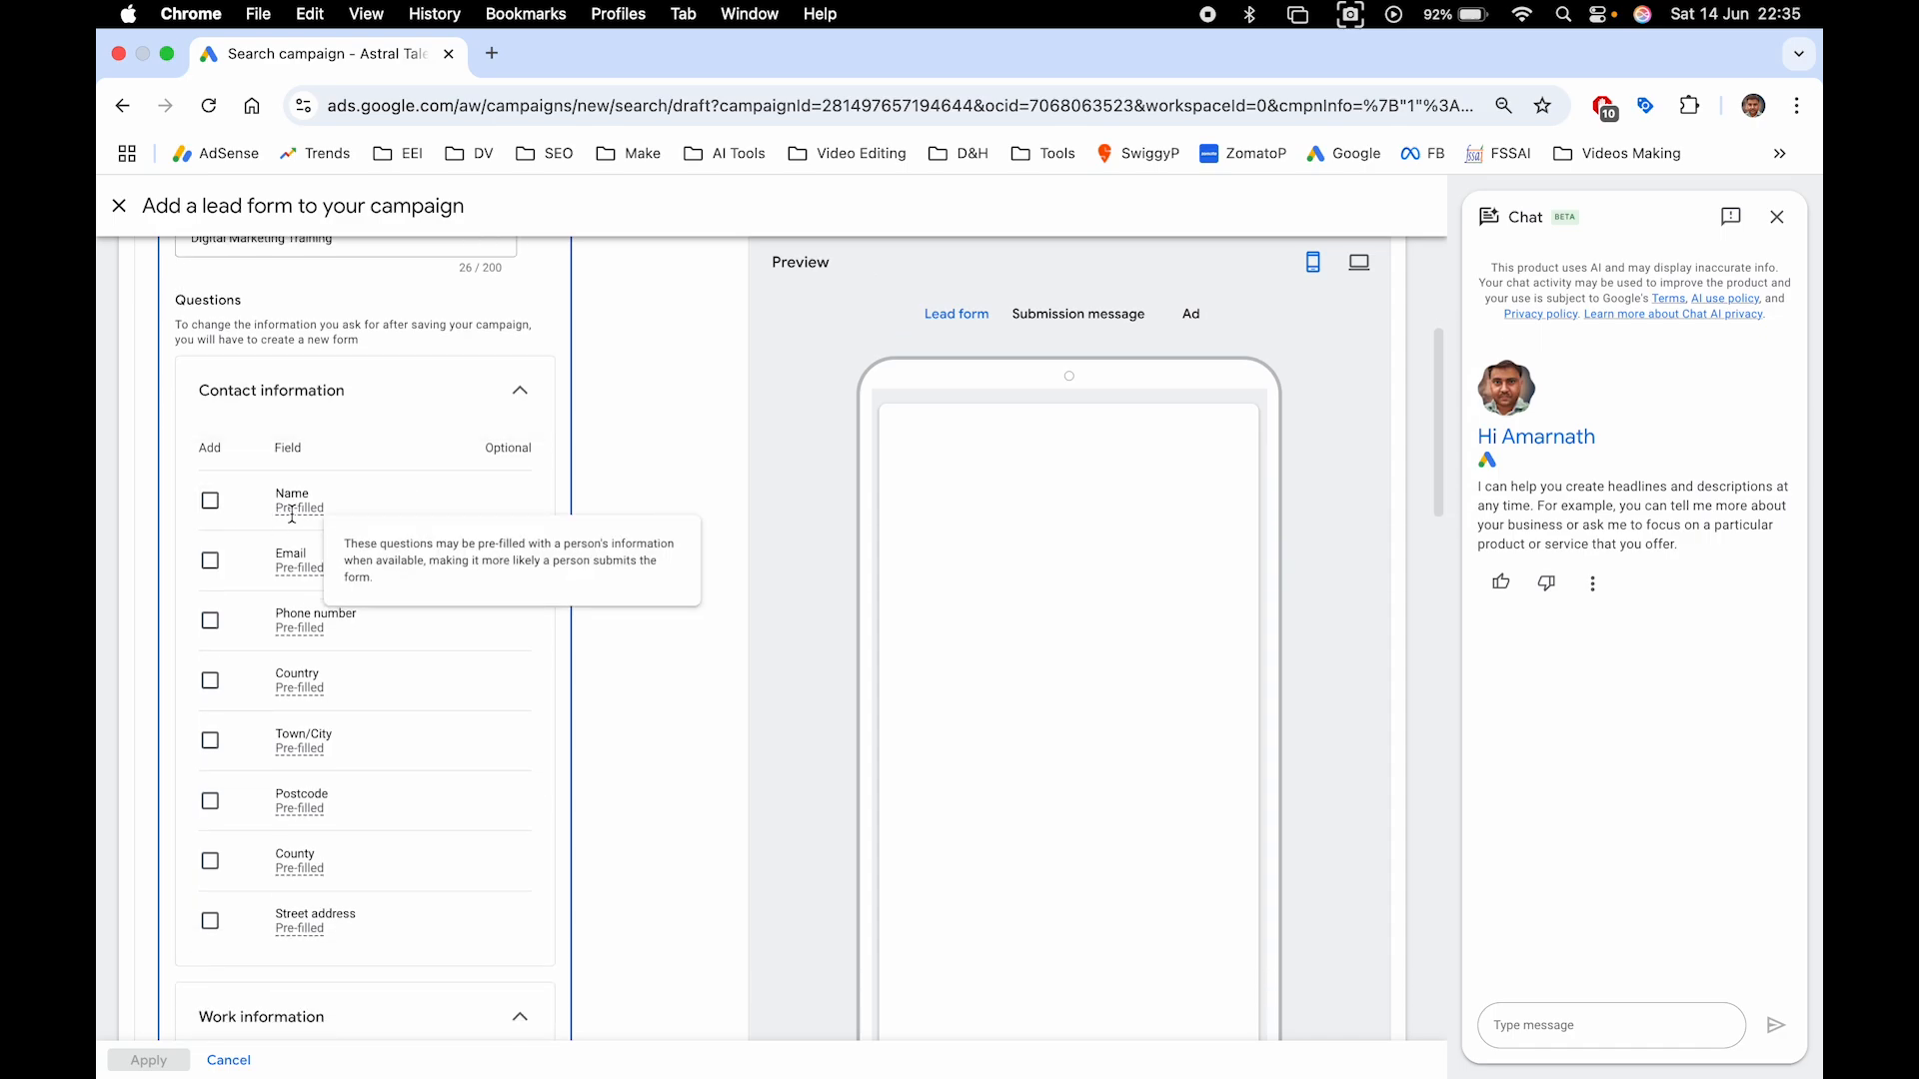
pyautogui.click(210, 500)
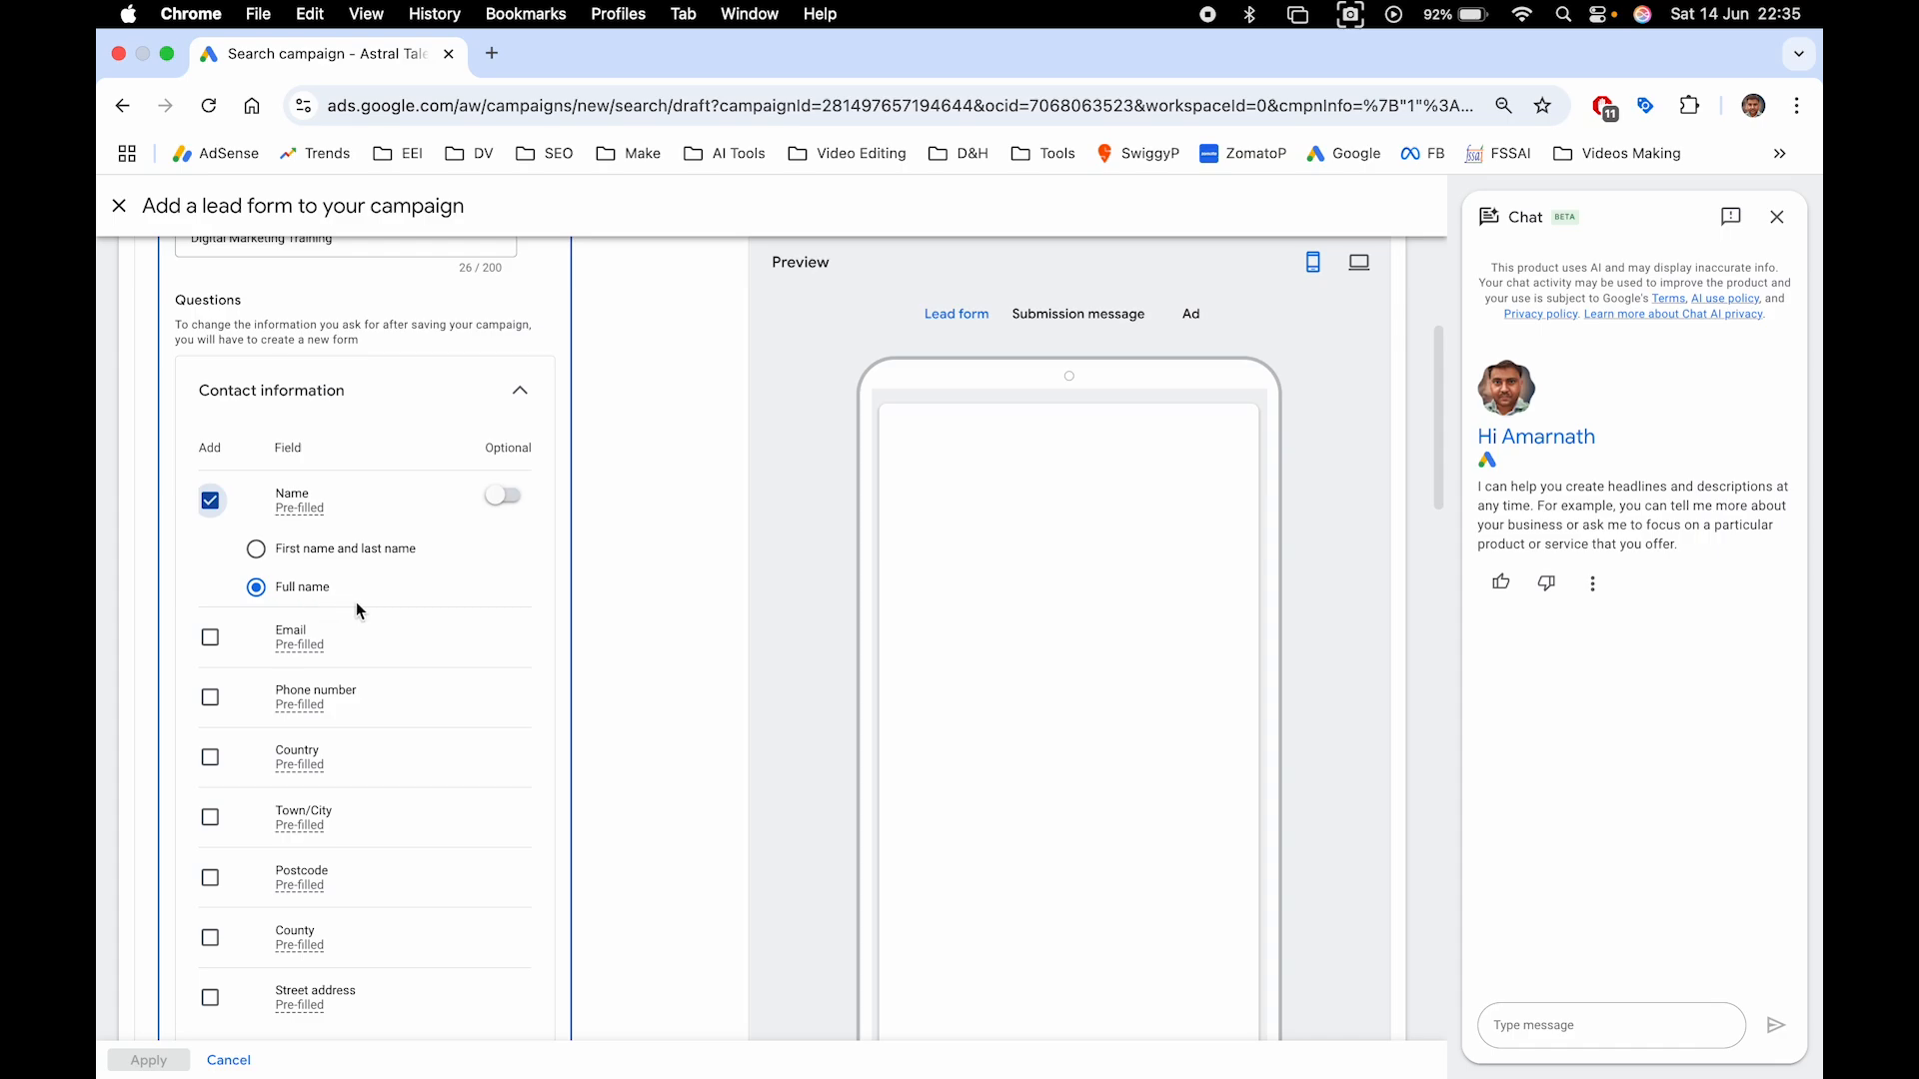
pyautogui.click(257, 550)
pyautogui.click(211, 640)
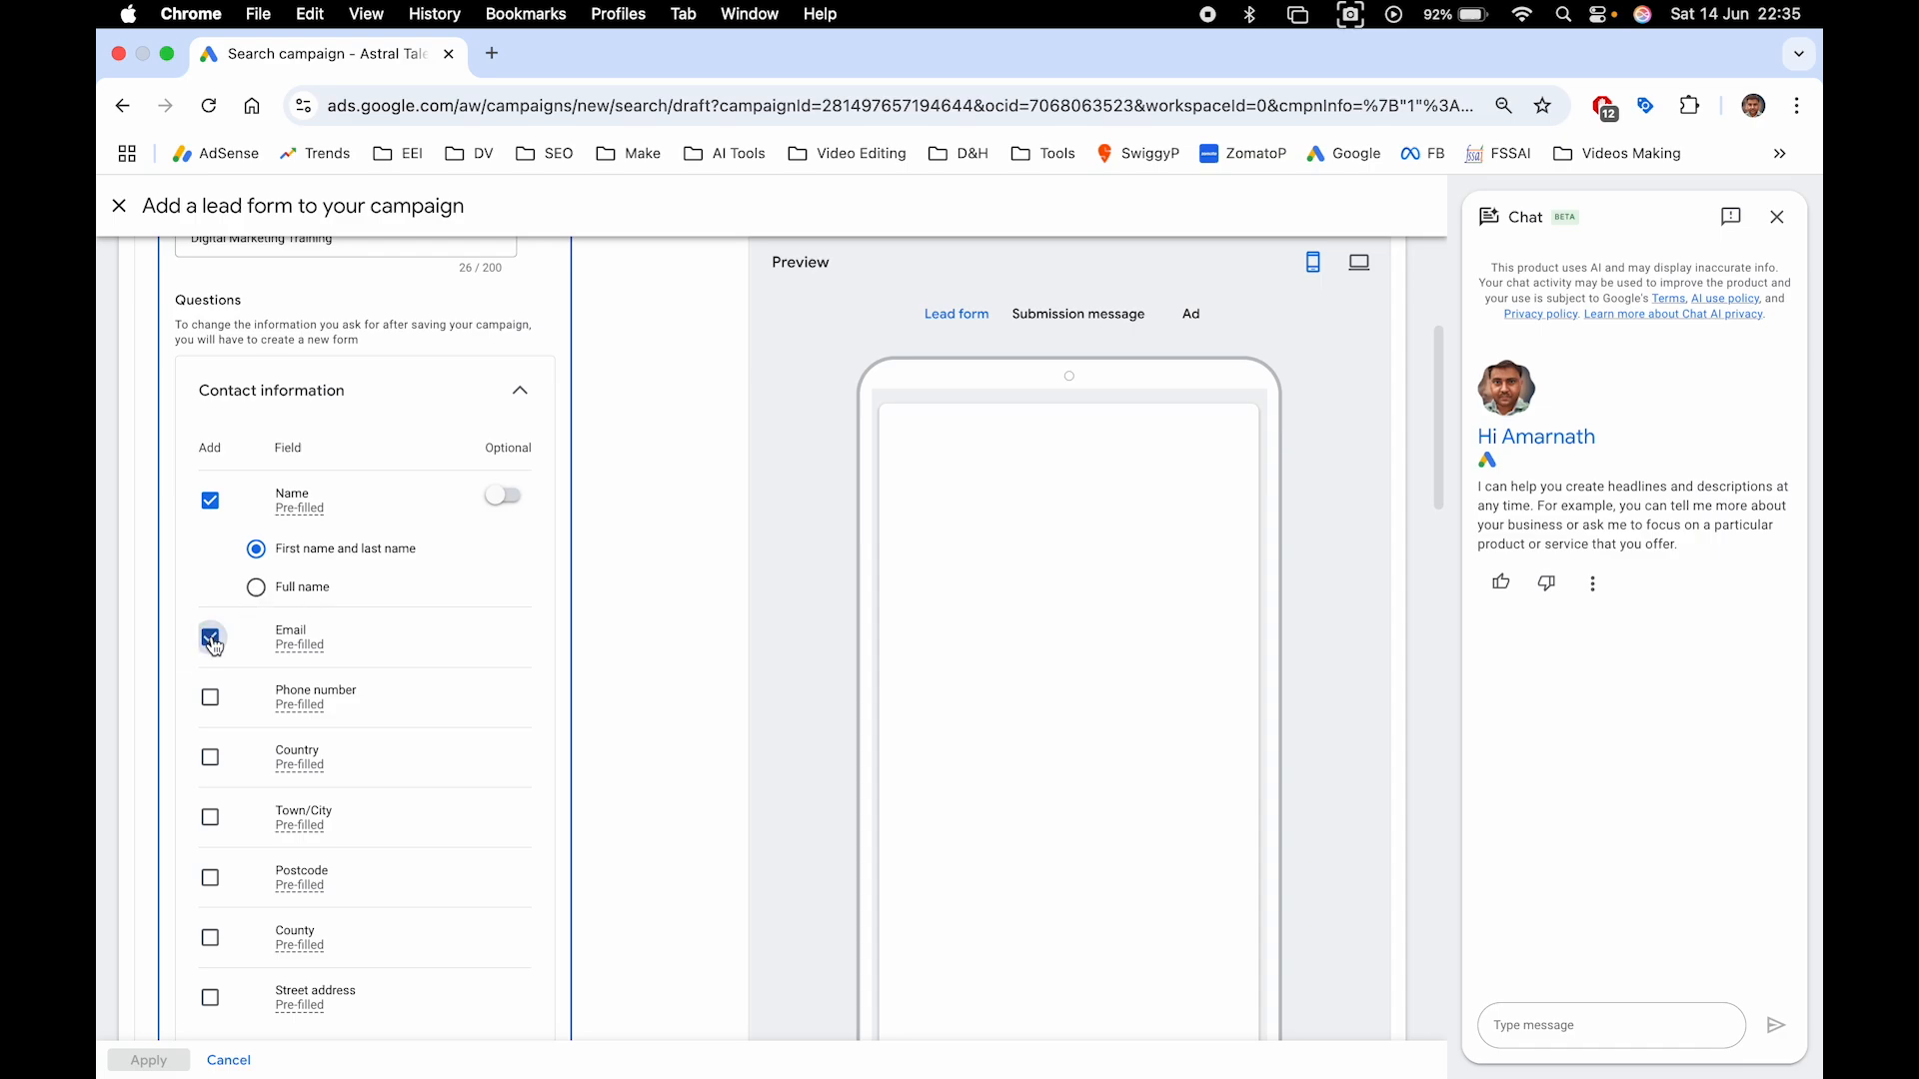
# Add Phone number and Town/City to the lead form's contact information questions
pyautogui.scroll(-3, 211, 630)
pyautogui.click(210, 545)
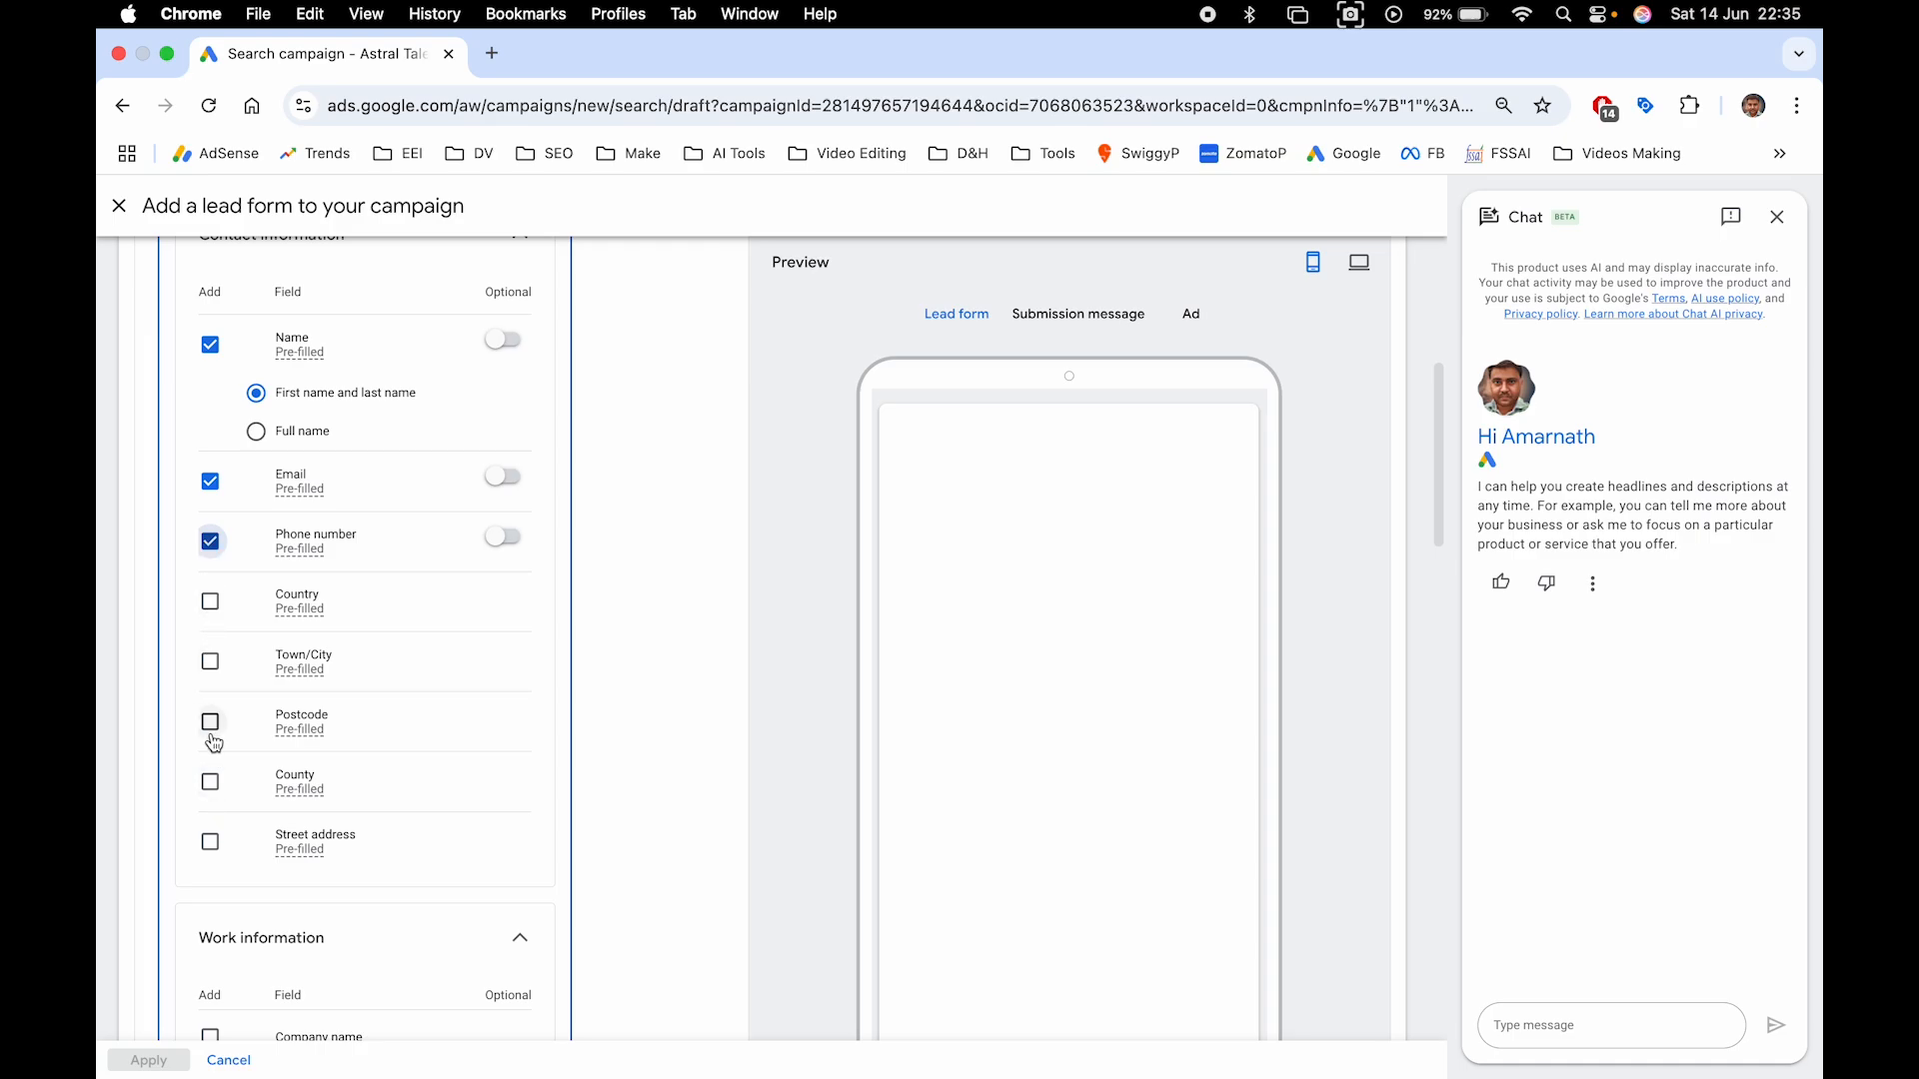
pyautogui.scroll(-2, 208, 751)
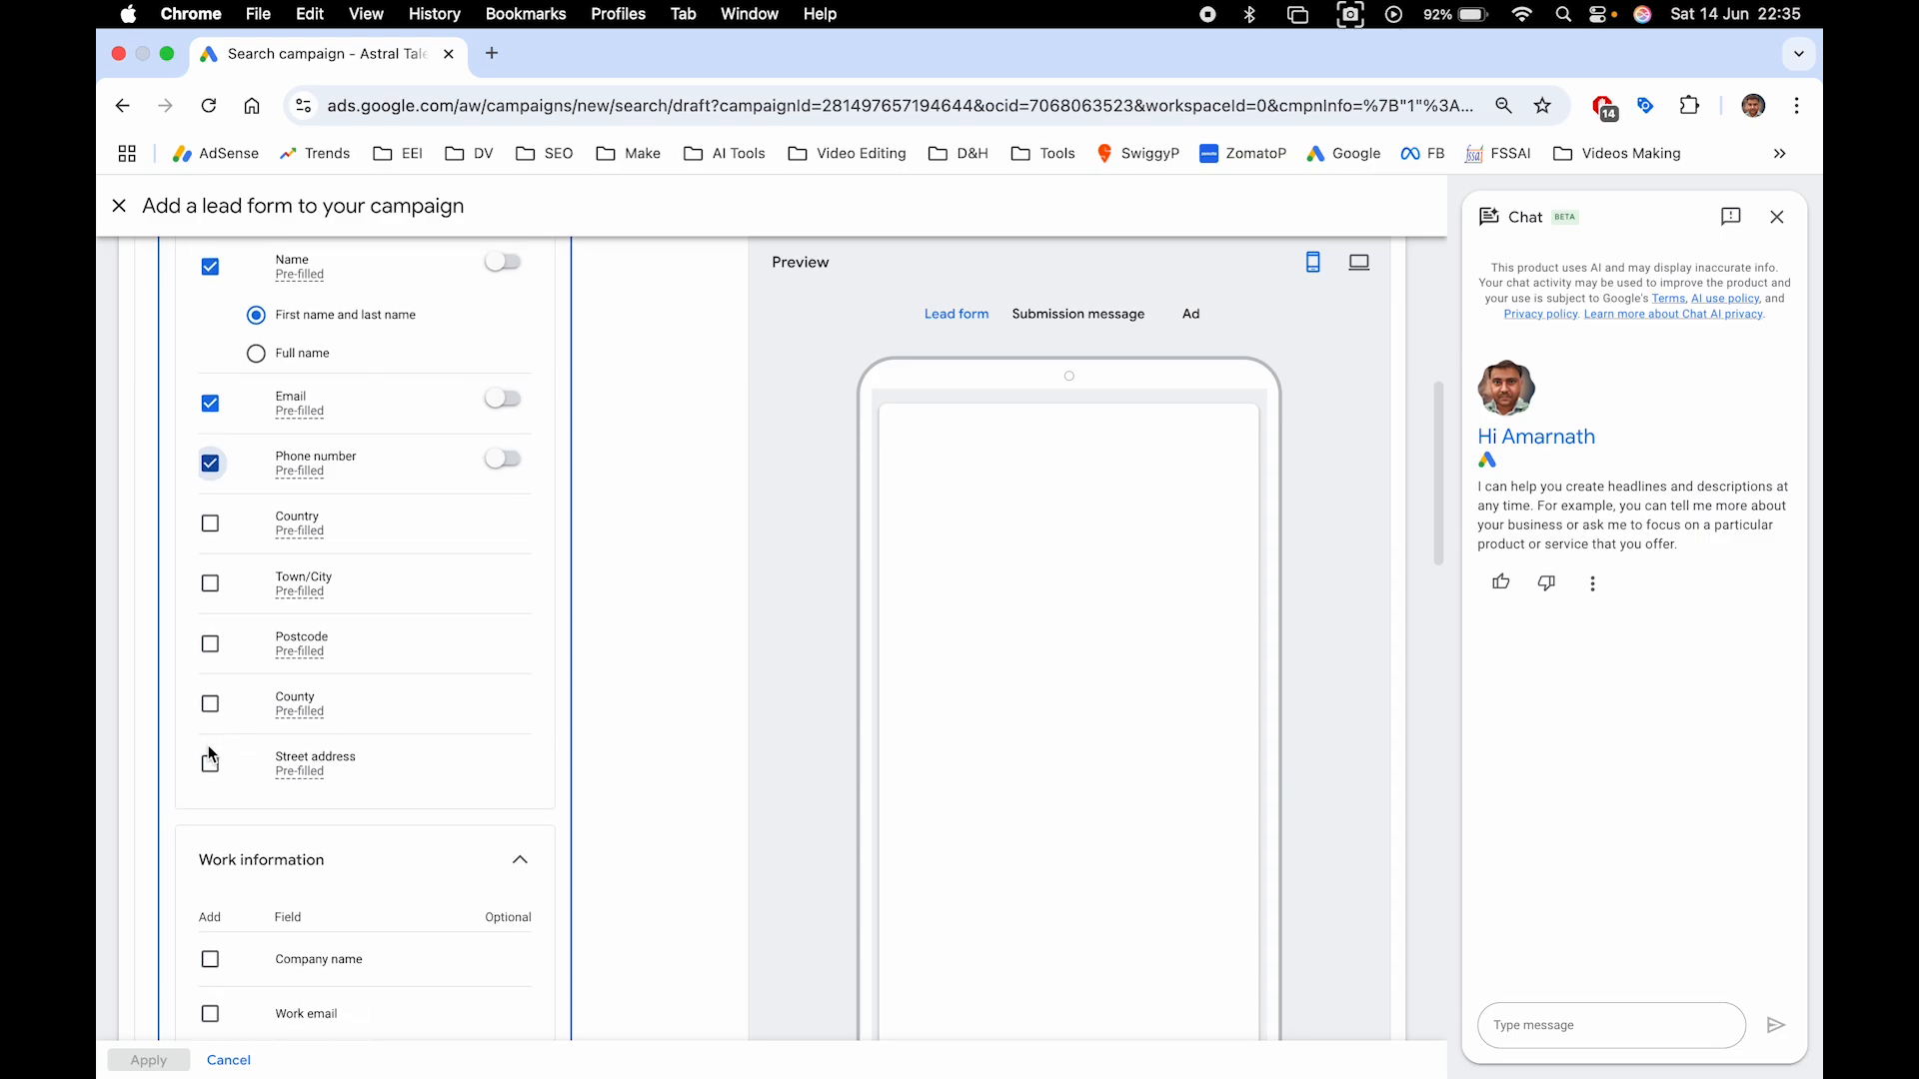
pyautogui.click(213, 576)
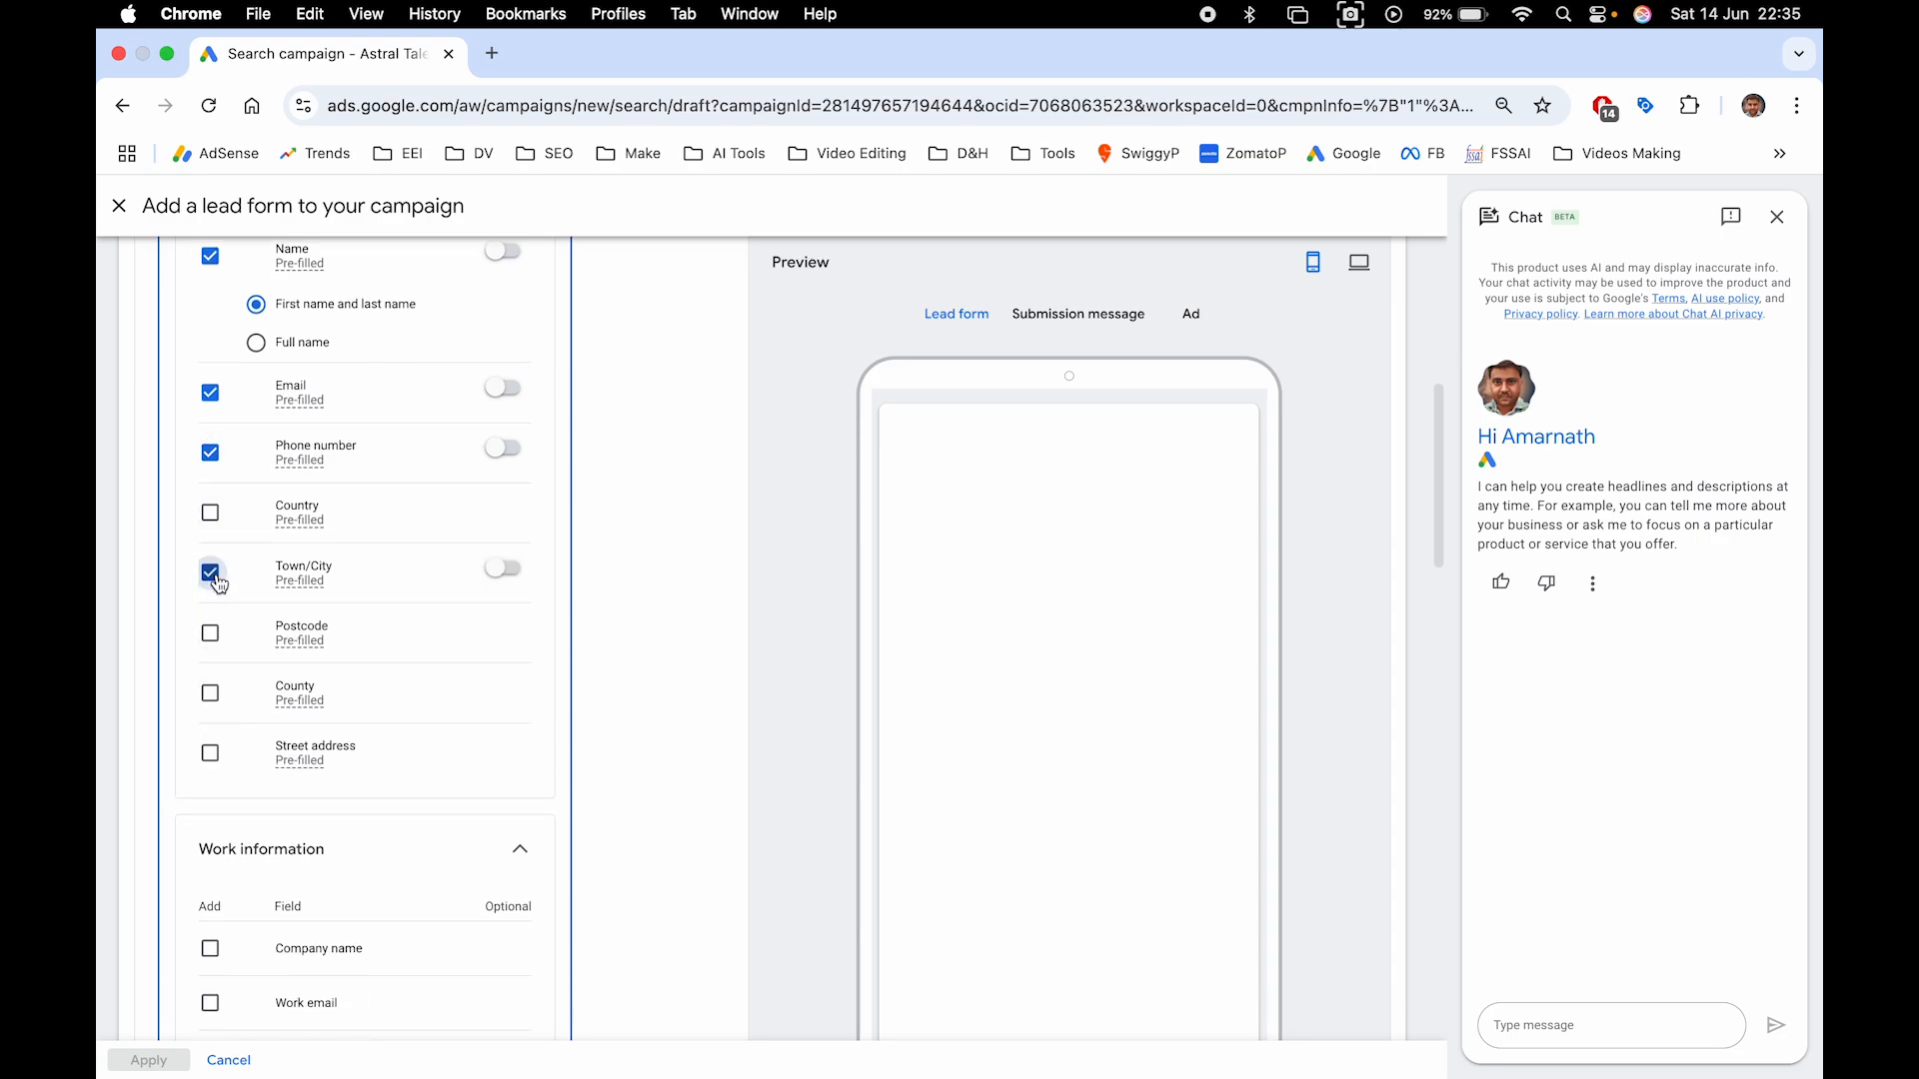
# Add the qualifying question "Which yard care service area are you interested in?" from the new questions to the lead form
pyautogui.scroll(-10, 250, 660)
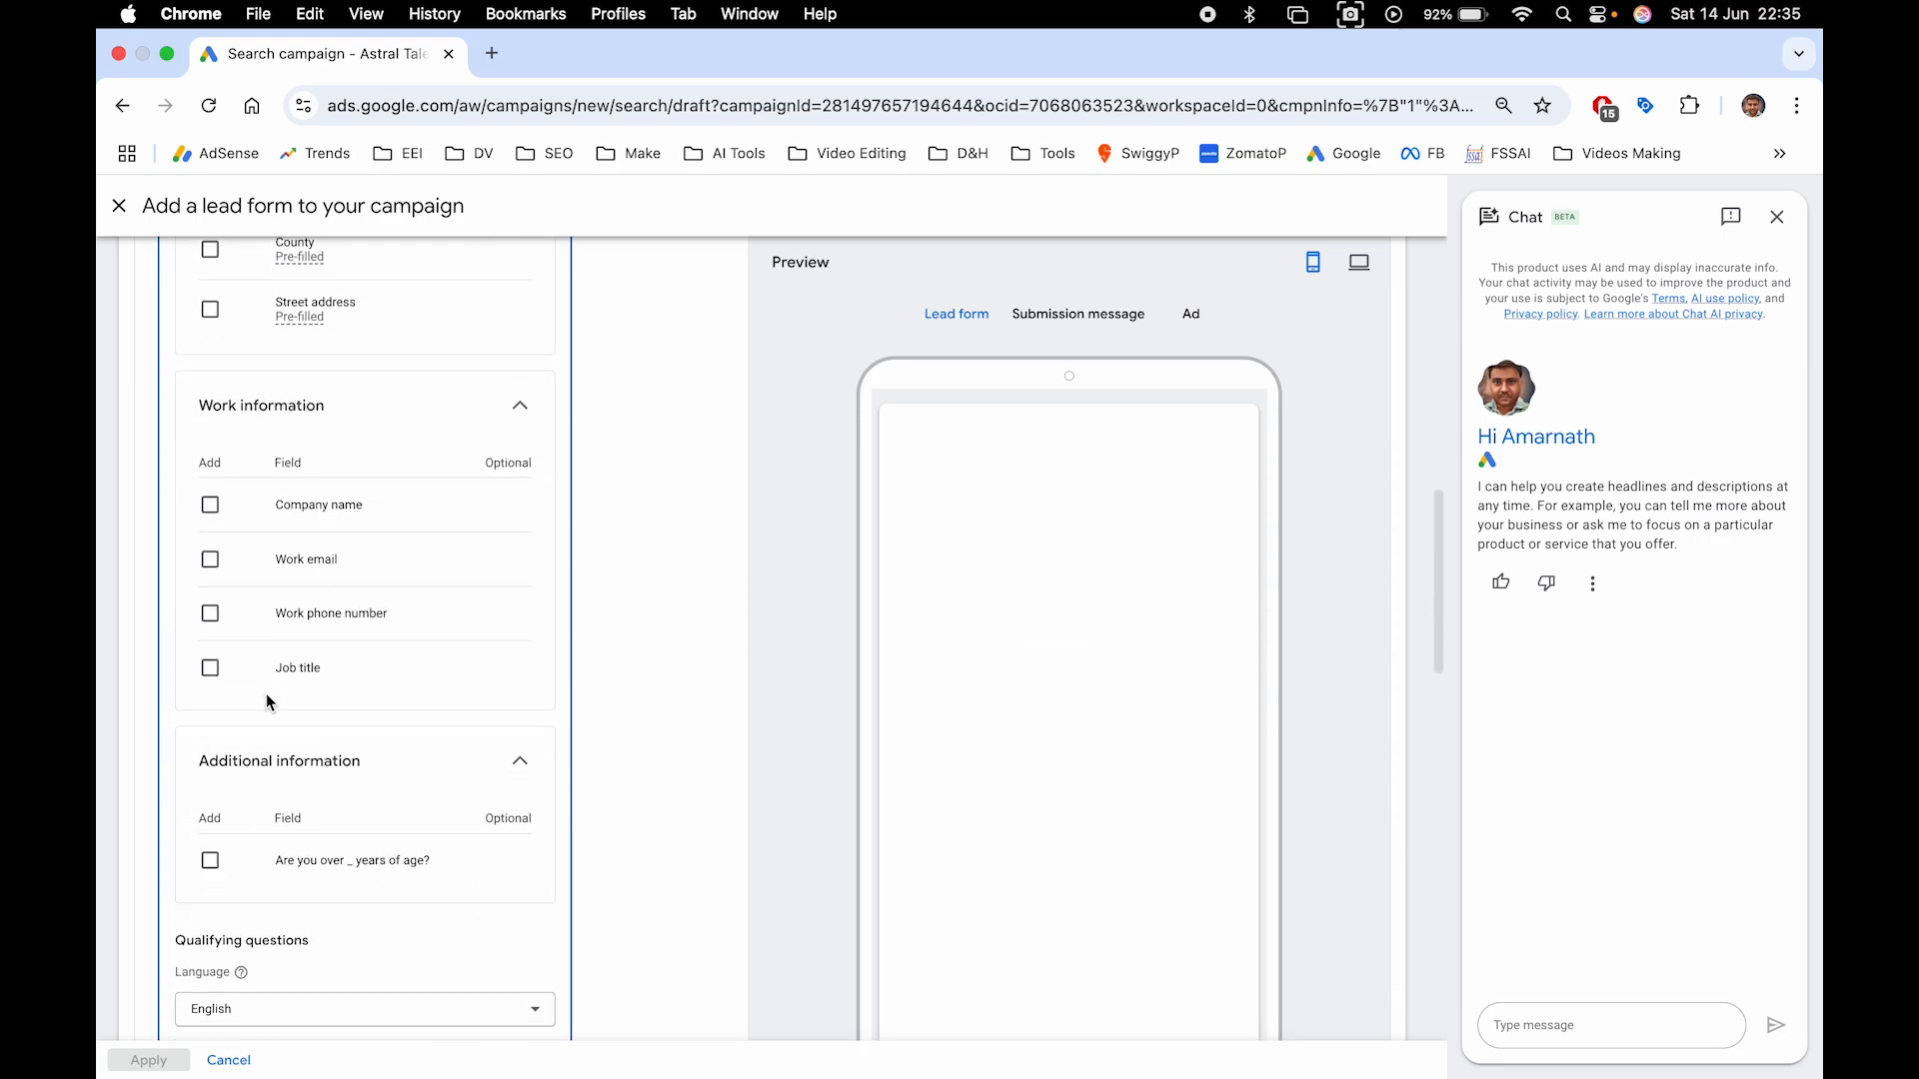
pyautogui.scroll(-6, 266, 679)
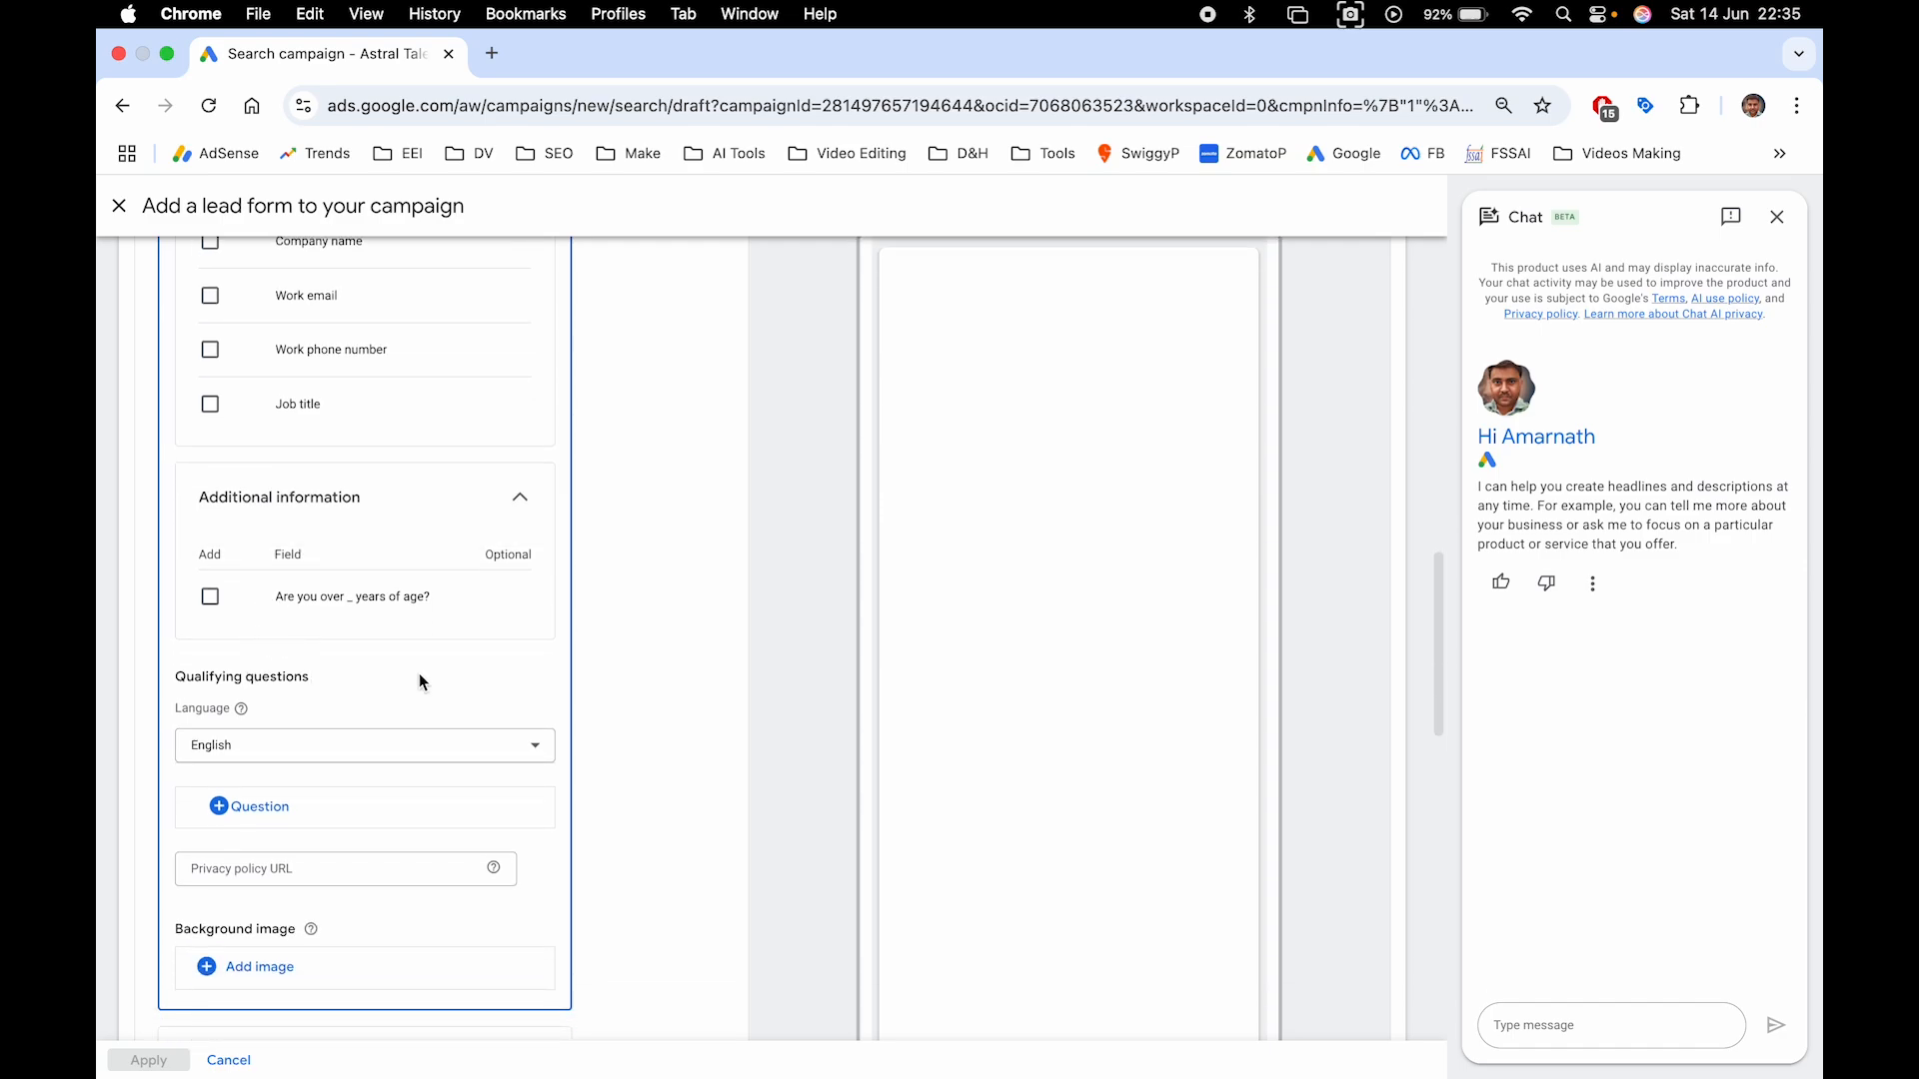
pyautogui.scroll(-4, 418, 673)
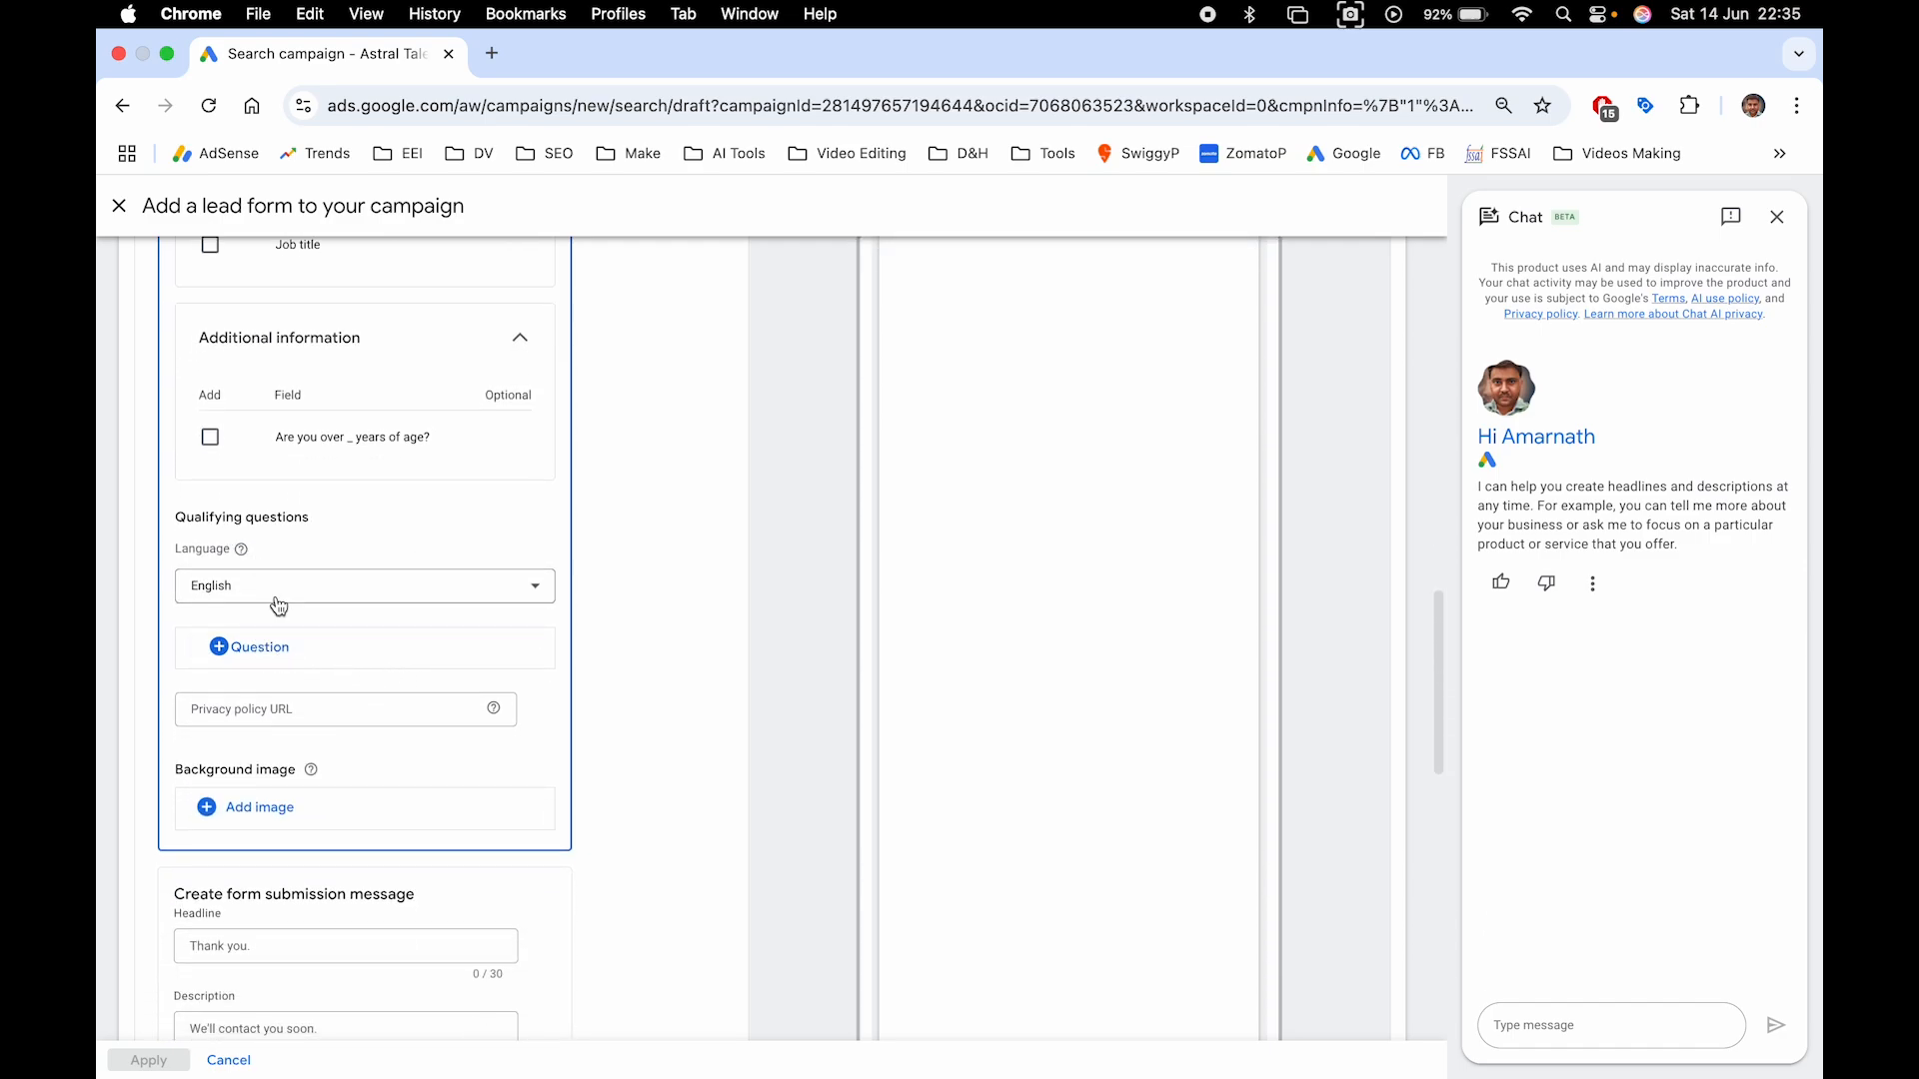
pyautogui.click(248, 647)
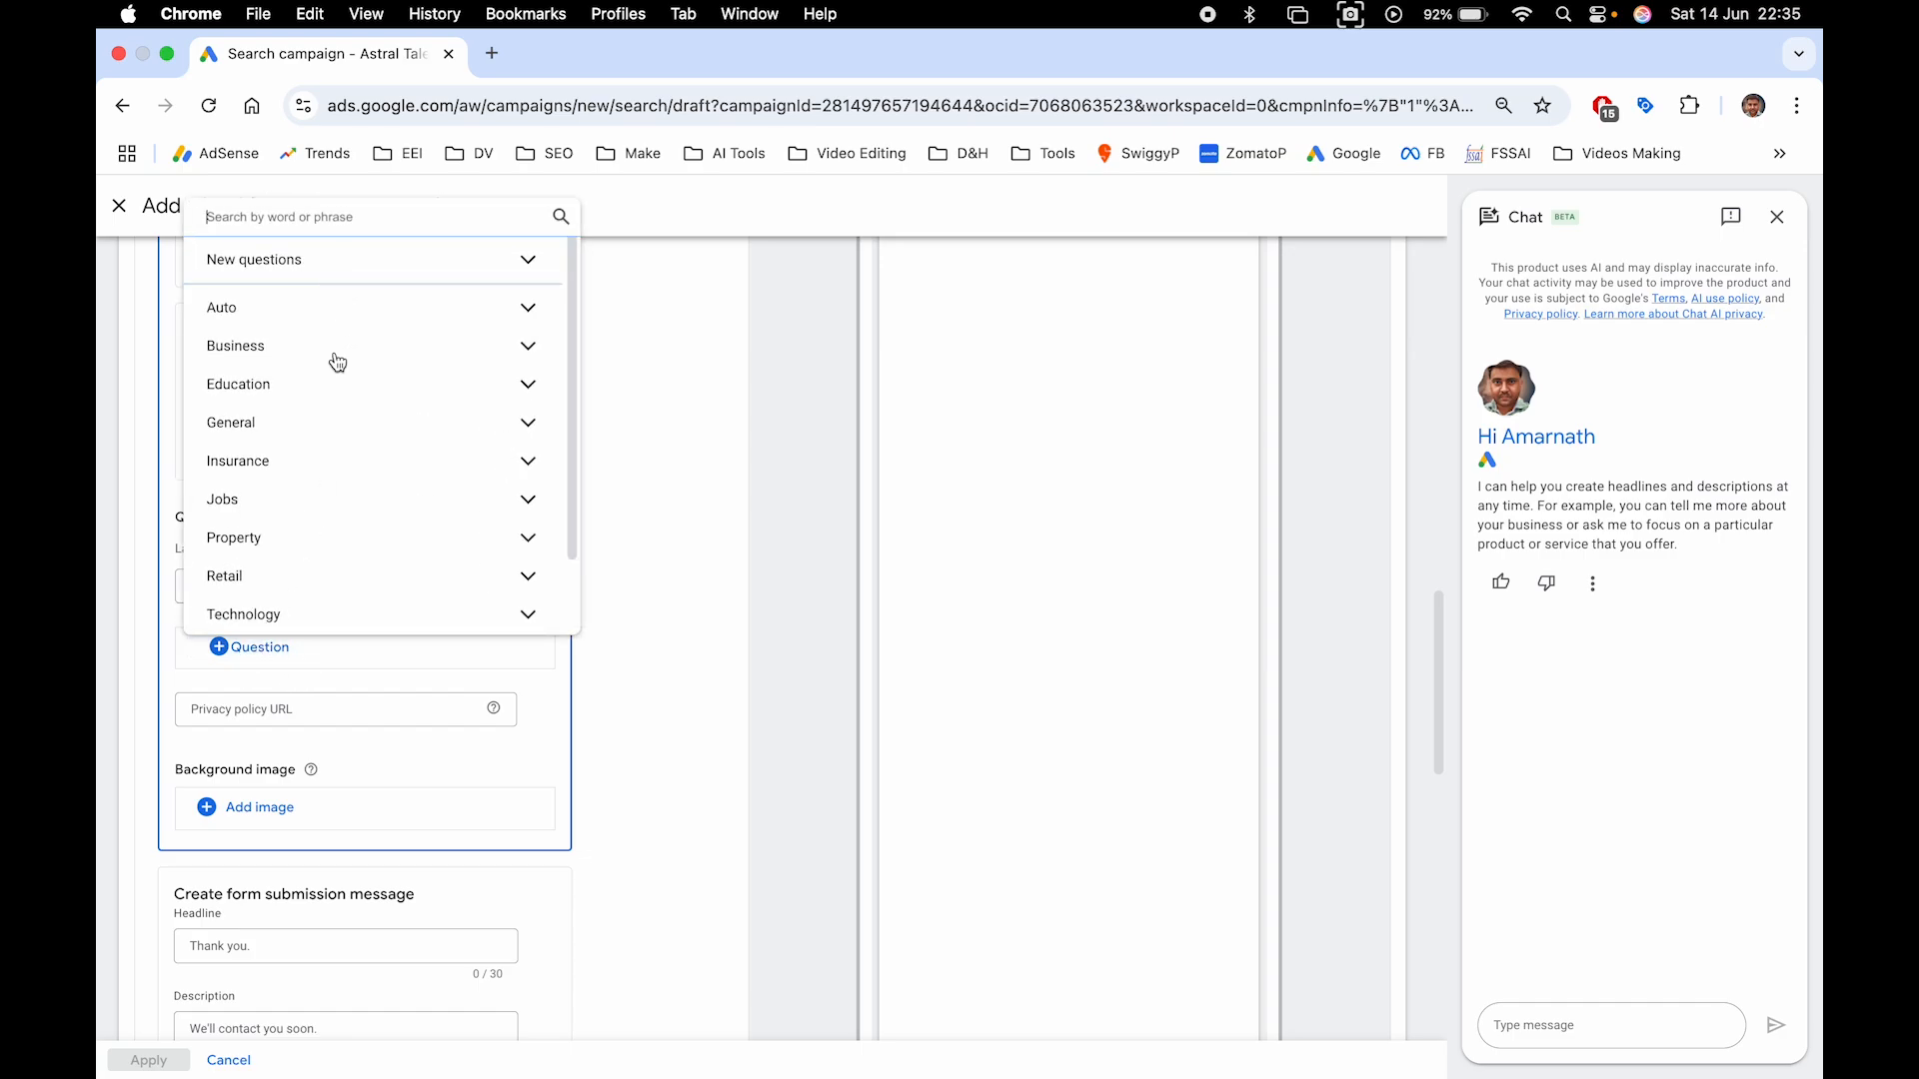
pyautogui.scroll(-2, 343, 522)
pyautogui.scroll(2, 343, 521)
pyautogui.click(294, 265)
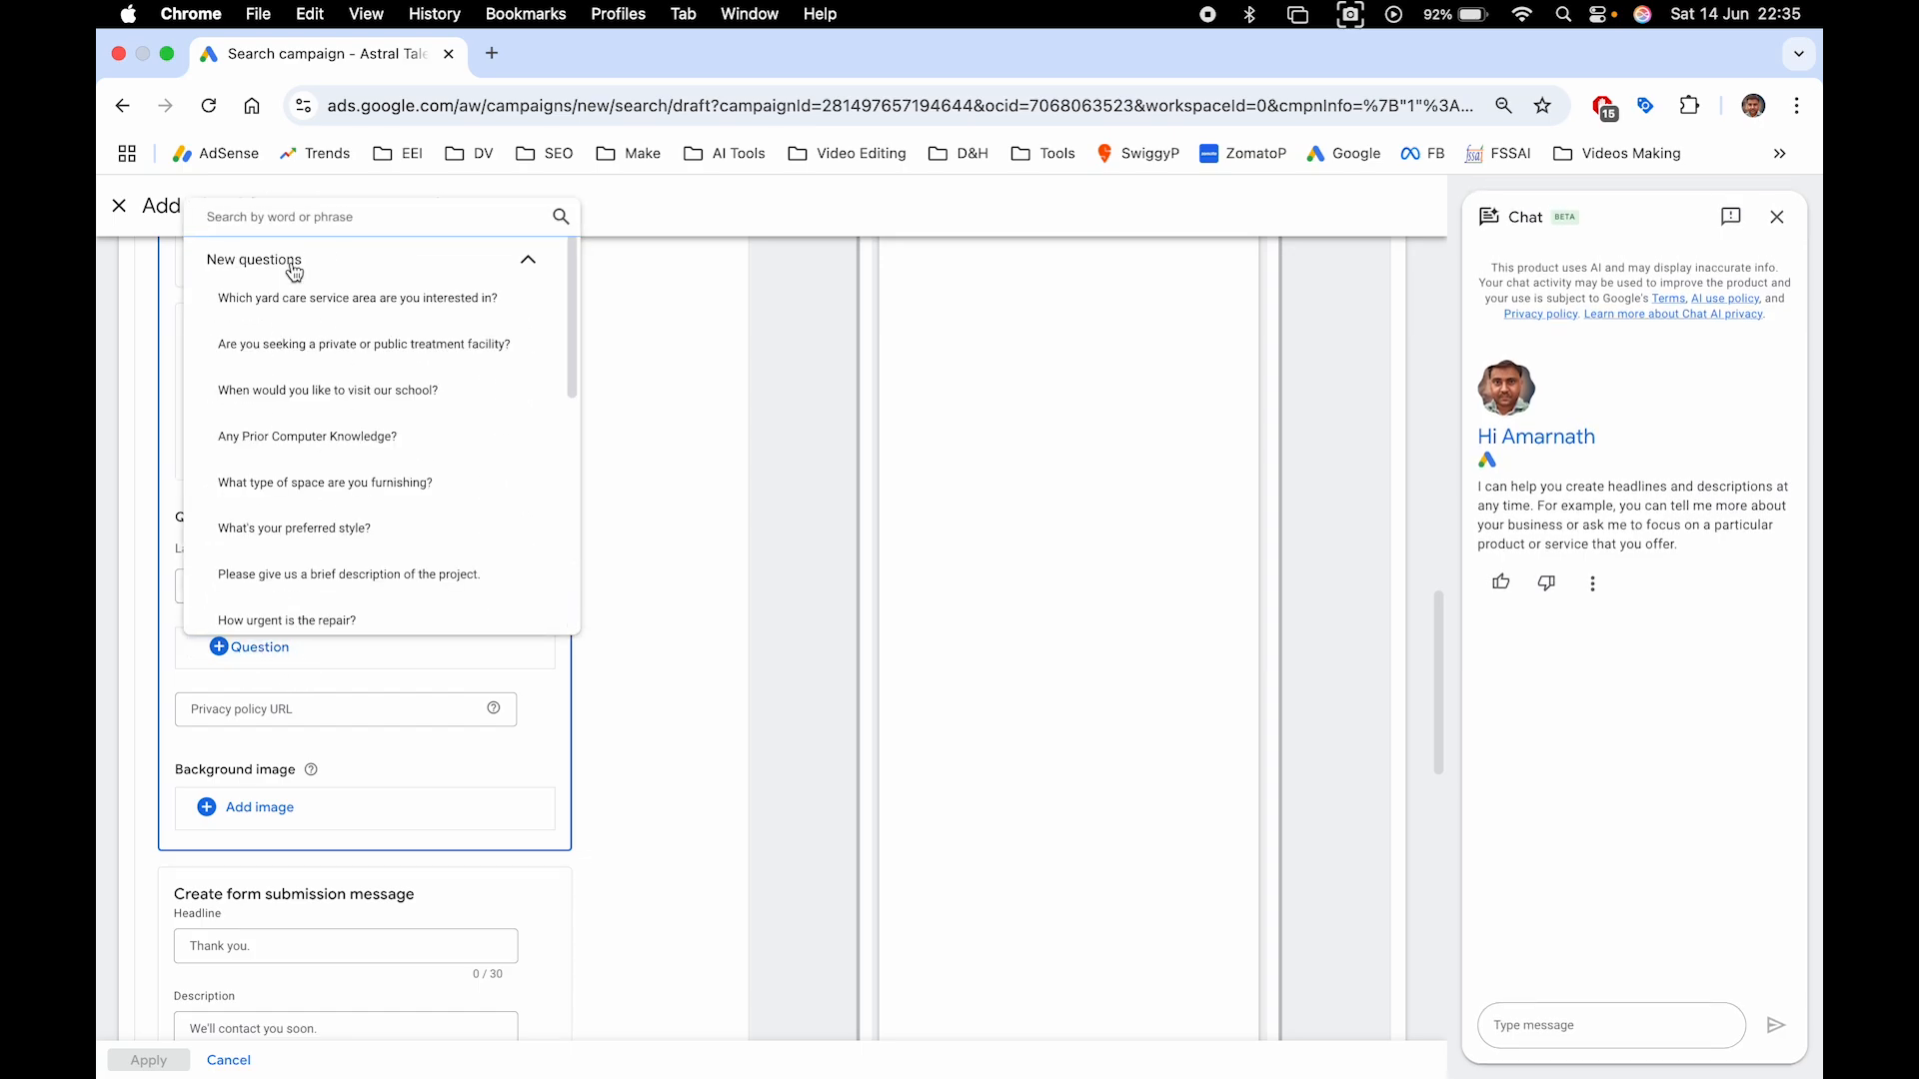
pyautogui.scroll(-5, 348, 399)
pyautogui.scroll(5, 352, 425)
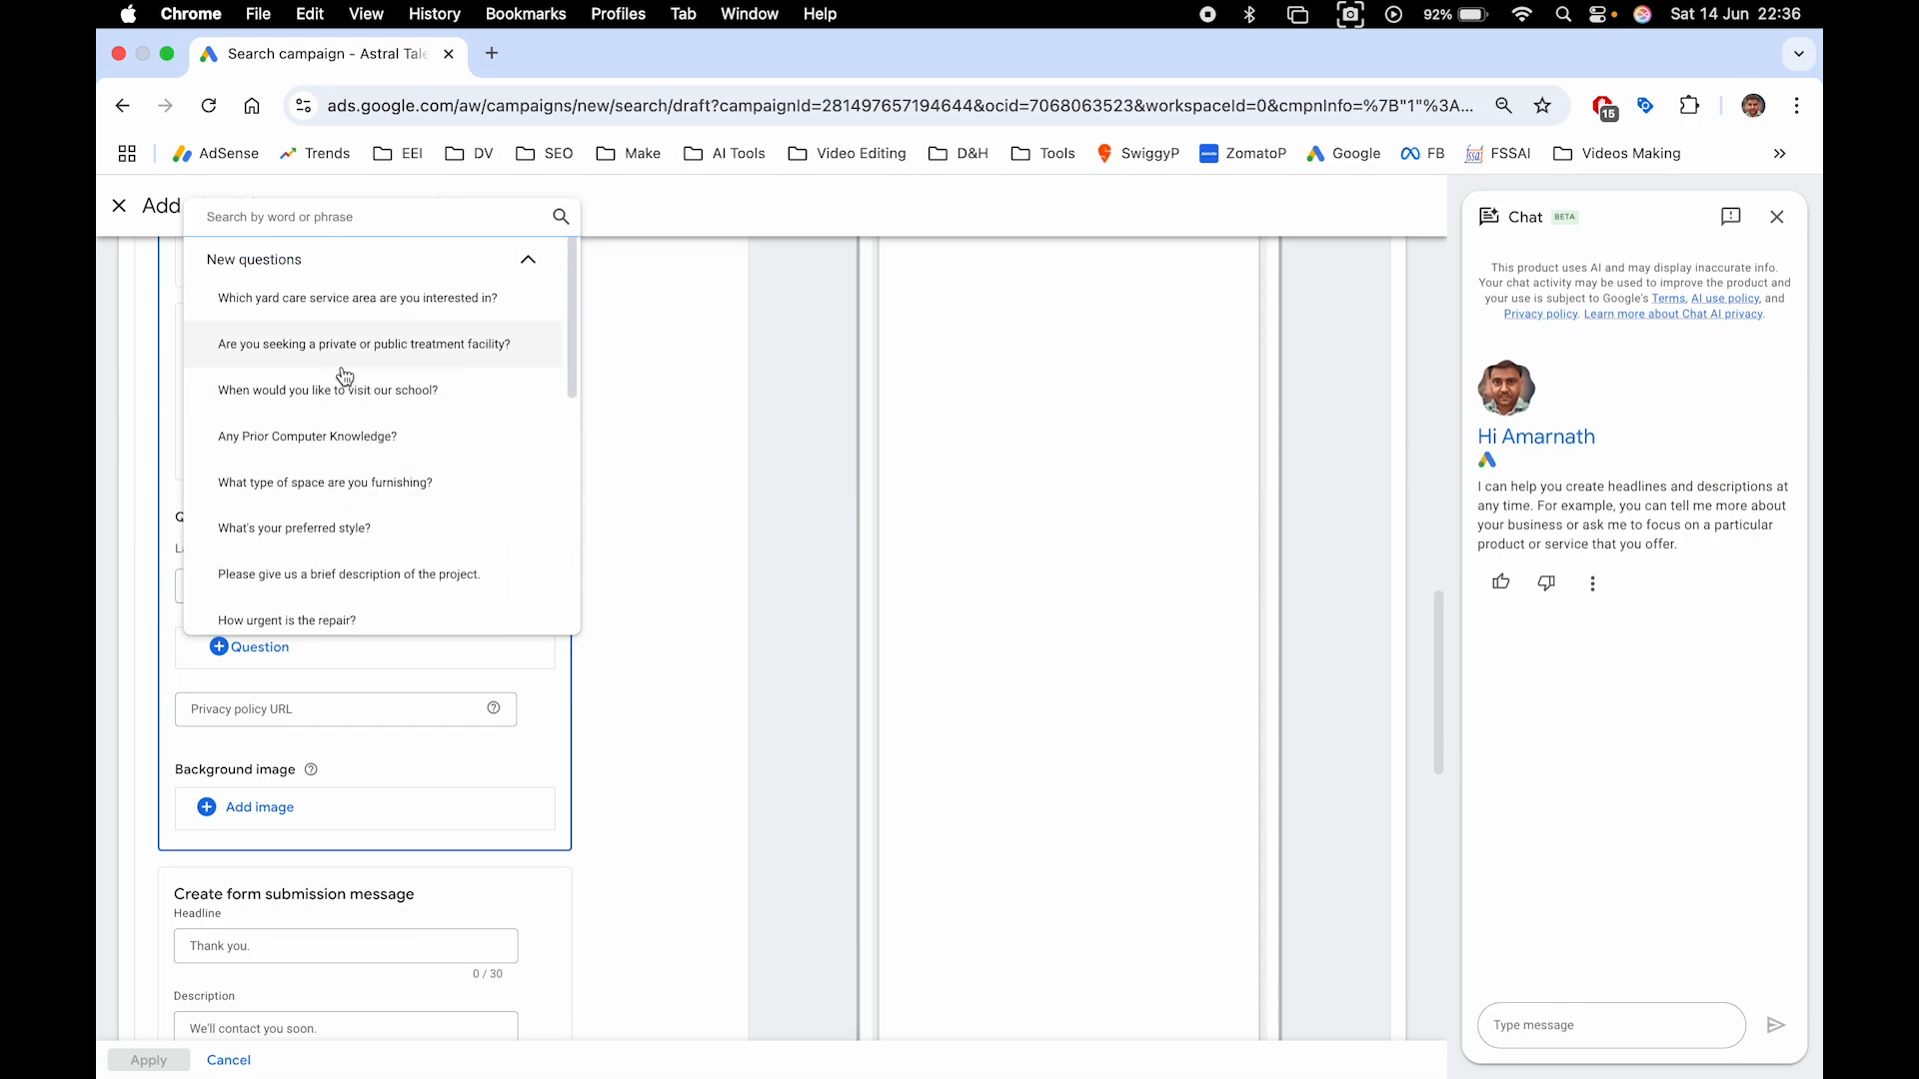
pyautogui.click(343, 298)
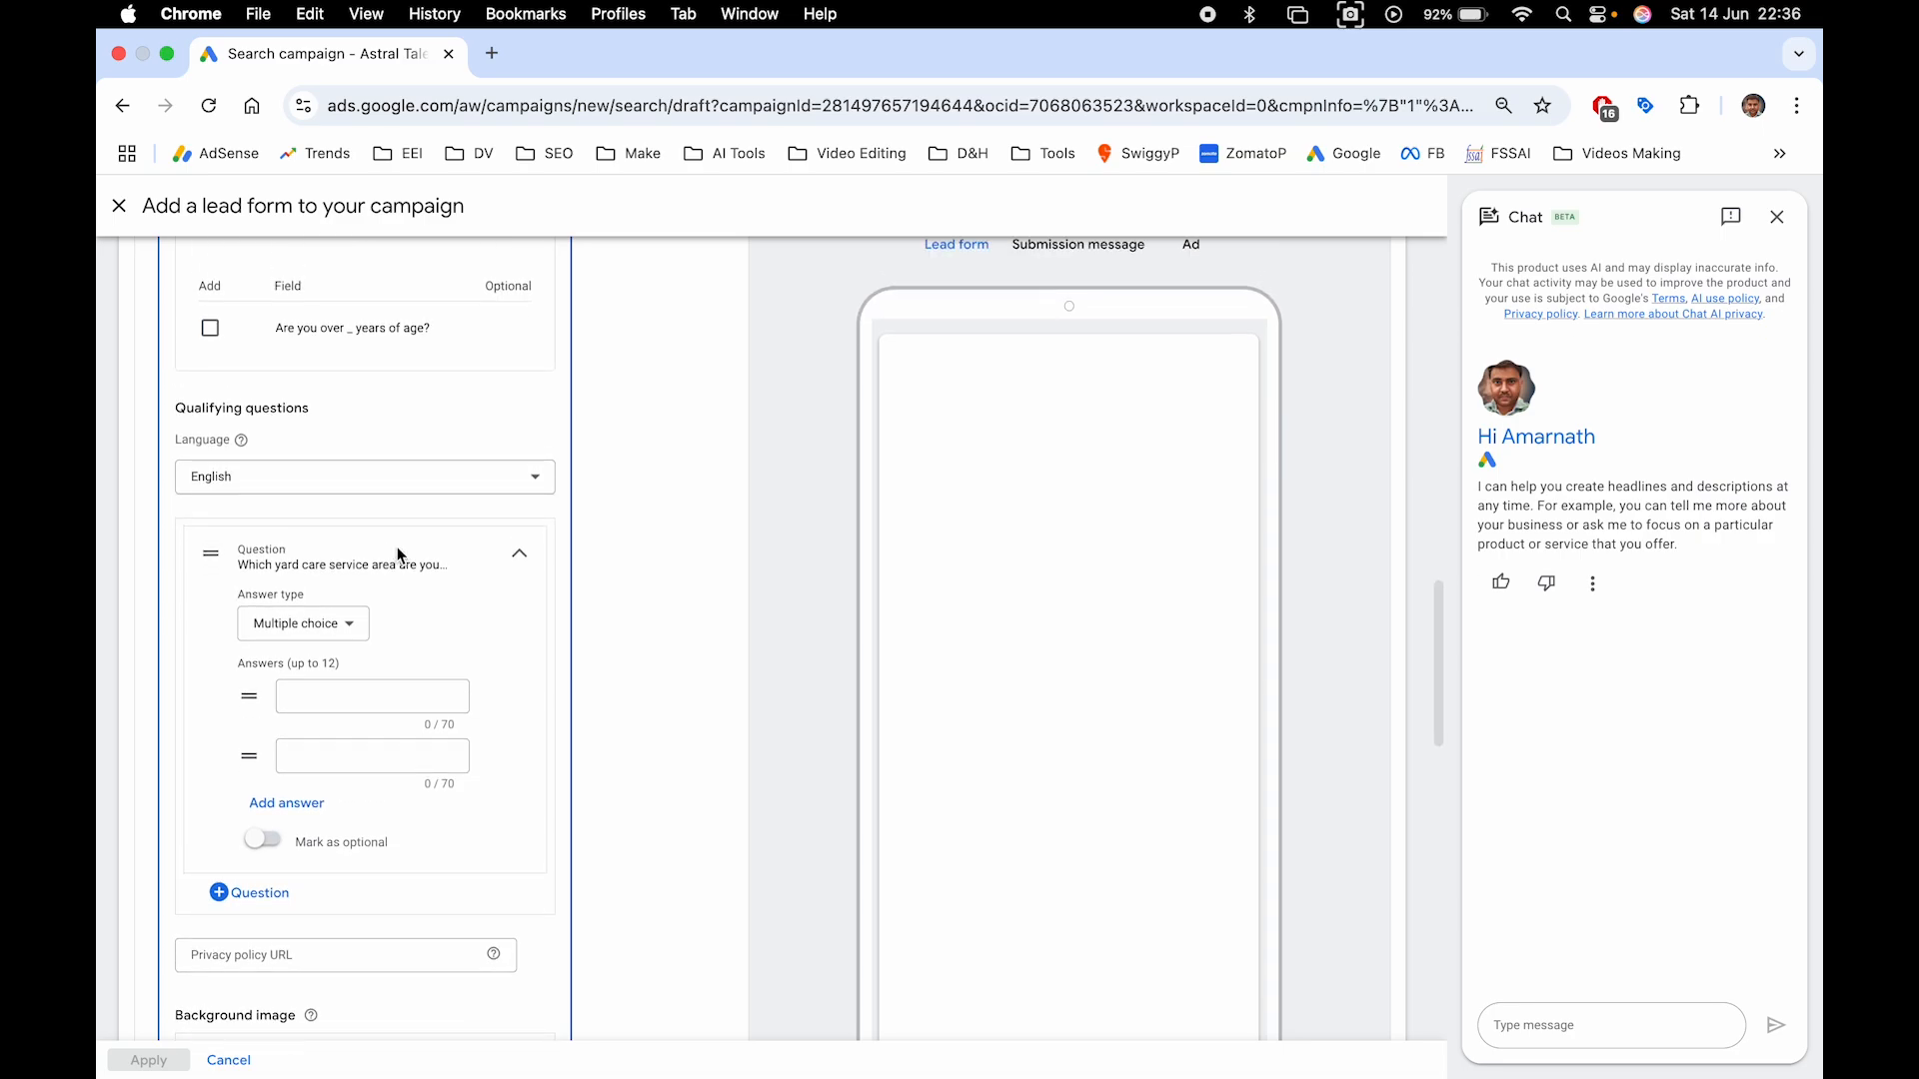
# Try the Short answer type for the yard care qualifying question and switch it back to Multiple choice
pyautogui.scroll(-4, 397, 548)
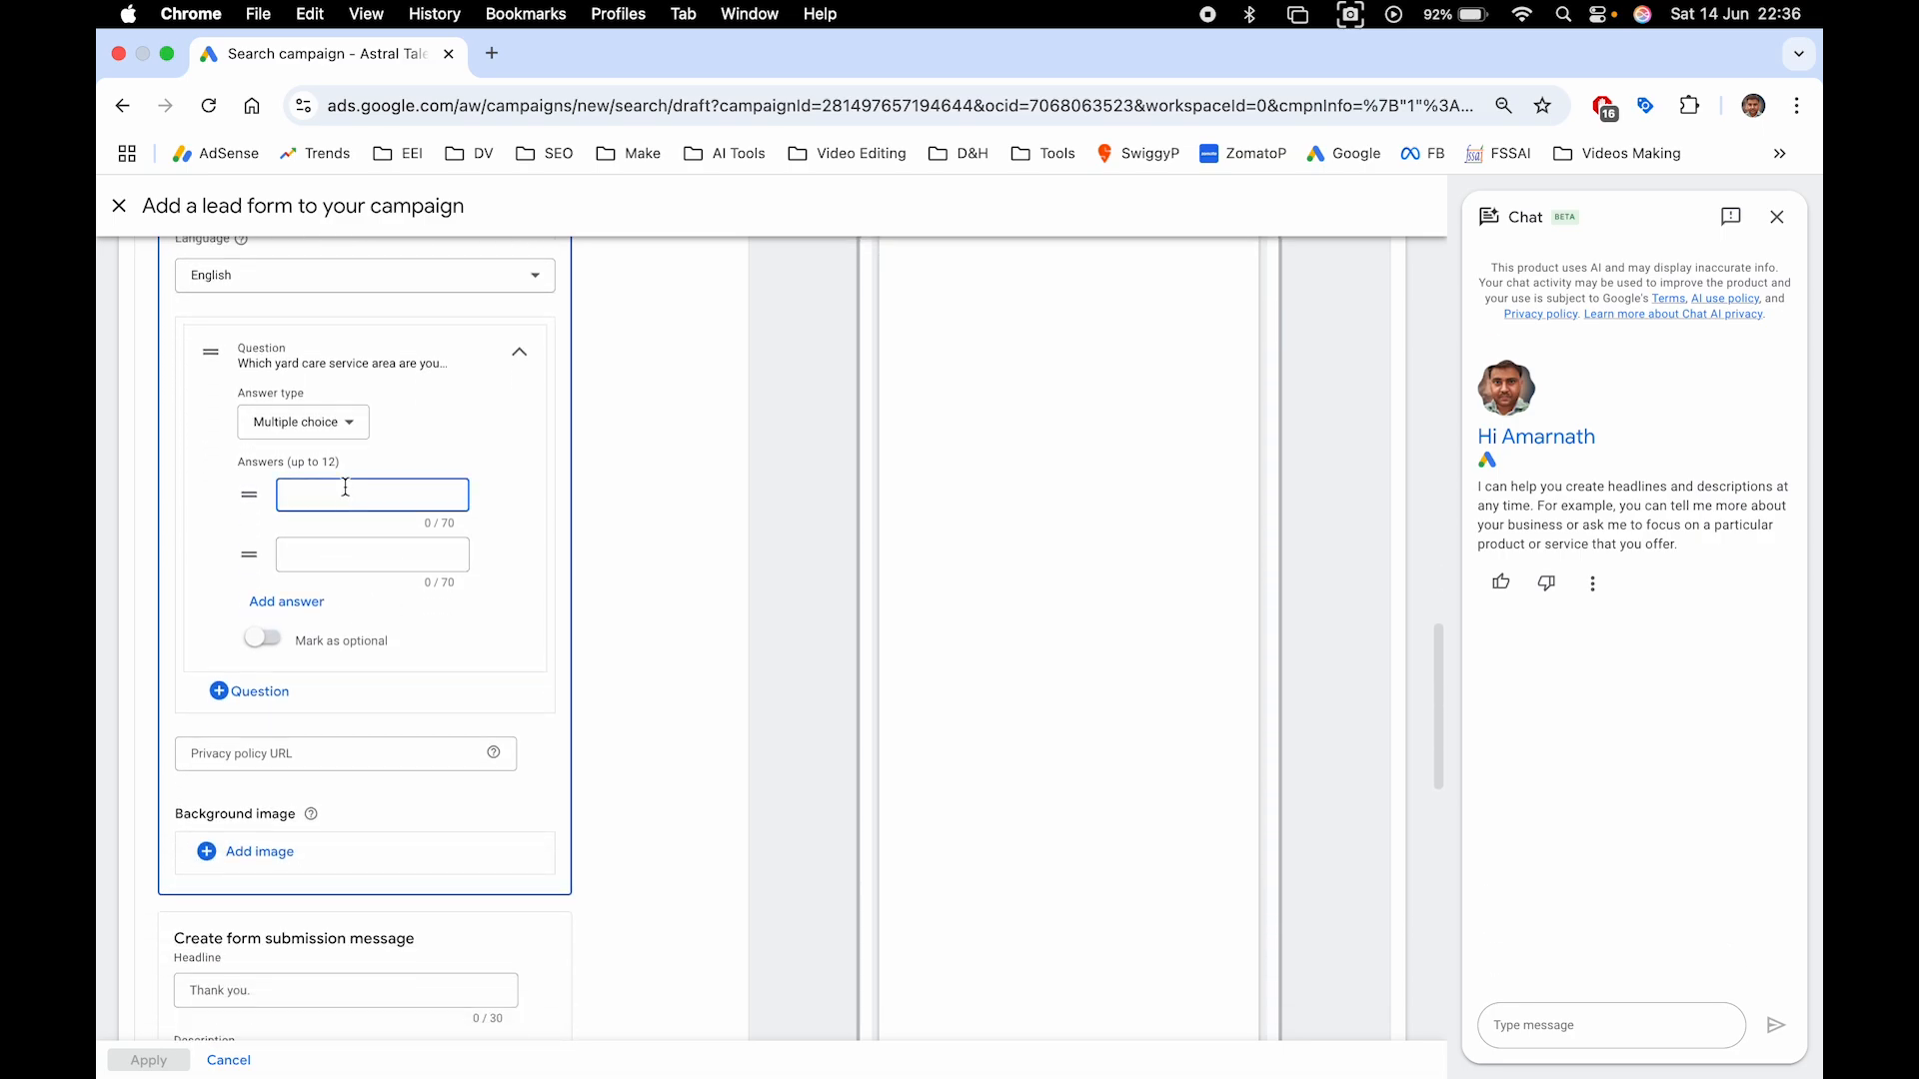
pyautogui.click(341, 428)
pyautogui.click(333, 468)
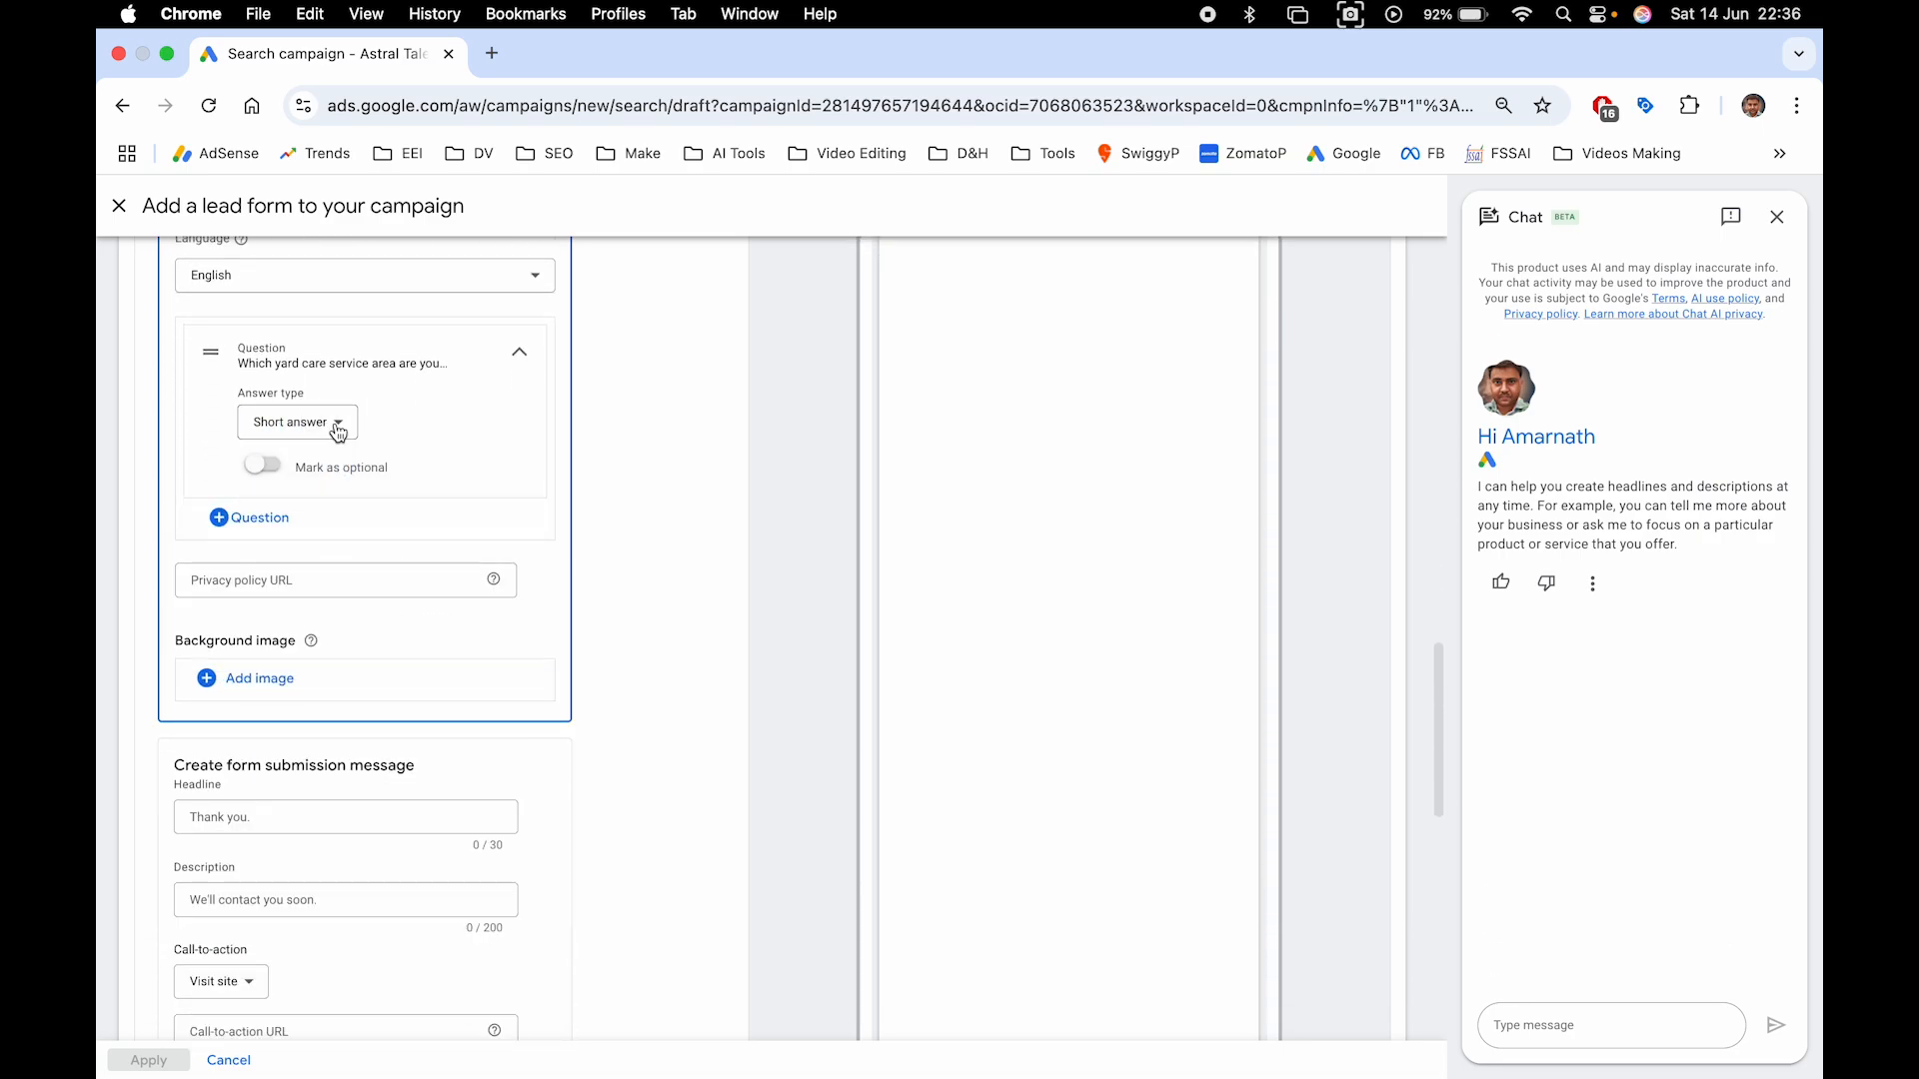
pyautogui.scroll(2, 407, 484)
pyautogui.scroll(2, 455, 540)
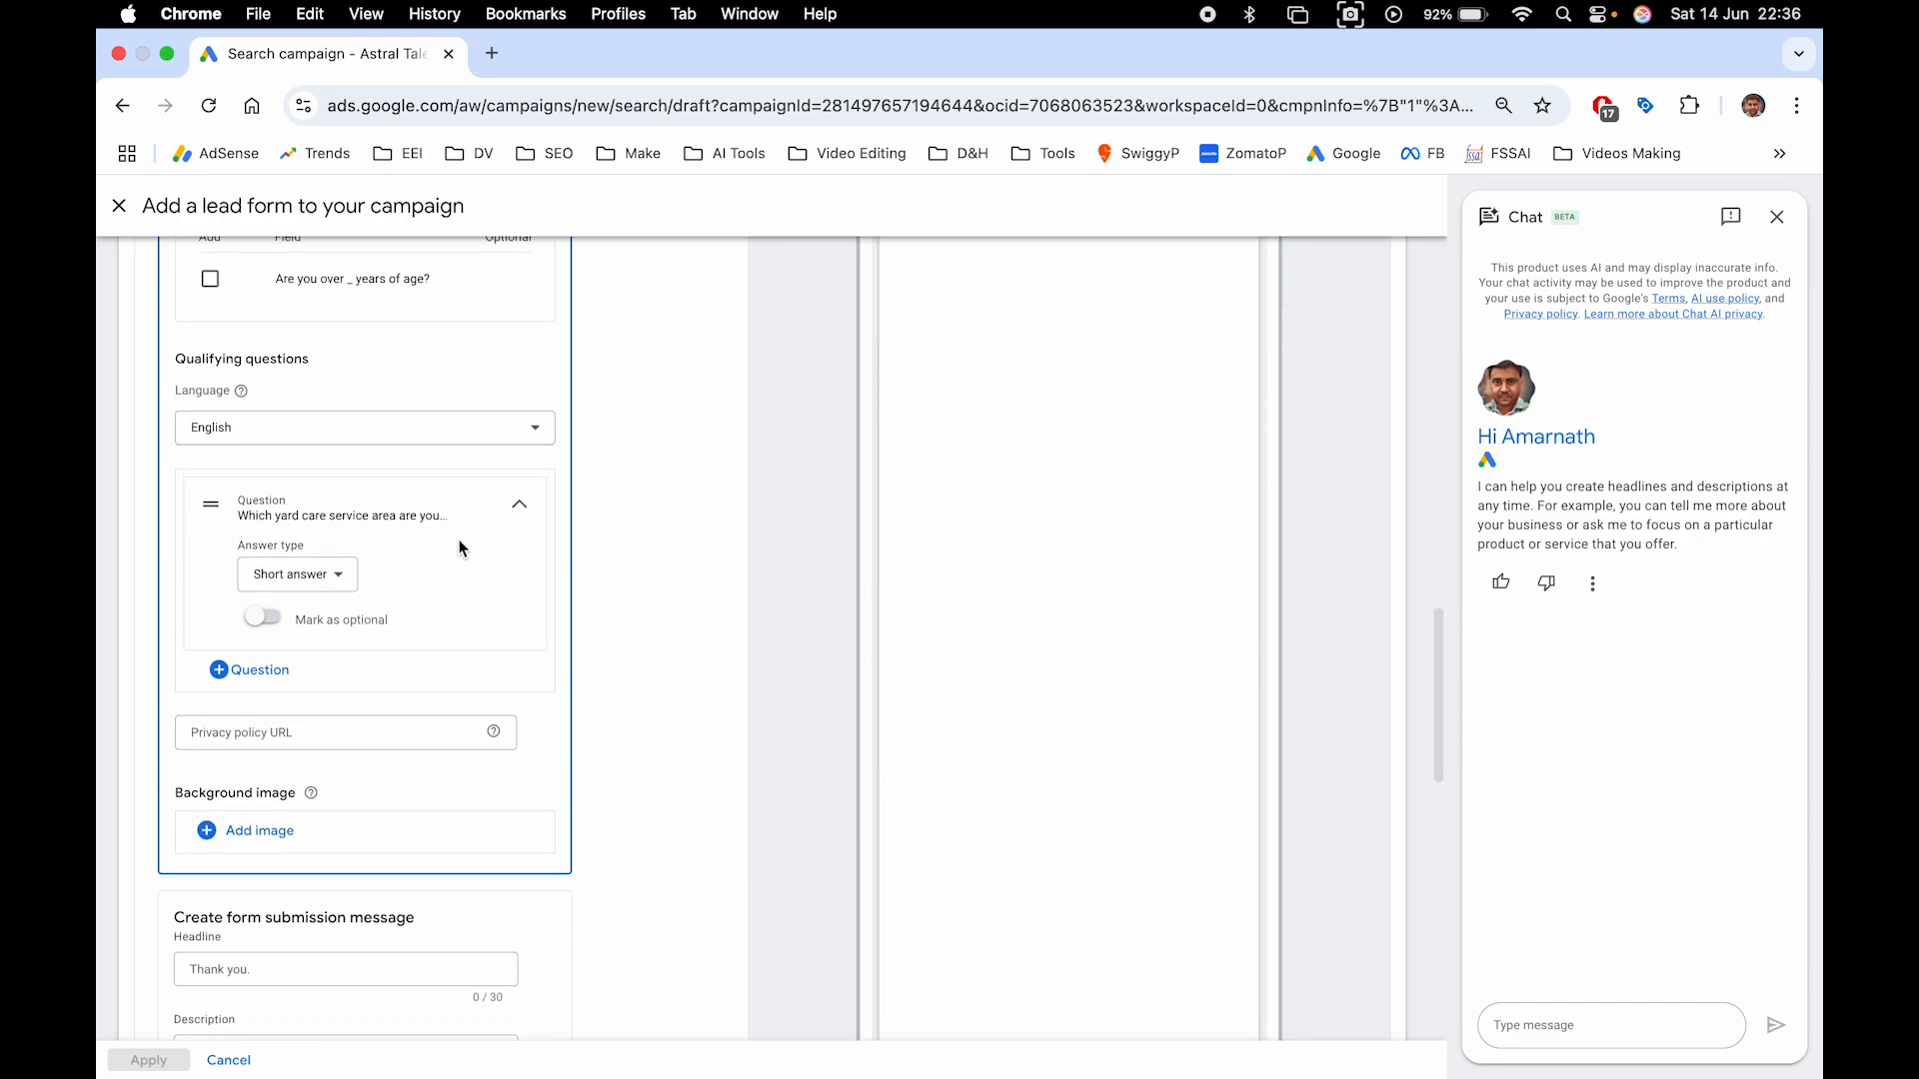
pyautogui.scroll(1, 460, 547)
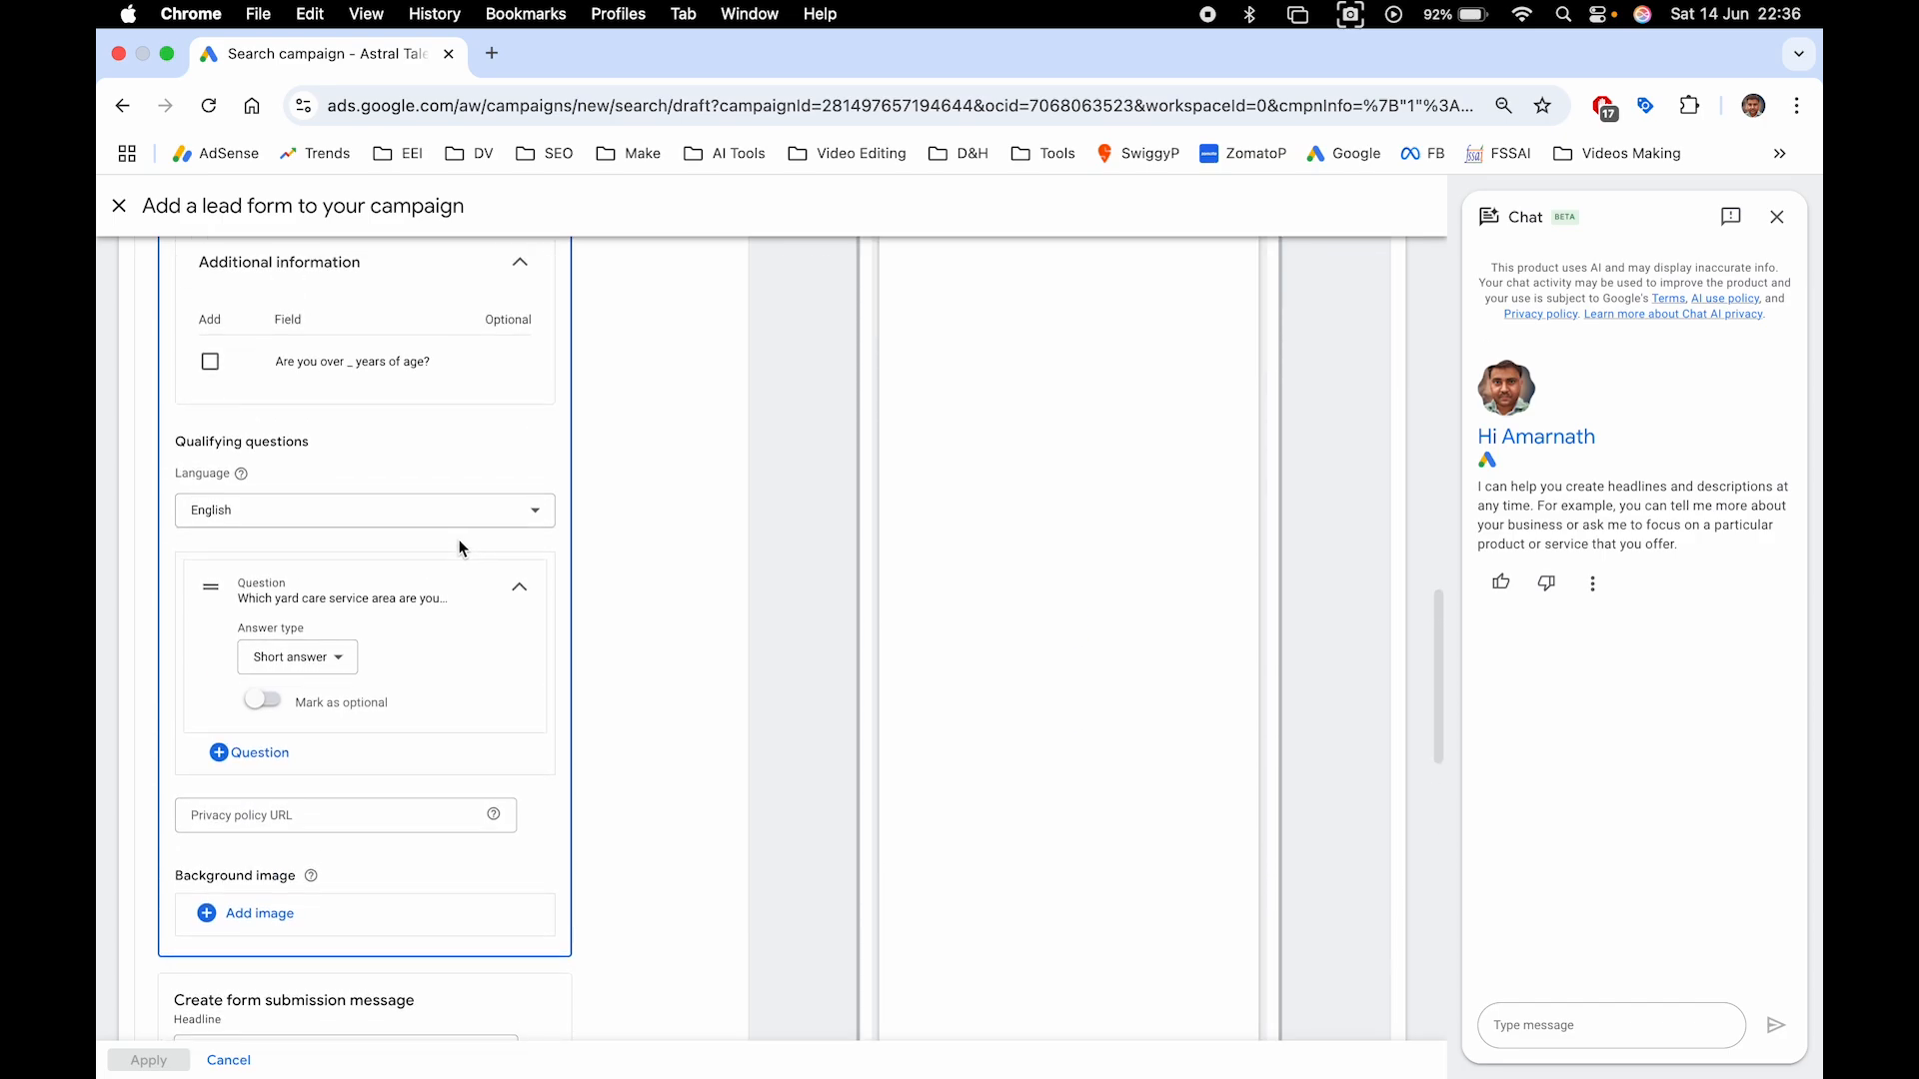
pyautogui.click(334, 660)
pyautogui.click(321, 682)
pyautogui.click(369, 730)
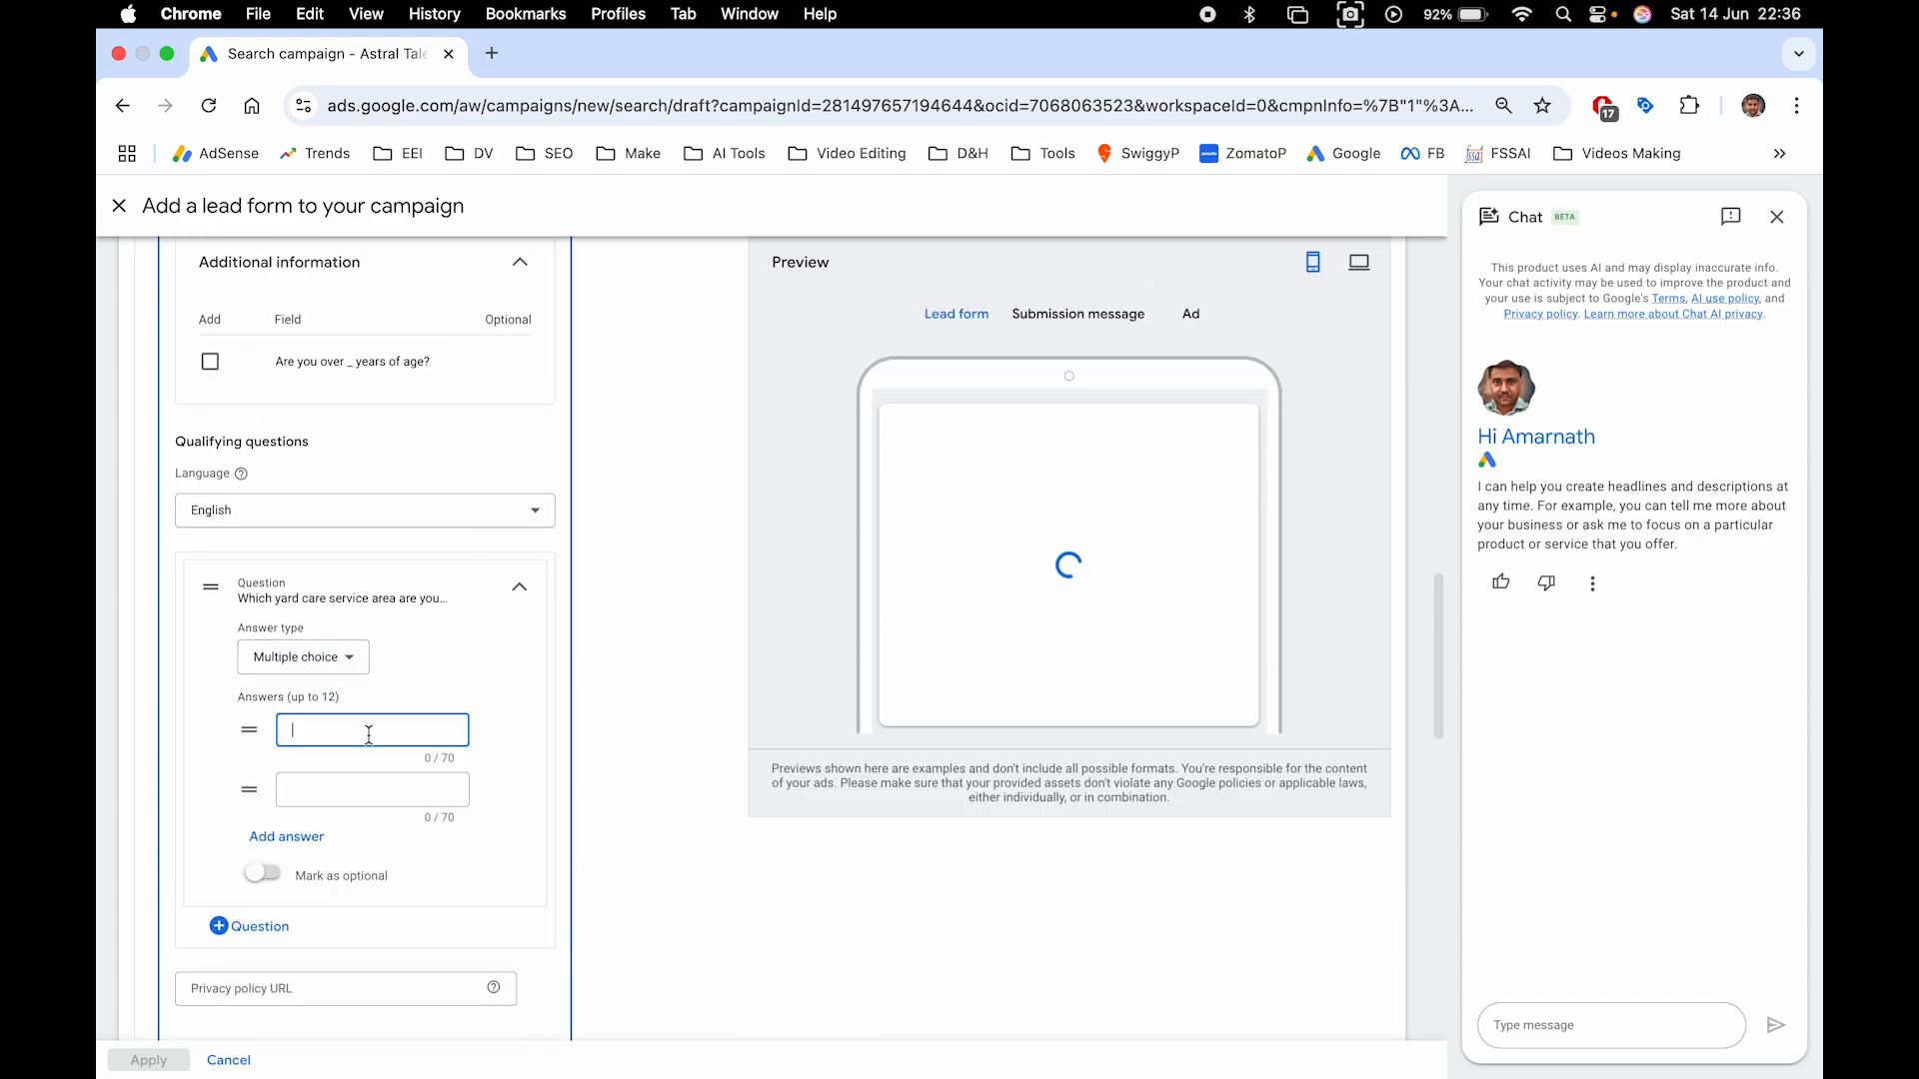
pyautogui.click(372, 789)
# Browse the predefined qualifying questions for the lead form, including the Auto and Travel categories
pyautogui.scroll(-4, 493, 723)
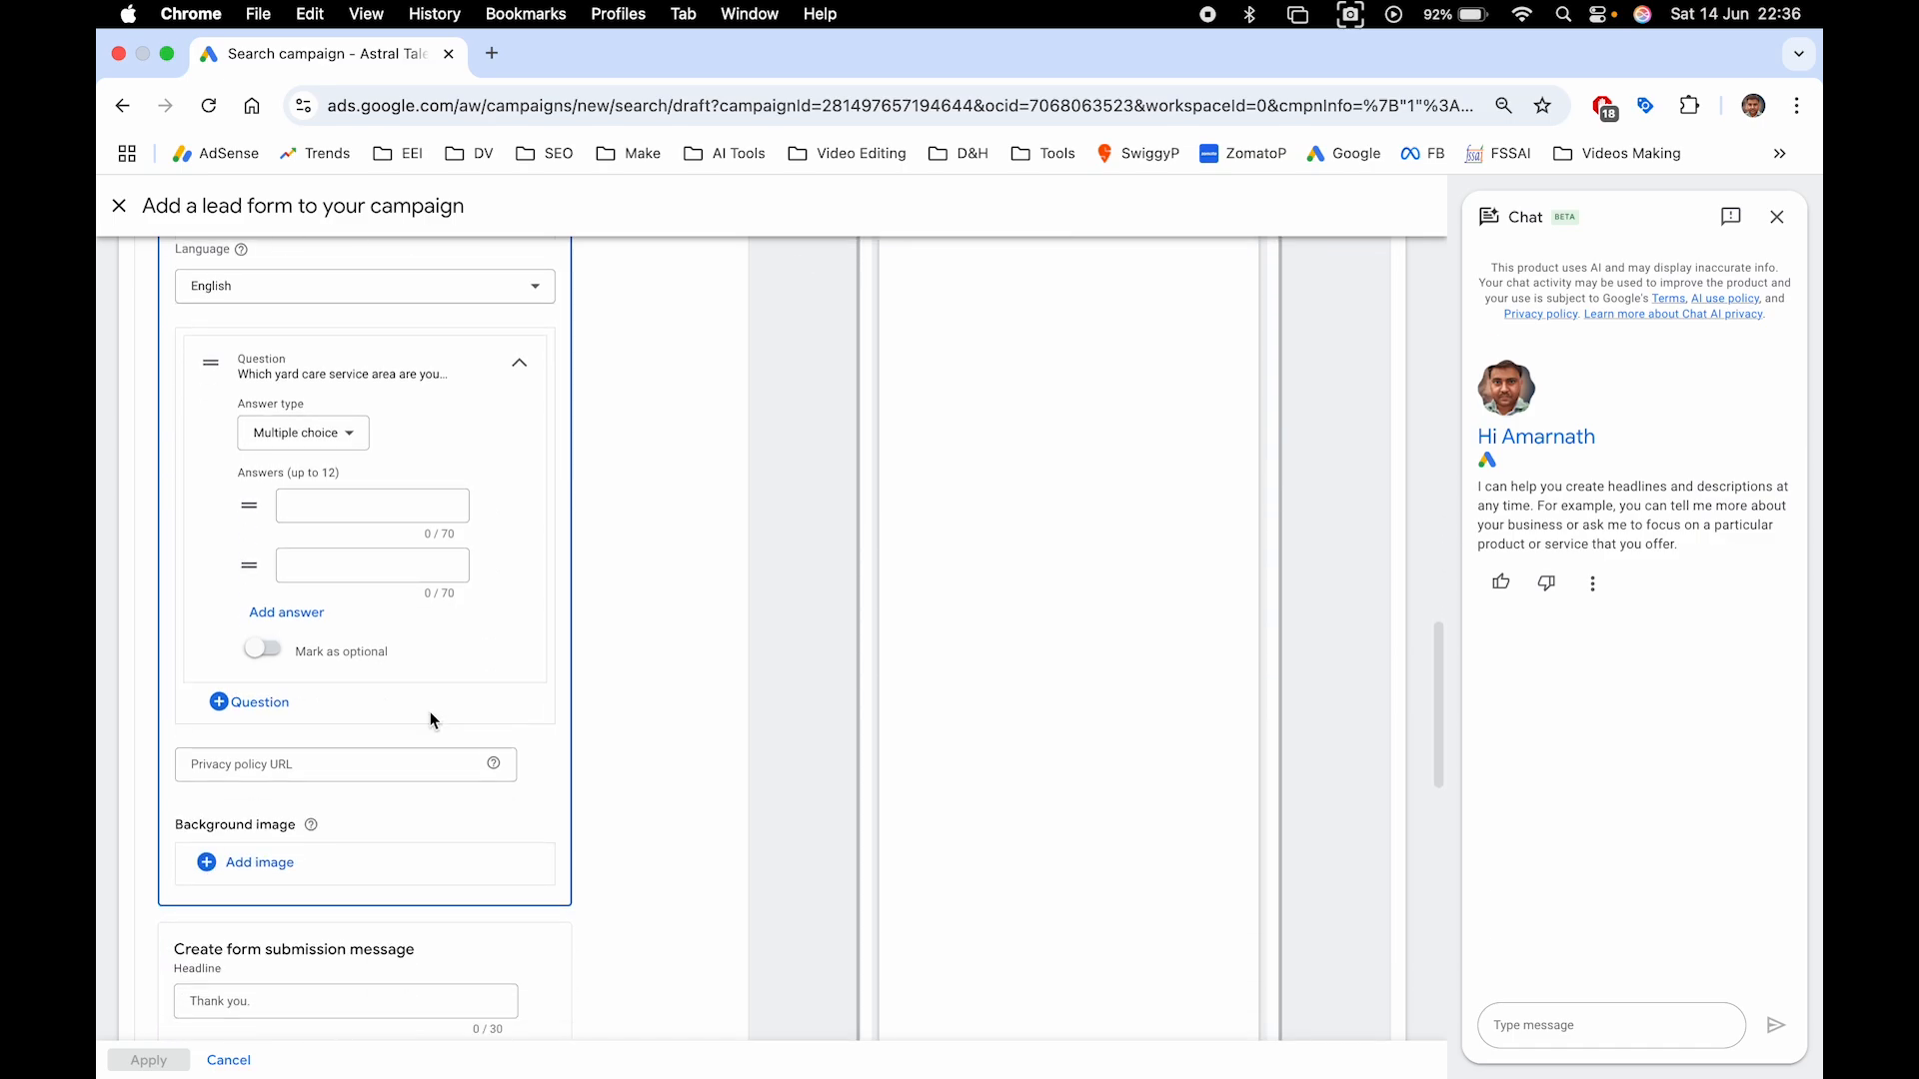
pyautogui.click(258, 702)
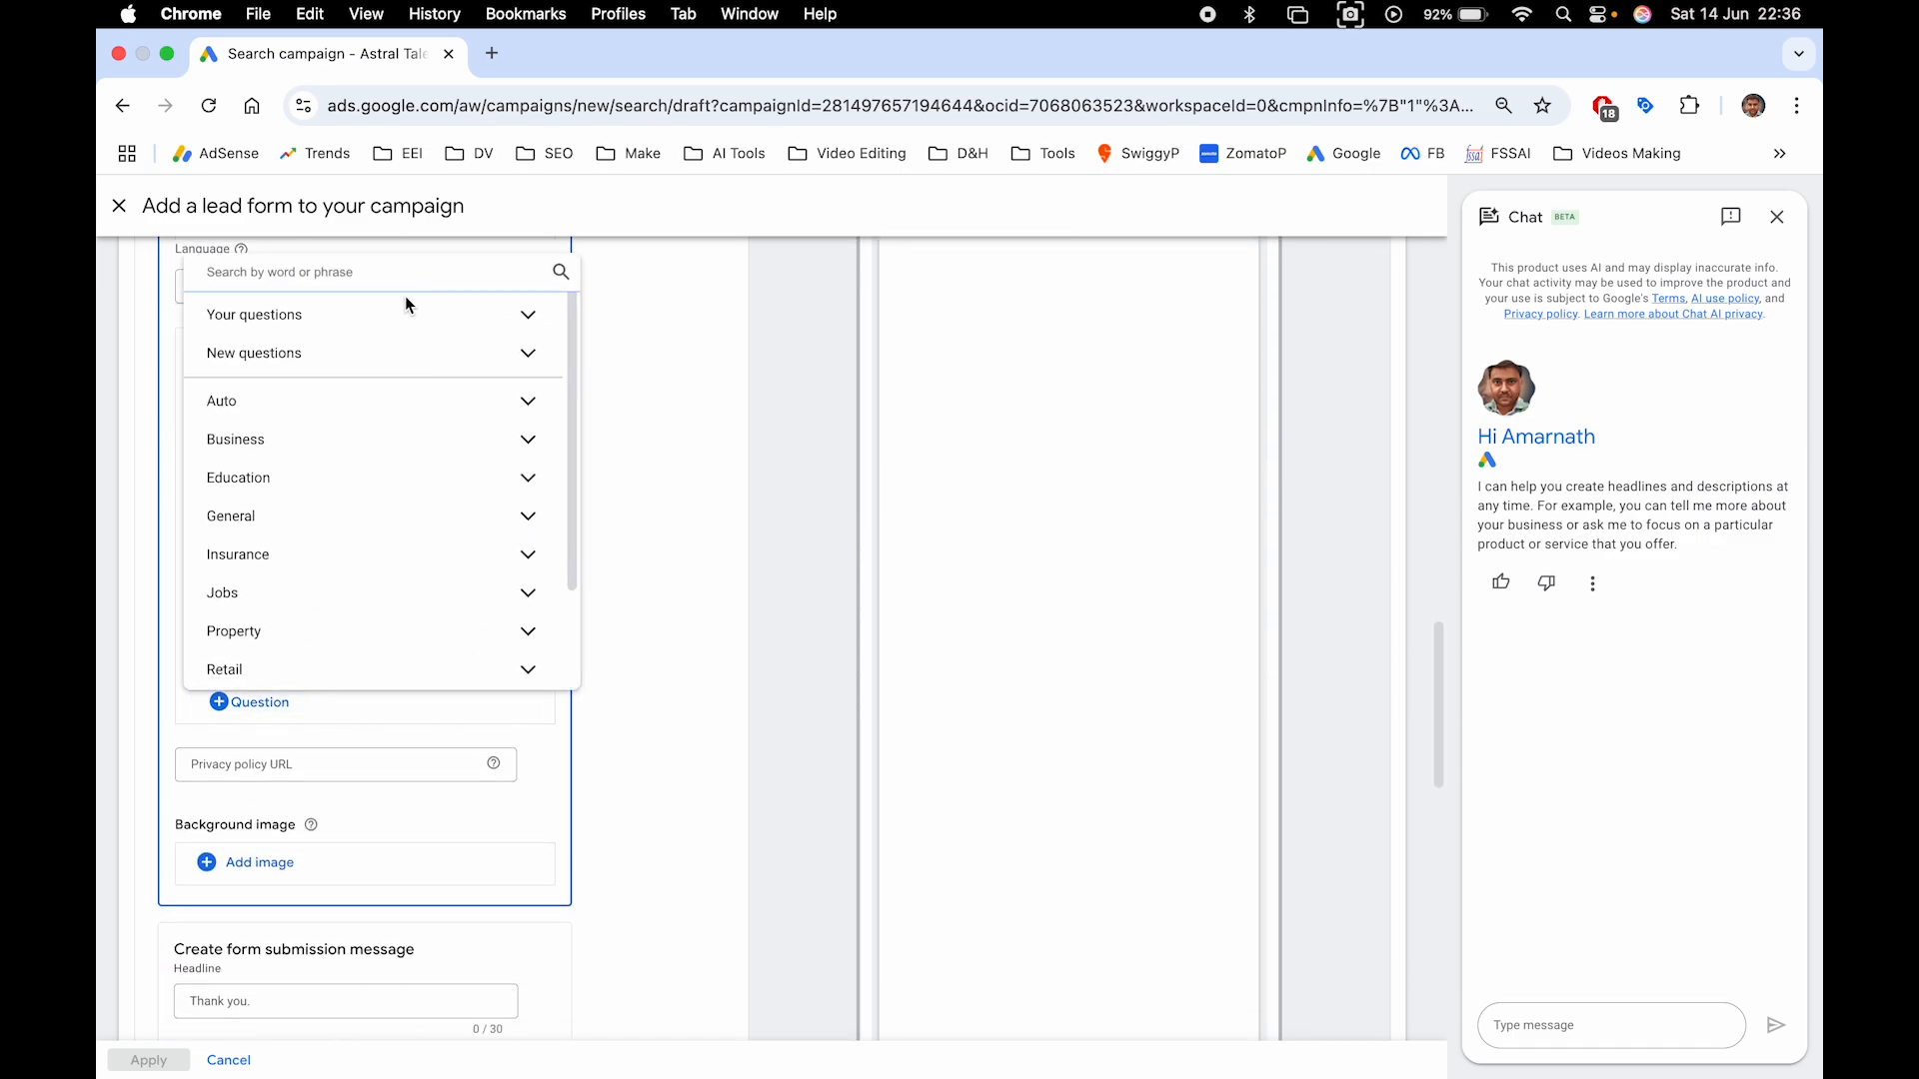
pyautogui.click(386, 403)
pyautogui.scroll(-8, 369, 489)
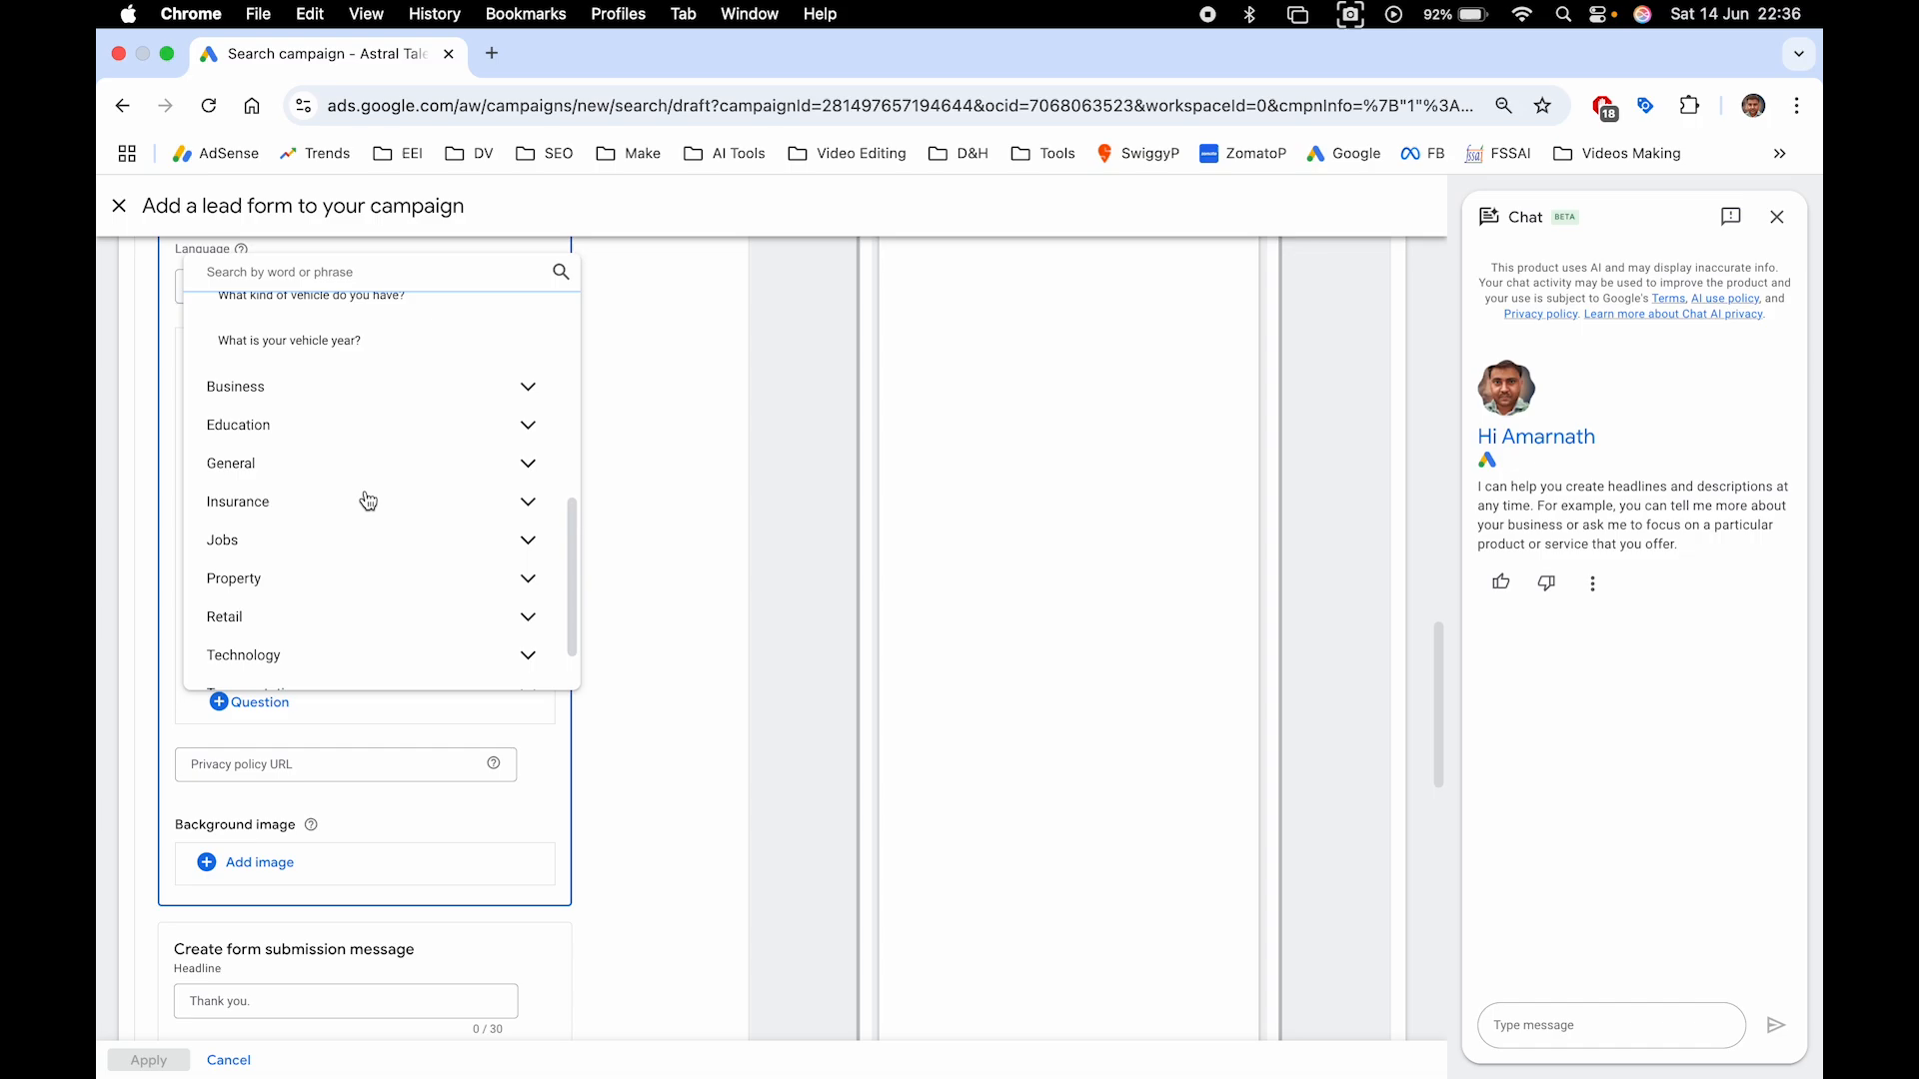
pyautogui.click(345, 670)
pyautogui.scroll(-10, 377, 530)
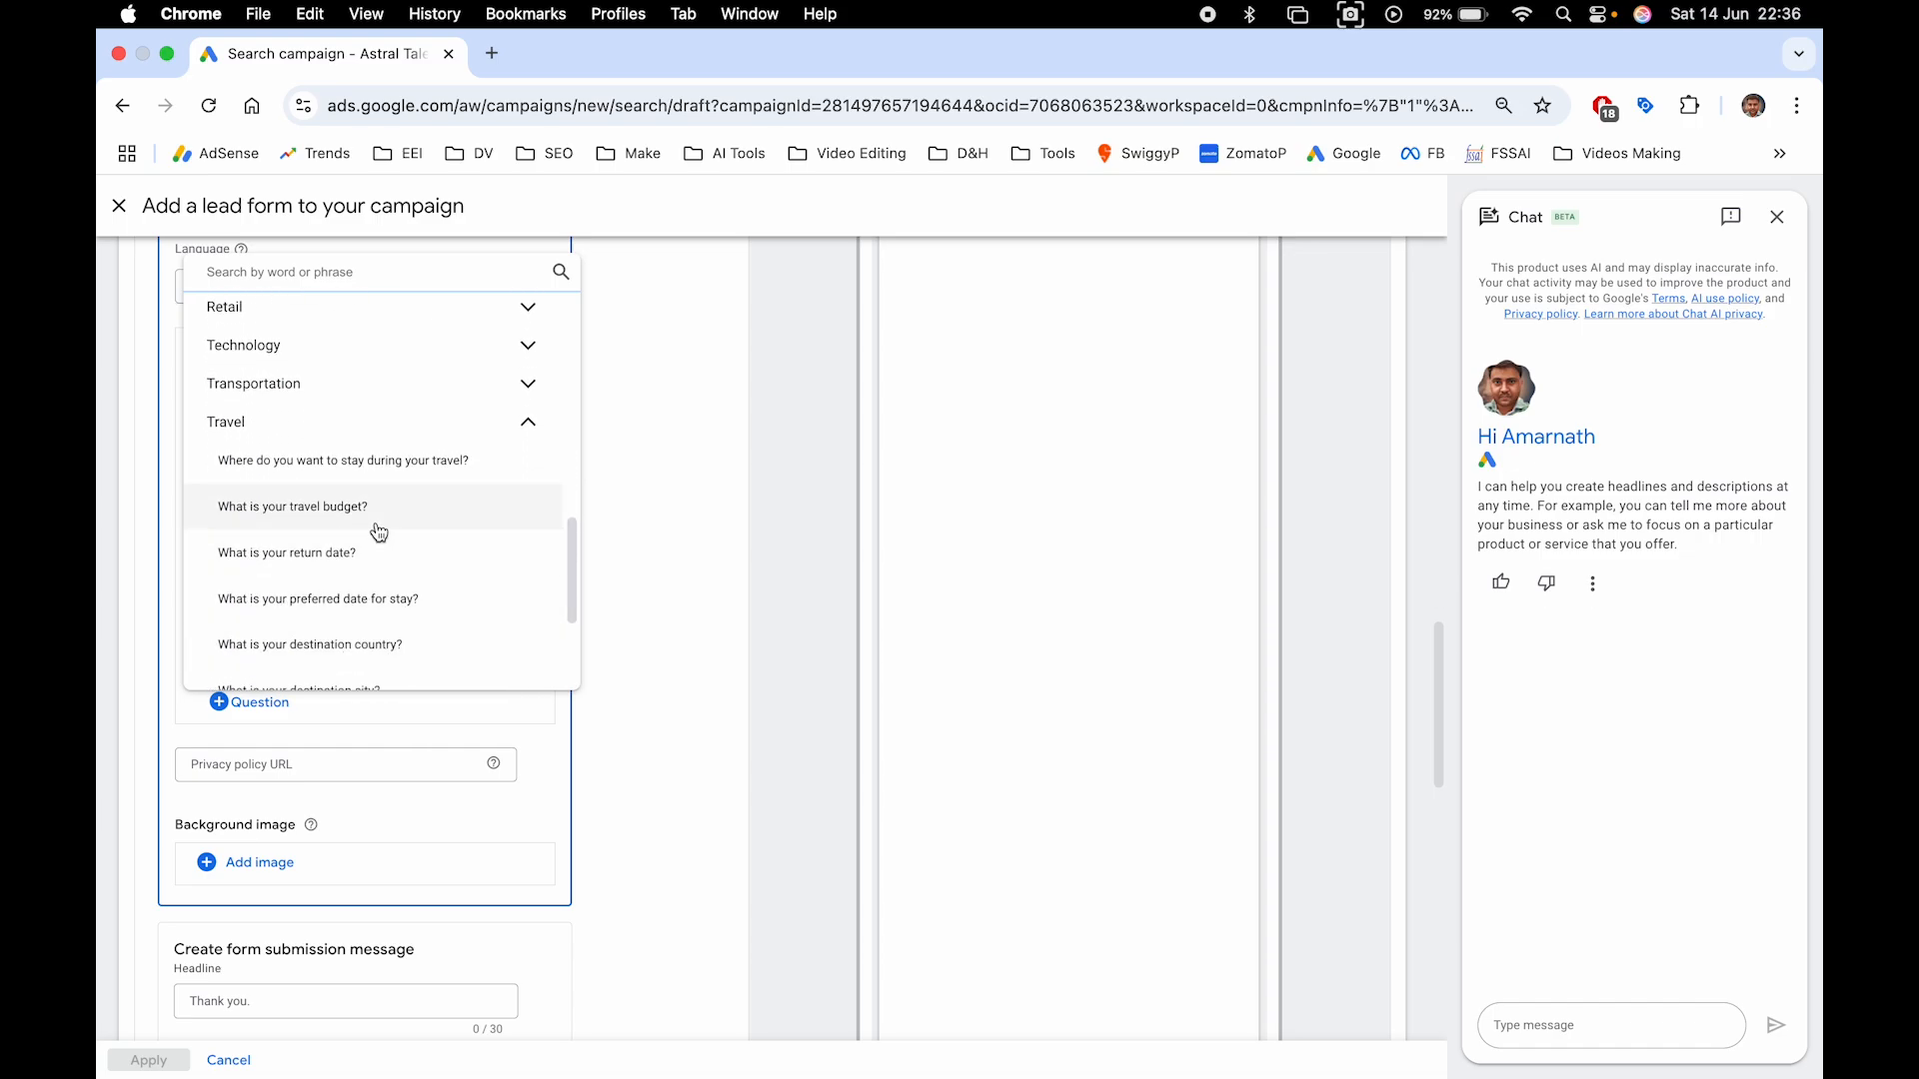
# Check the lead form's privacy policy URL field and the image chooser for its background image
pyautogui.click(356, 483)
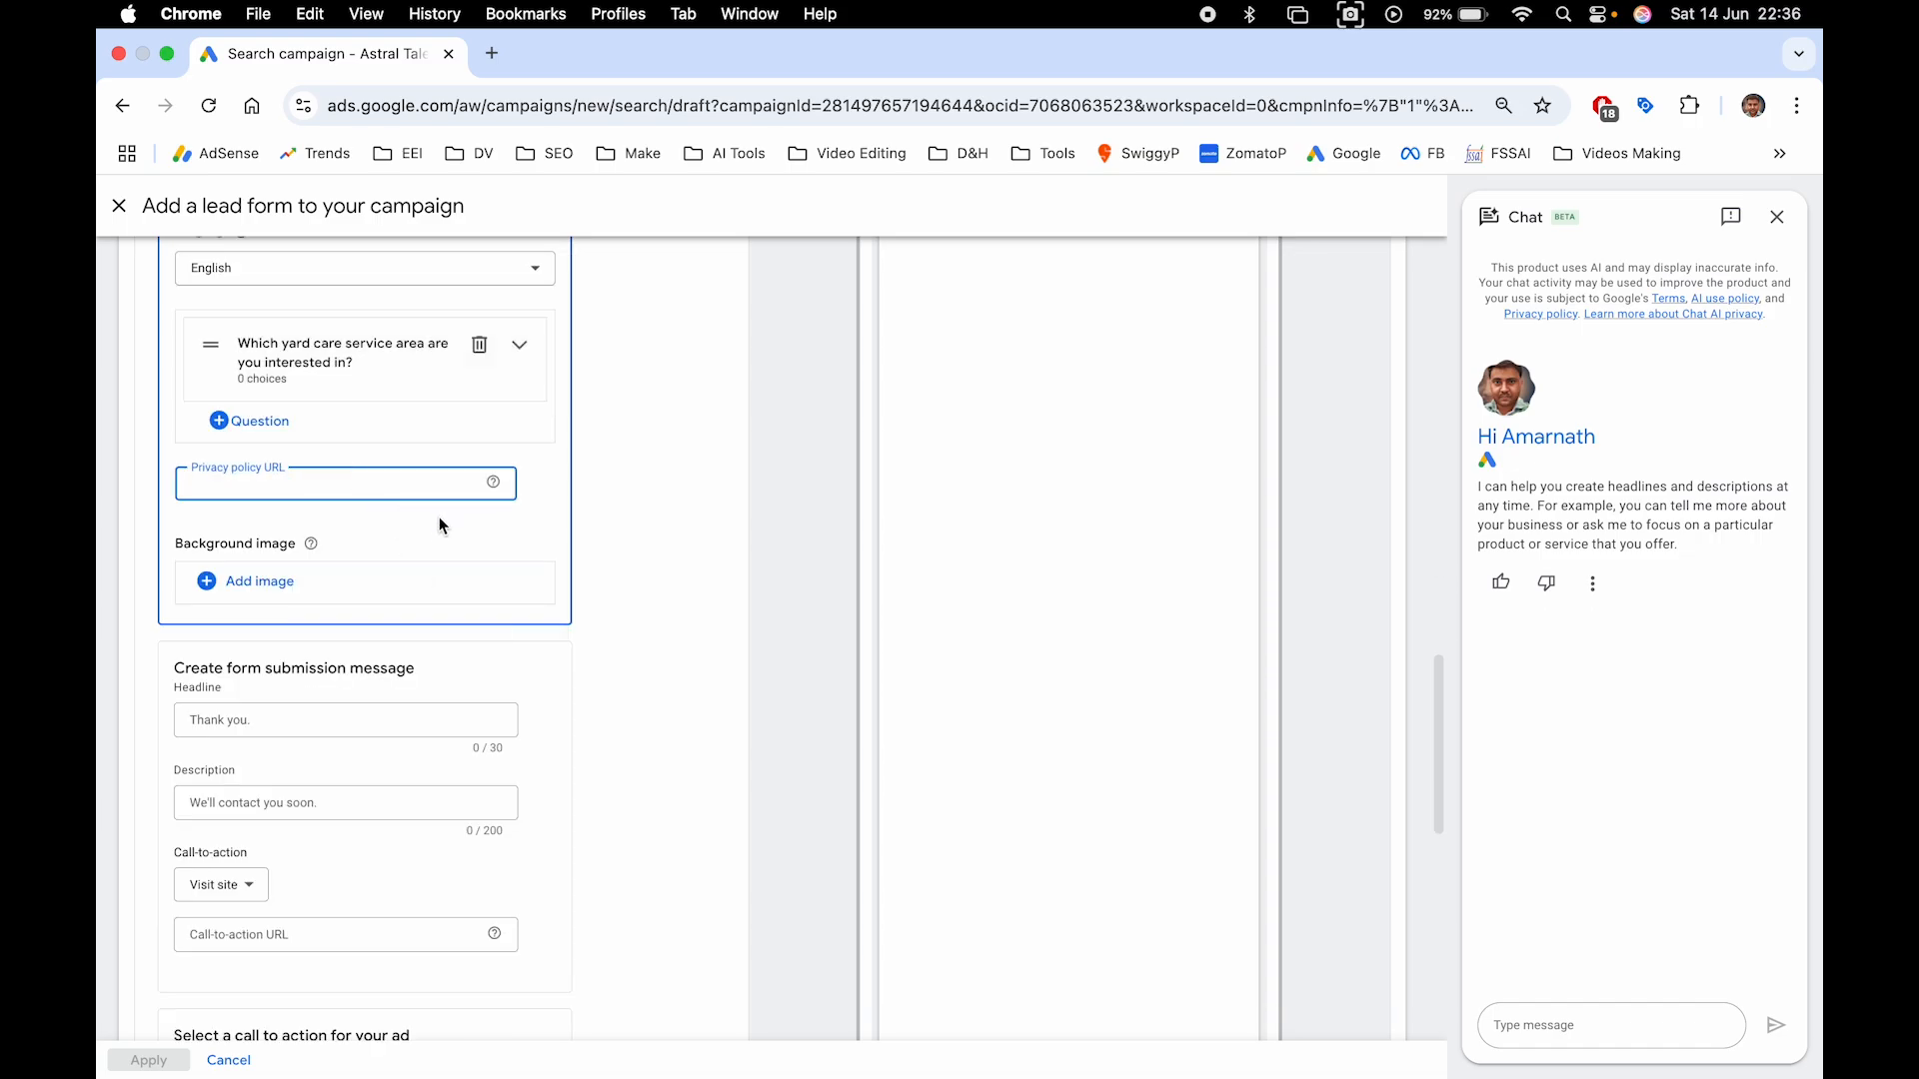
pyautogui.click(544, 532)
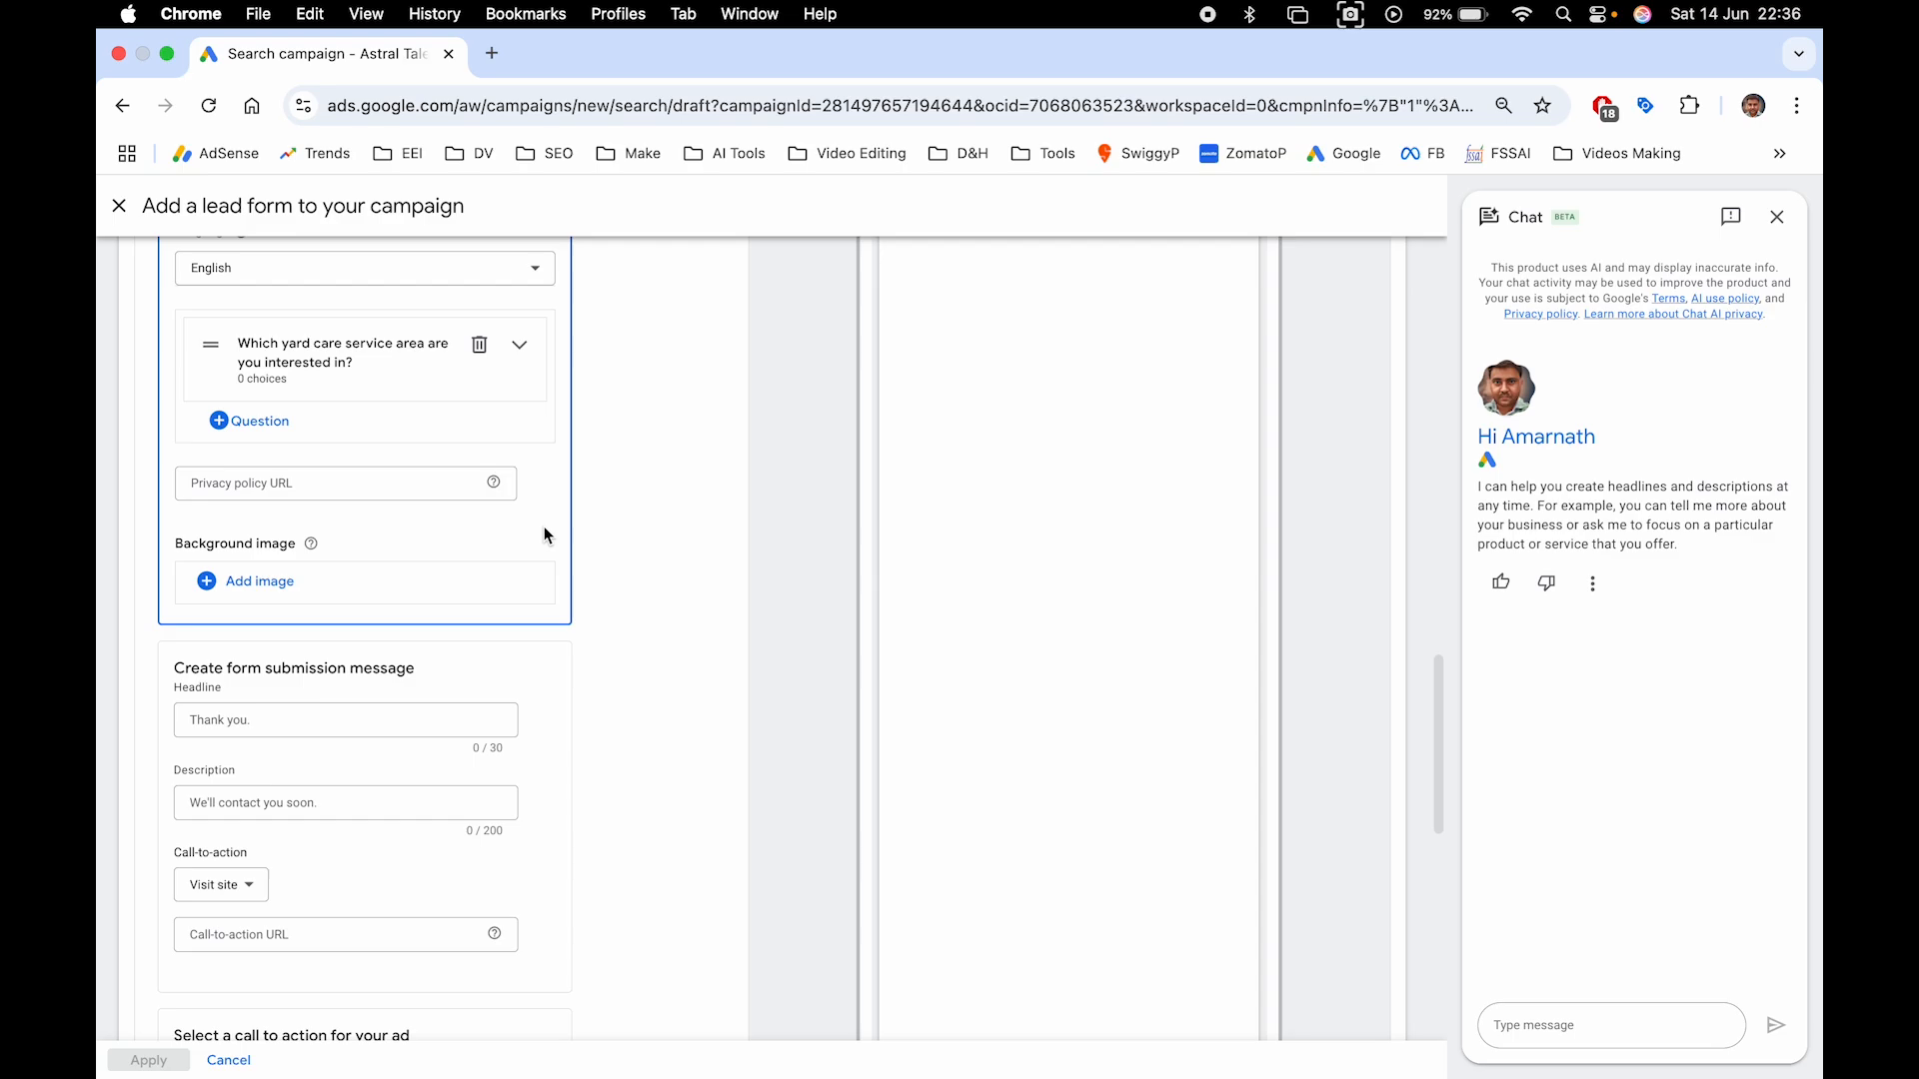
pyautogui.click(414, 478)
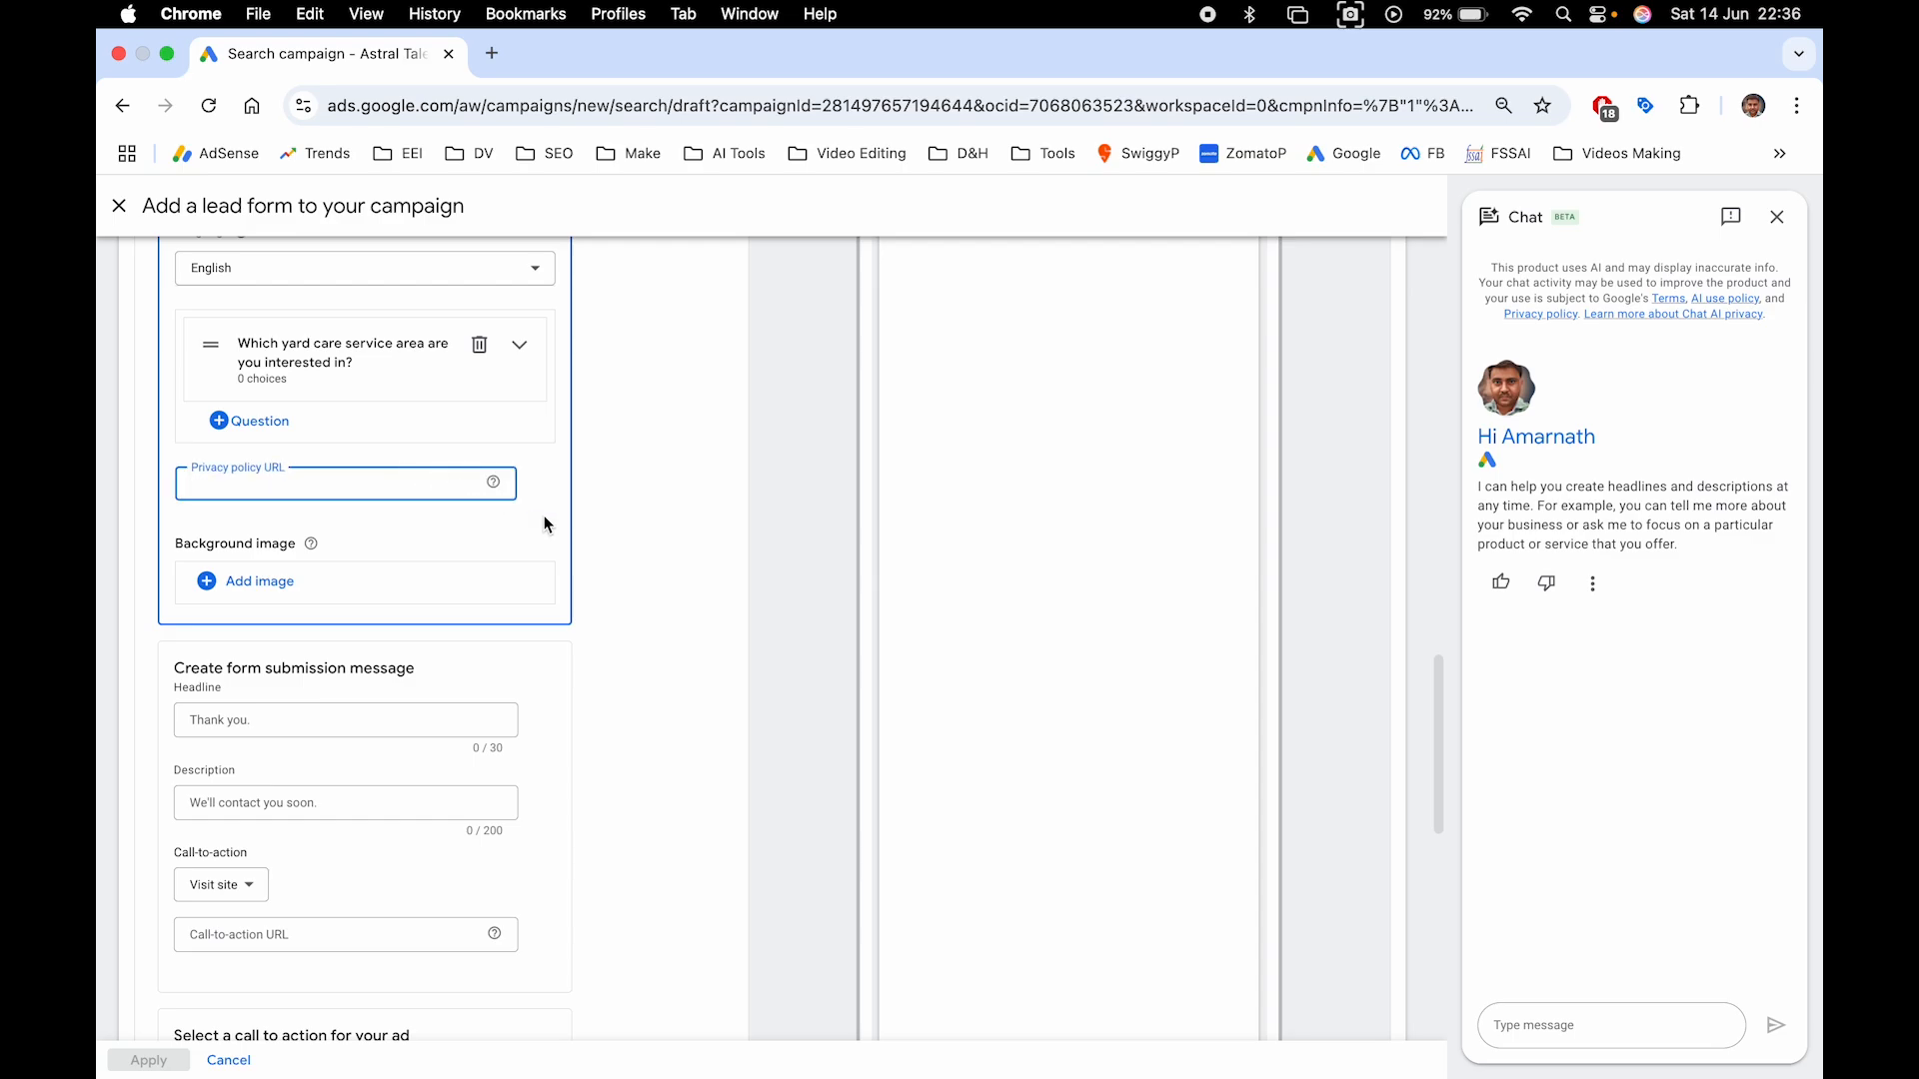
pyautogui.click(544, 515)
pyautogui.scroll(-2, 543, 516)
pyautogui.click(262, 489)
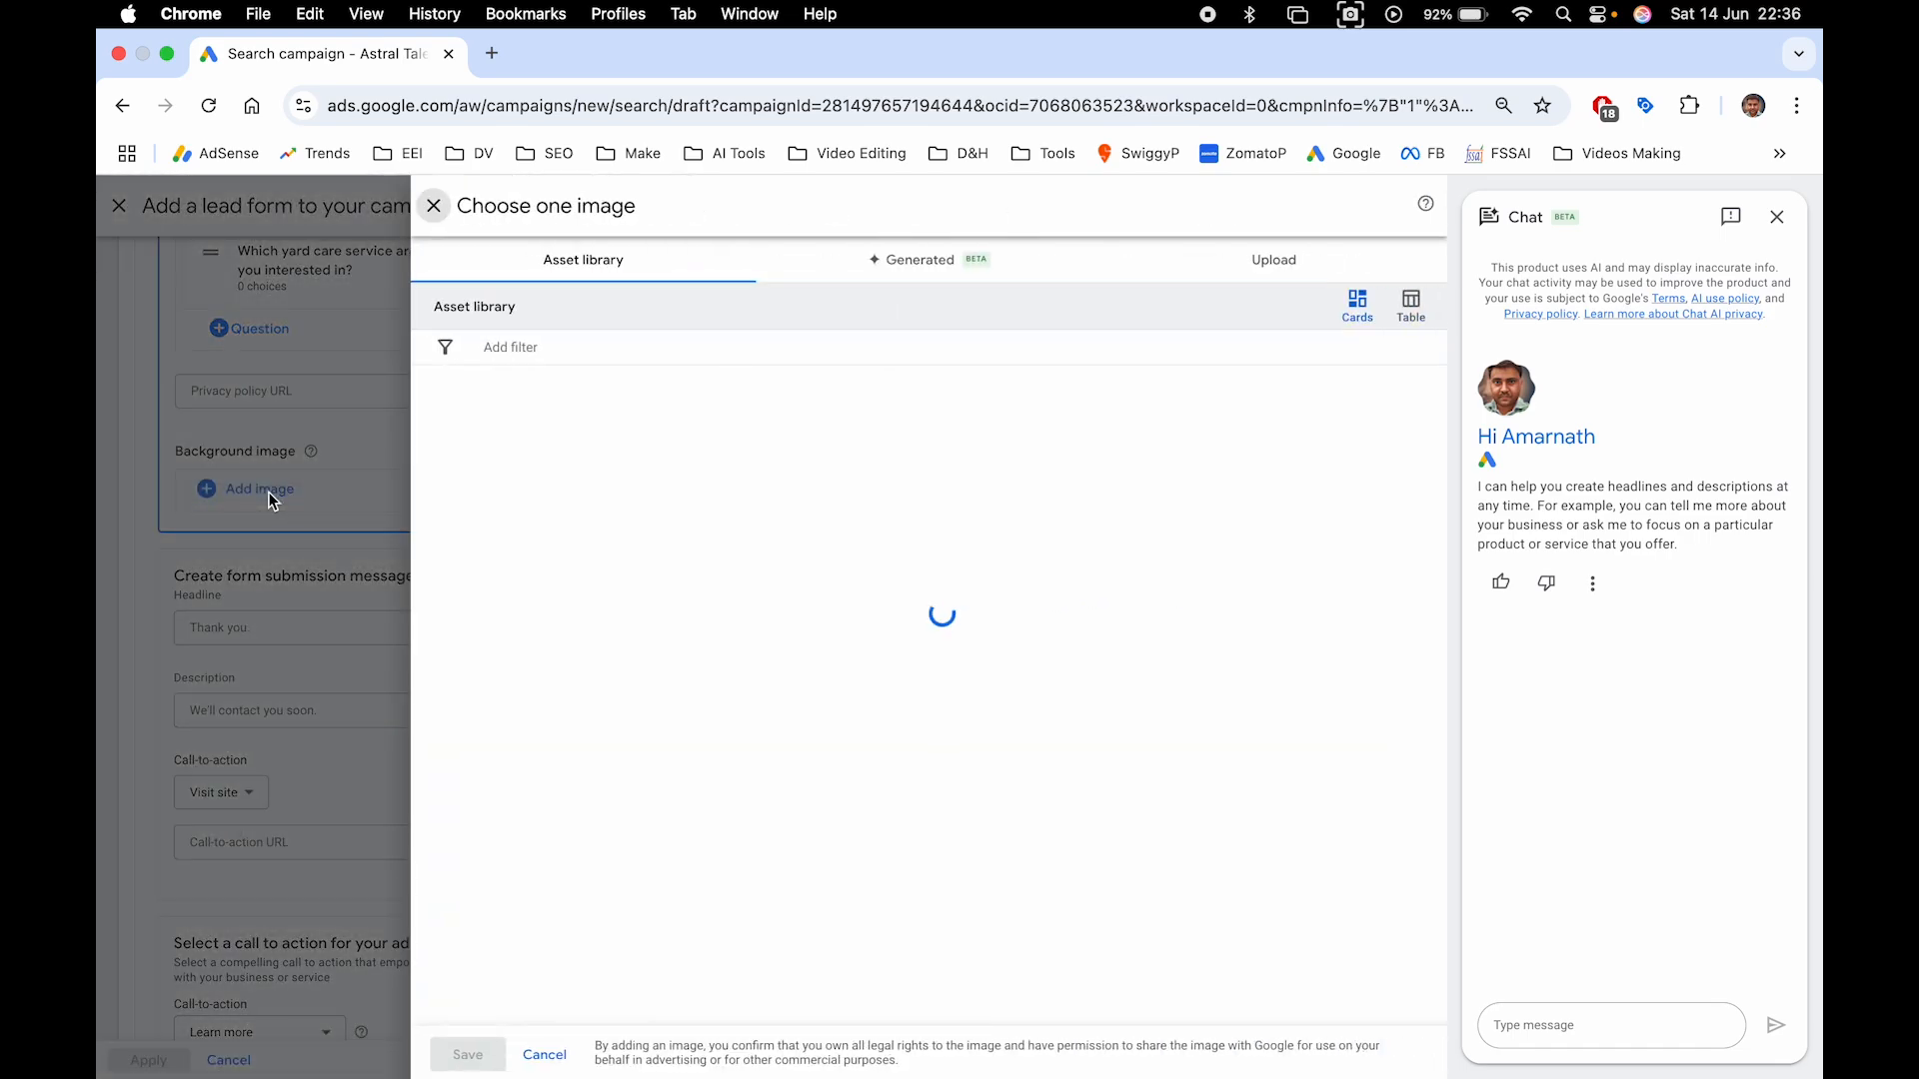
pyautogui.click(434, 206)
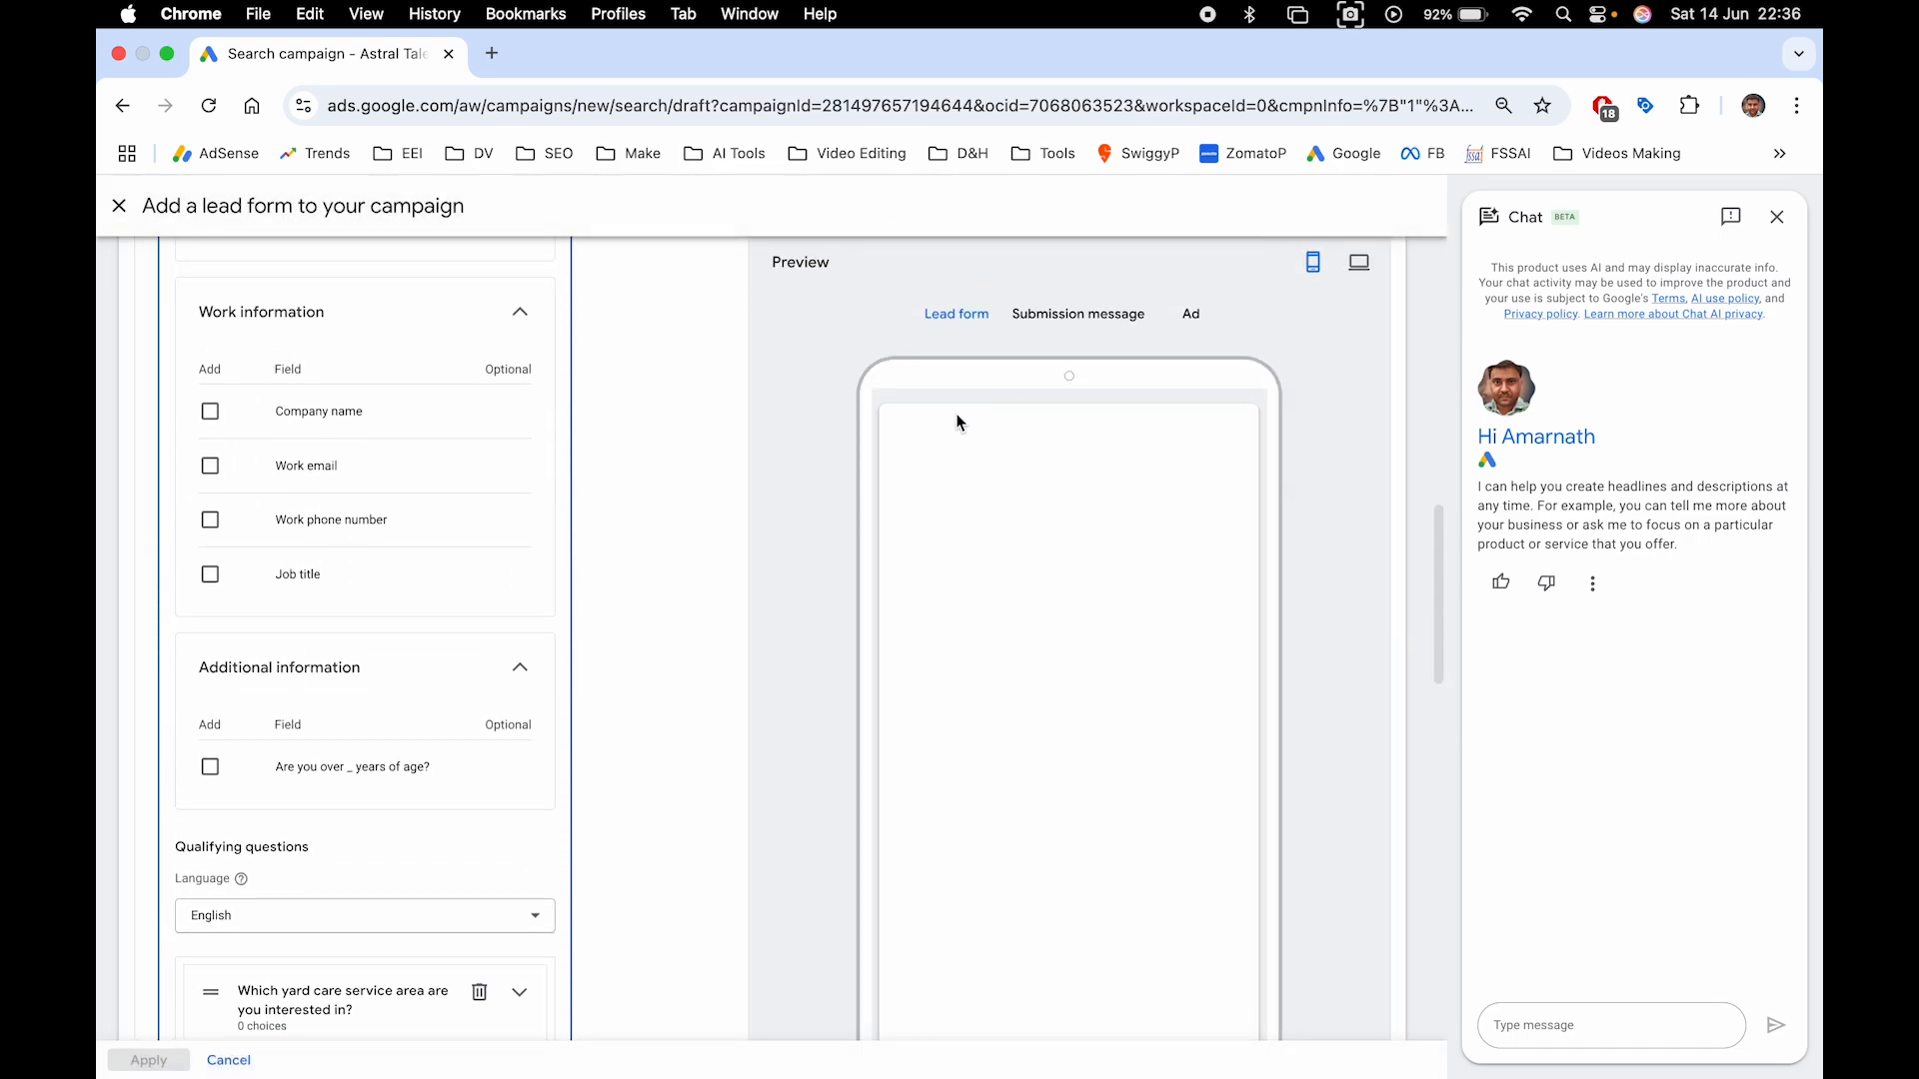
# Review the form submission message section, including its headline, description and call-to-action URL fields
pyautogui.scroll(-15, 561, 630)
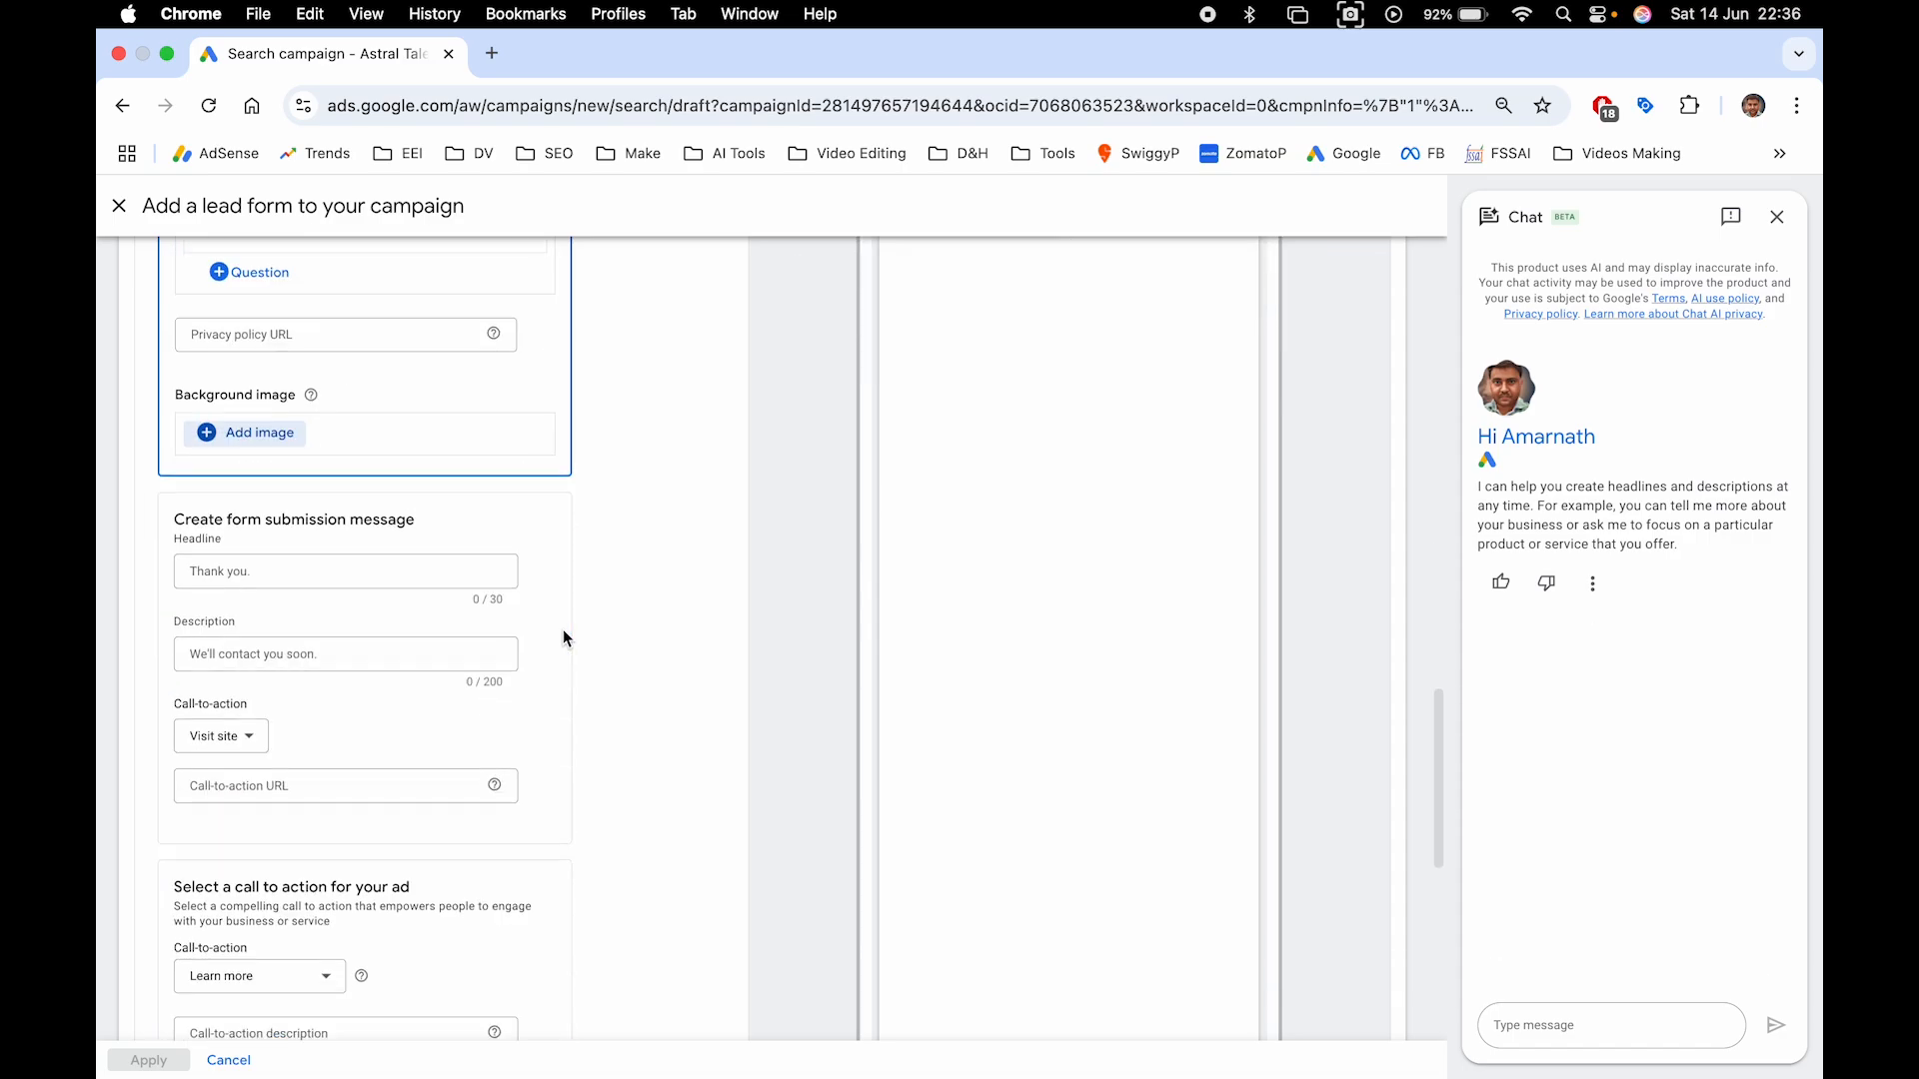
pyautogui.scroll(5, 433, 648)
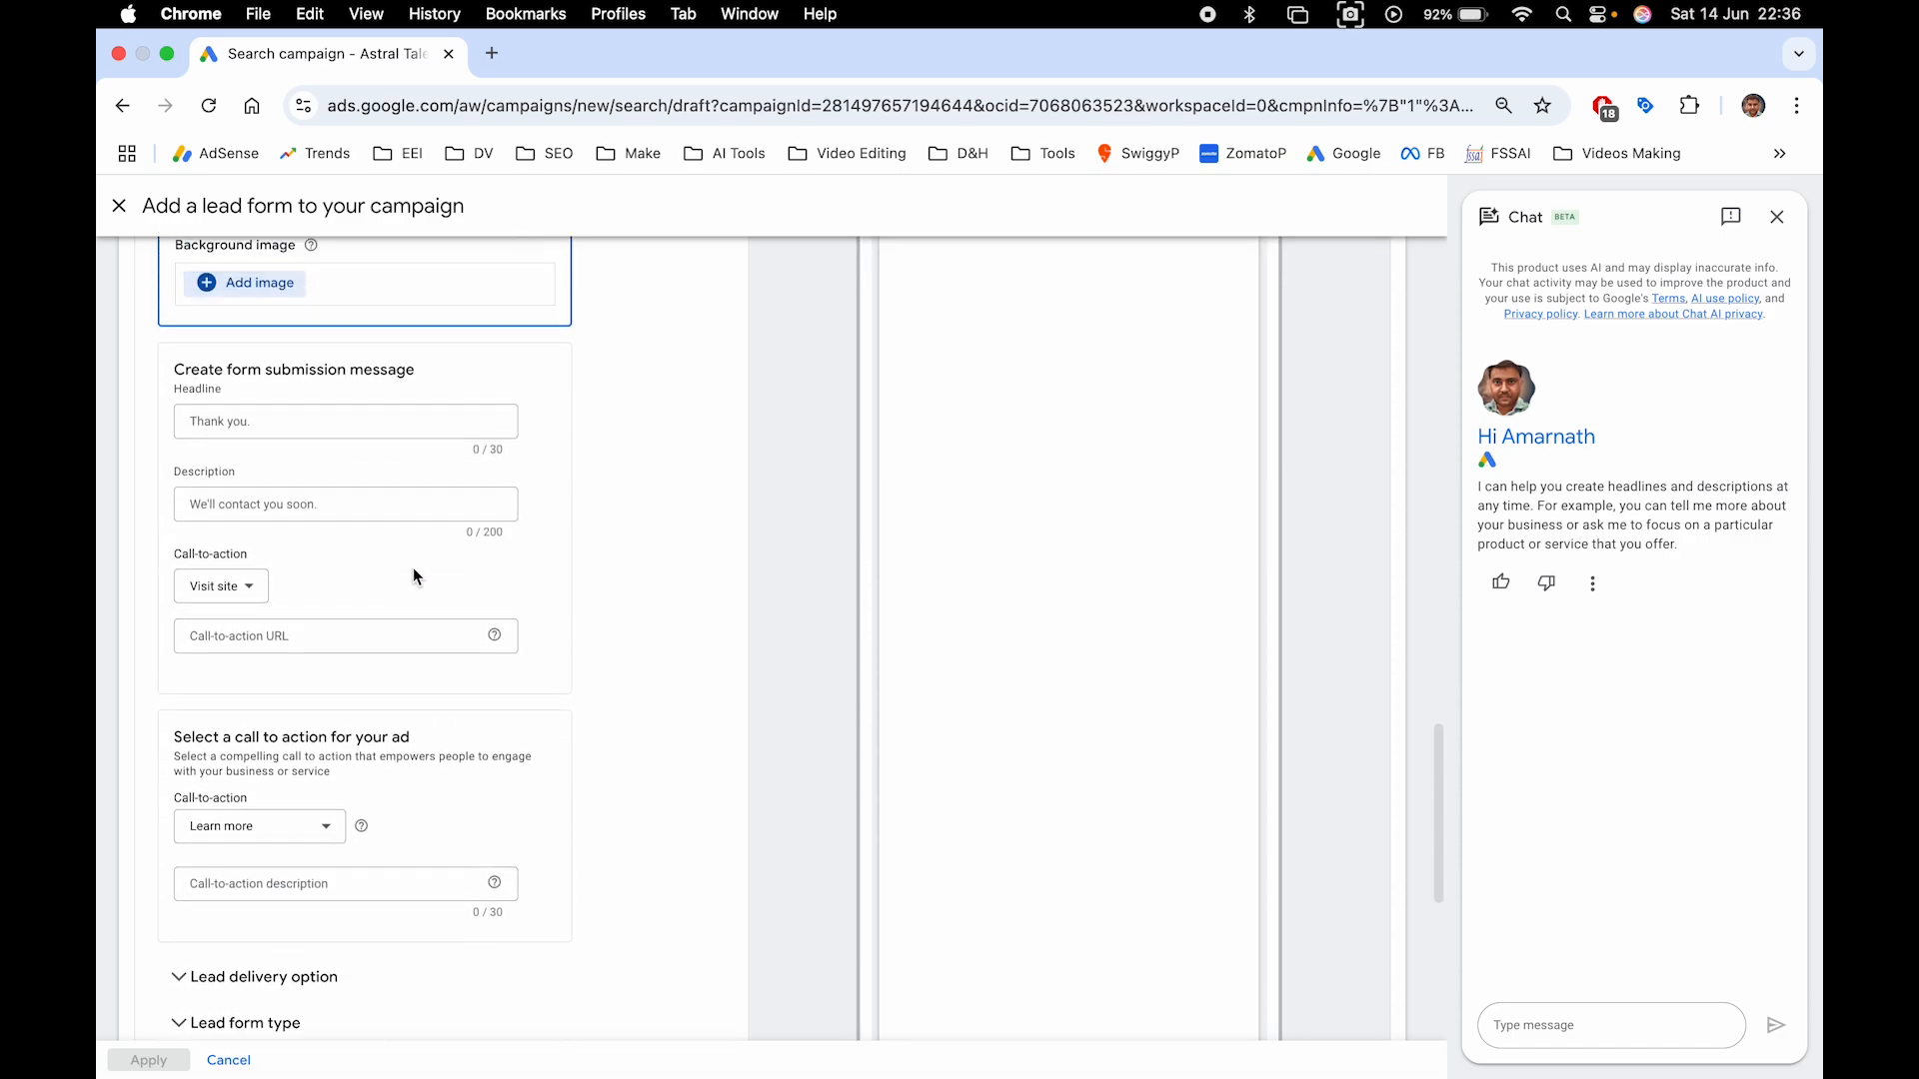
pyautogui.click(335, 495)
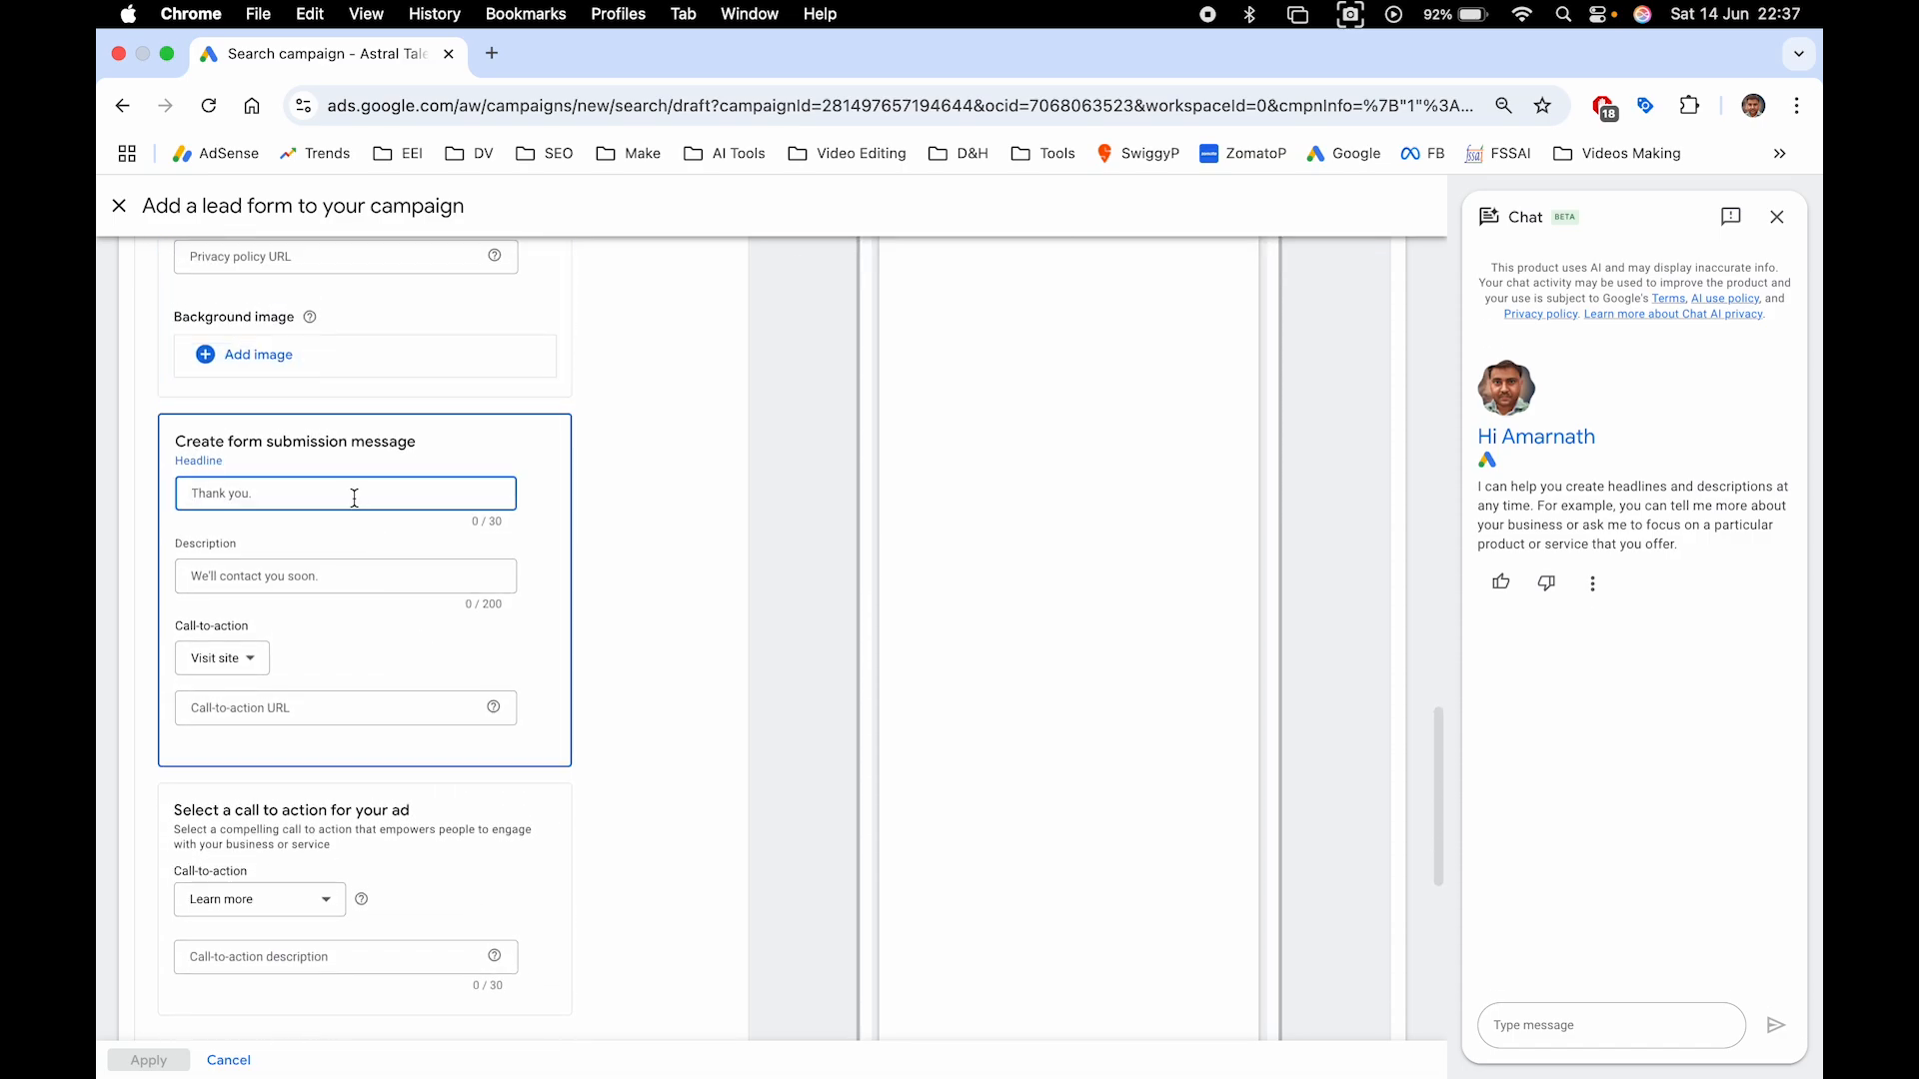
pyautogui.click(527, 549)
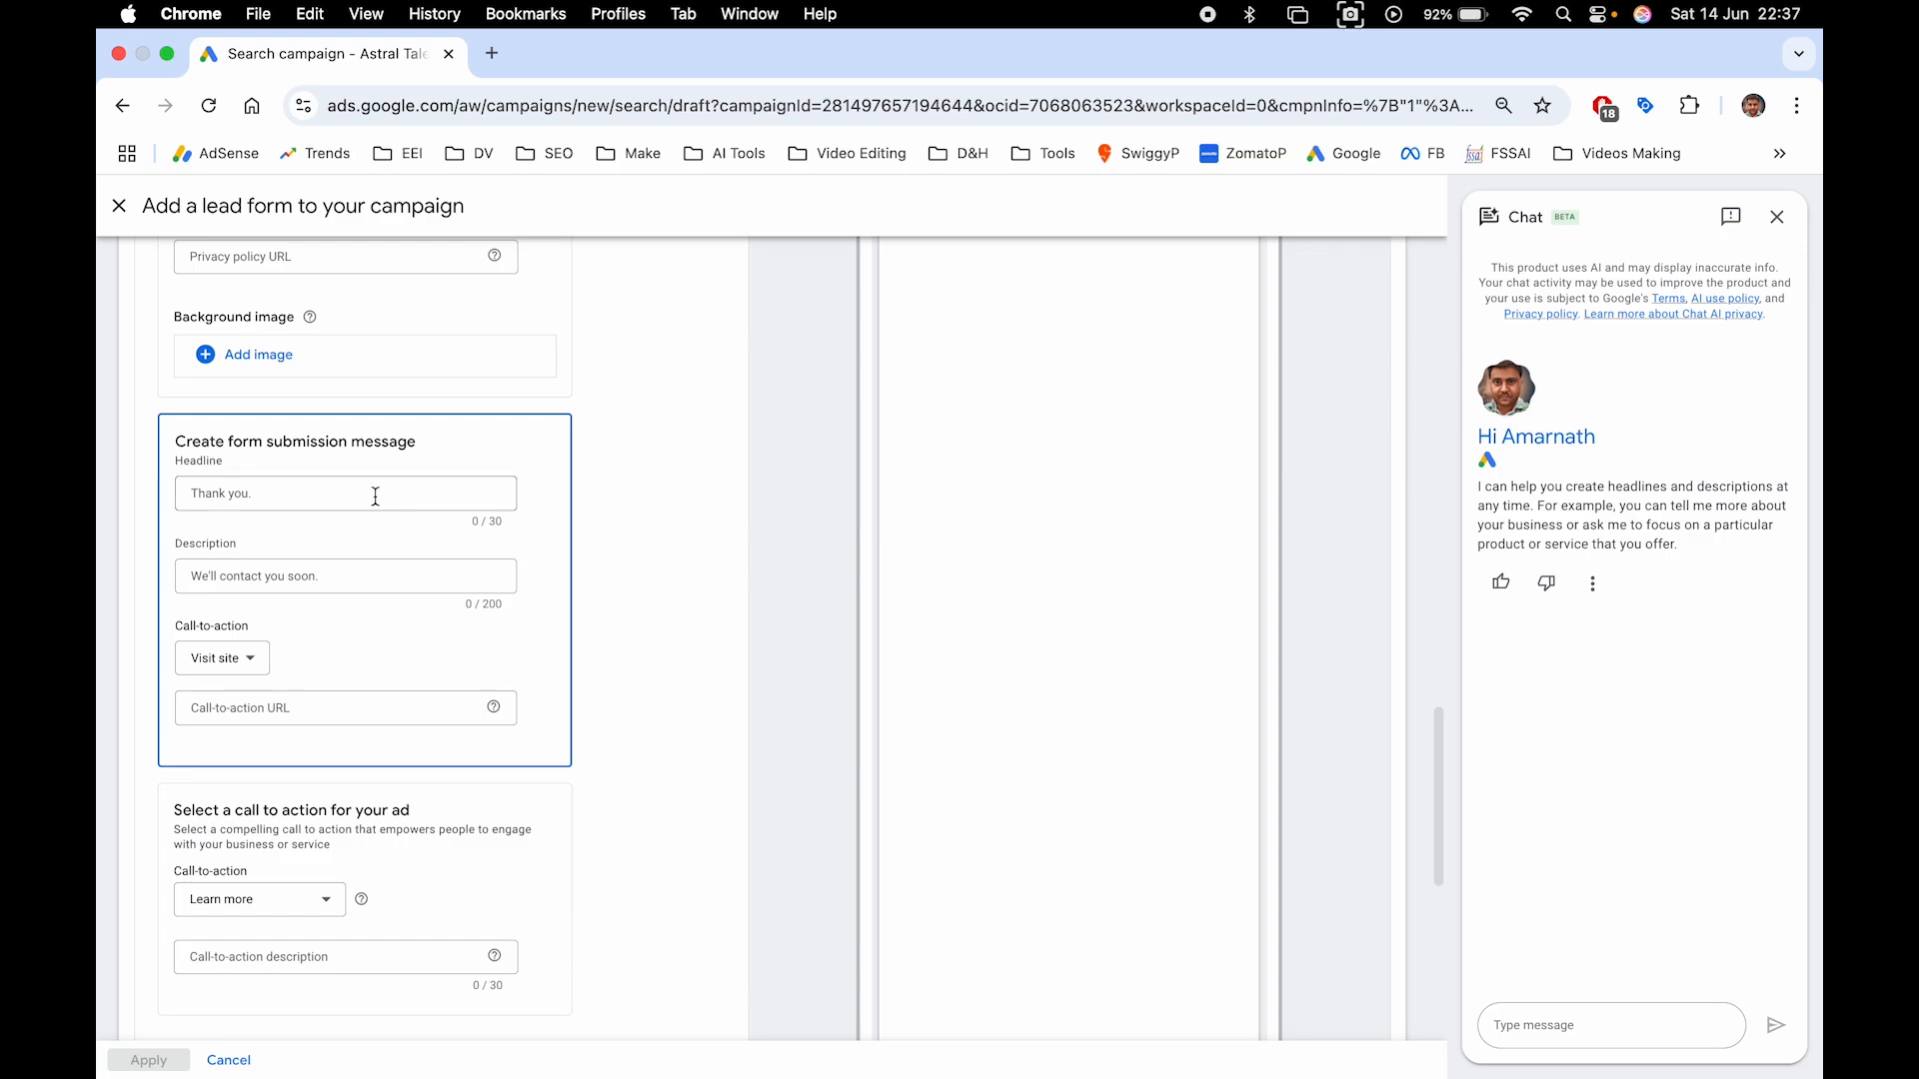
pyautogui.click(376, 497)
pyautogui.click(535, 531)
pyautogui.click(354, 492)
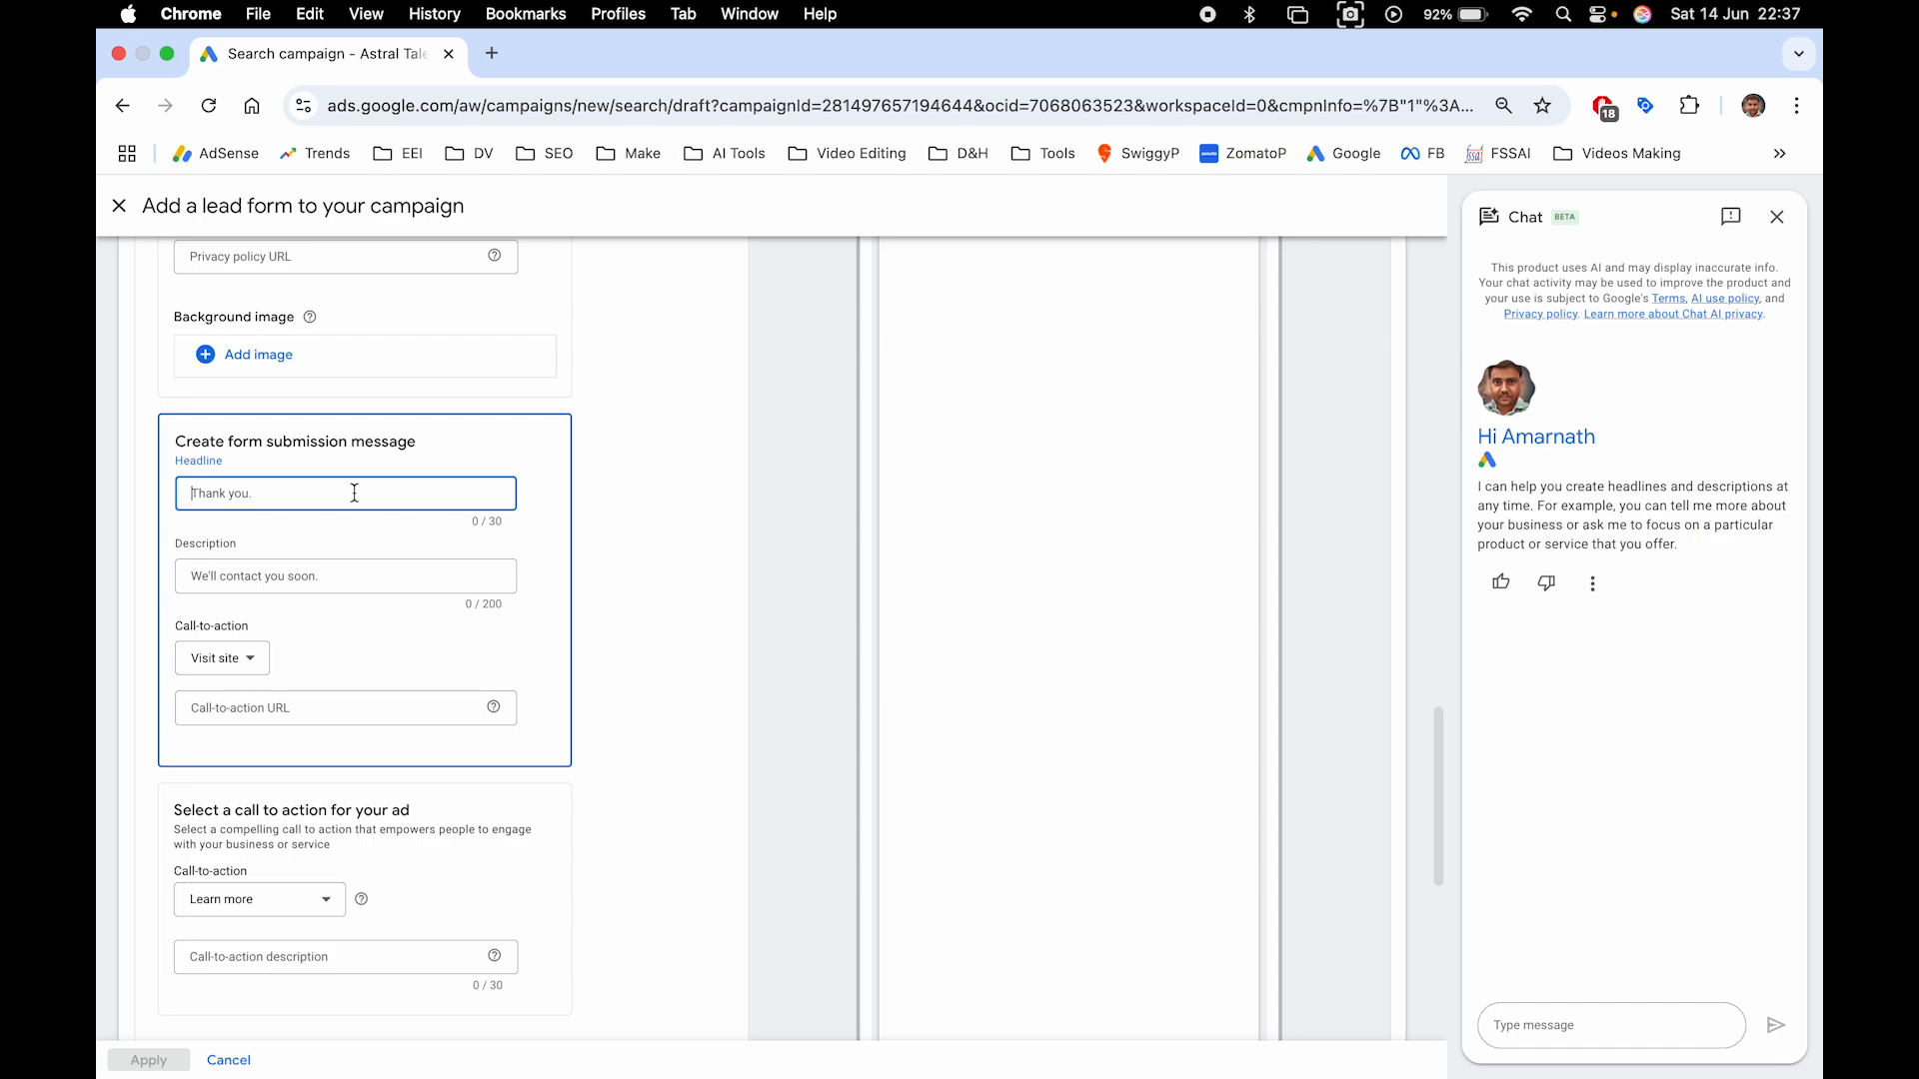
pyautogui.click(525, 567)
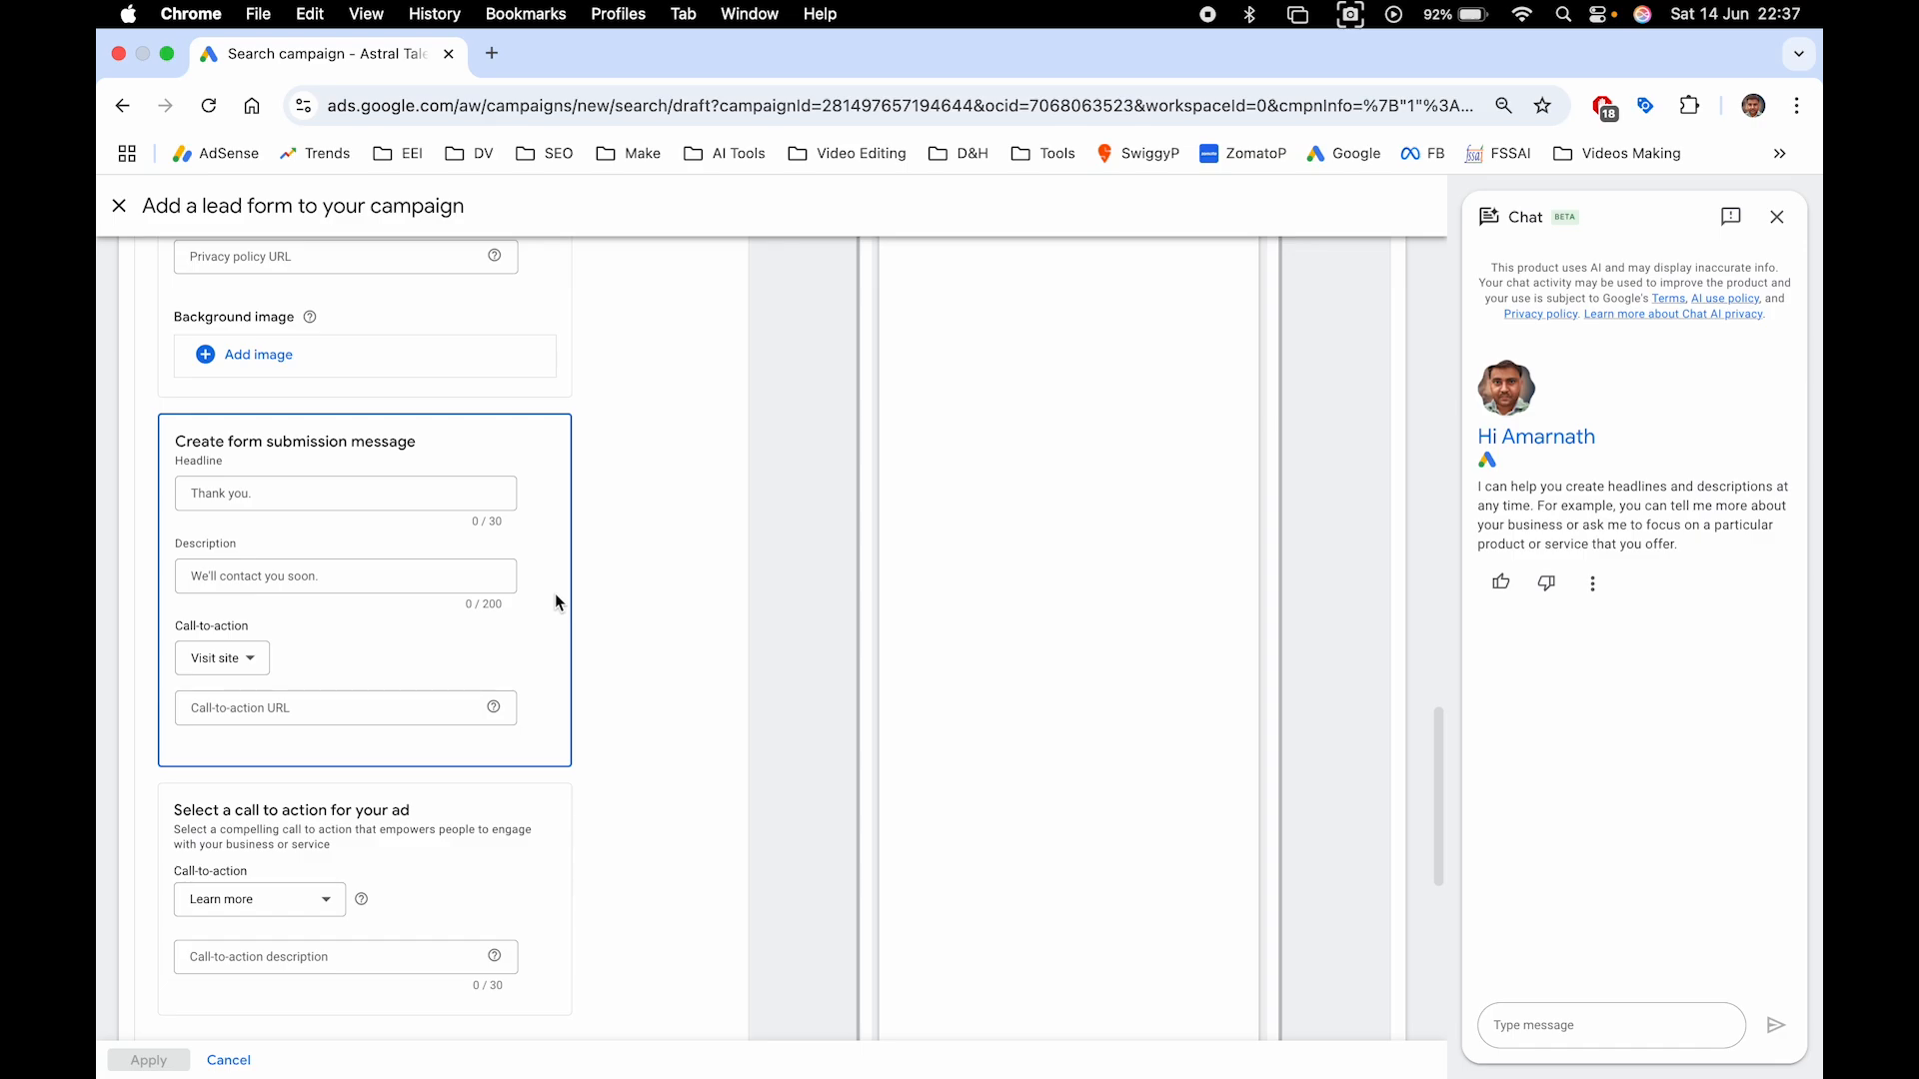
pyautogui.scroll(-2, 555, 592)
pyautogui.click(326, 617)
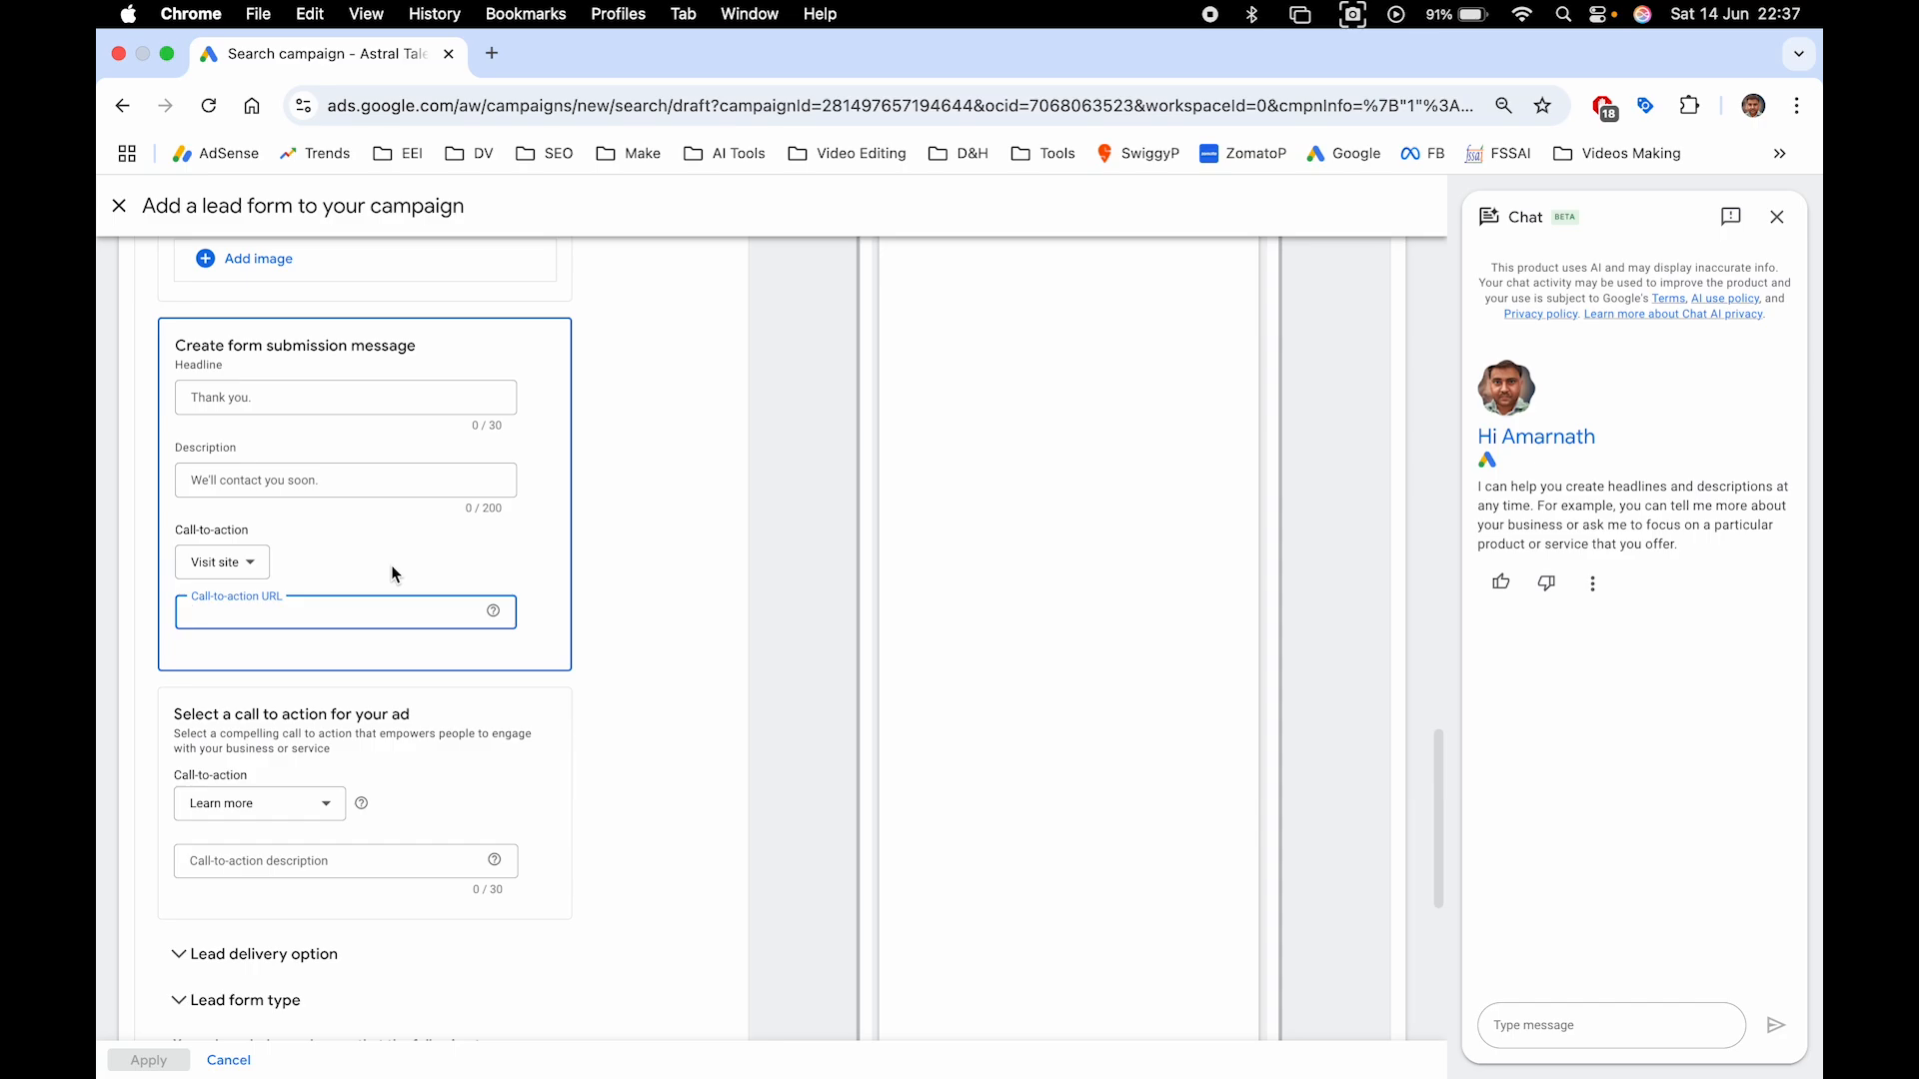
pyautogui.click(467, 662)
# Review the available calls to action for the ad and set it to Get quote
pyautogui.scroll(-5, 419, 620)
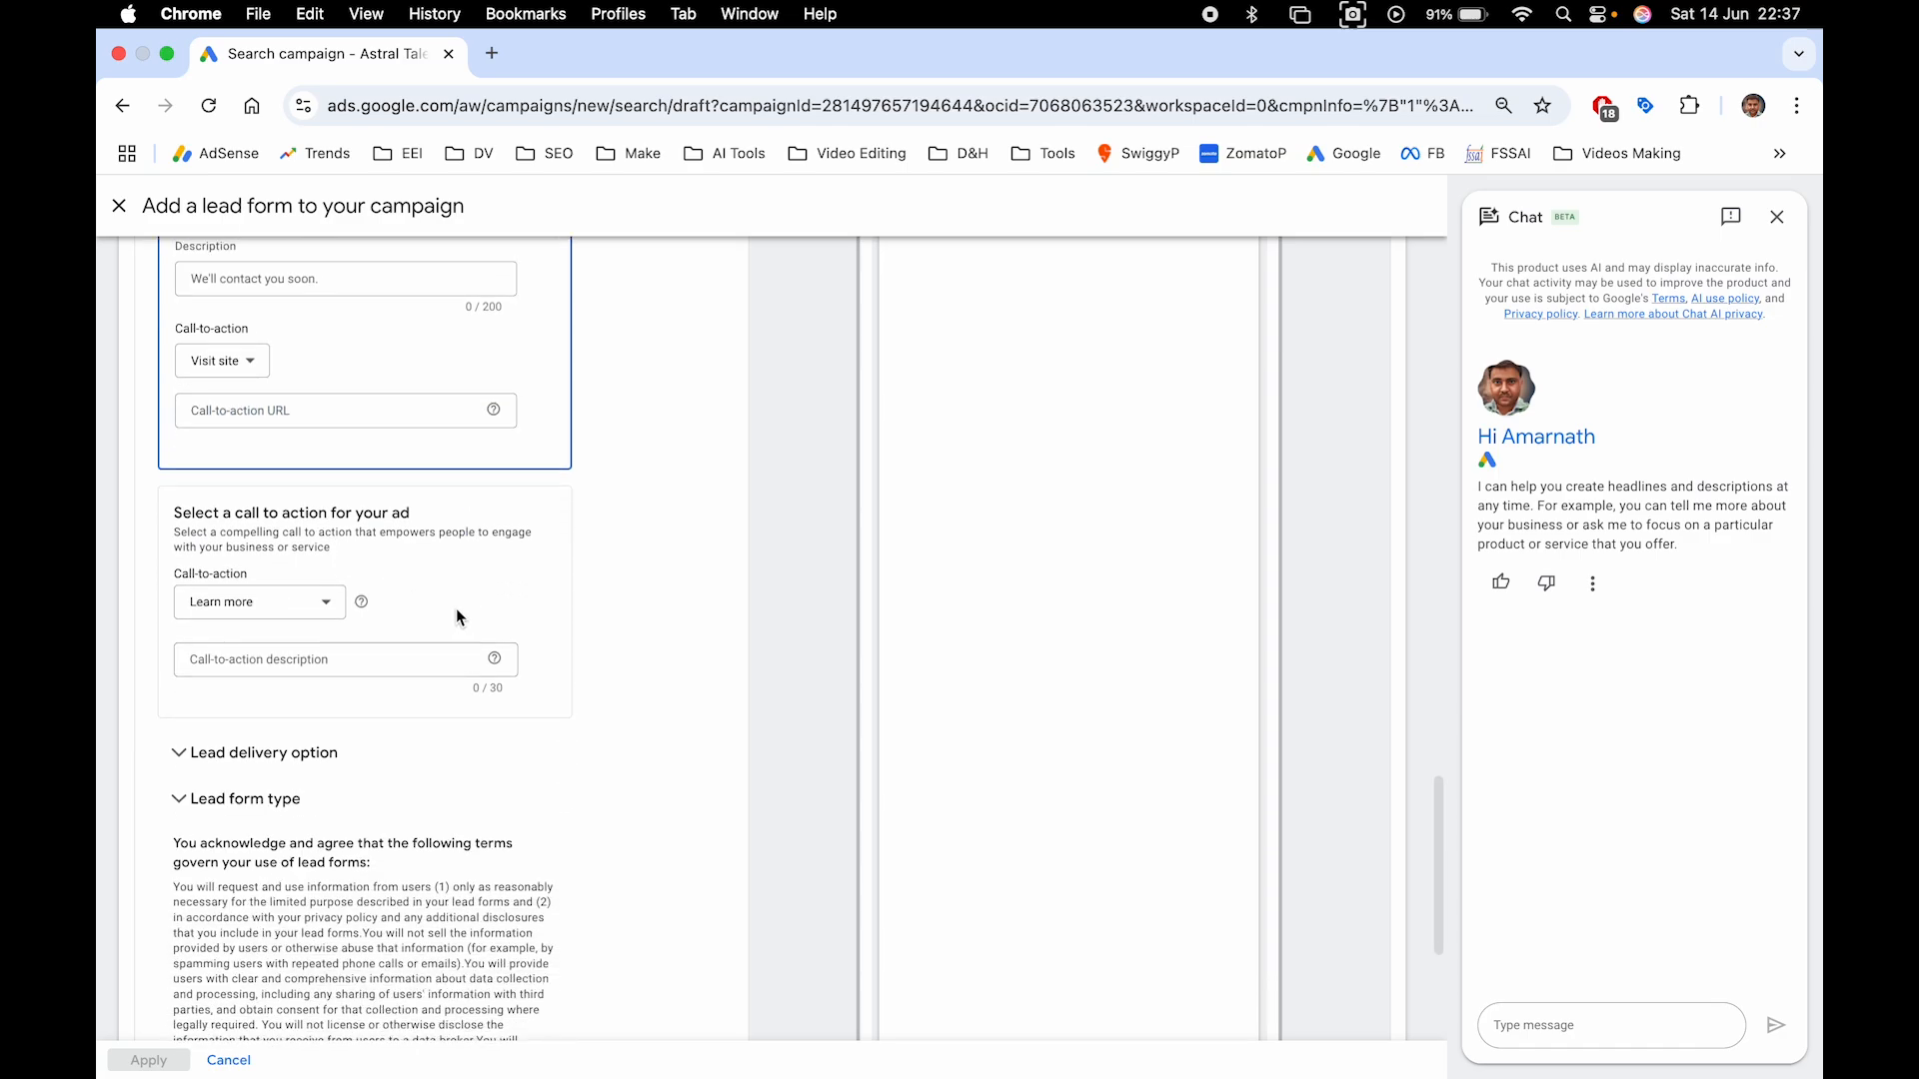
pyautogui.click(286, 603)
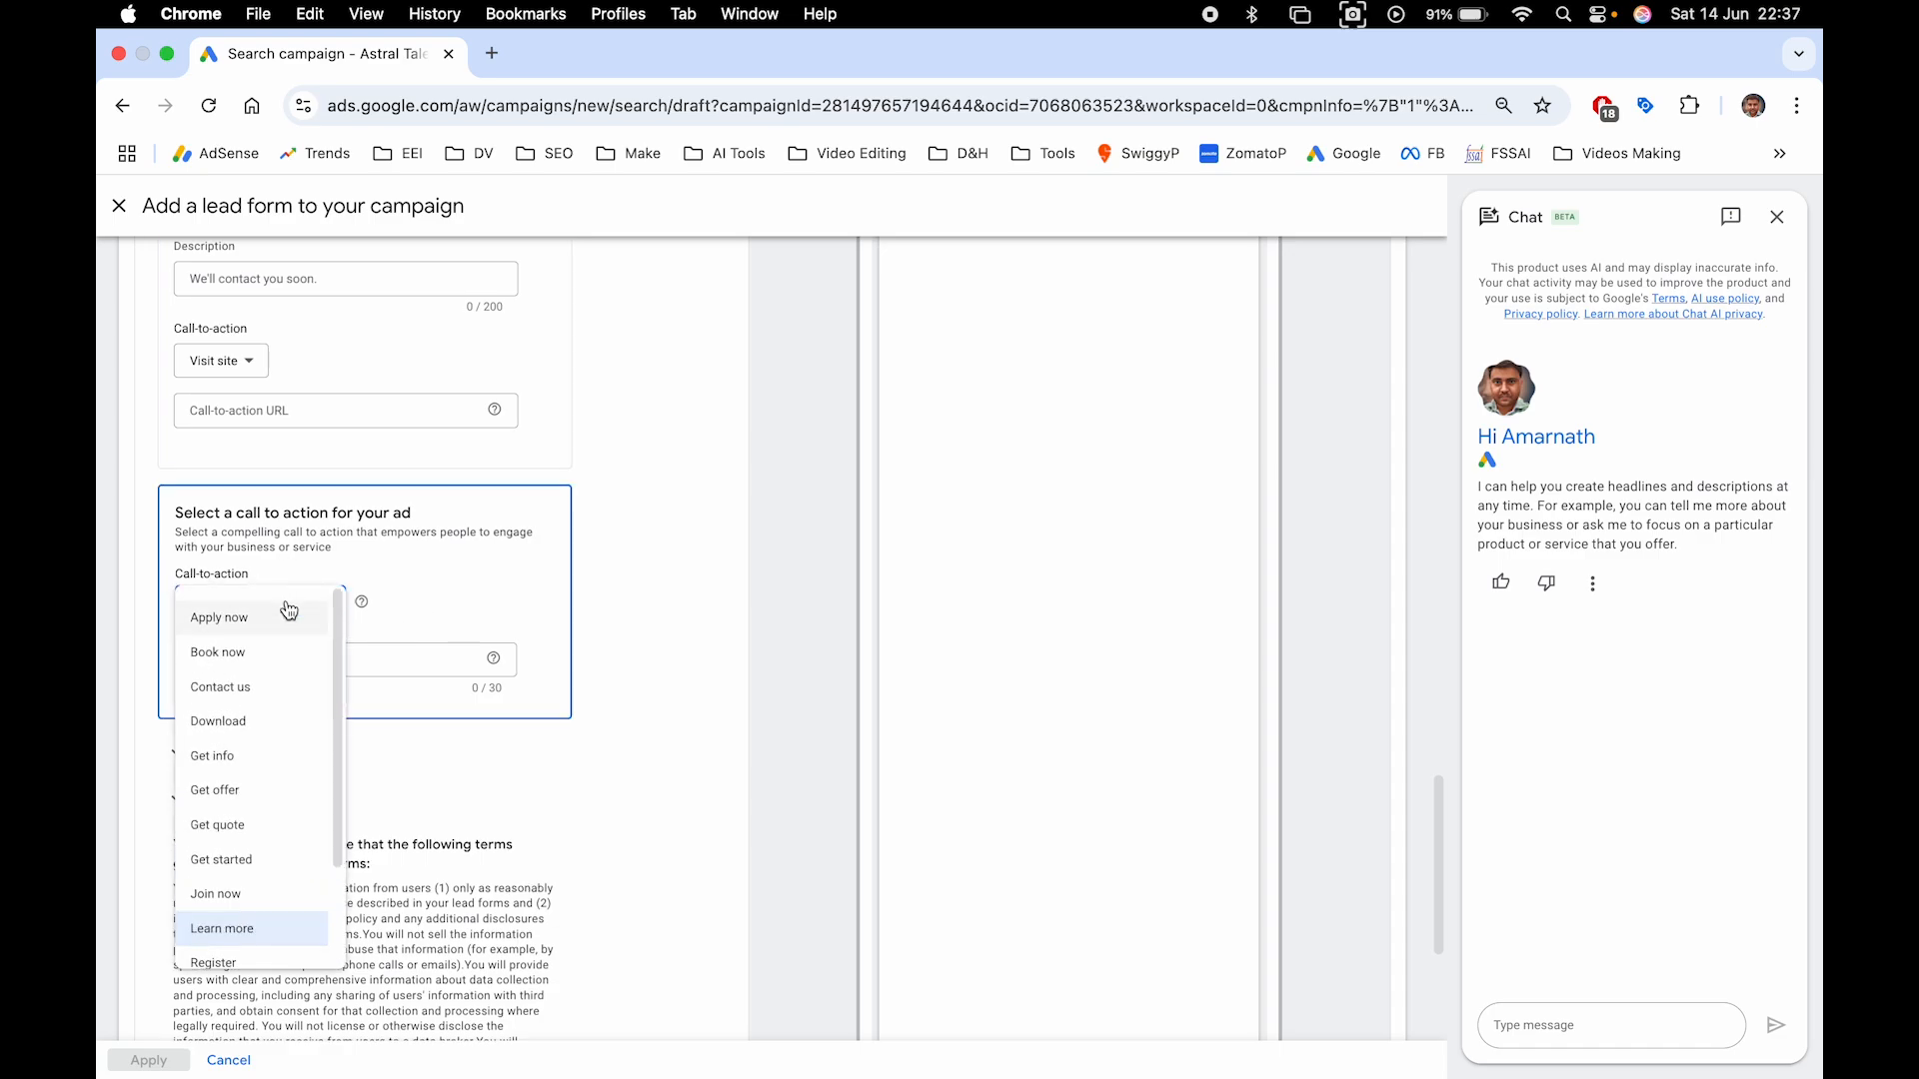
pyautogui.scroll(-3, 300, 792)
pyautogui.scroll(3, 285, 800)
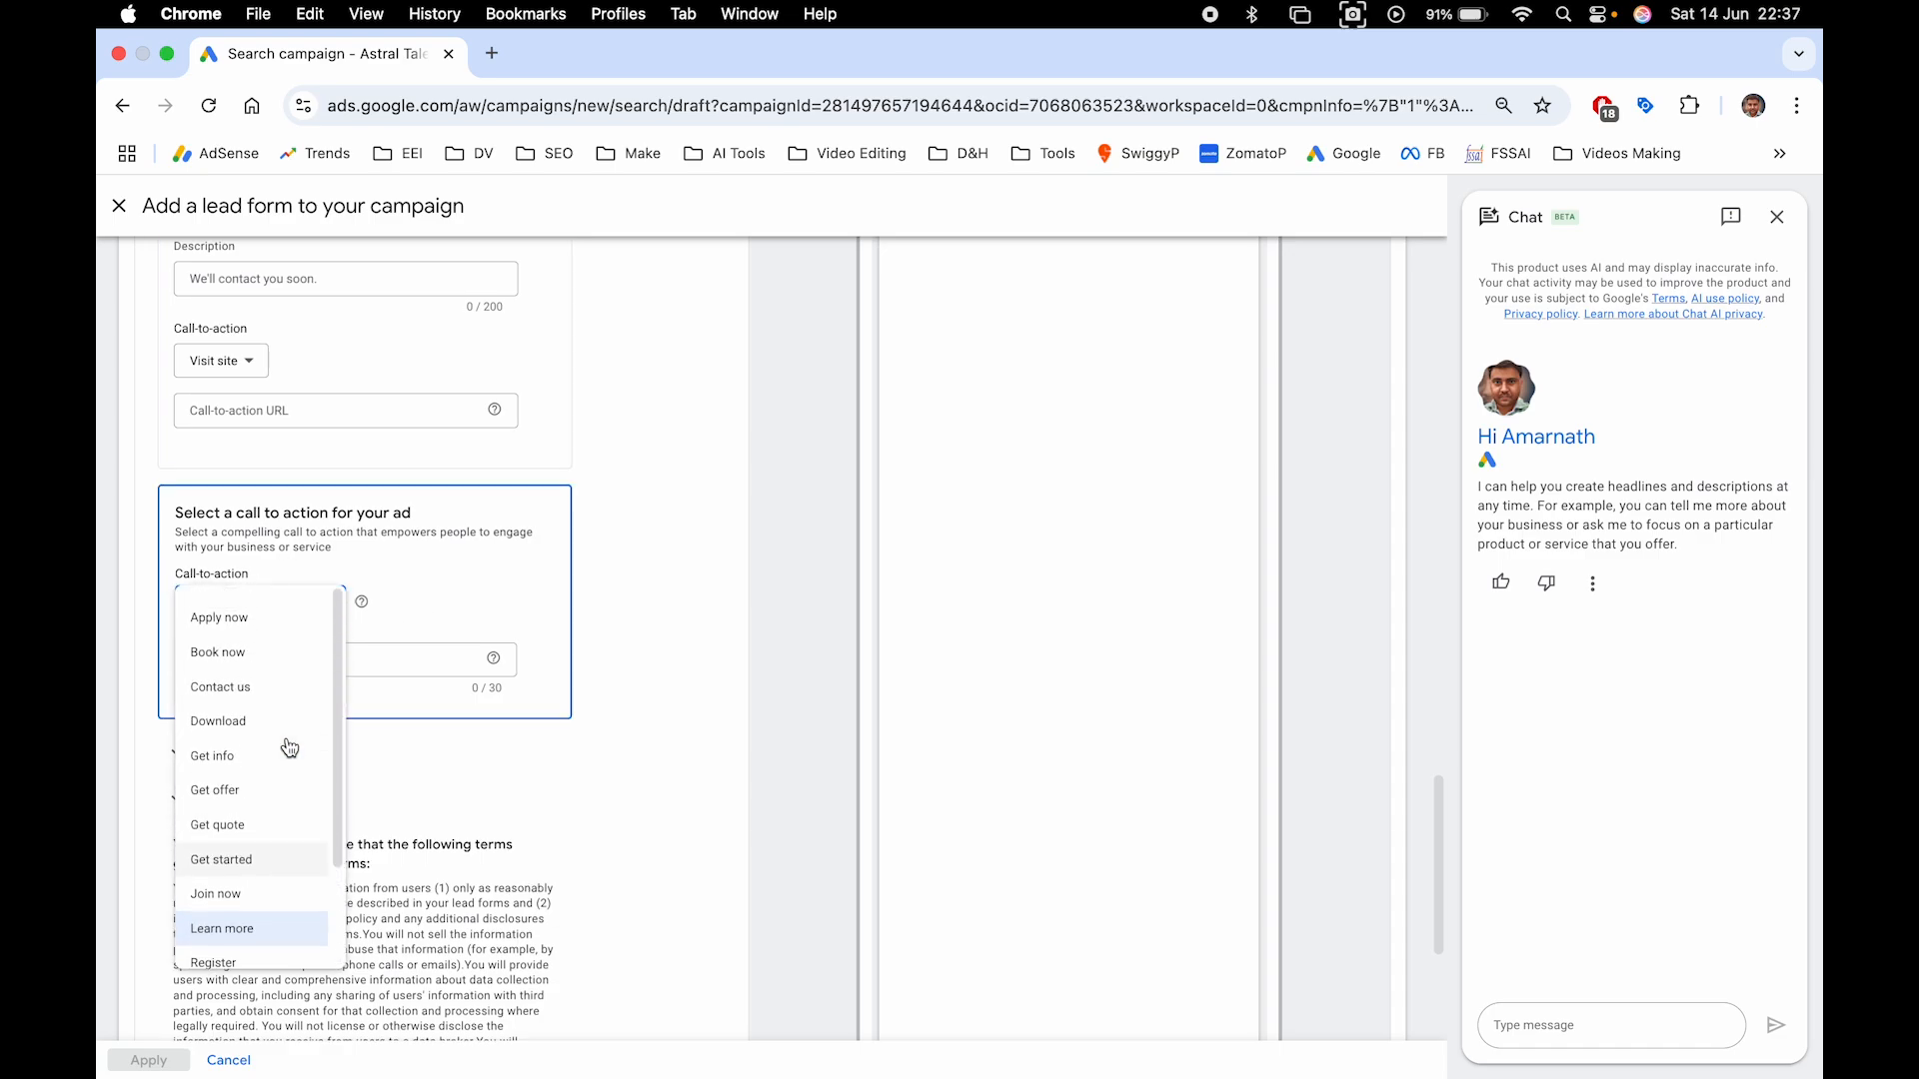
pyautogui.scroll(-3, 290, 756)
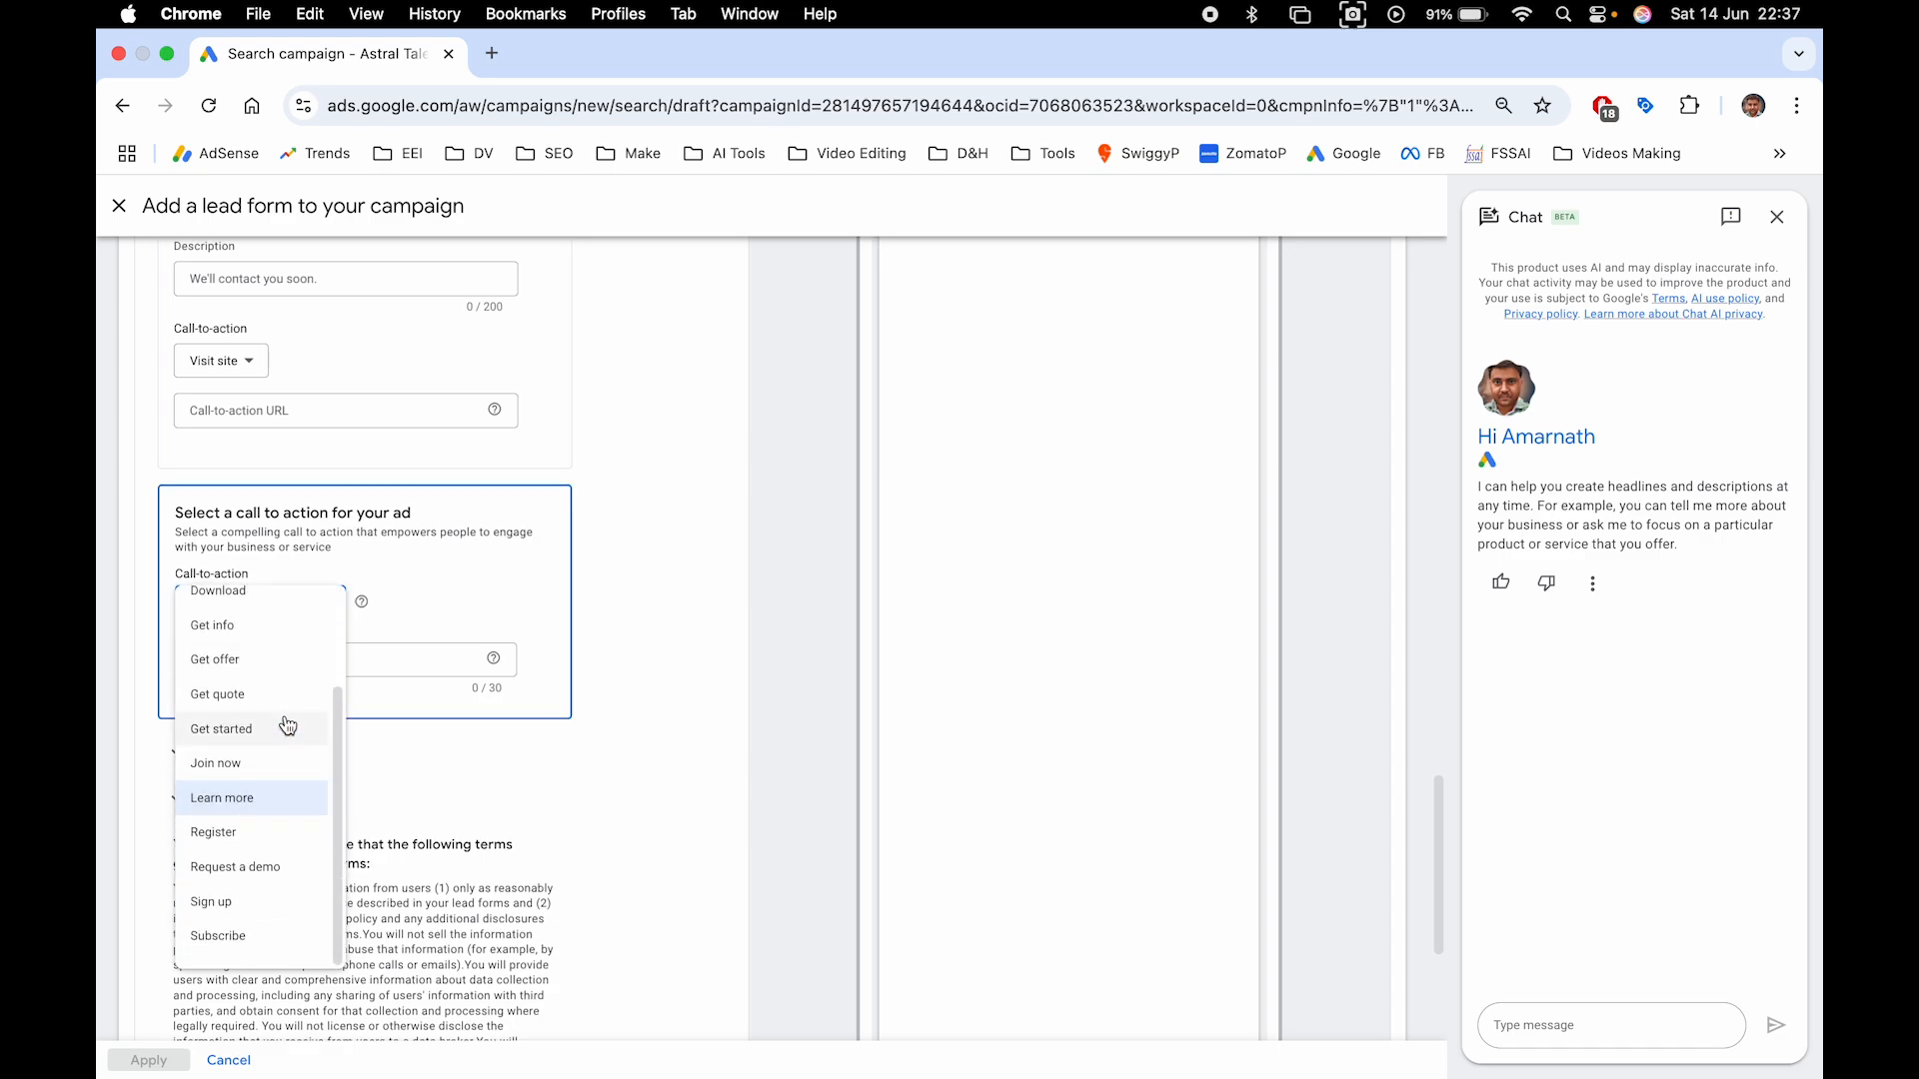
pyautogui.scroll(3, 288, 700)
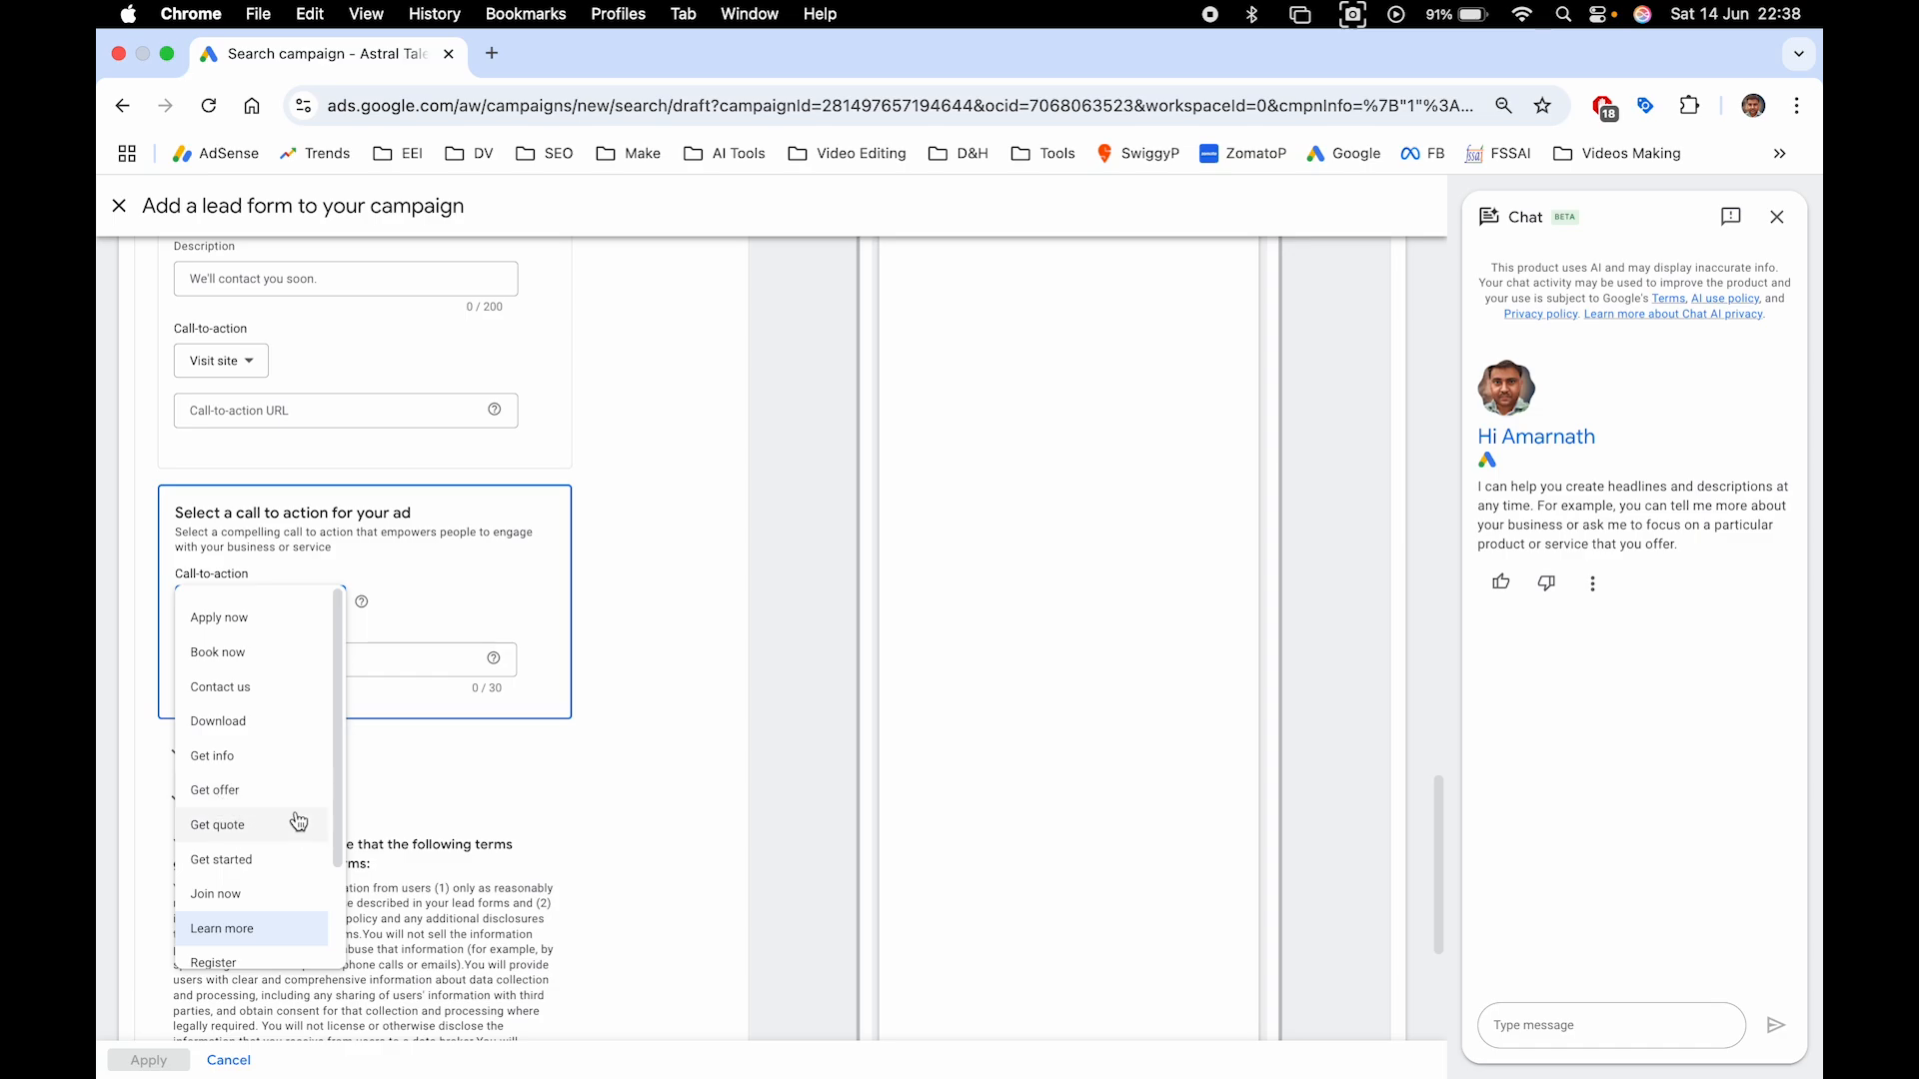
pyautogui.scroll(-2, 295, 796)
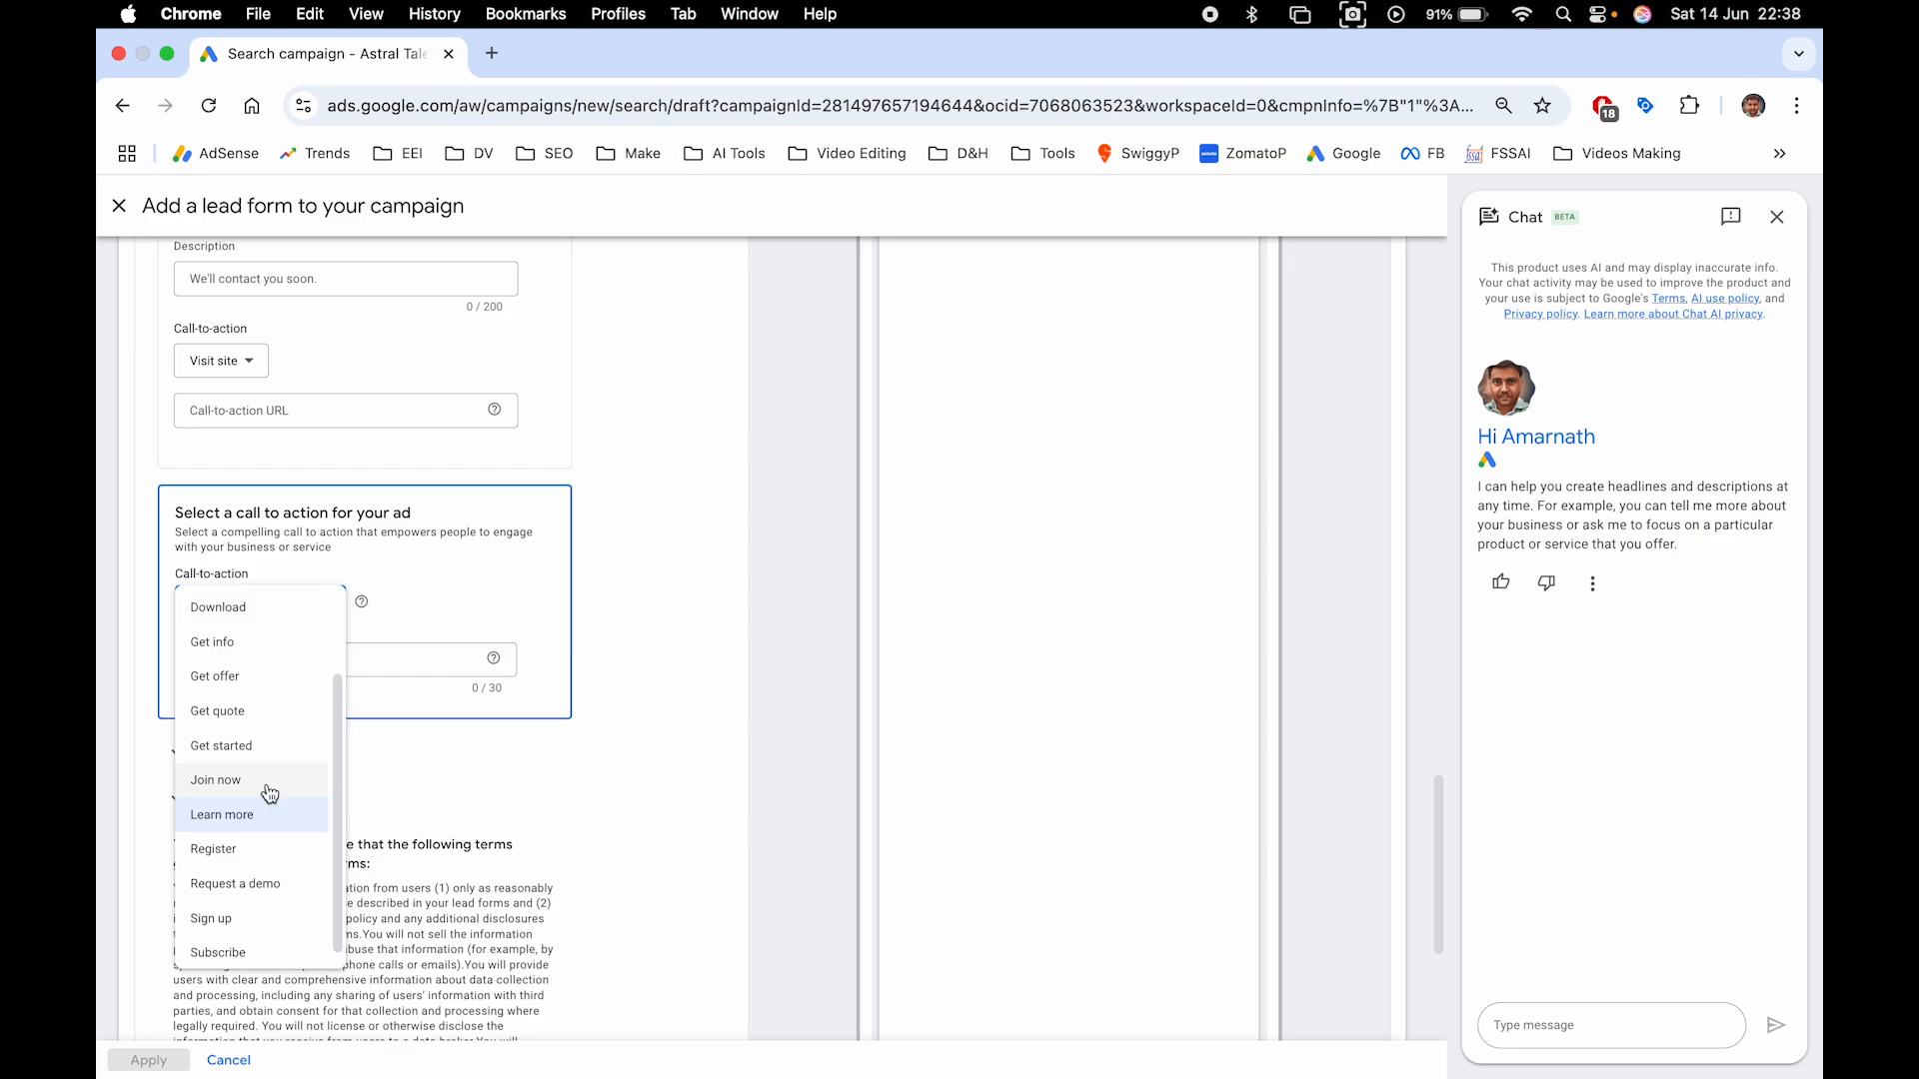
pyautogui.scroll(-1, 280, 856)
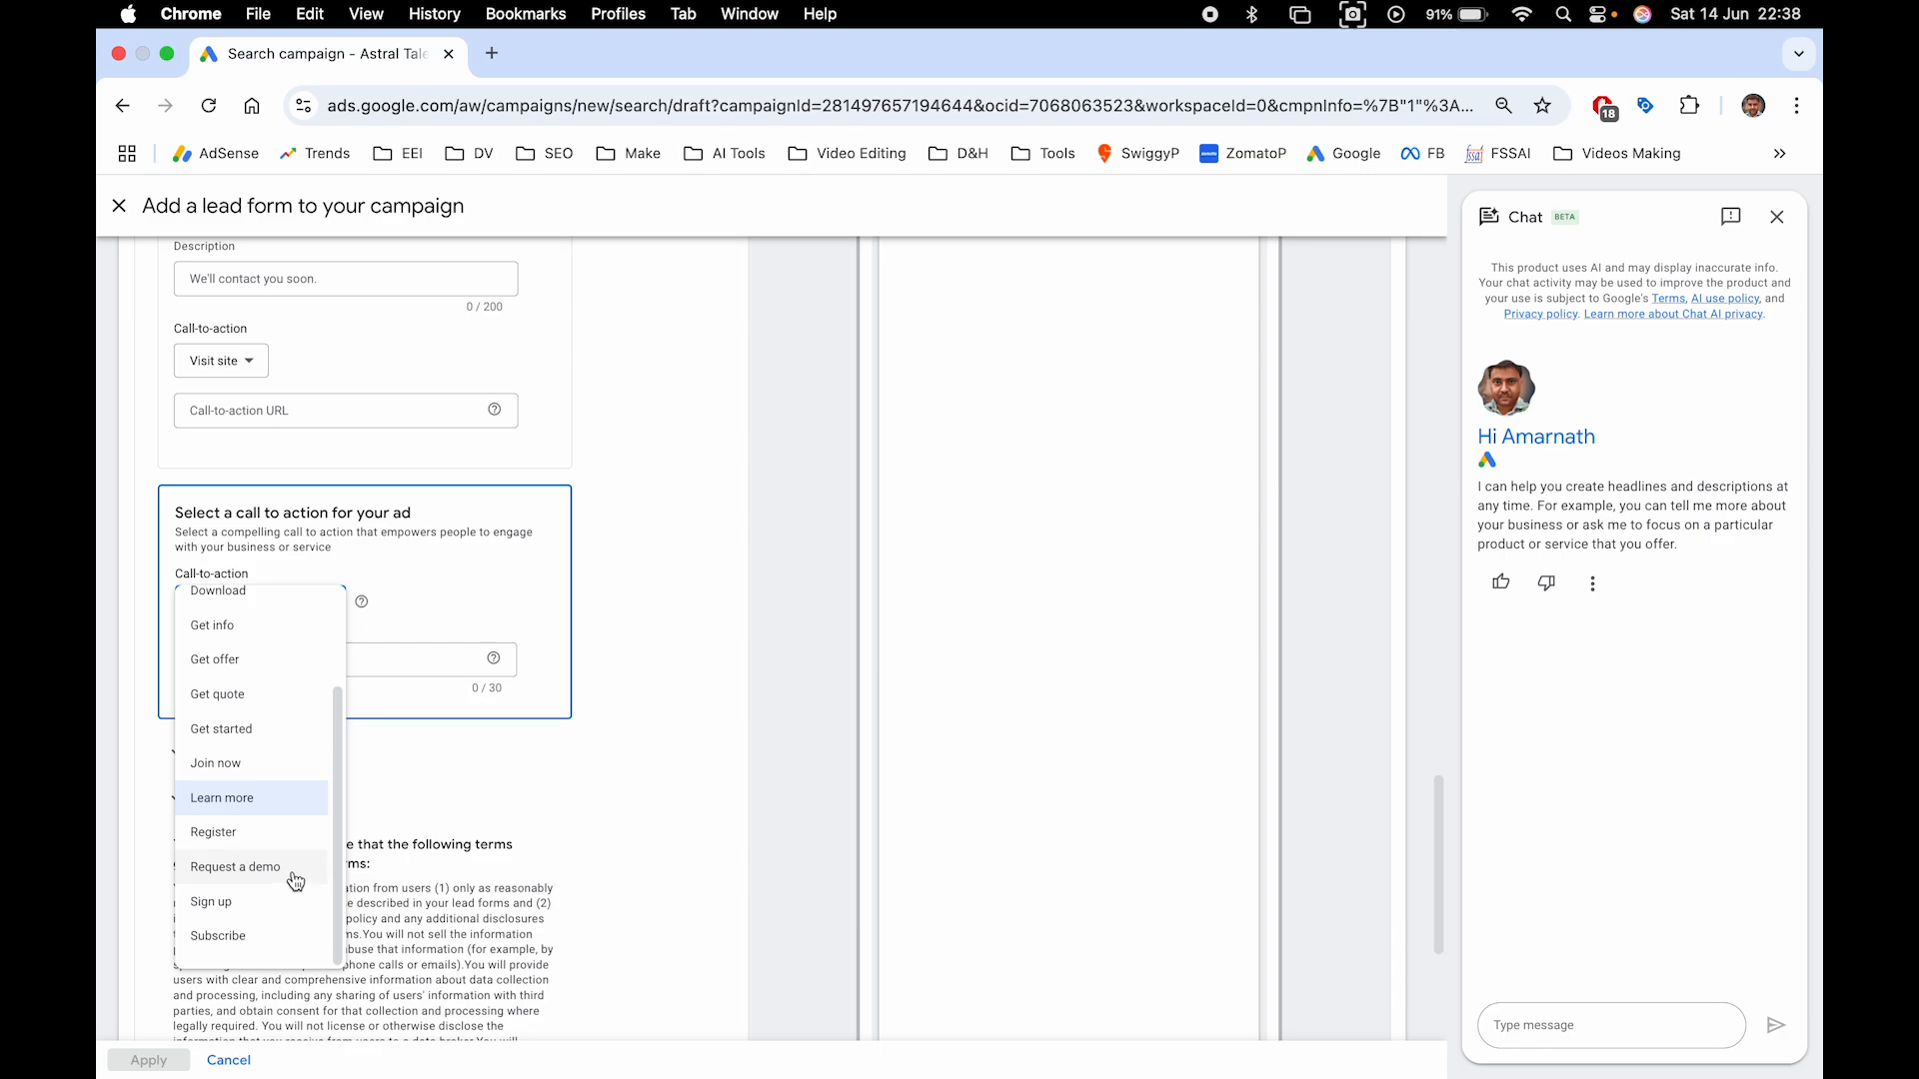
pyautogui.scroll(3, 268, 758)
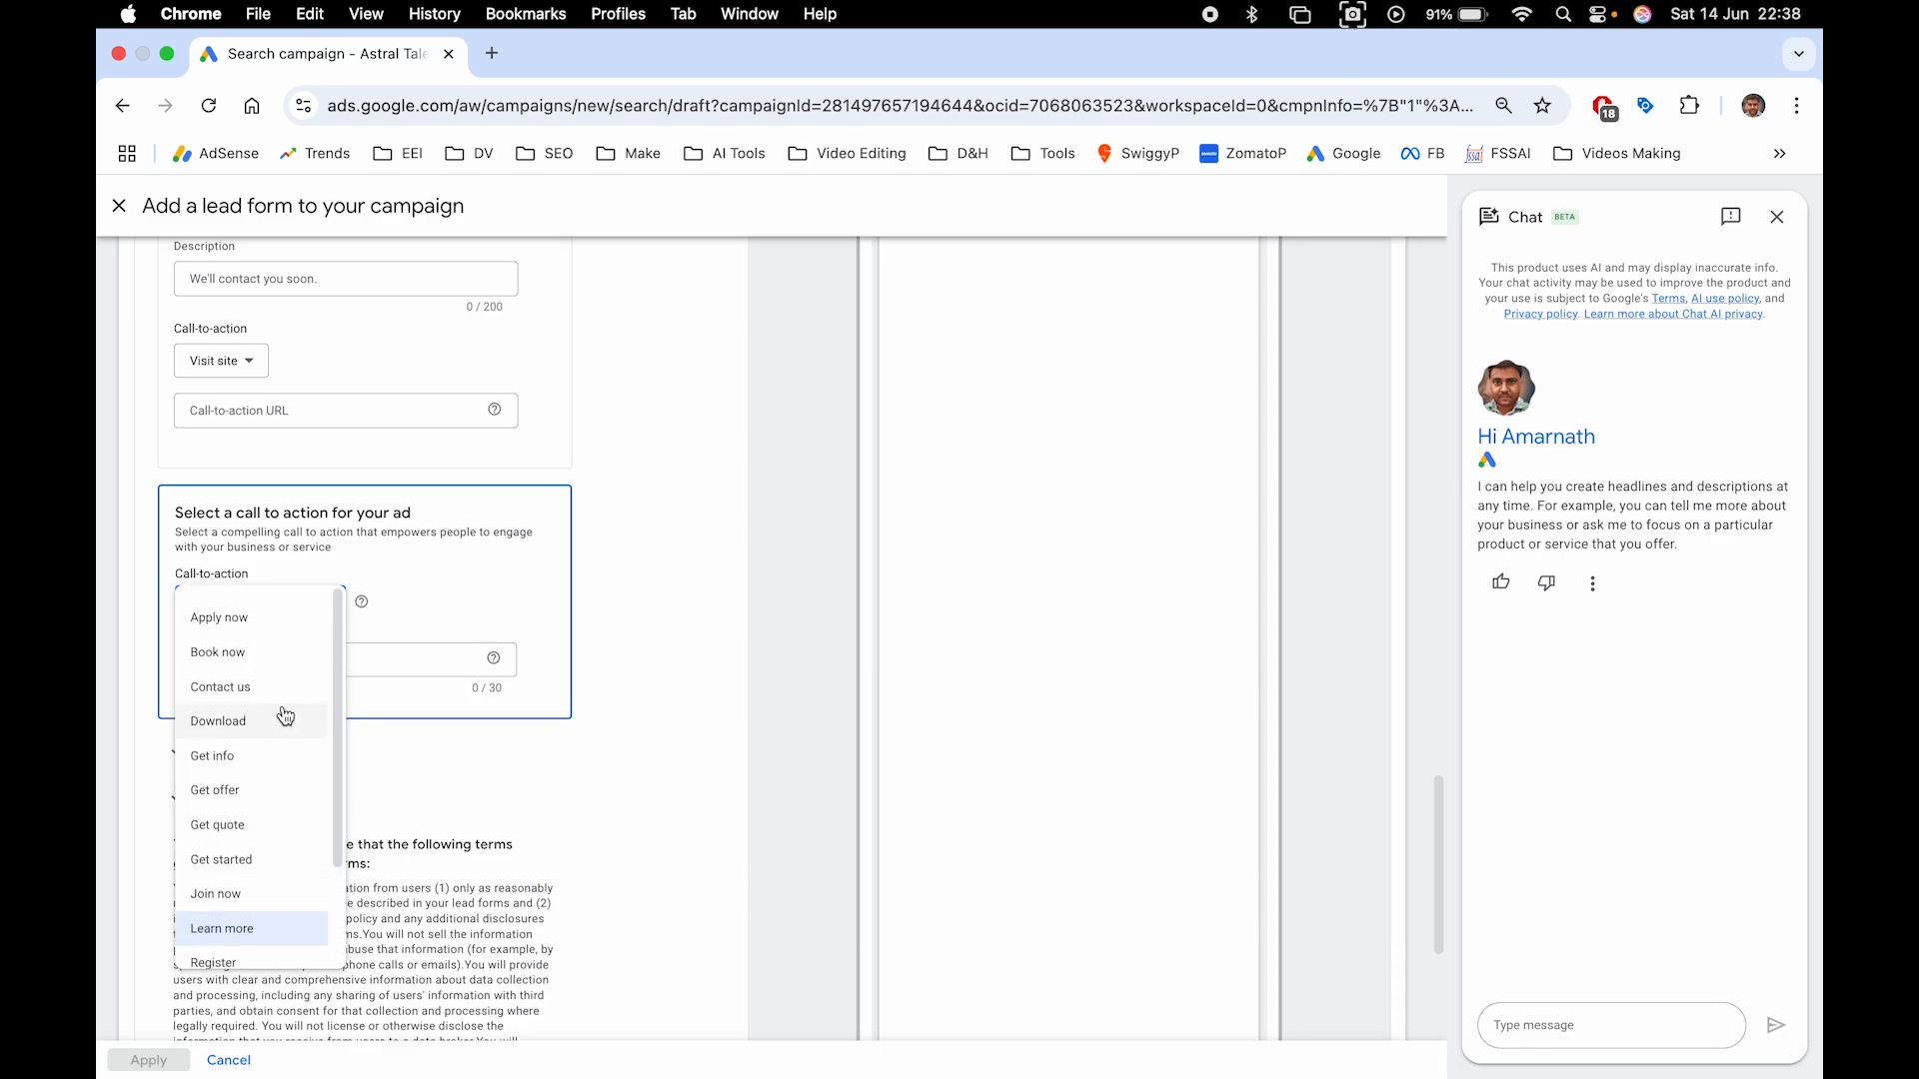
pyautogui.scroll(-3, 285, 716)
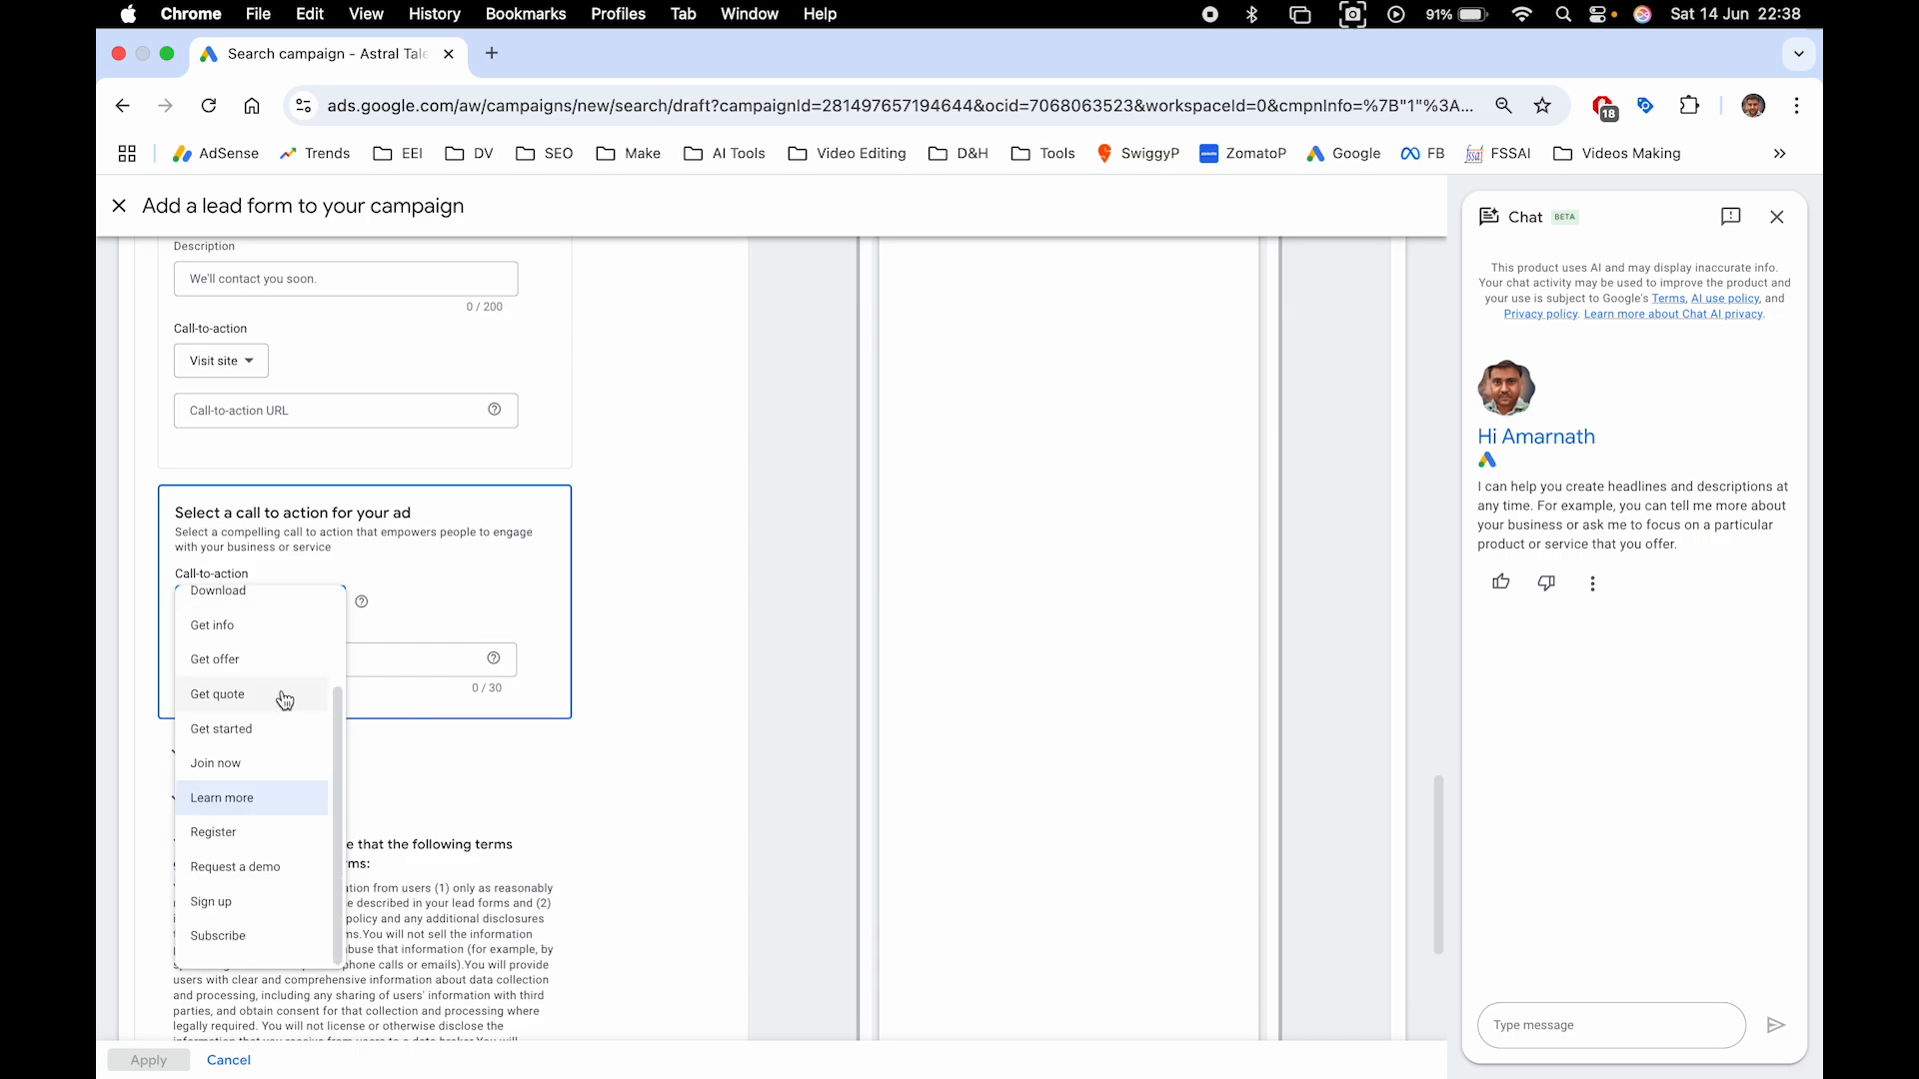
pyautogui.click(285, 696)
# Expand the lead delivery option and lead form type settings, and show the alternative for having no webhook
pyautogui.scroll(-3, 338, 696)
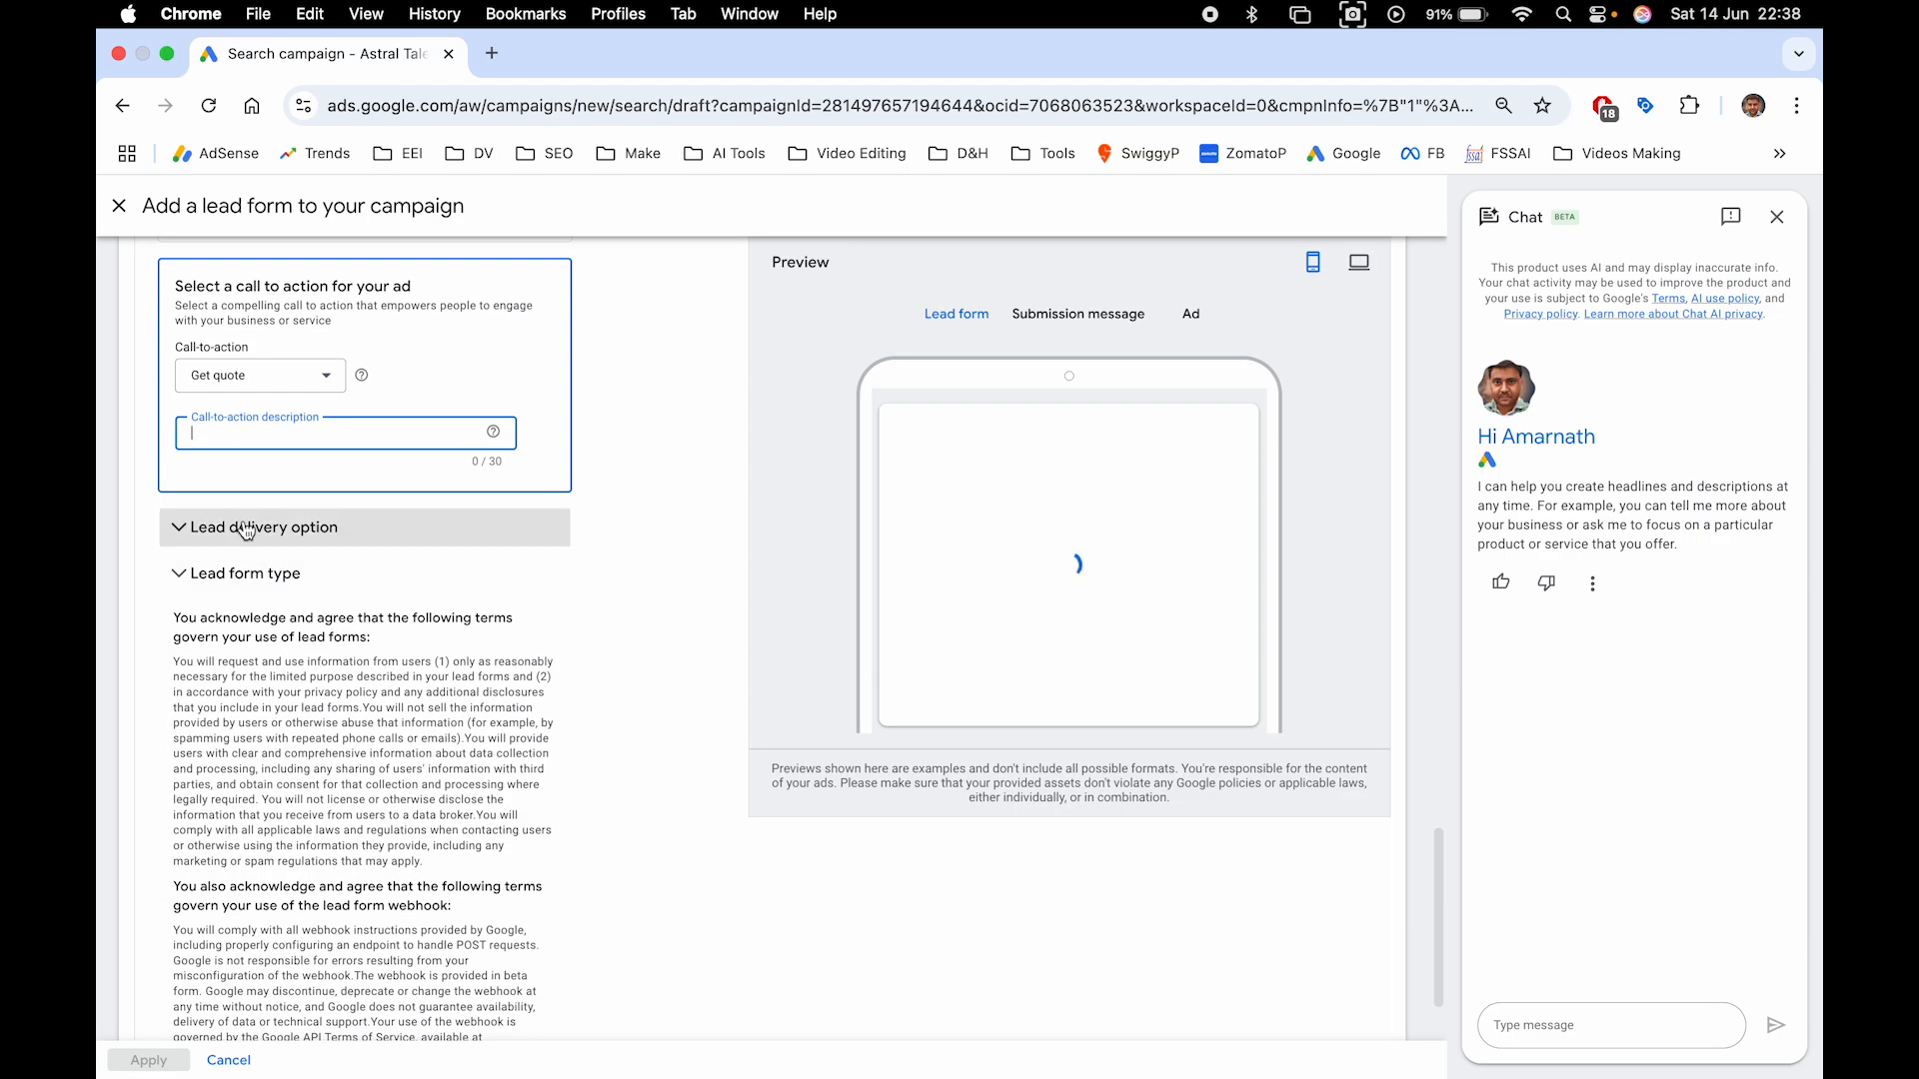
pyautogui.click(246, 529)
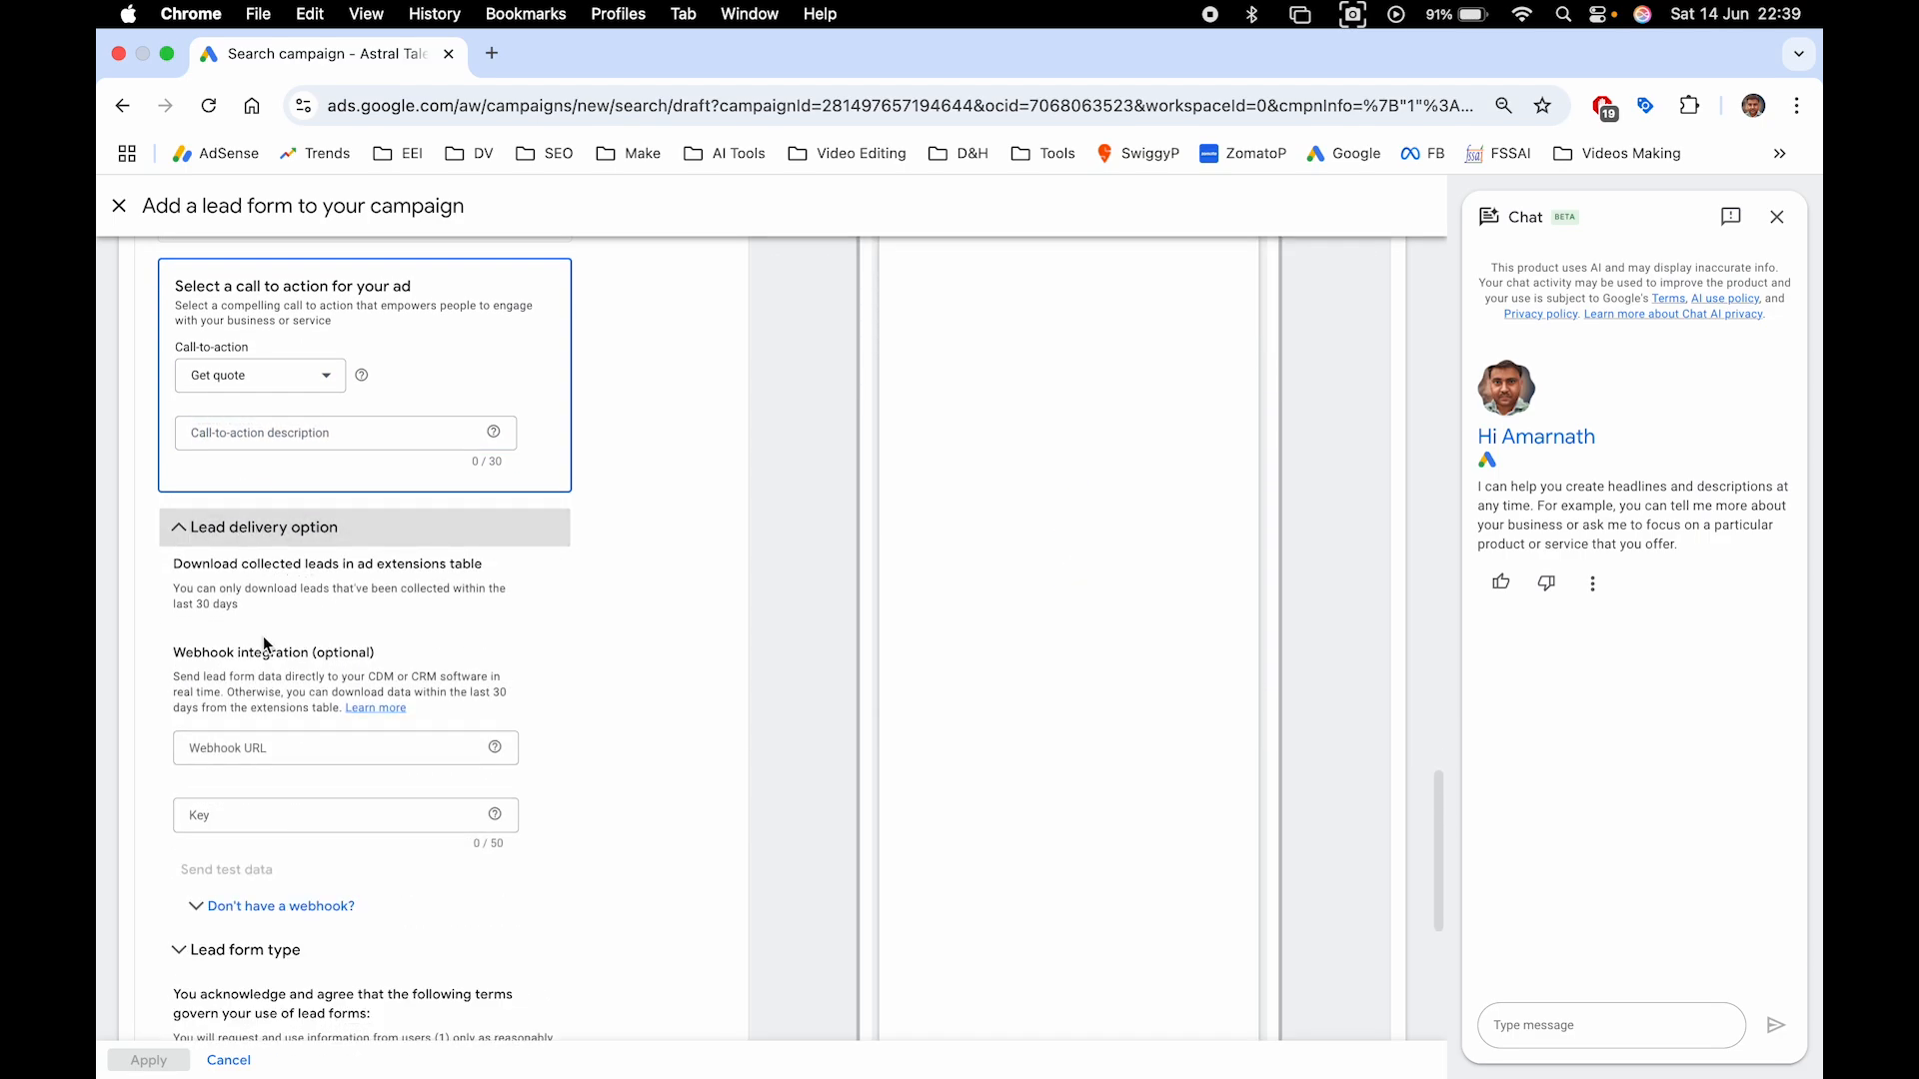
pyautogui.scroll(-2, 279, 620)
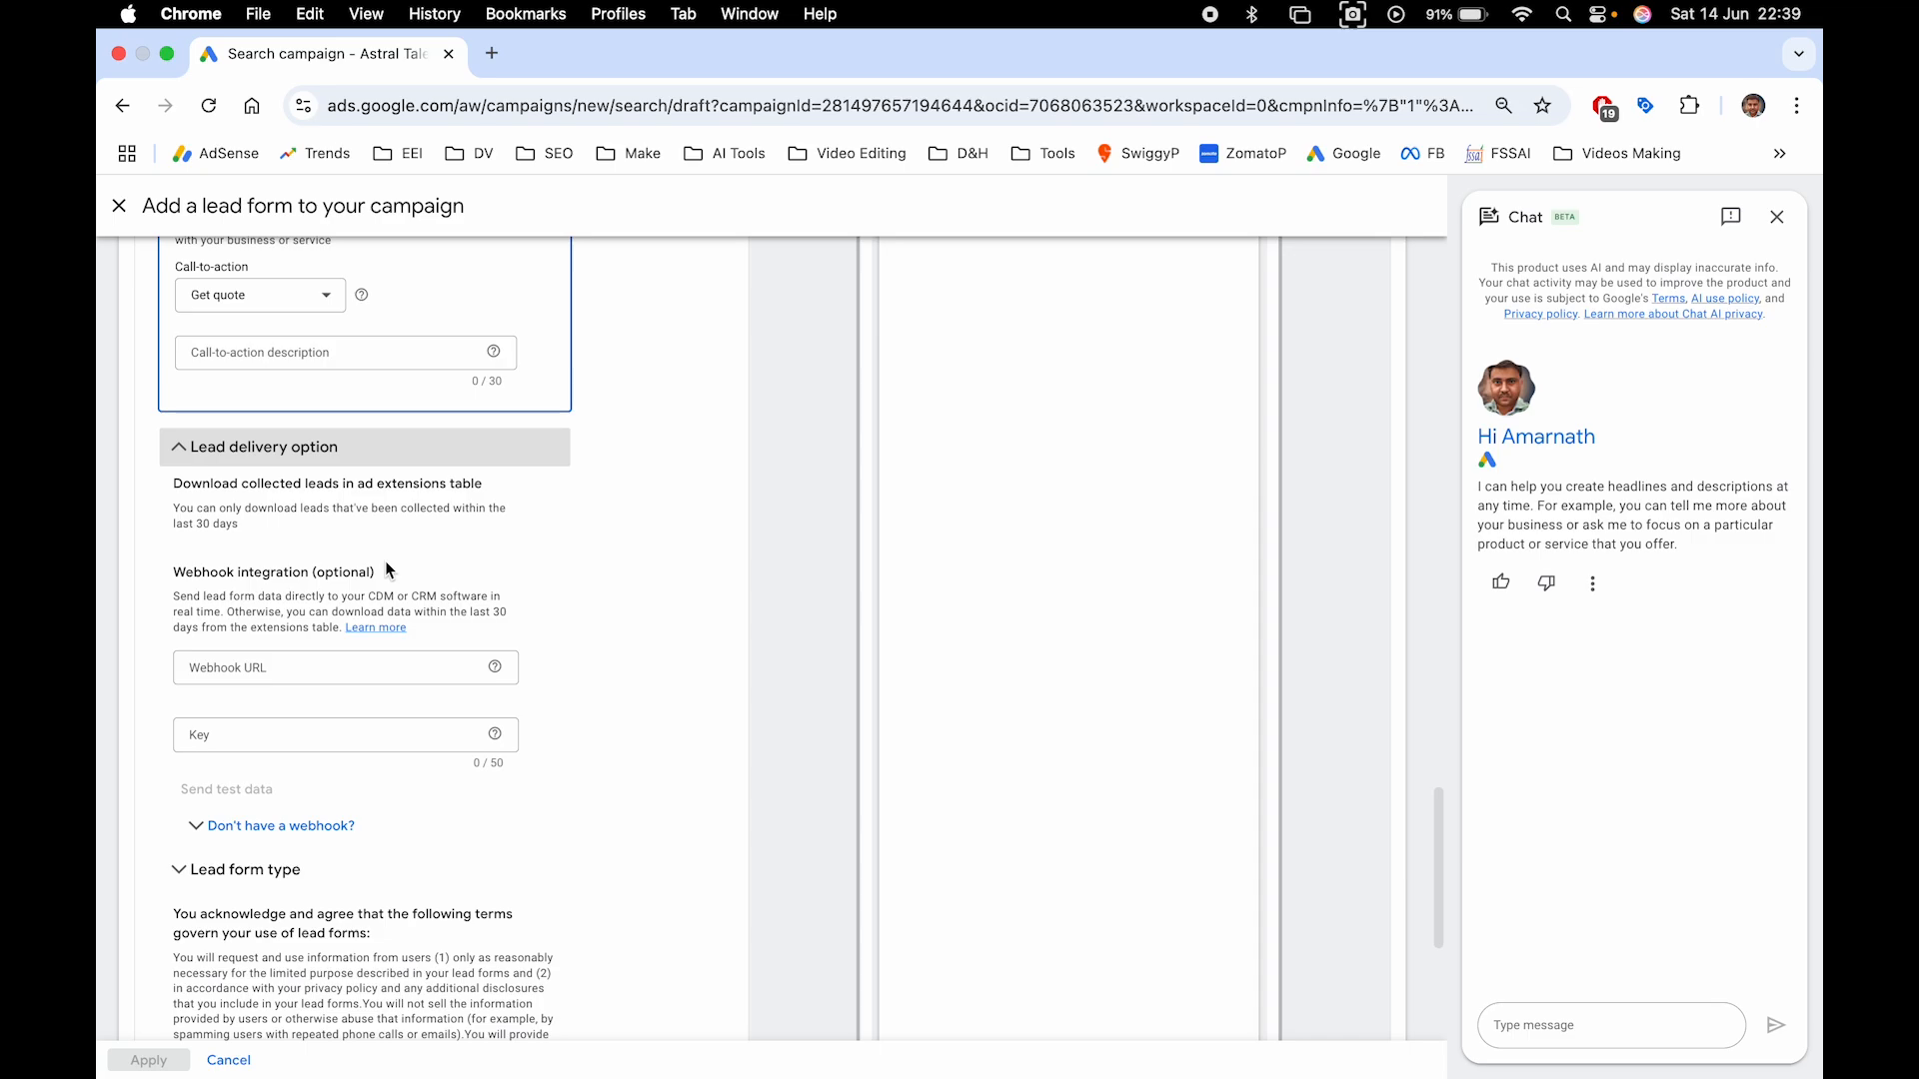
pyautogui.scroll(-1, 386, 561)
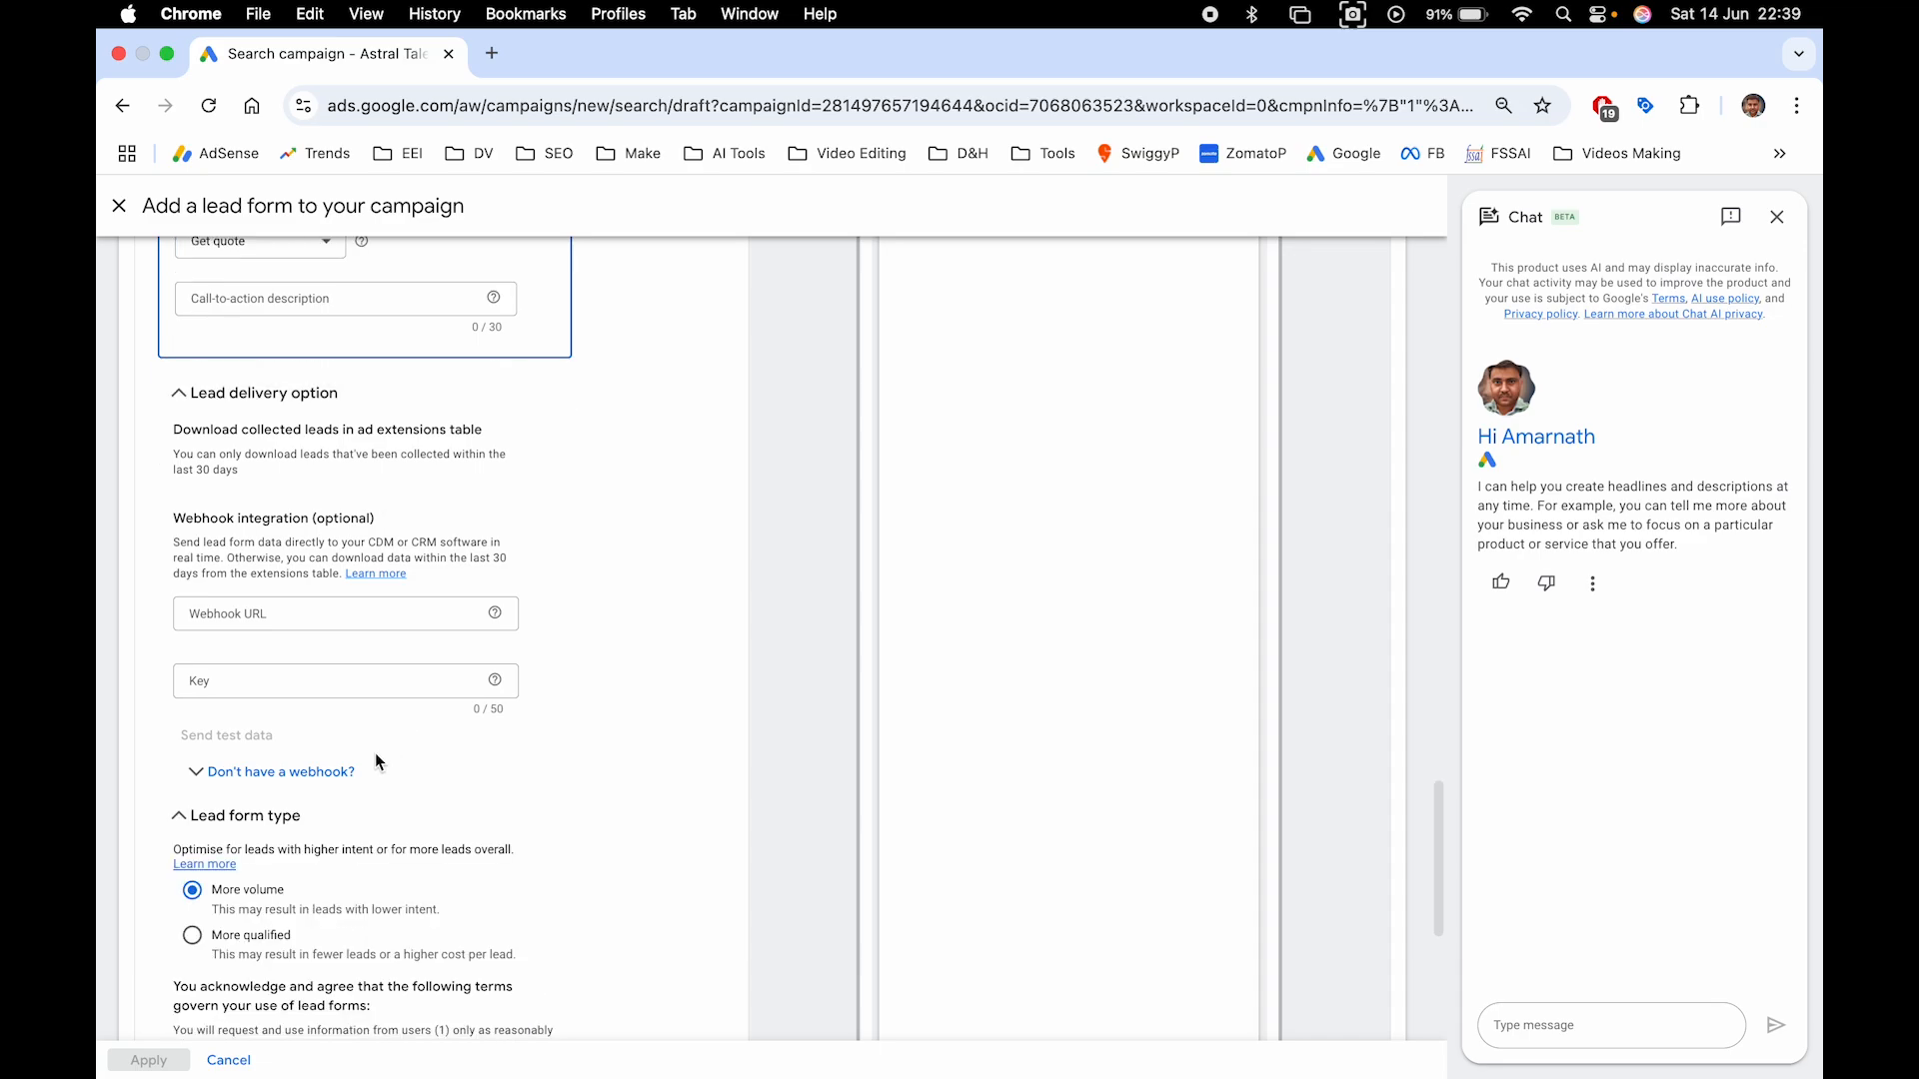
pyautogui.click(331, 769)
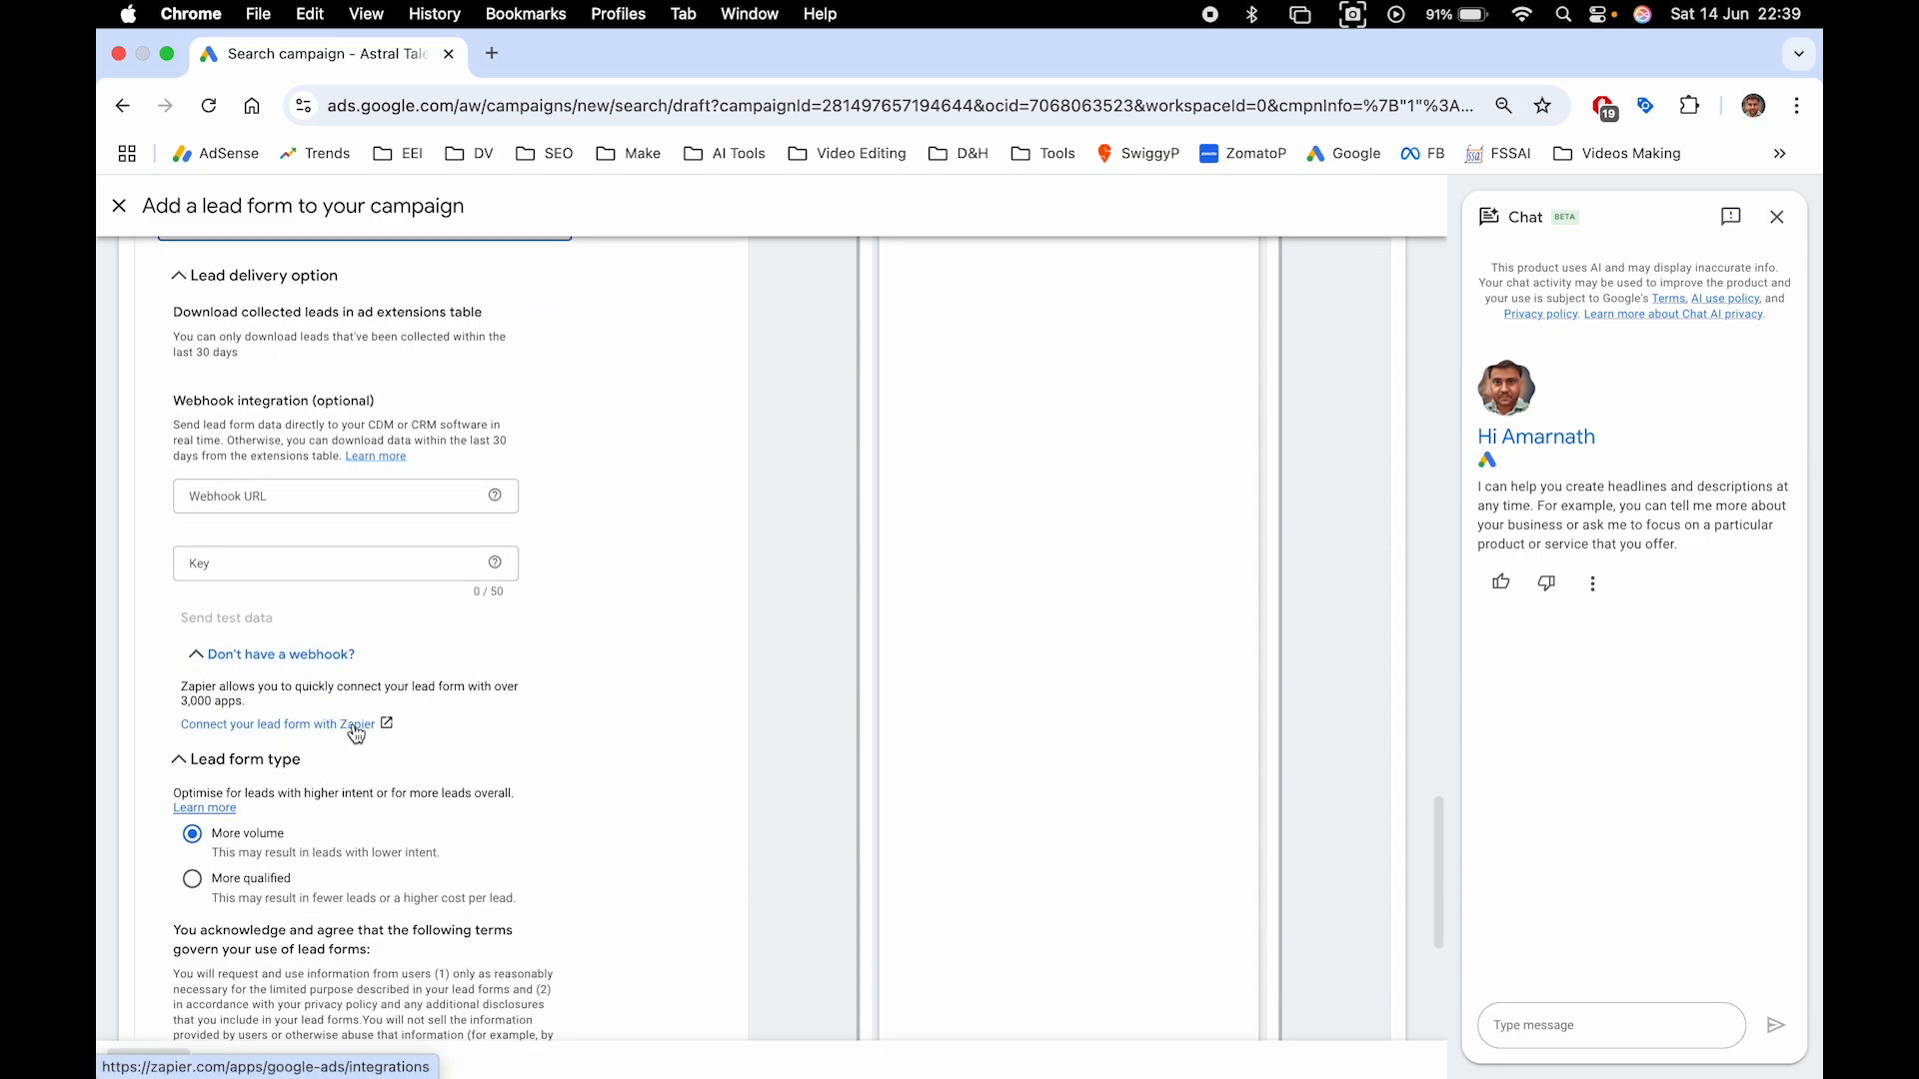
# Compare the More volume and More qualified lead form types, and set the lead form type to More qualified
pyautogui.scroll(-3, 349, 737)
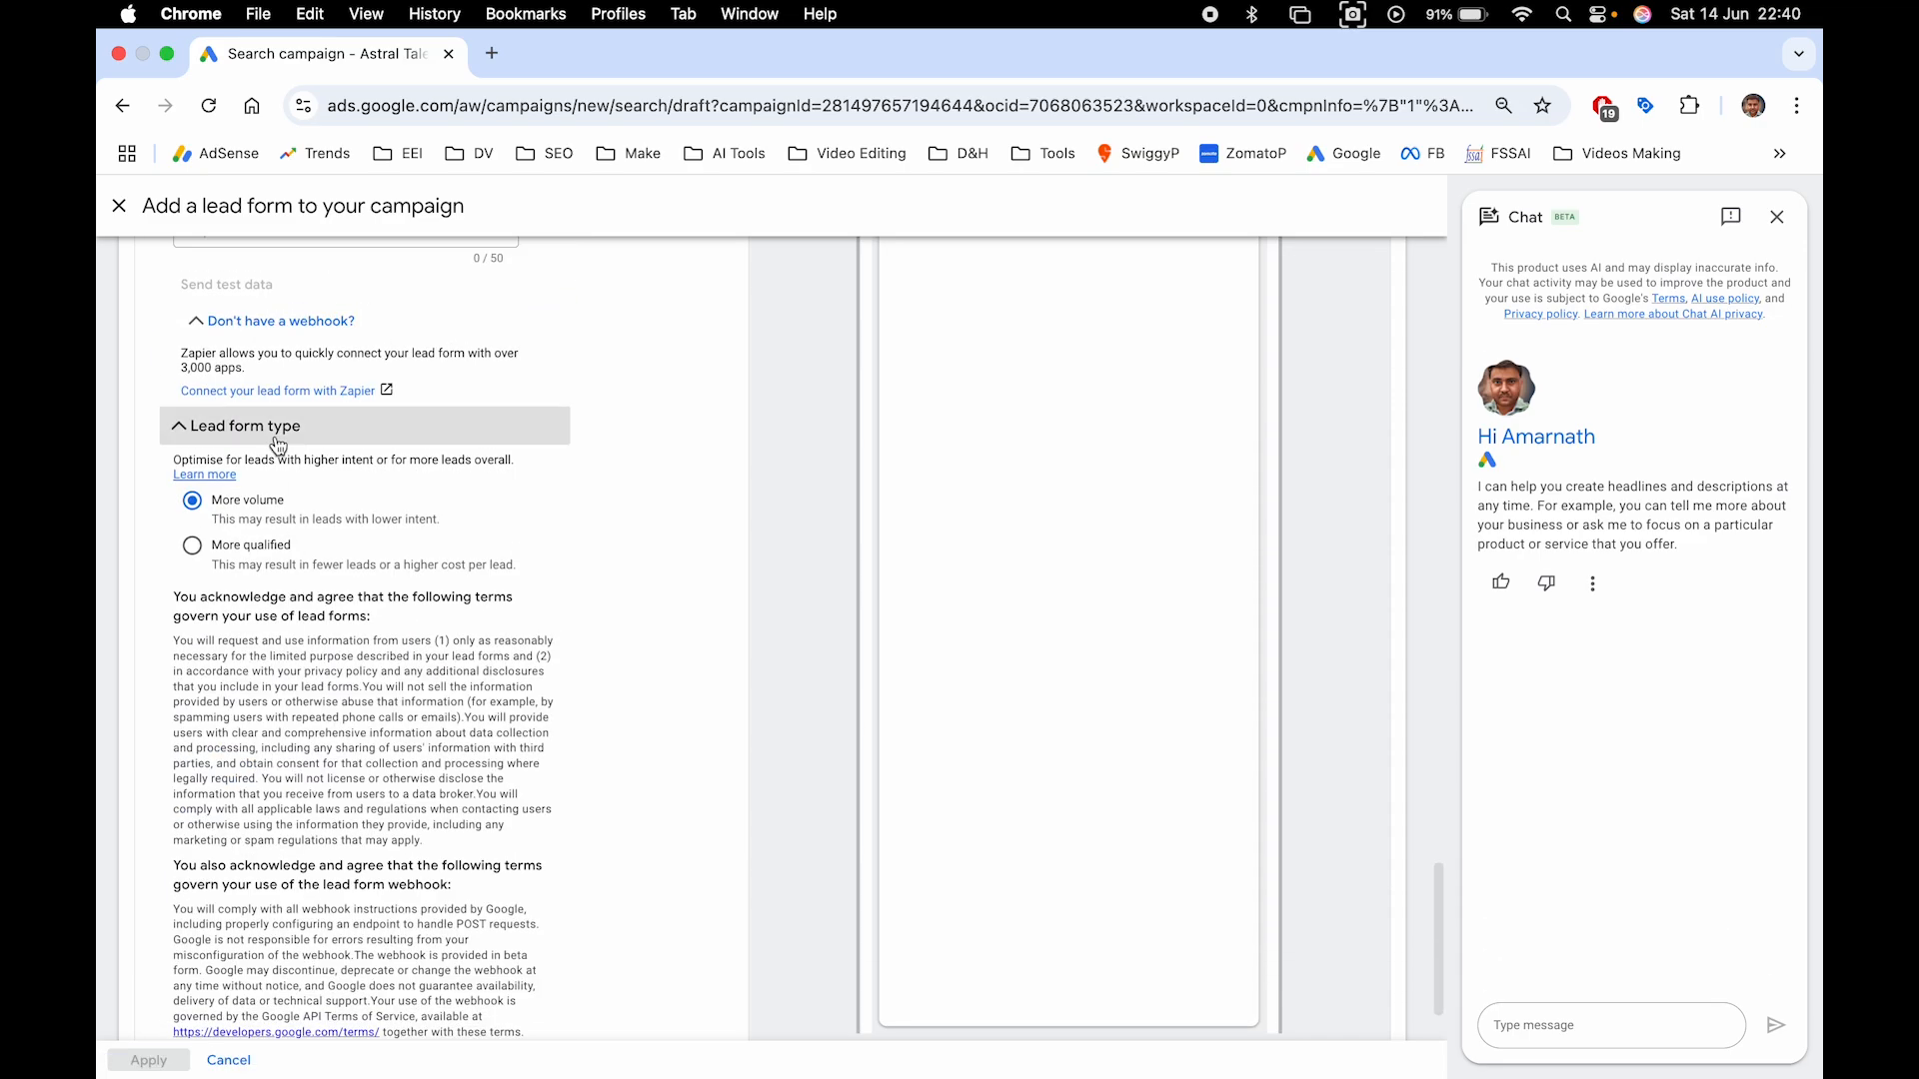
pyautogui.click(265, 549)
pyautogui.click(259, 510)
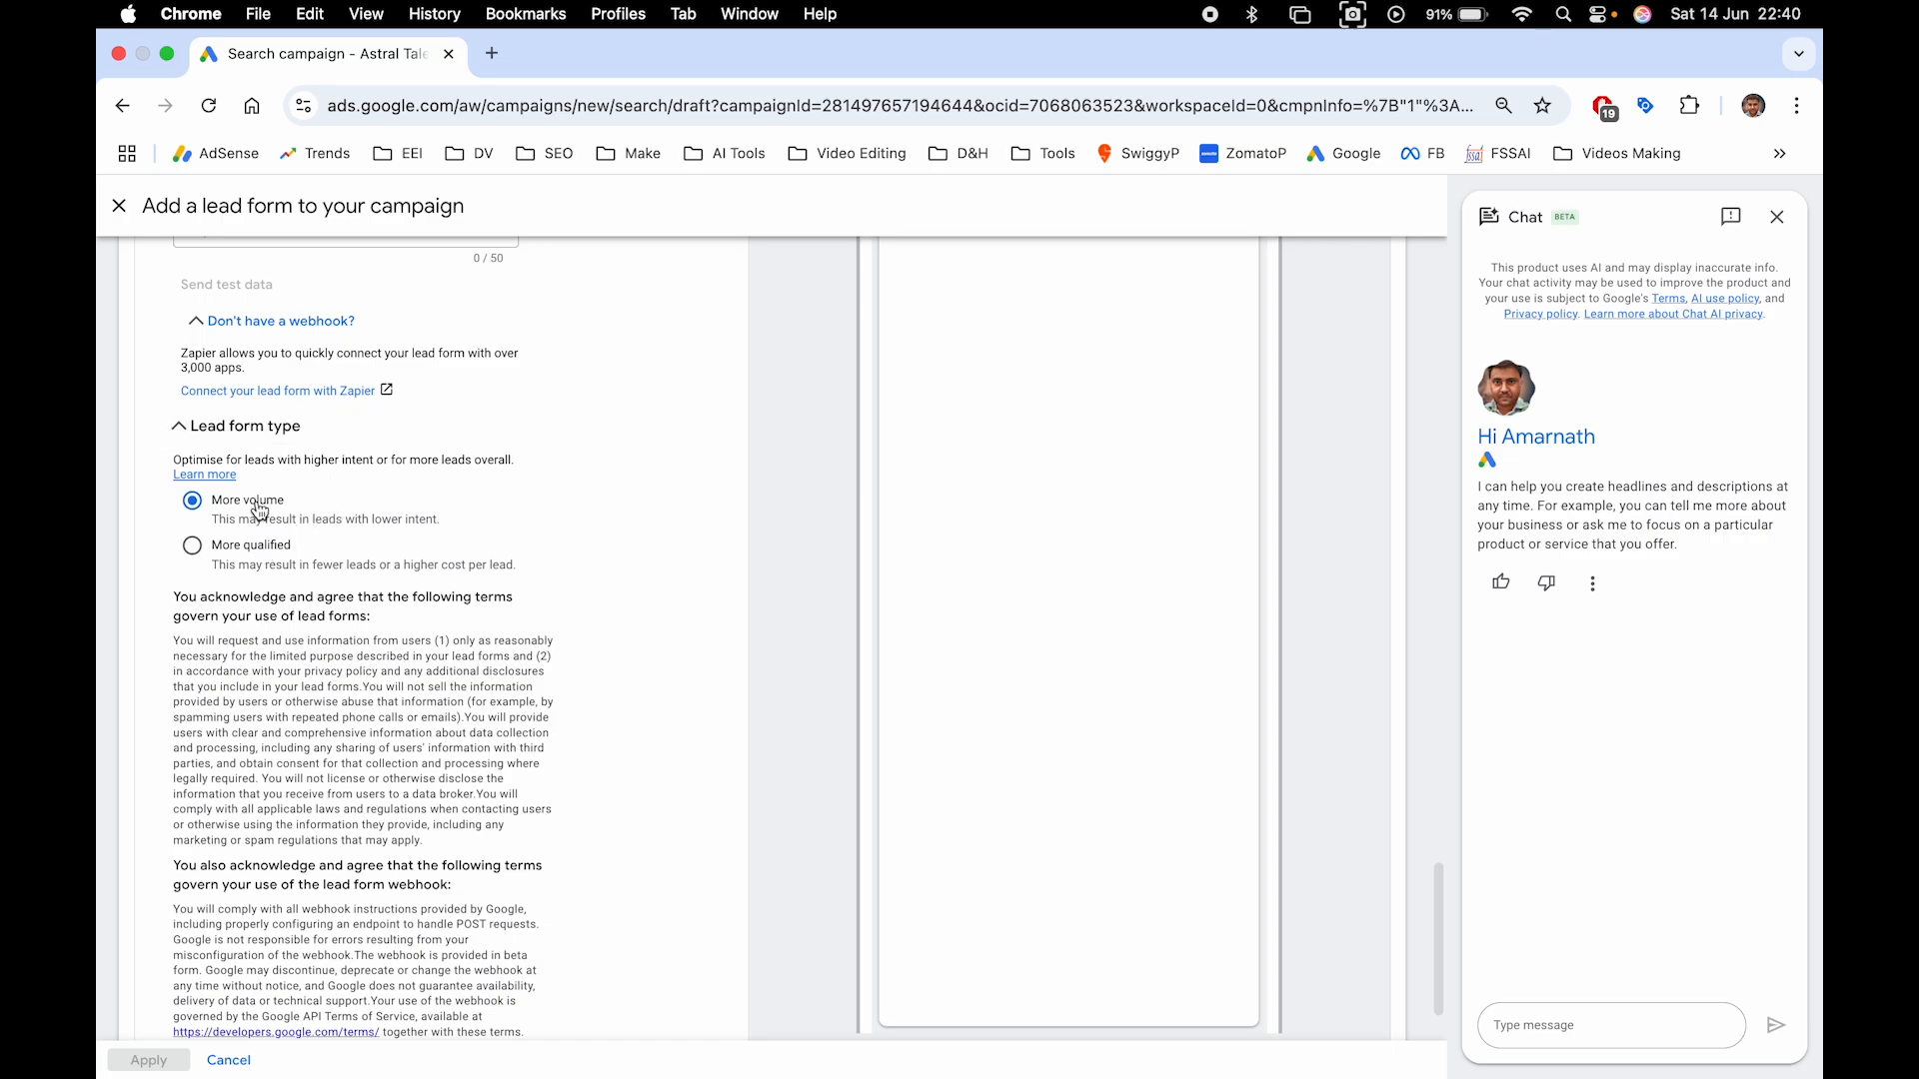
pyautogui.click(263, 556)
pyautogui.click(272, 511)
pyautogui.scroll(1, 869, 579)
pyautogui.click(225, 575)
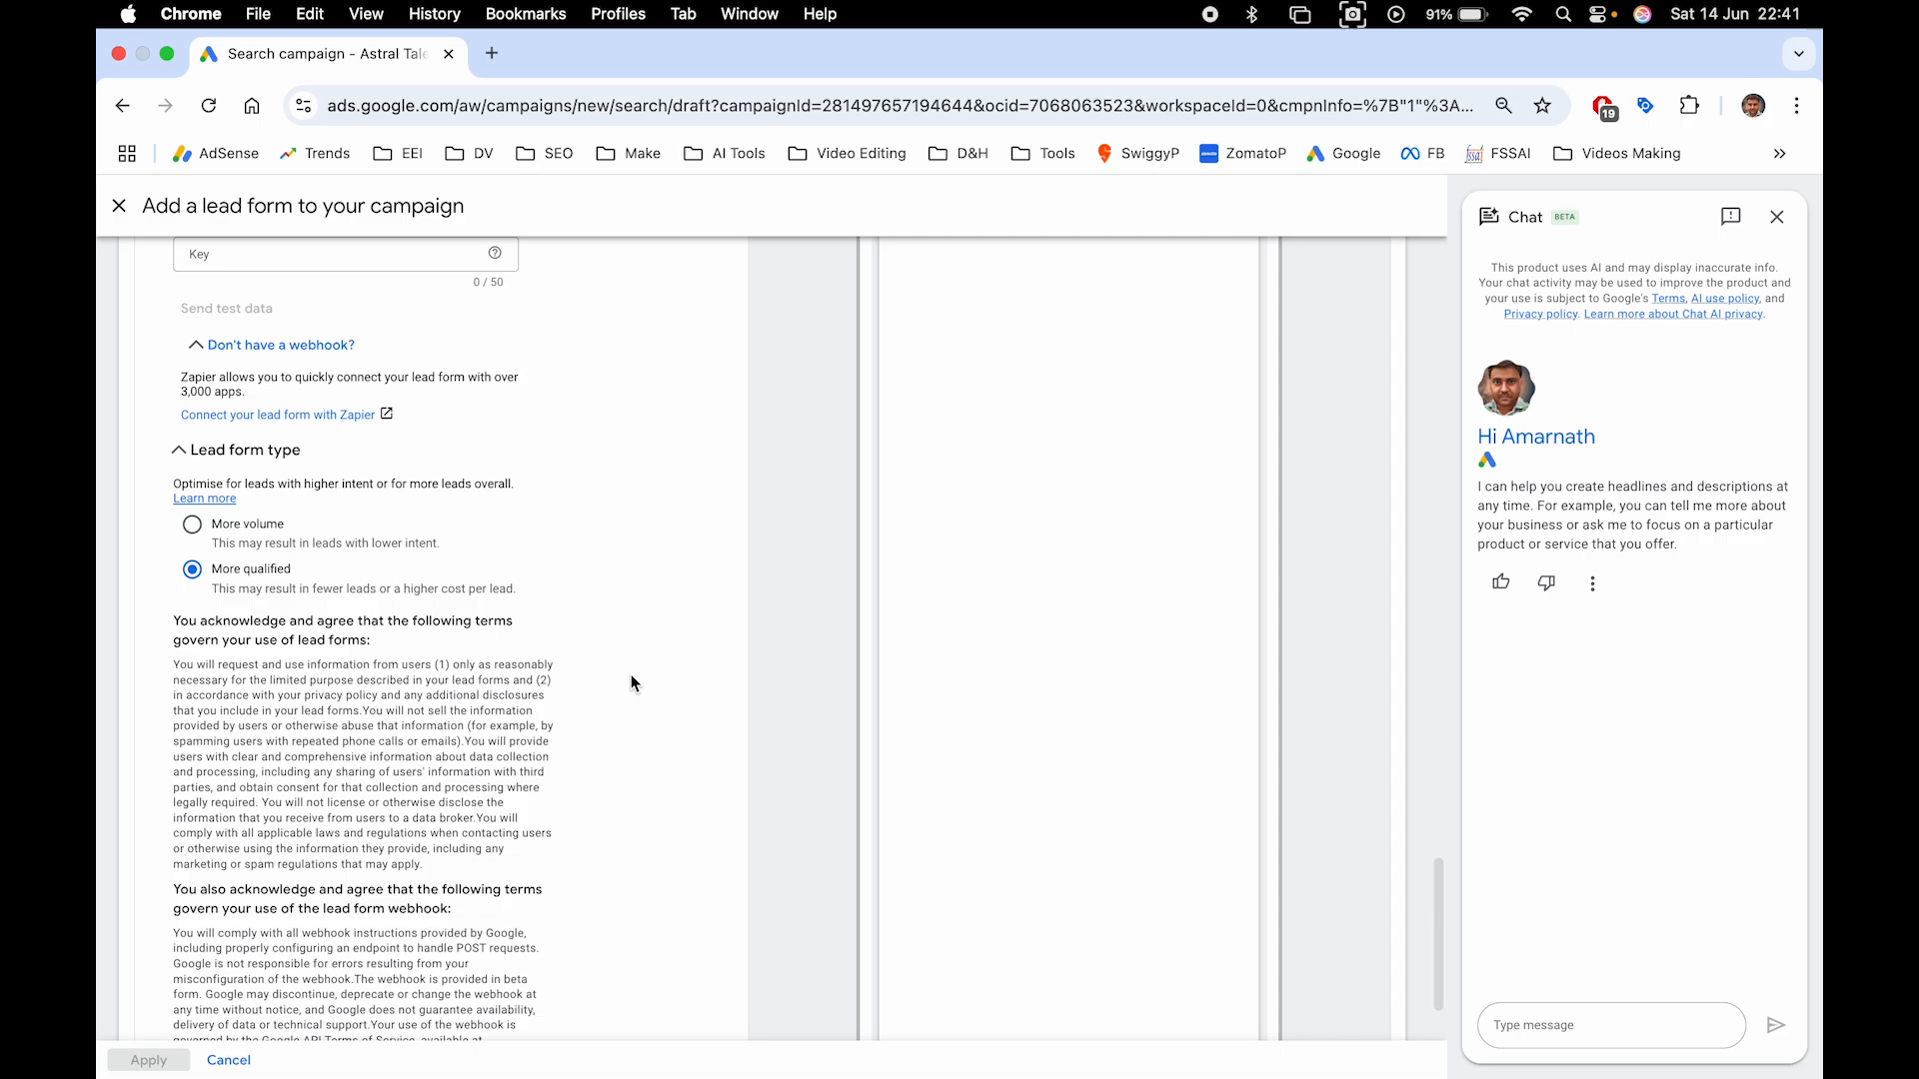
# Try to save the lead form and check its sections for required fields that still need input
pyautogui.scroll(-3, 631, 674)
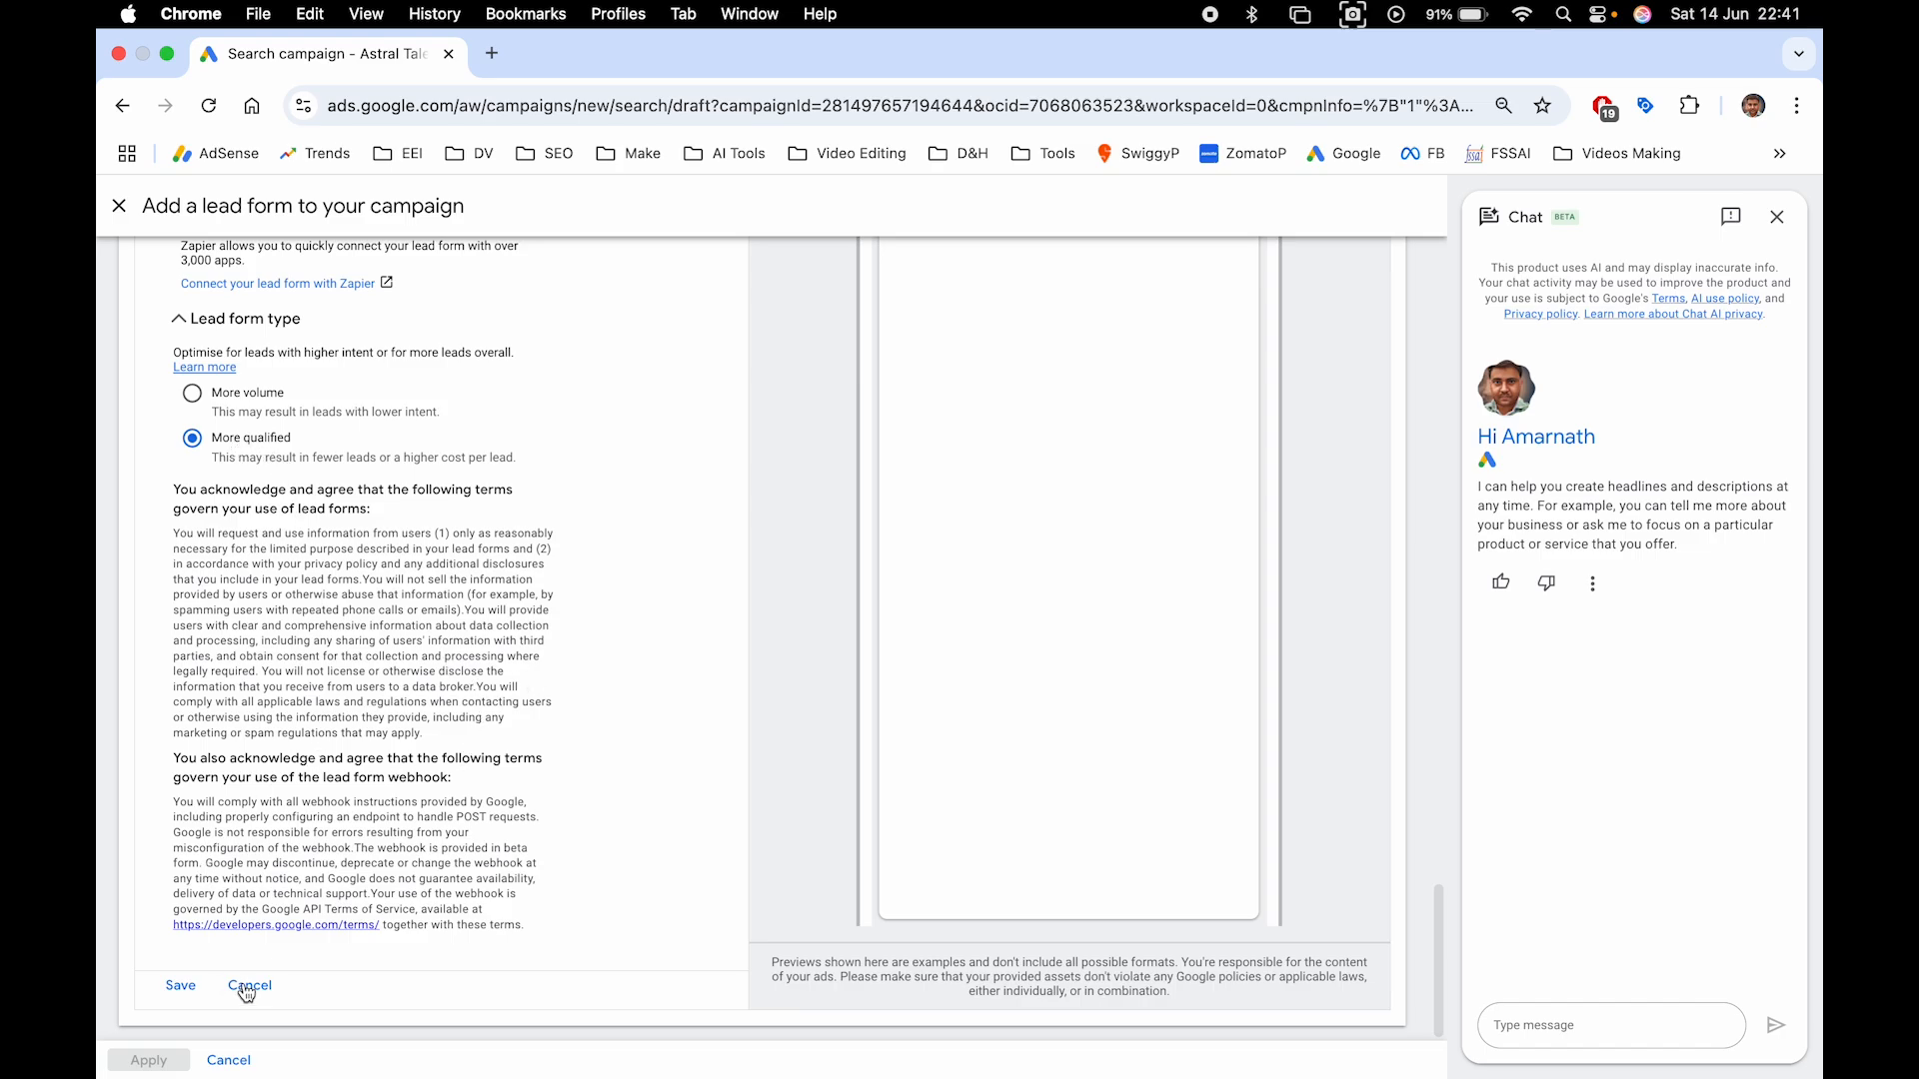
pyautogui.click(181, 986)
pyautogui.scroll(15, 403, 670)
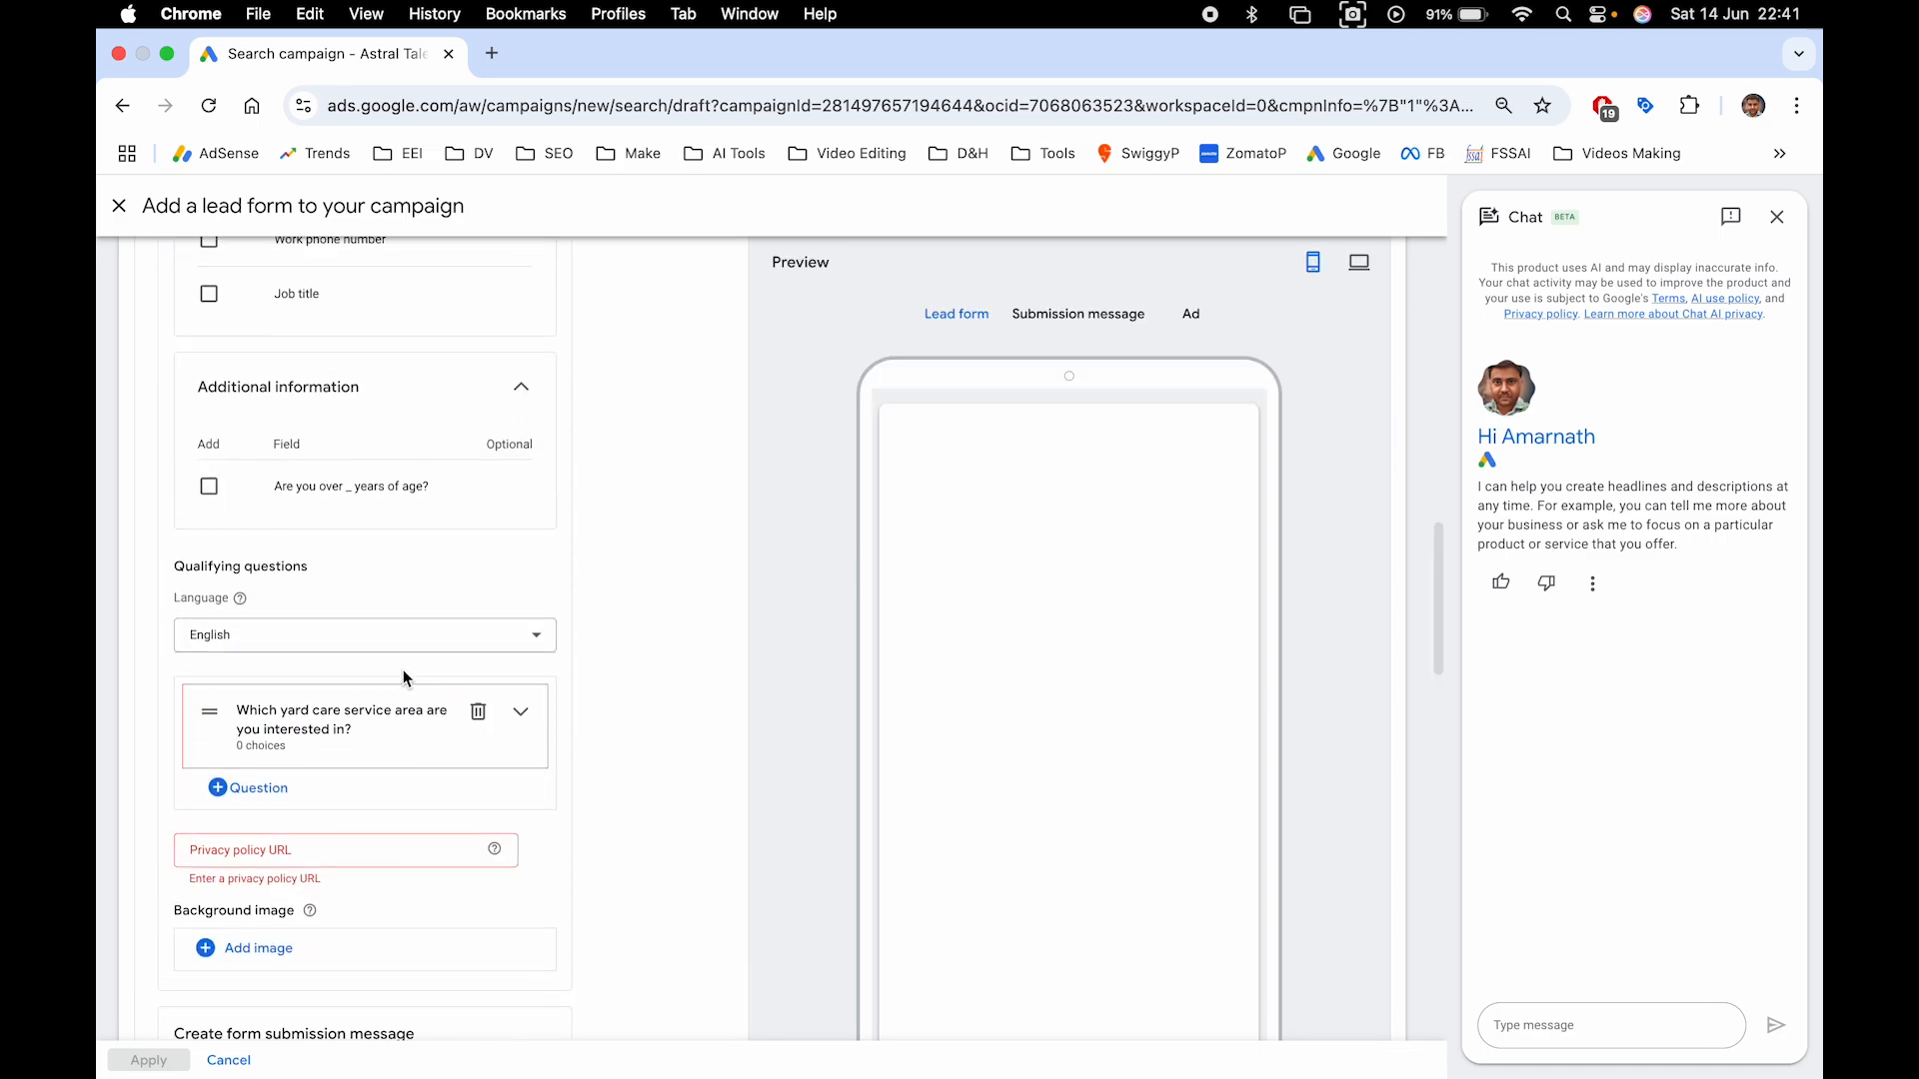
pyautogui.scroll(-10, 378, 810)
pyautogui.scroll(-10, 377, 809)
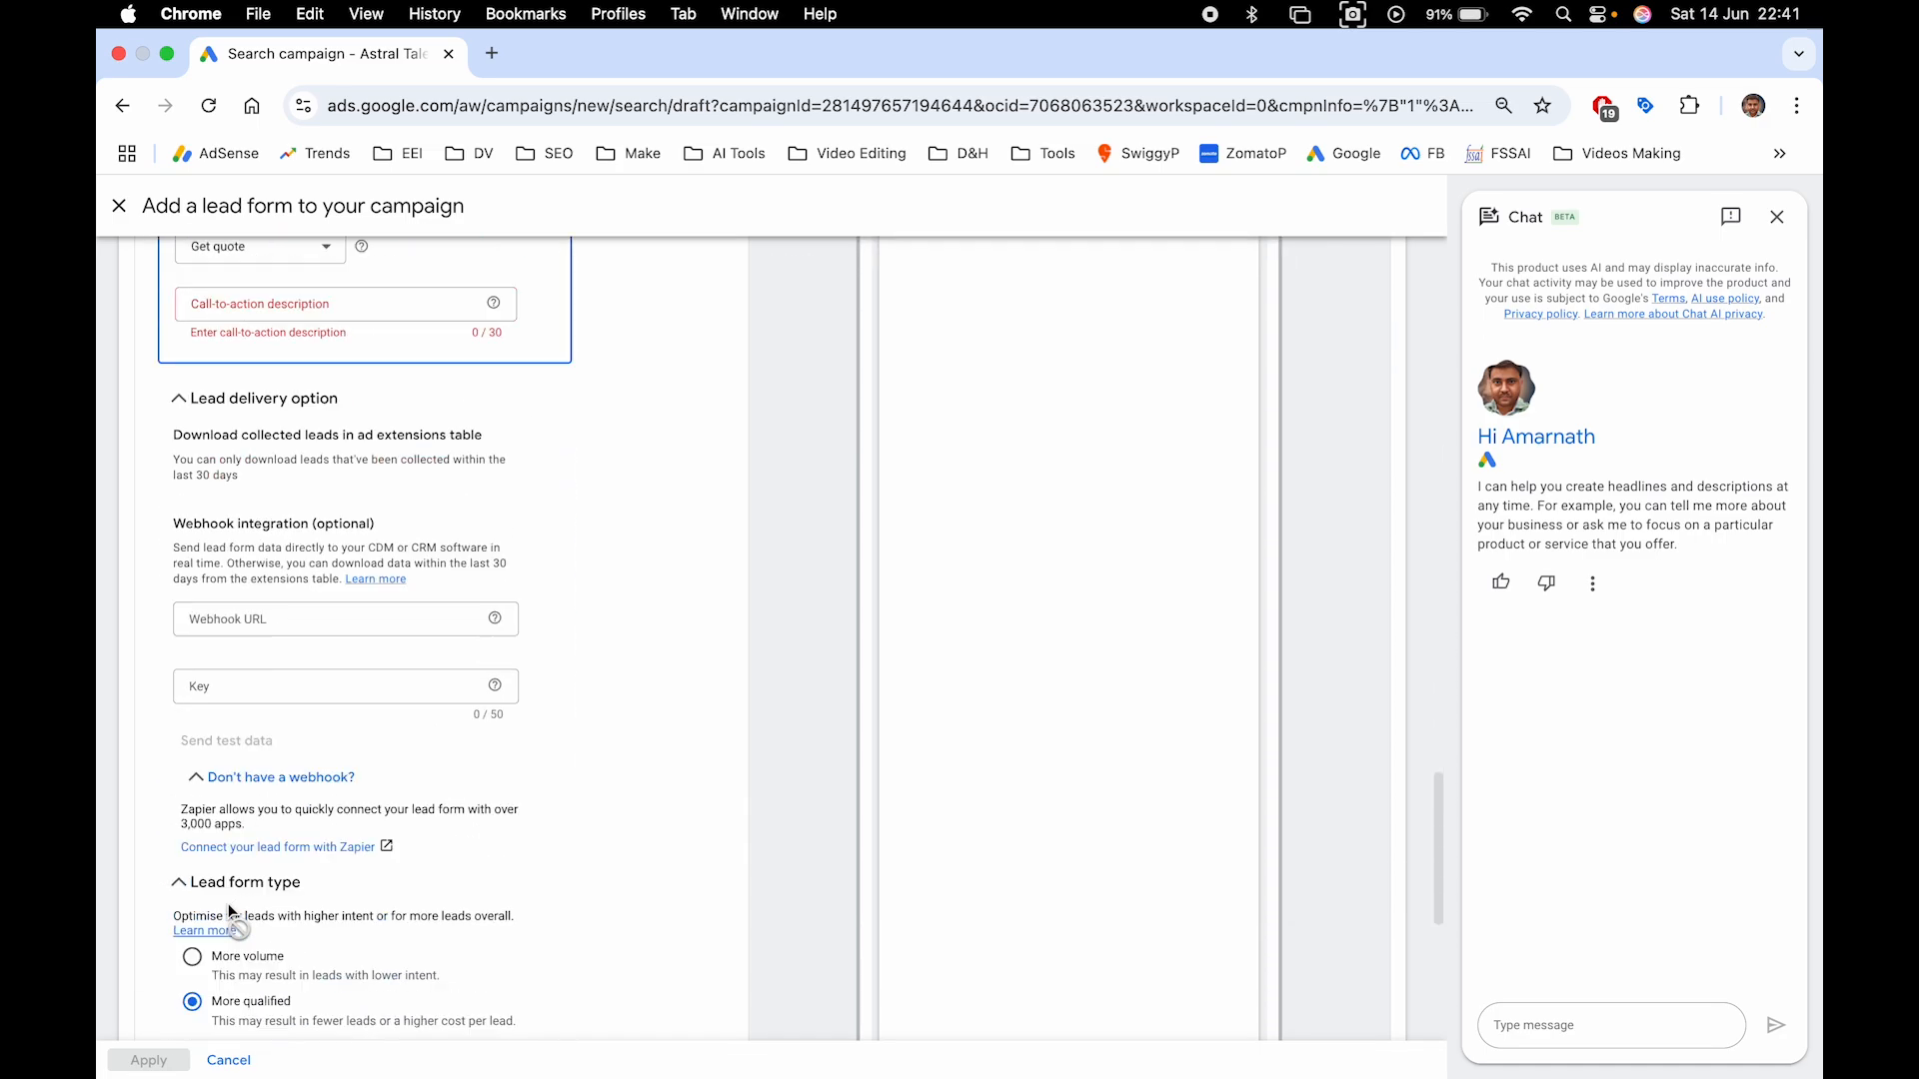